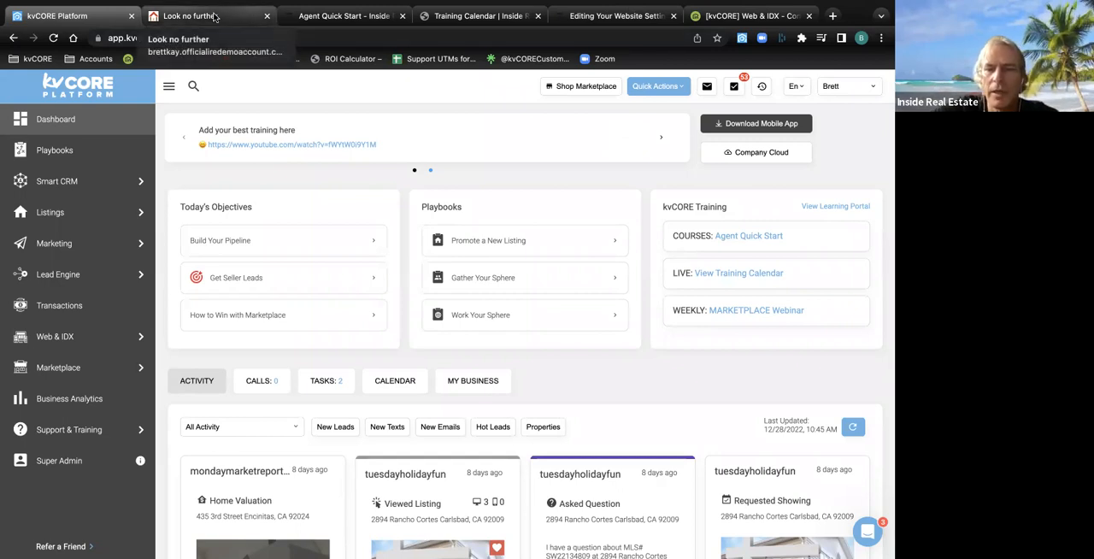
Look over the agent website's home page and the kvCORE Training section of the platform dashboard
click(215, 16)
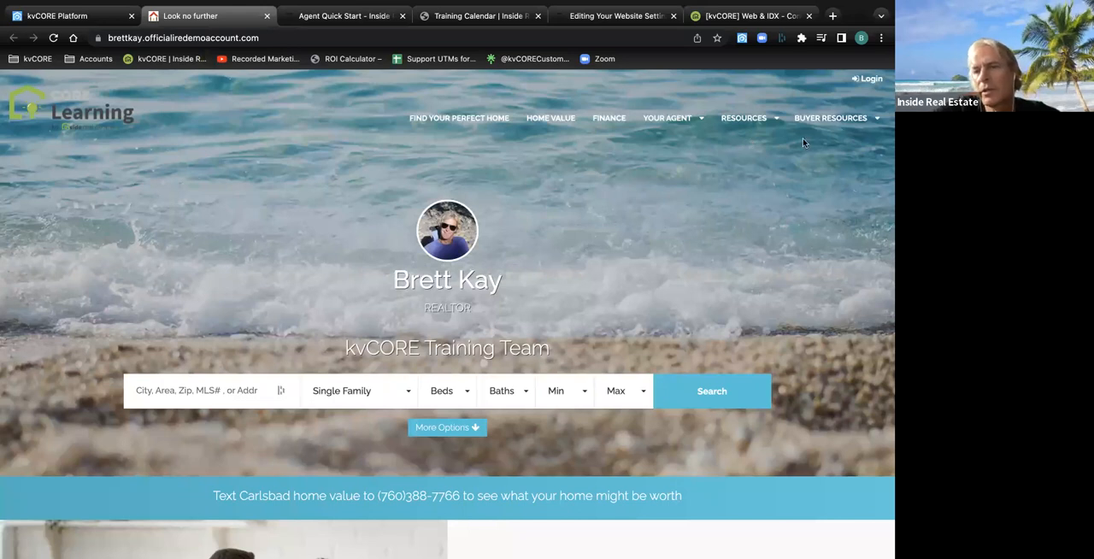
mouse_move(816, 126)
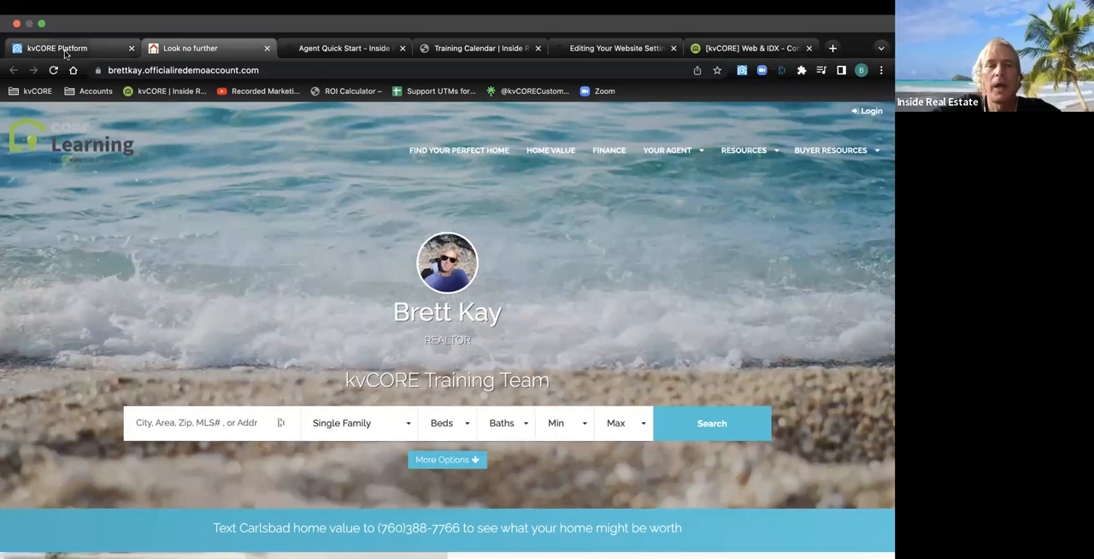
click(64, 50)
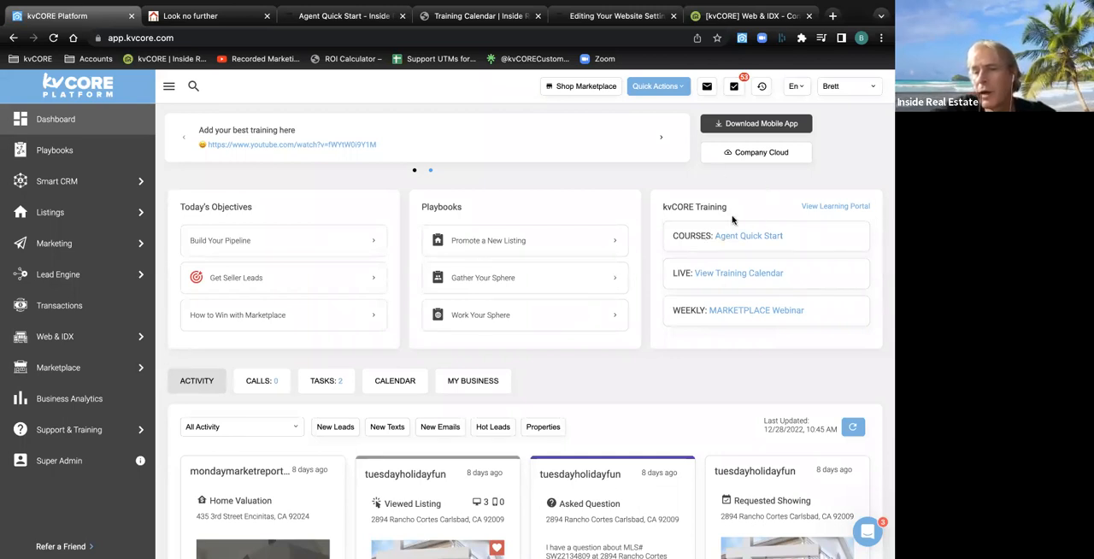
drag(733, 209, 662, 208)
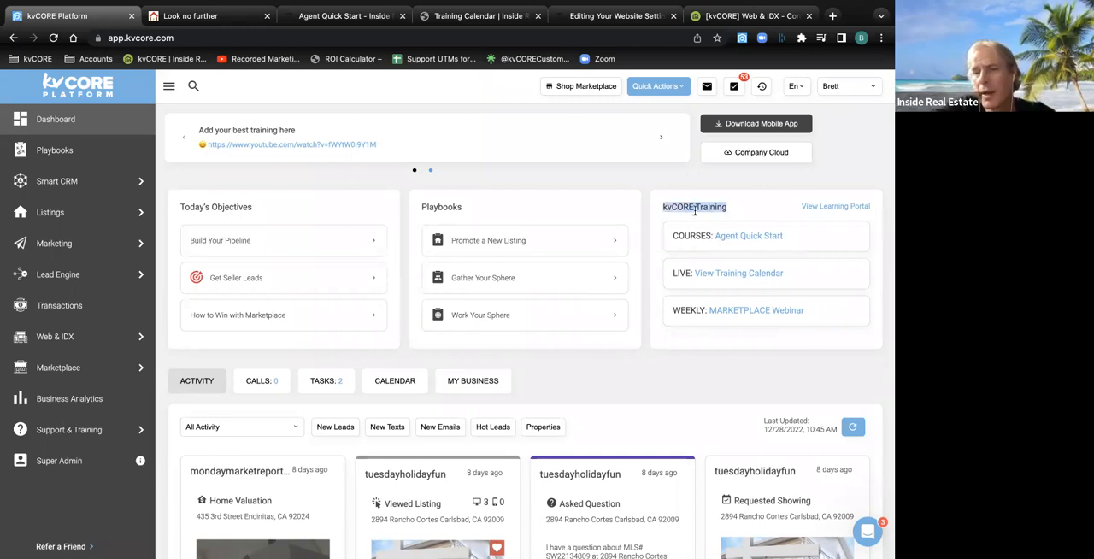
click(716, 187)
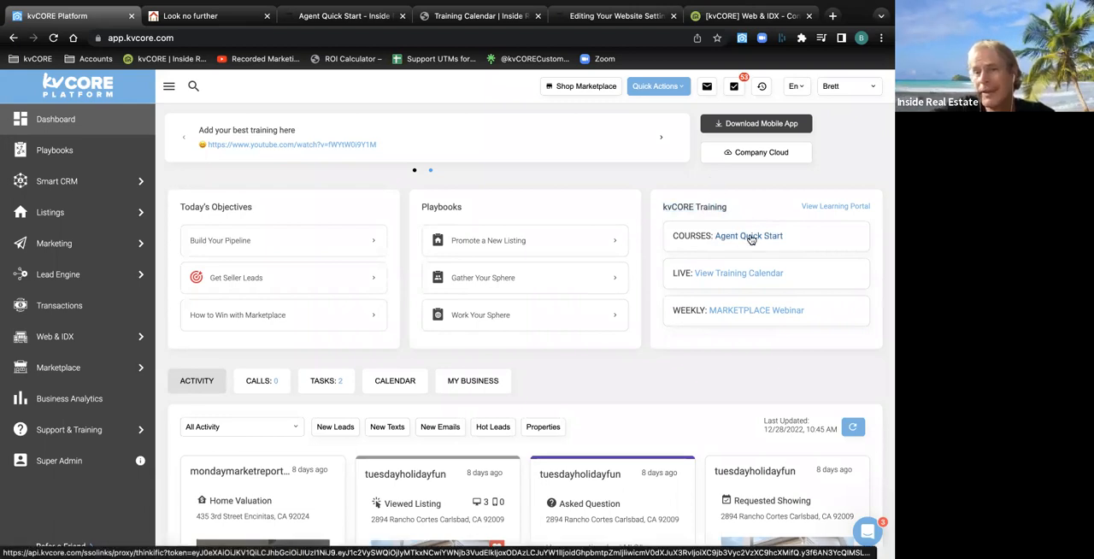
View the Join Our Live Webinar lesson in the Setting Up kvCORE section of the Agent Quick Start course
click(346, 21)
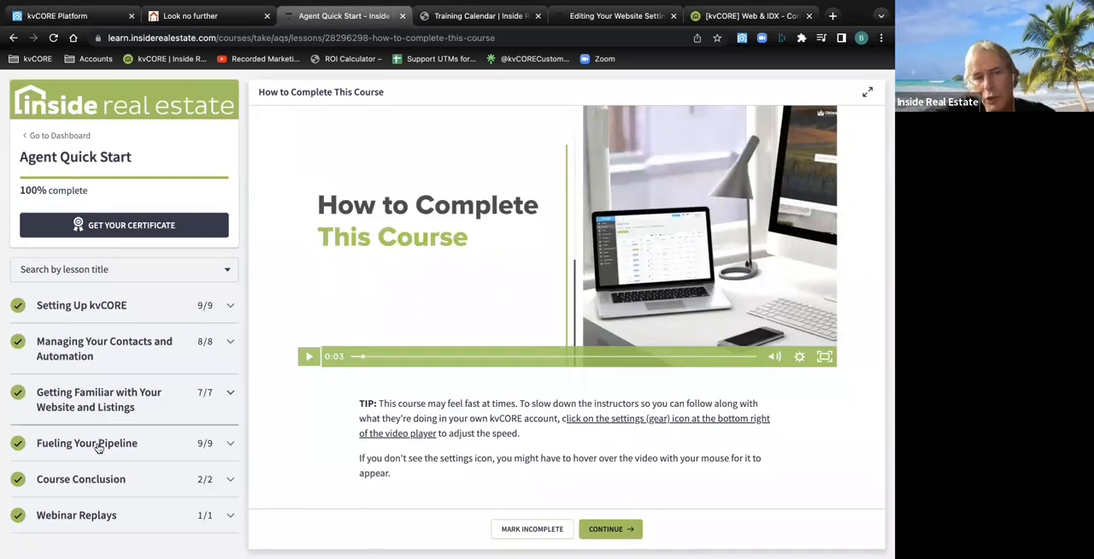
click(233, 301)
scroll(171, 376, down, 1)
scroll(171, 379, down, 4)
click(58, 388)
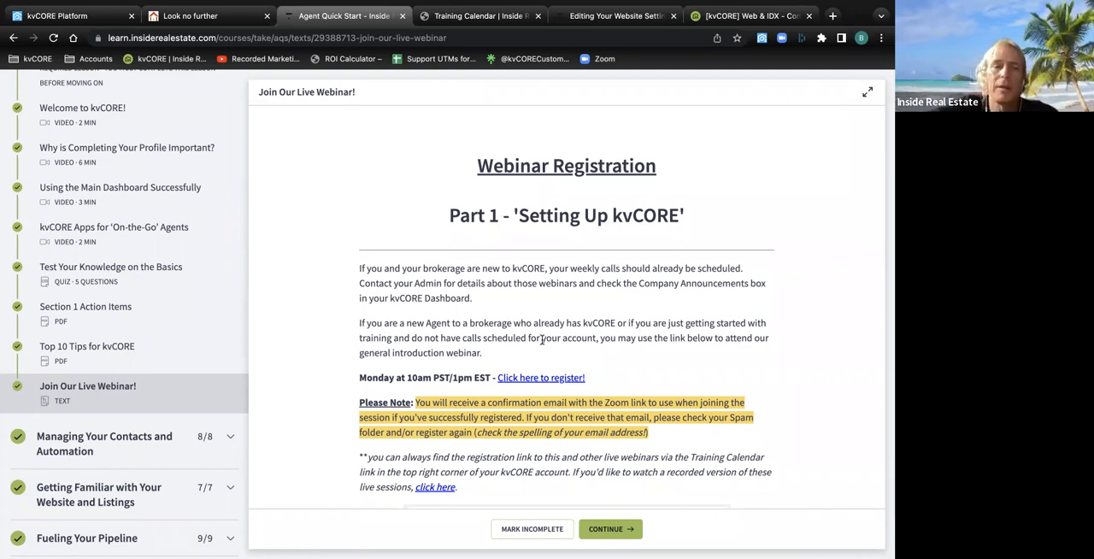
scroll(216, 351, up, 5)
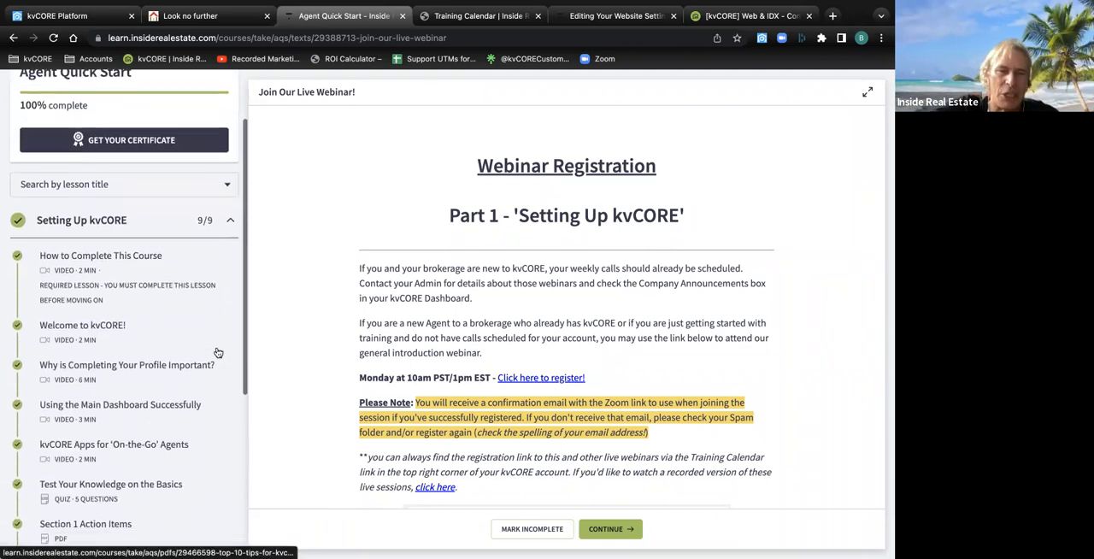
click(231, 242)
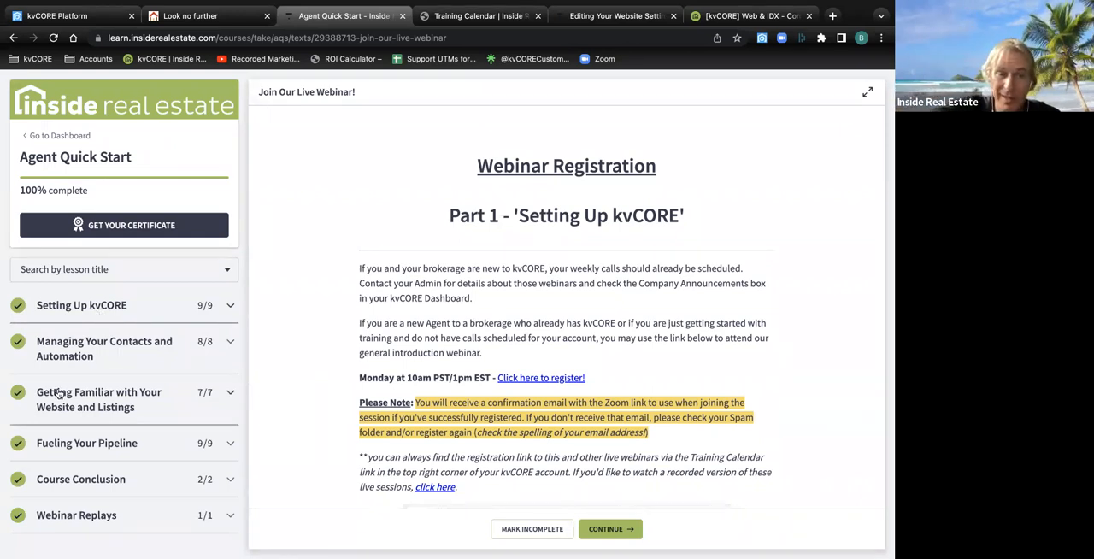
View the Join Our Live Webinar lesson under Getting Familiar with Your Website and Listings, and close the course
click(231, 392)
scroll(232, 390, down, 4)
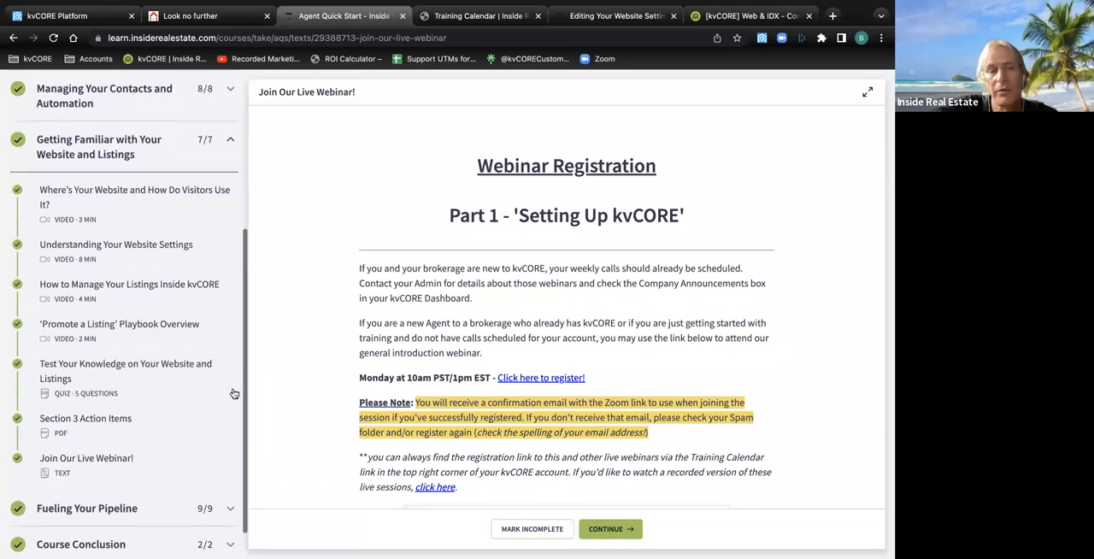
click(142, 424)
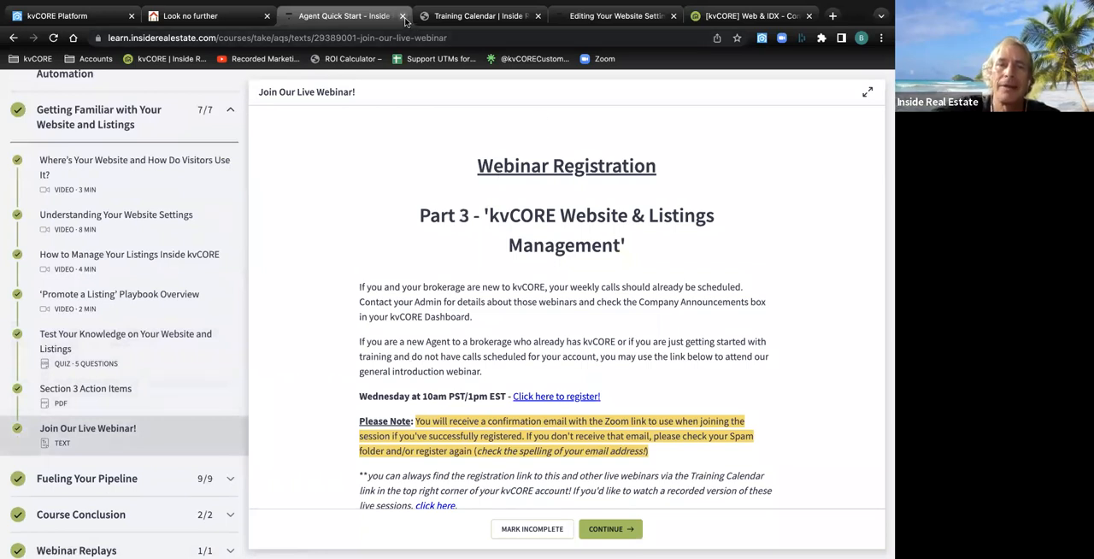
click(403, 17)
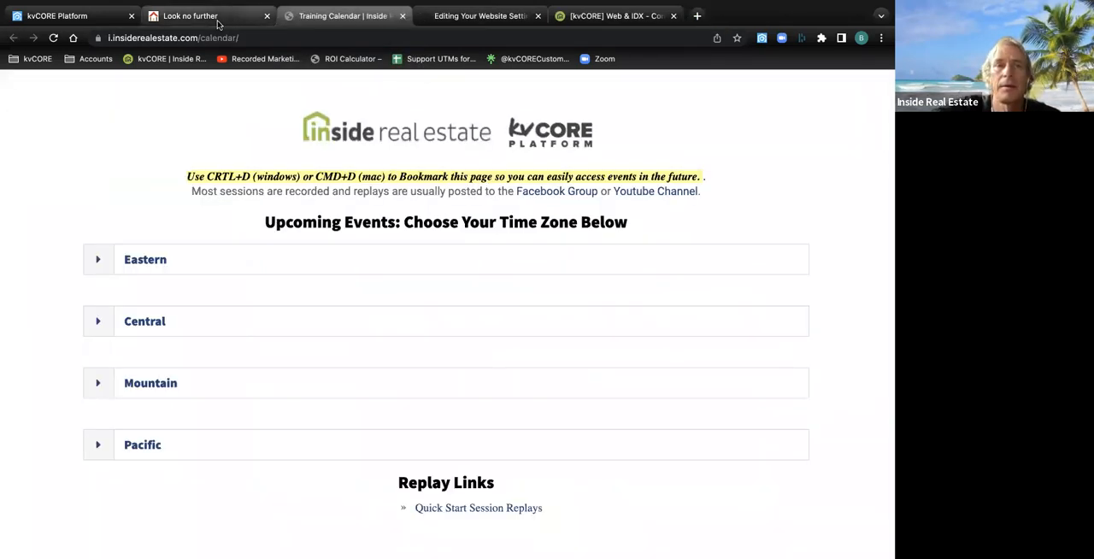
Return to the kvCORE dashboard and open the live training calendar from its kvCORE Training section
click(218, 24)
click(85, 15)
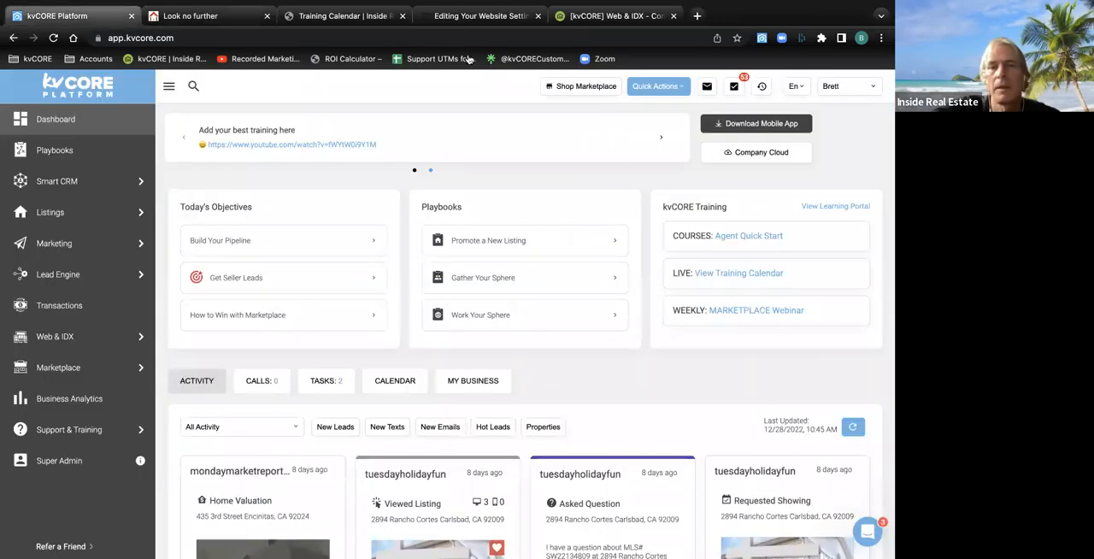
drag(742, 206, 660, 205)
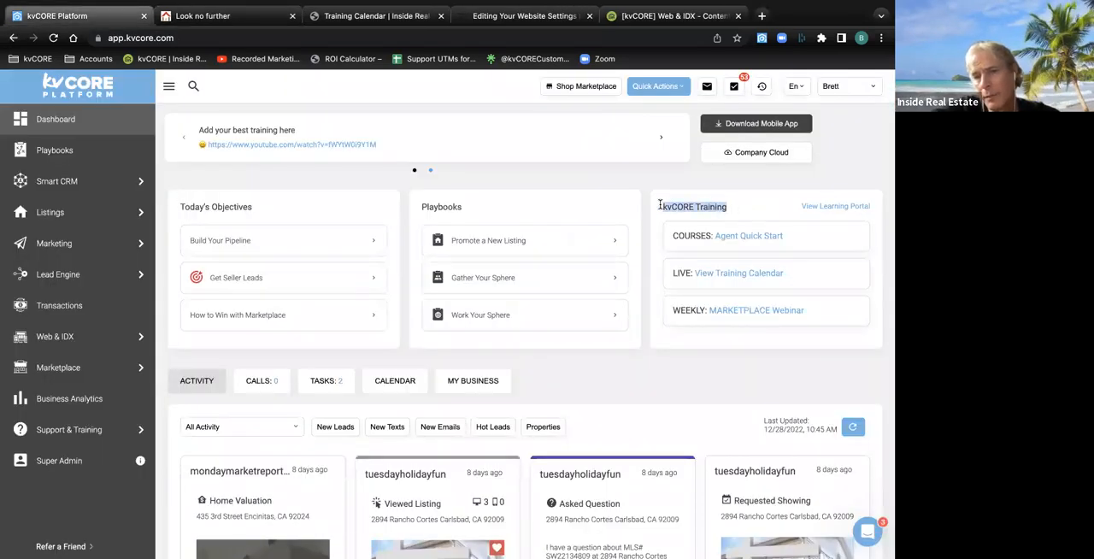
click(739, 275)
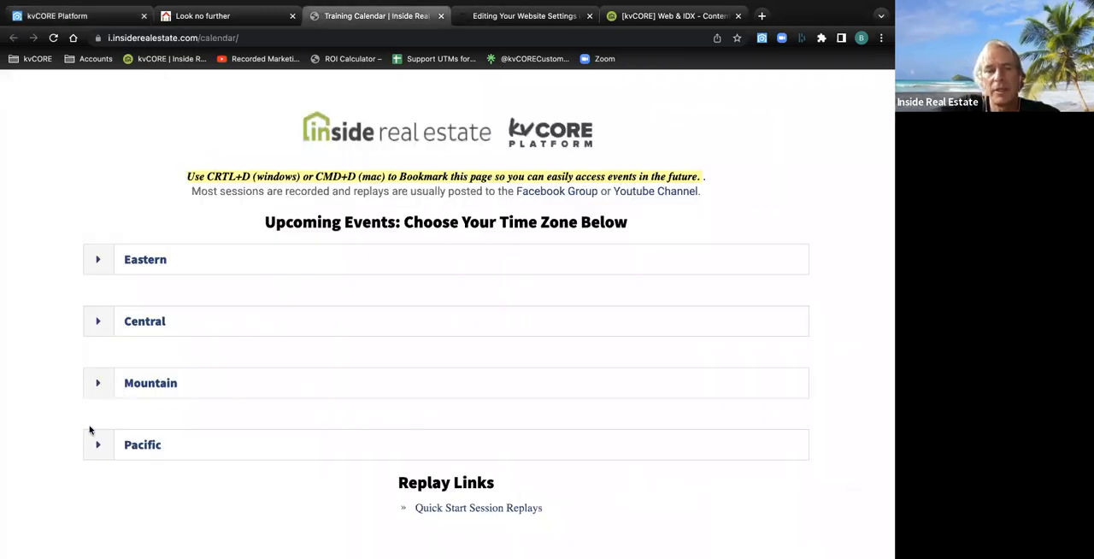
Review the upcoming training events for the Pacific time zone and close the calendar
click(92, 455)
scroll(159, 451, down, 3)
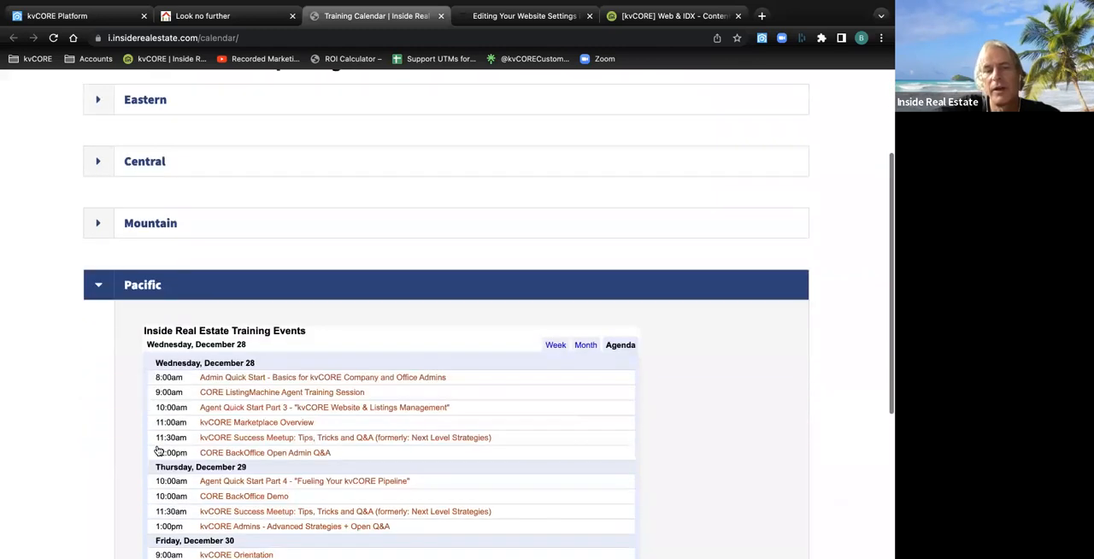
scroll(158, 450, down, 5)
scroll(159, 450, up, 2)
scroll(158, 450, down, 1)
scroll(159, 450, up, 4)
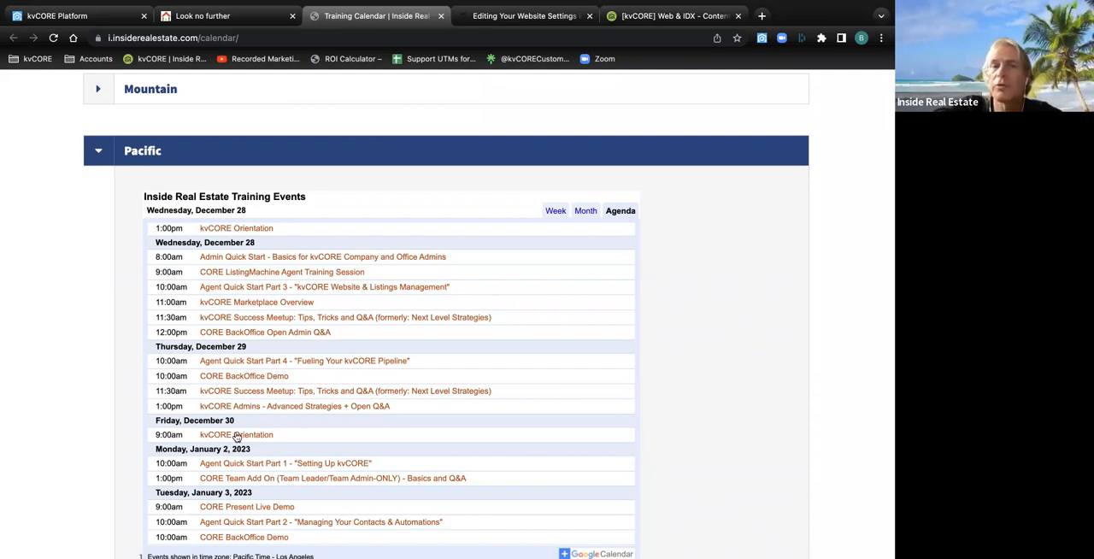
click(441, 16)
Return to the kvCORE dashboard after a look at the agent website, and view the support chat's help options
click(208, 20)
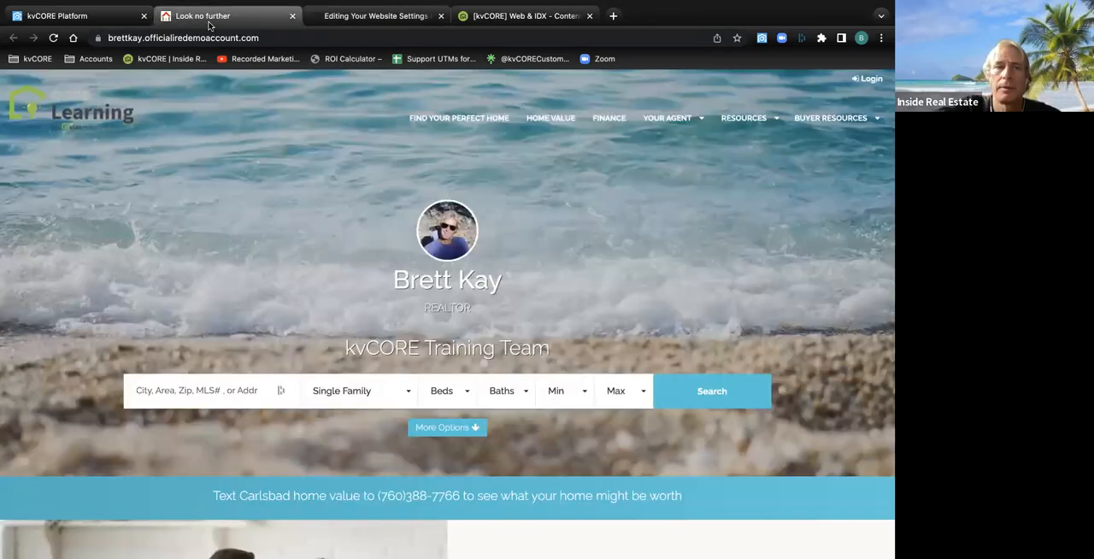
click(93, 18)
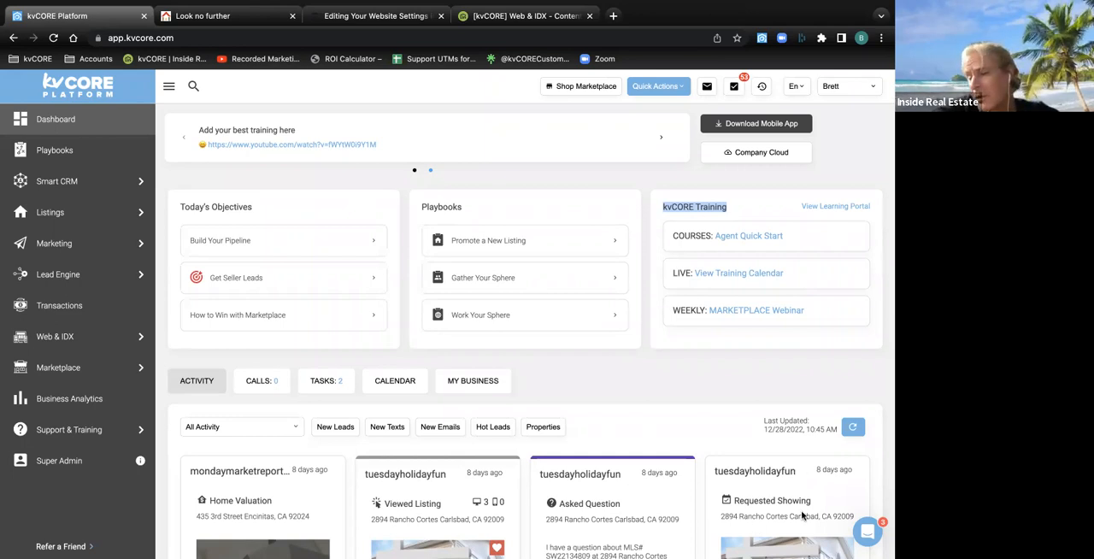
click(868, 532)
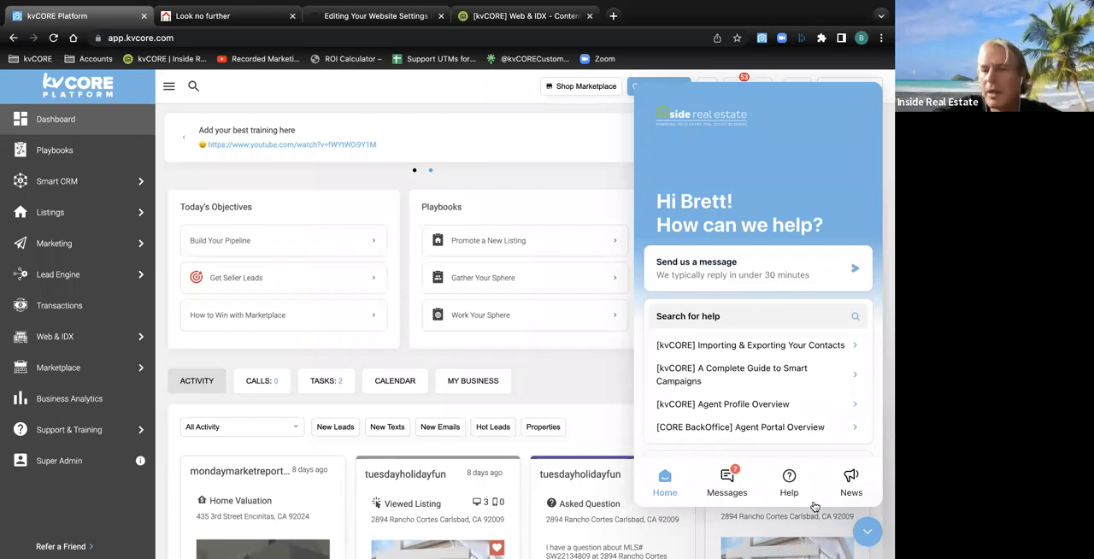
click(868, 534)
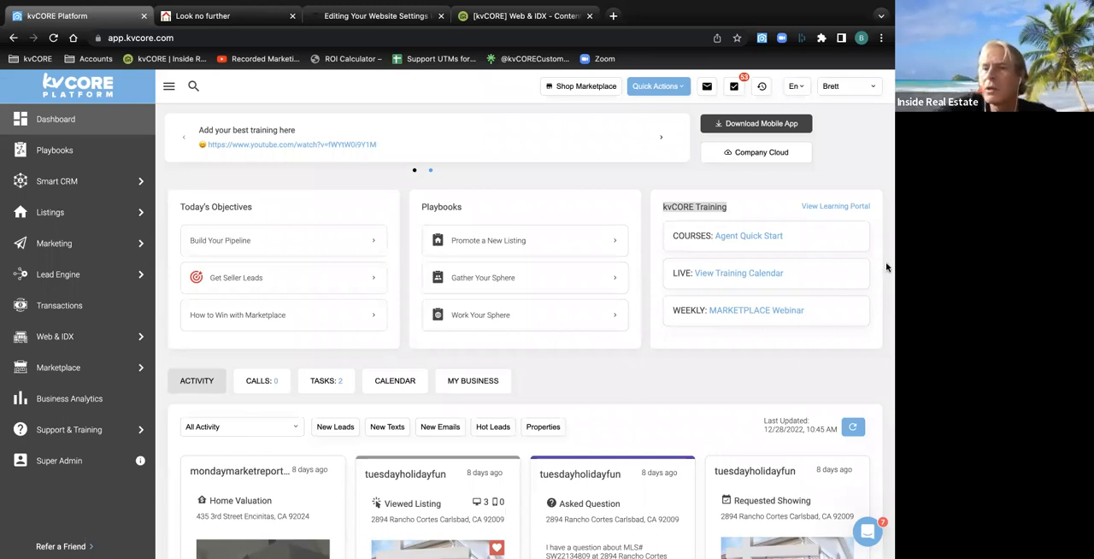
Show the agent's phone, e-mail and website entries in the account options and check the matching agent website
click(872, 91)
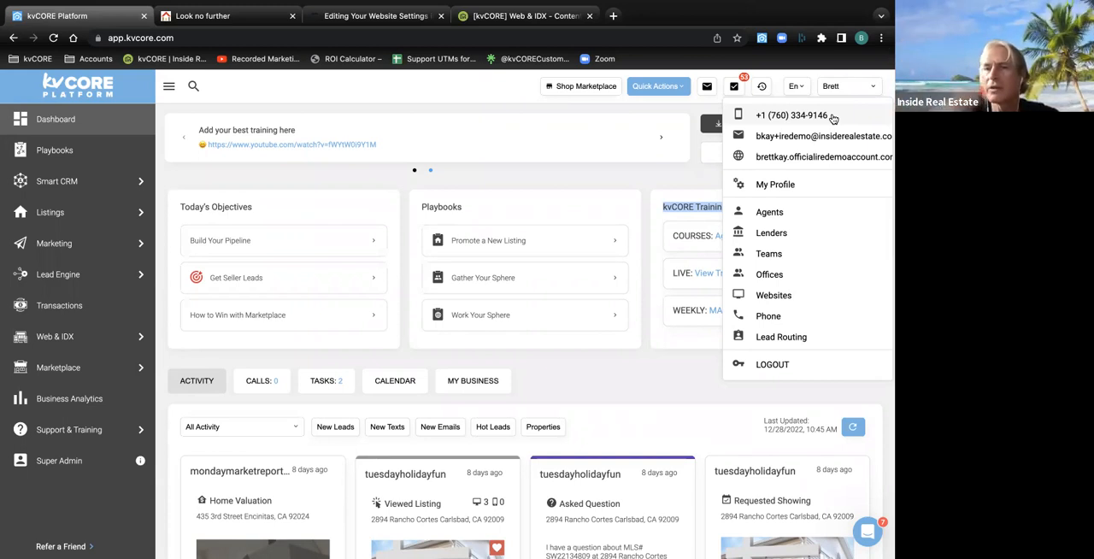
click(229, 17)
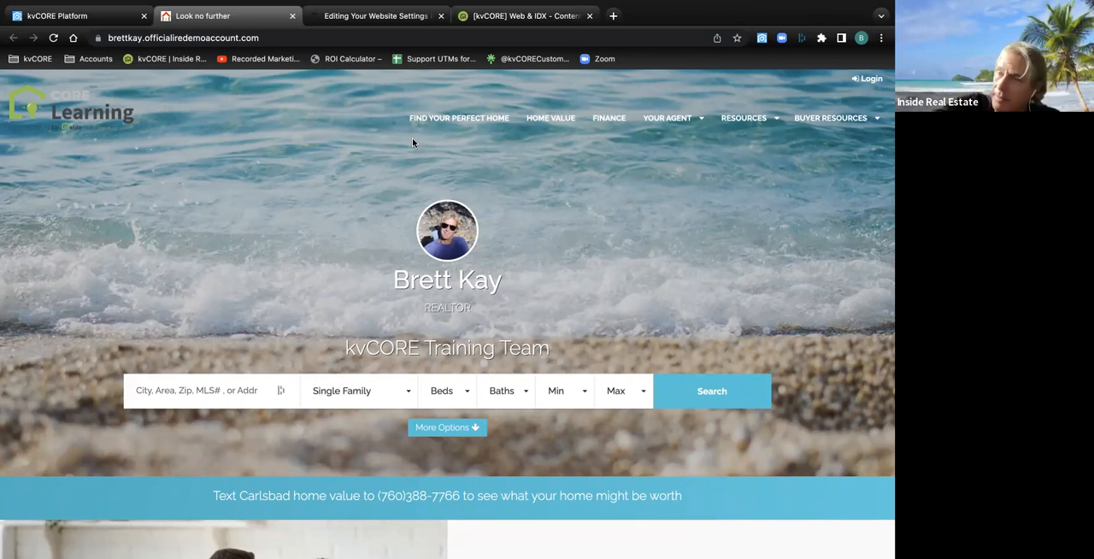
click(73, 15)
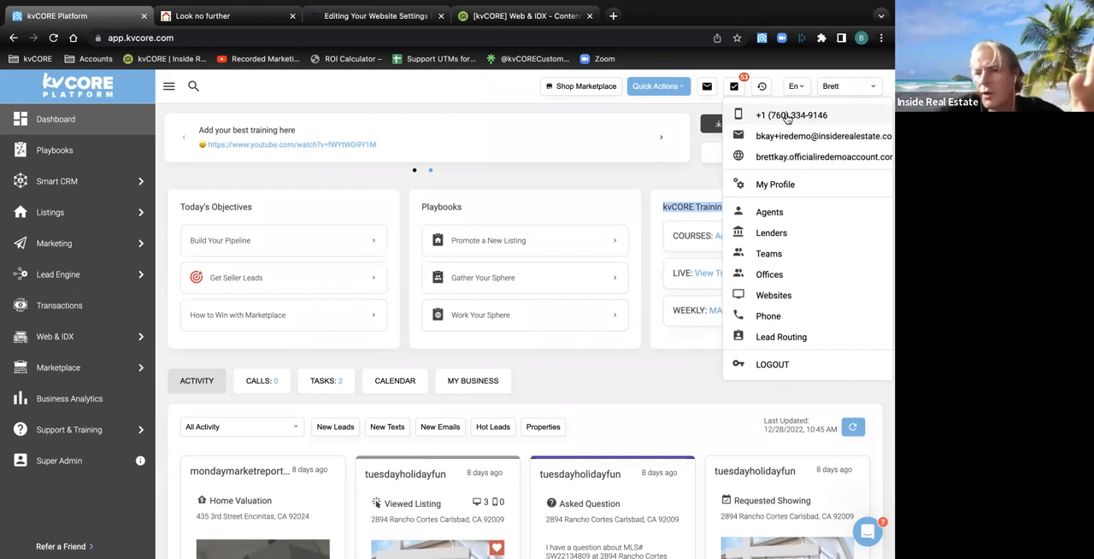
View the Call Contact dialog through the quick action for adding a call, and close it without calling
click(662, 87)
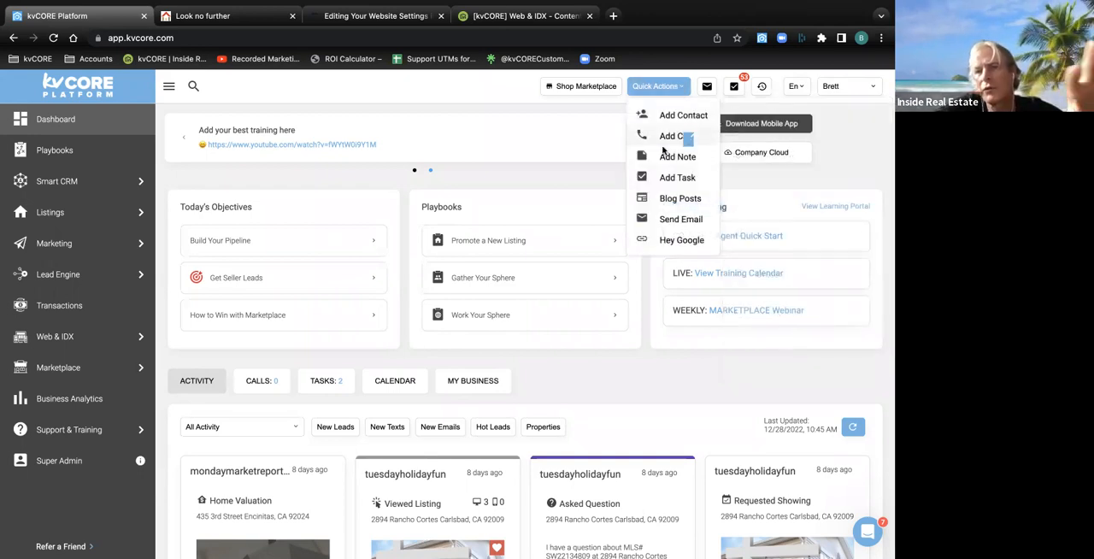
click(668, 142)
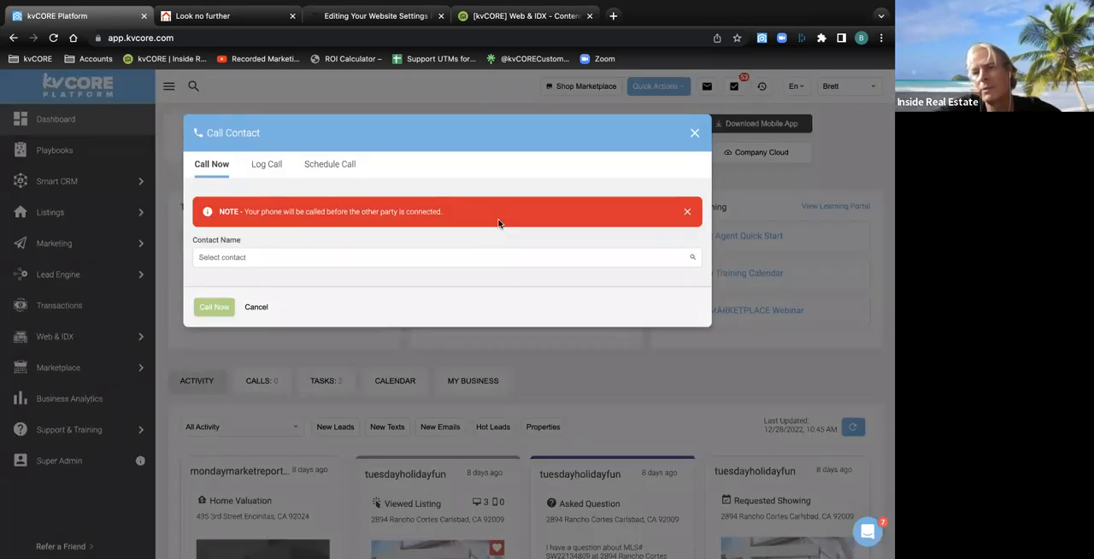
click(694, 133)
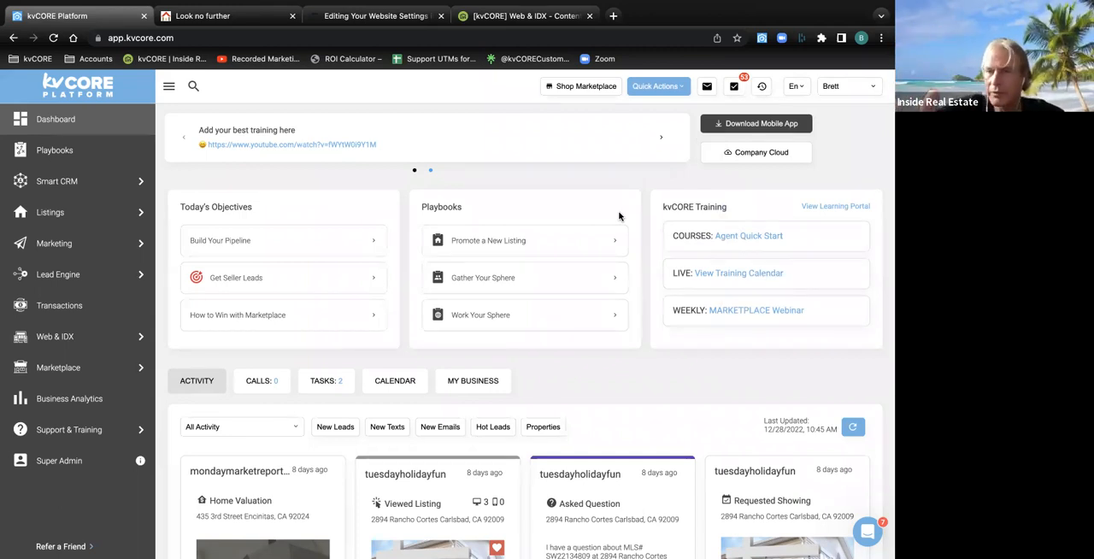
Check the website address in the account options against the live agent site and return to the dashboard
click(830, 85)
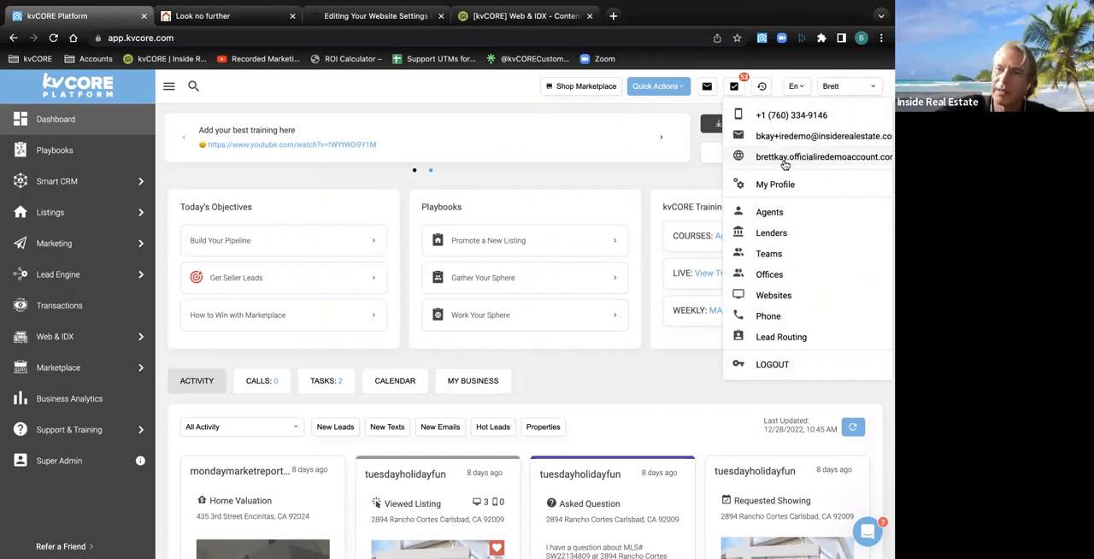
click(229, 23)
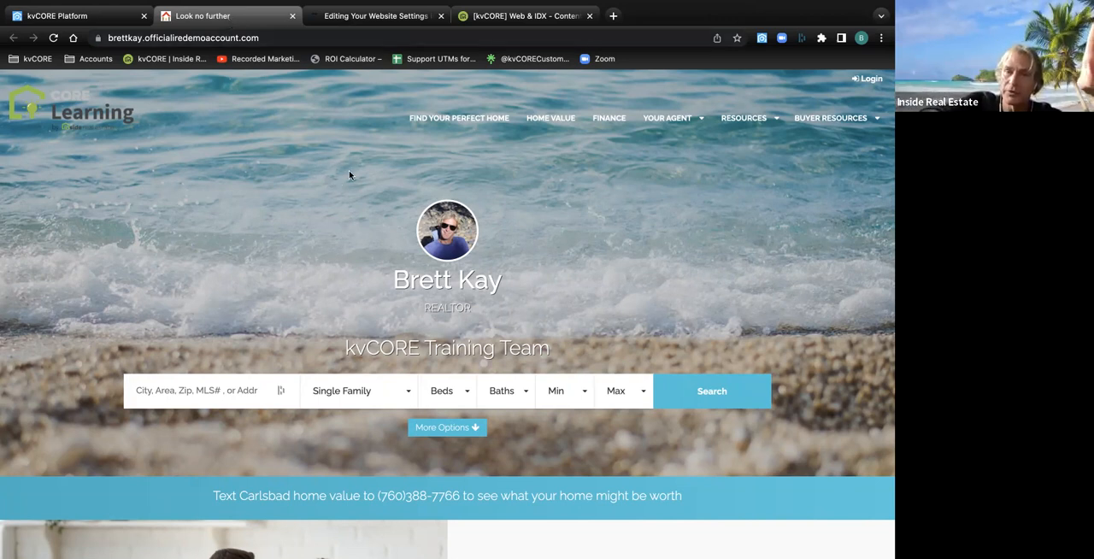
click(128, 17)
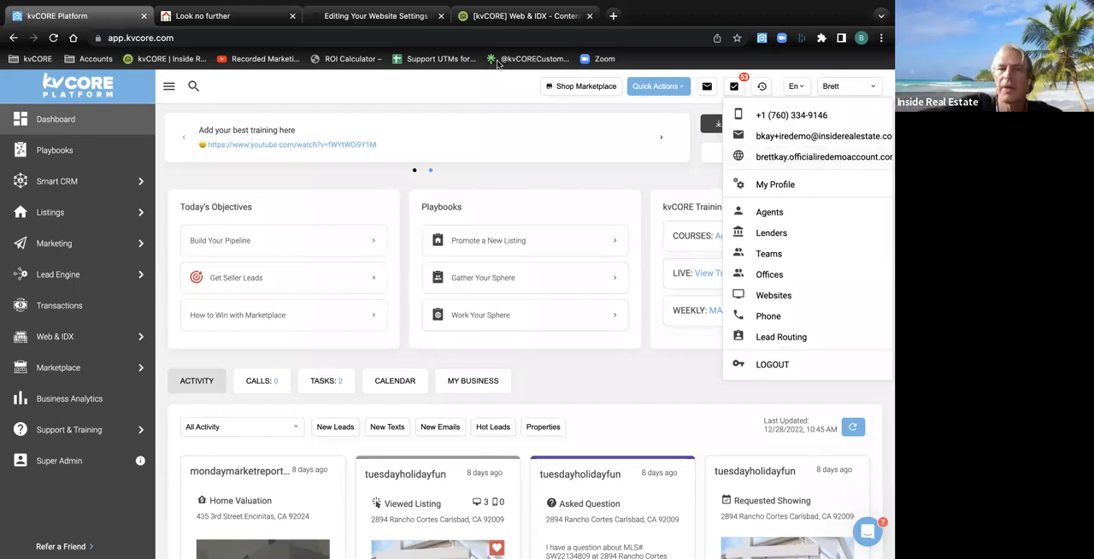
Open a Carlsbad listing's details on the agent website and log the visitor out from the Saved Searches page
click(240, 19)
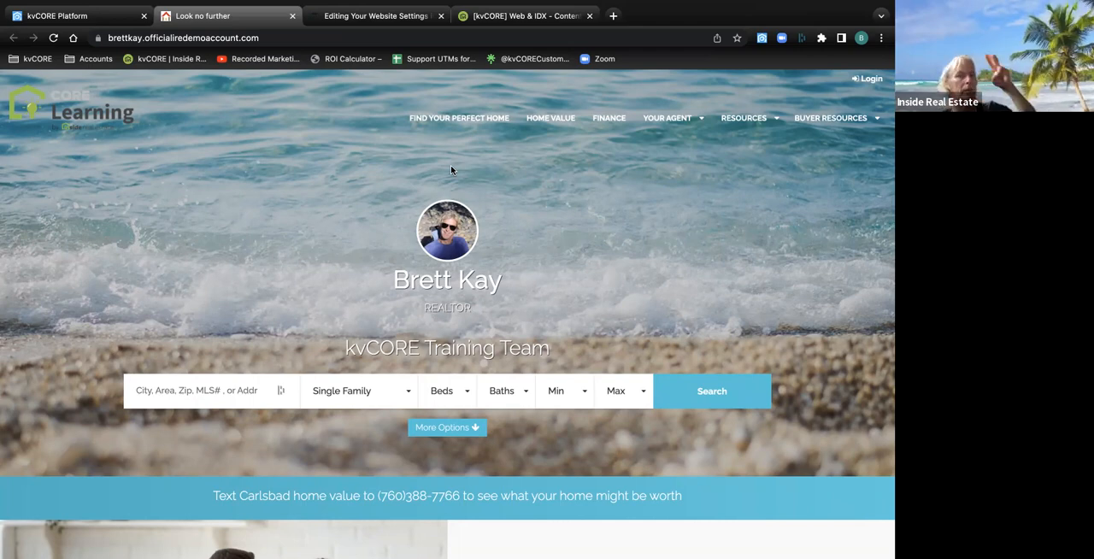
scroll(450, 165, down, 20)
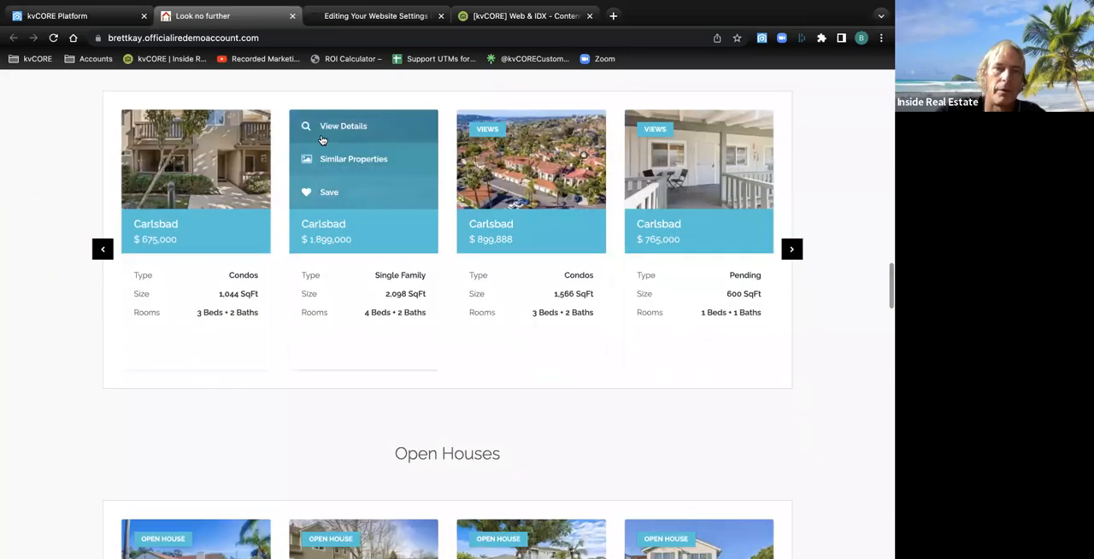
click(430, 226)
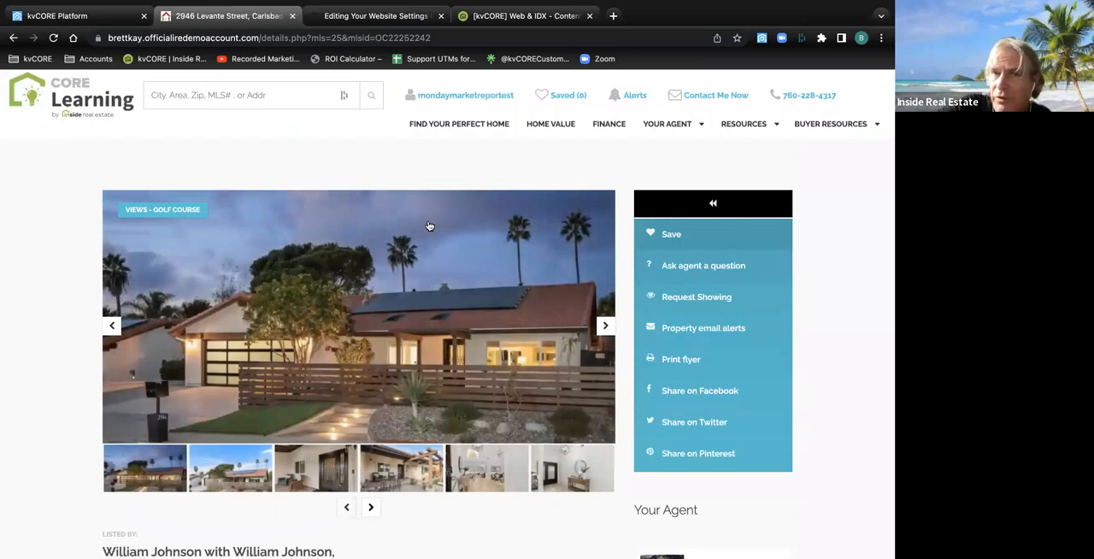
click(484, 101)
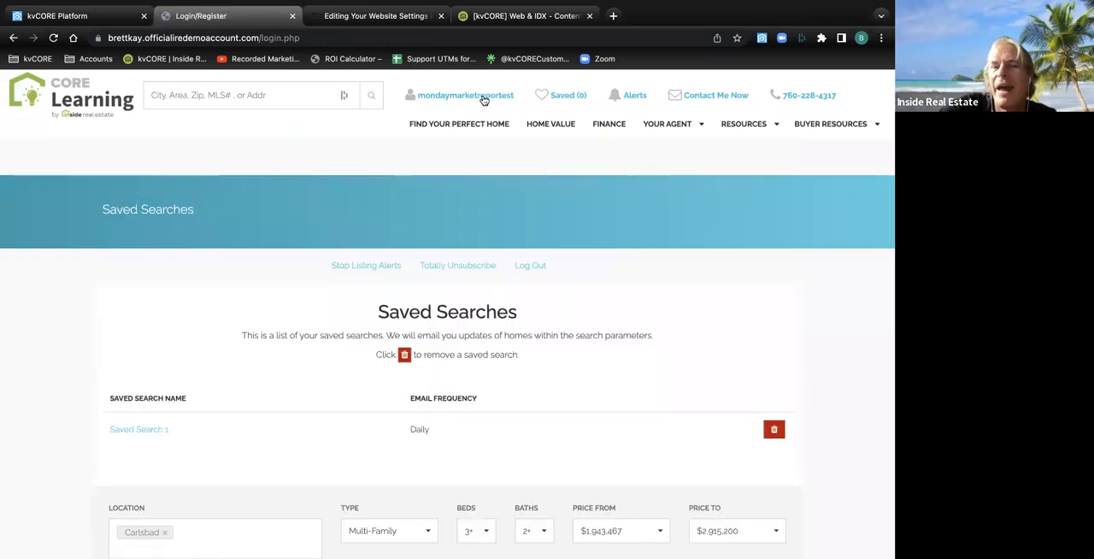
click(525, 267)
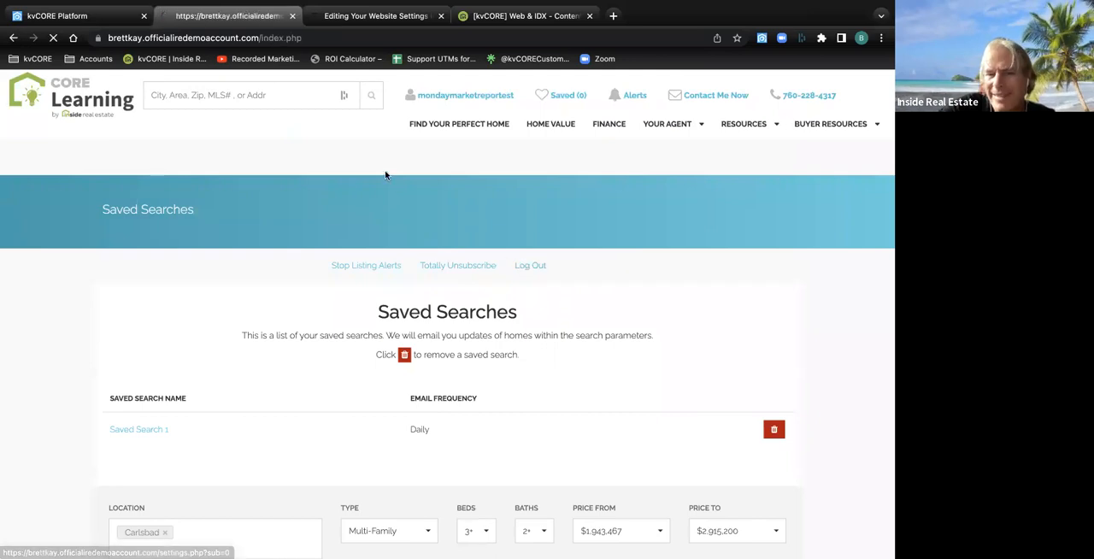
Show the agent's website address in the kvCORE account options and bring up the matching agent website
click(86, 16)
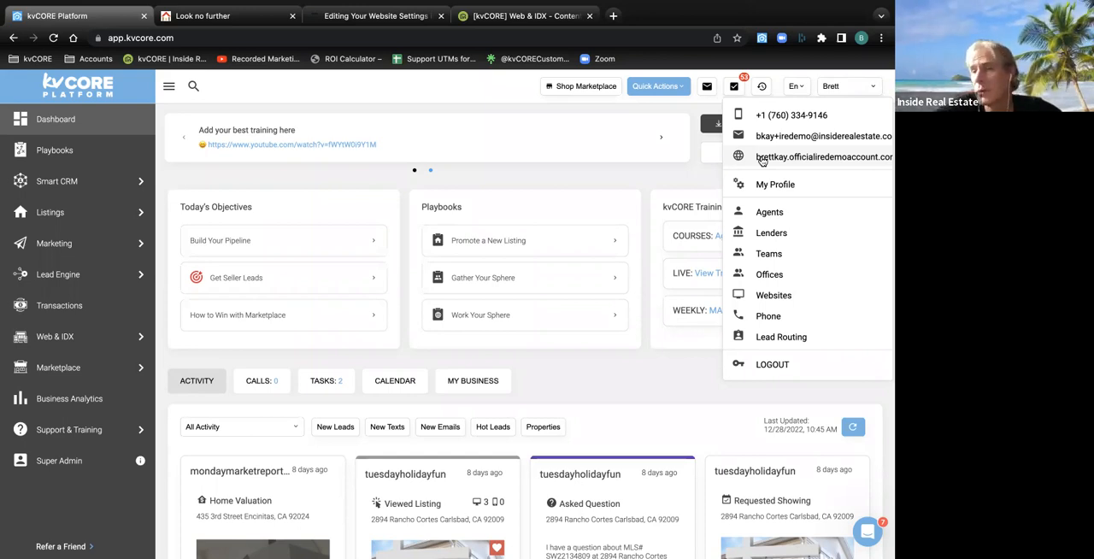
click(808, 157)
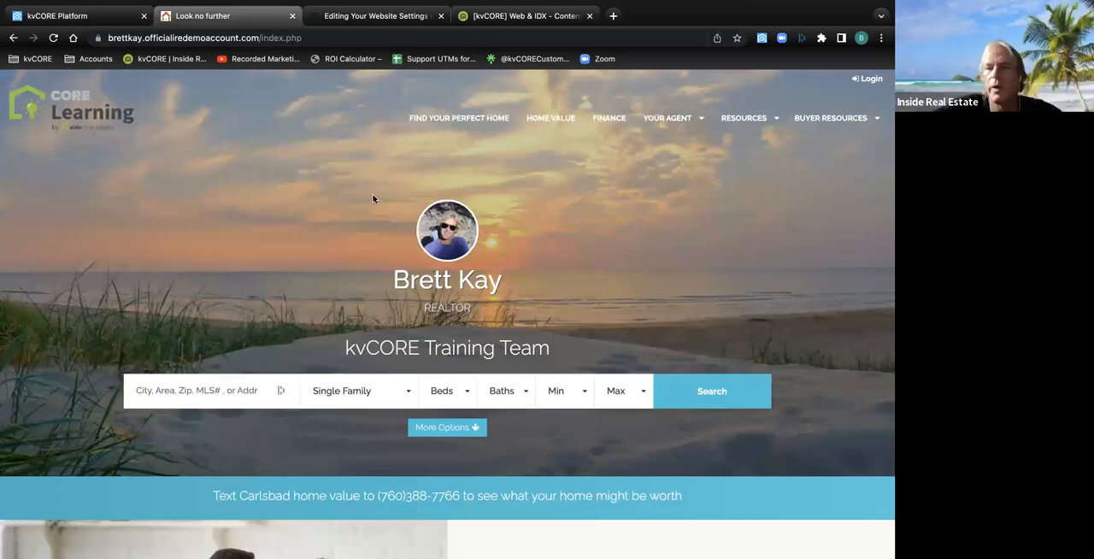
Open the $899,888 Carlsbad condo's details from the home page, try to save the listing, and leave the registration form unsubmitted
scroll(372, 199, down, 5)
scroll(372, 198, down, 15)
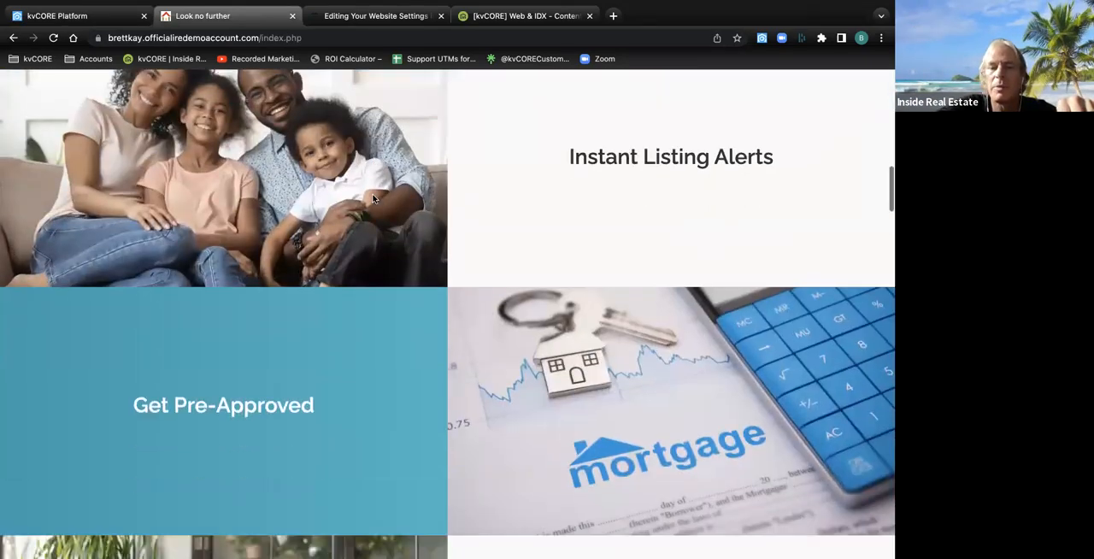
scroll(372, 198, down, 3)
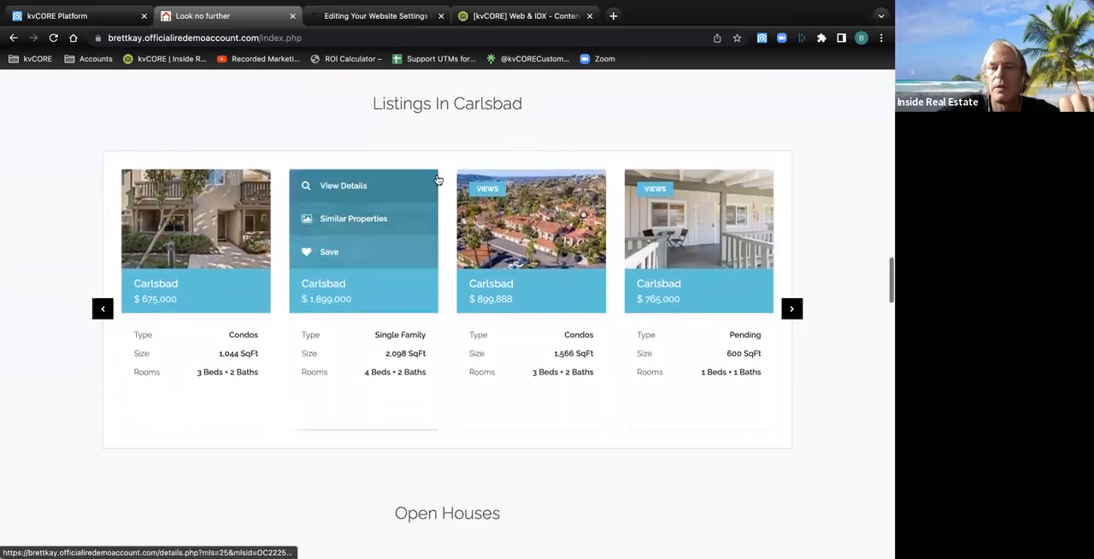
click(502, 194)
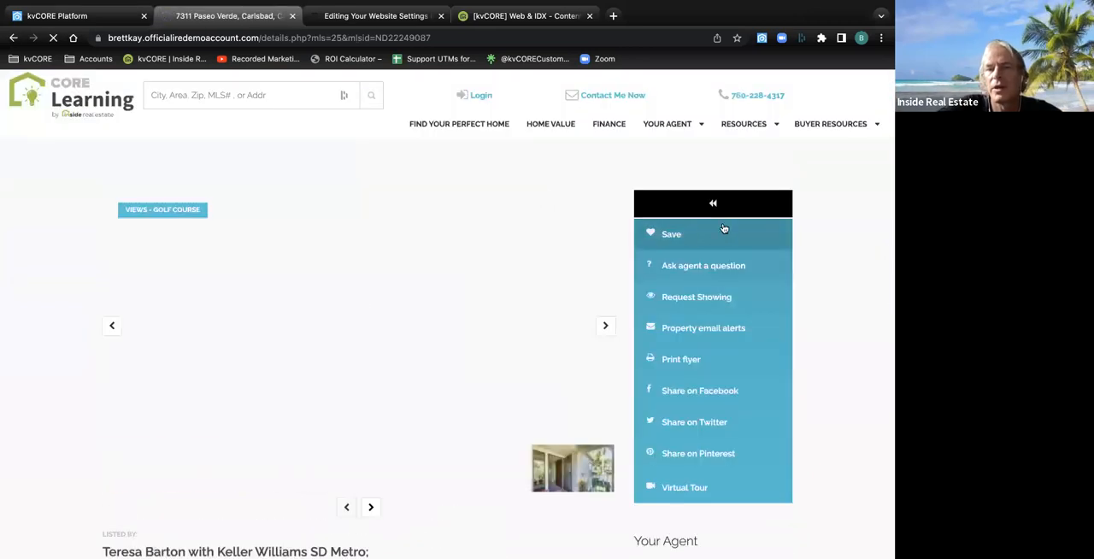
click(675, 236)
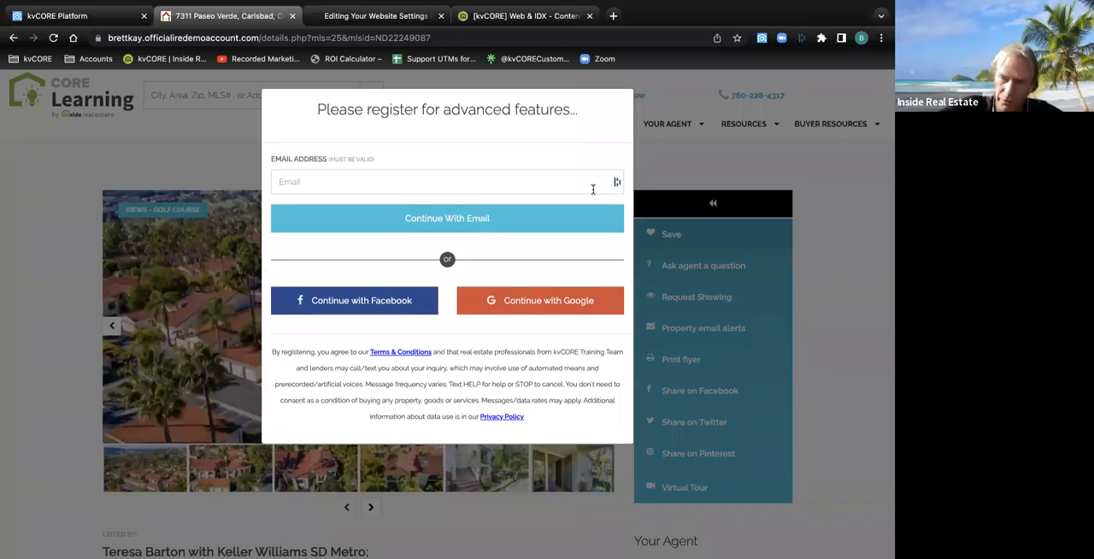
click(659, 165)
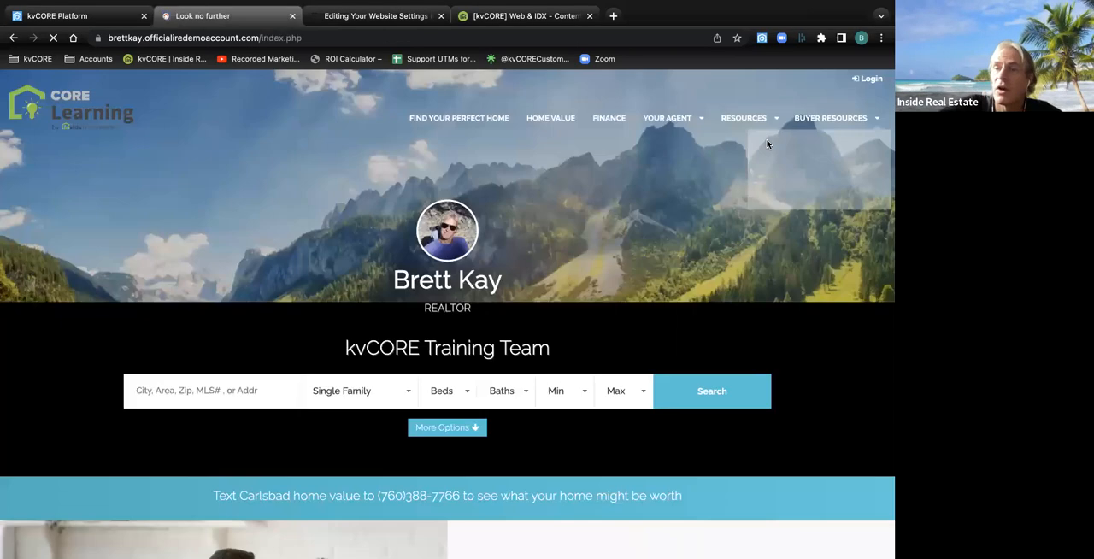
Examine the home page's Buyer Resources and Your Agent options and its search, home worth, listing alerts, pre-approval and contact sections
mouse_move(833, 117)
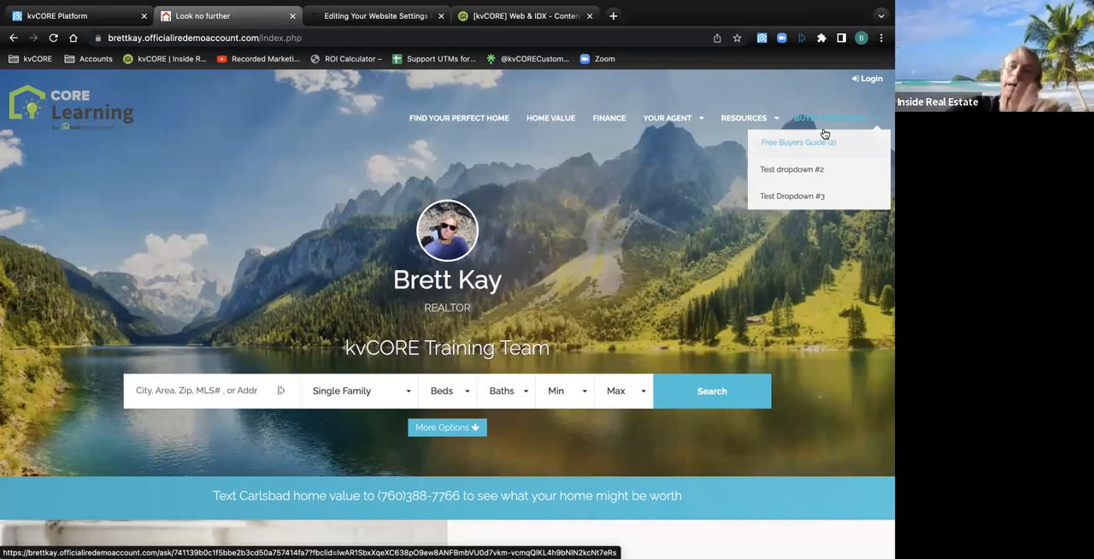
mouse_move(659, 124)
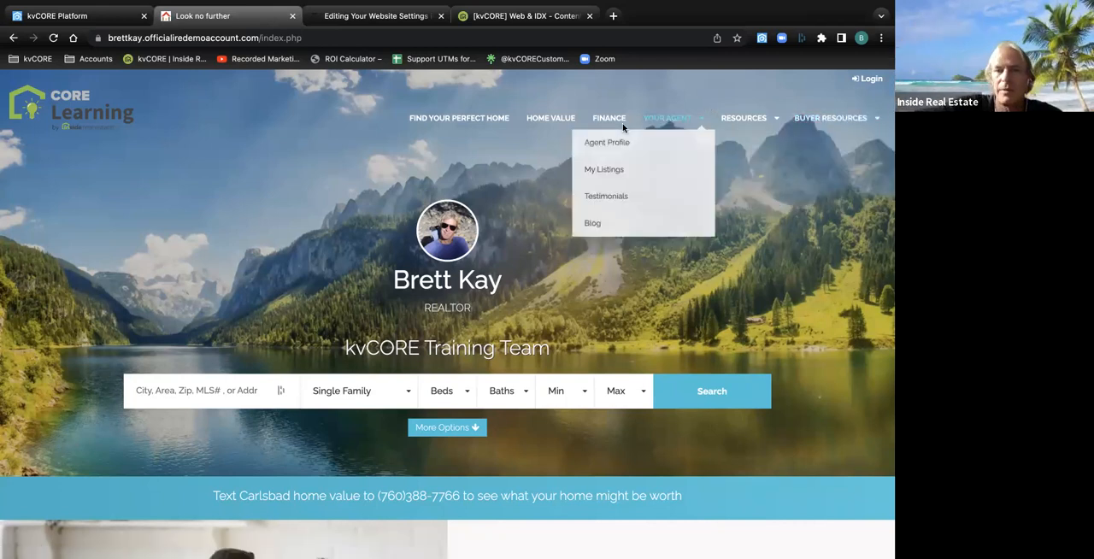
scroll(623, 171, down, 3)
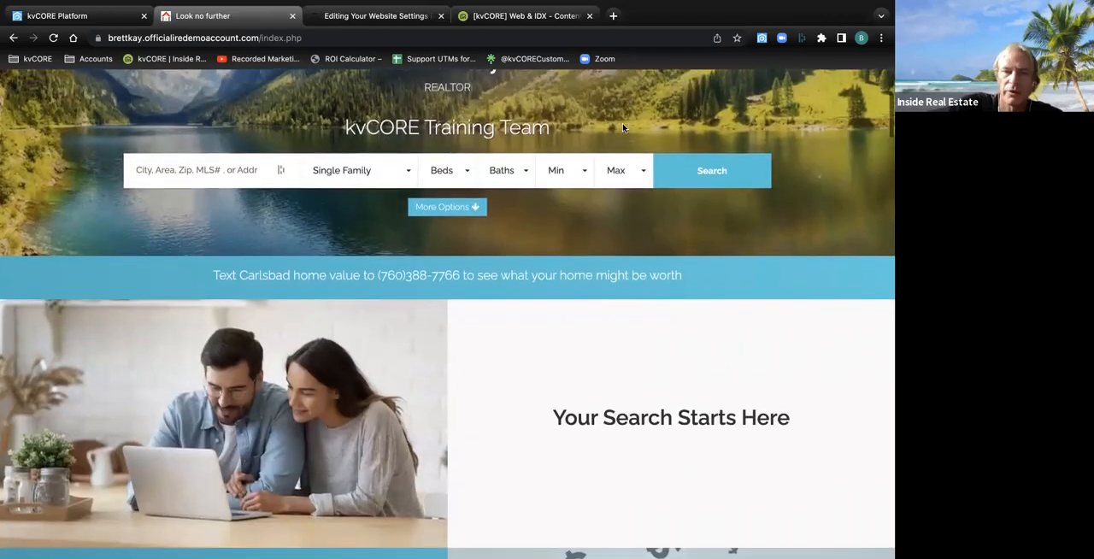
scroll(544, 229, down, 3)
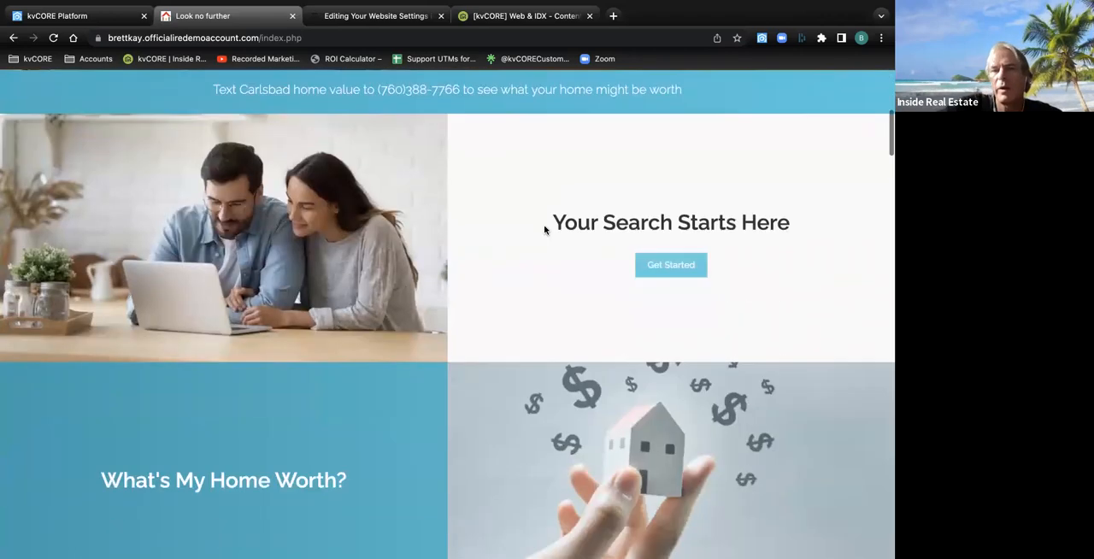
scroll(534, 376, down, 1)
scroll(534, 376, down, 1)
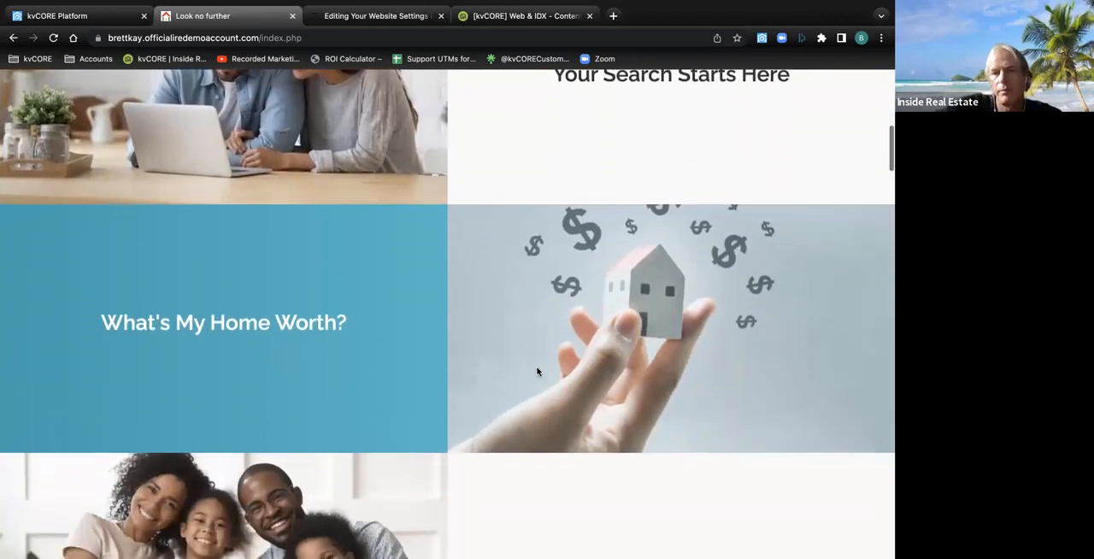
scroll(320, 341, down, 3)
scroll(319, 341, down, 5)
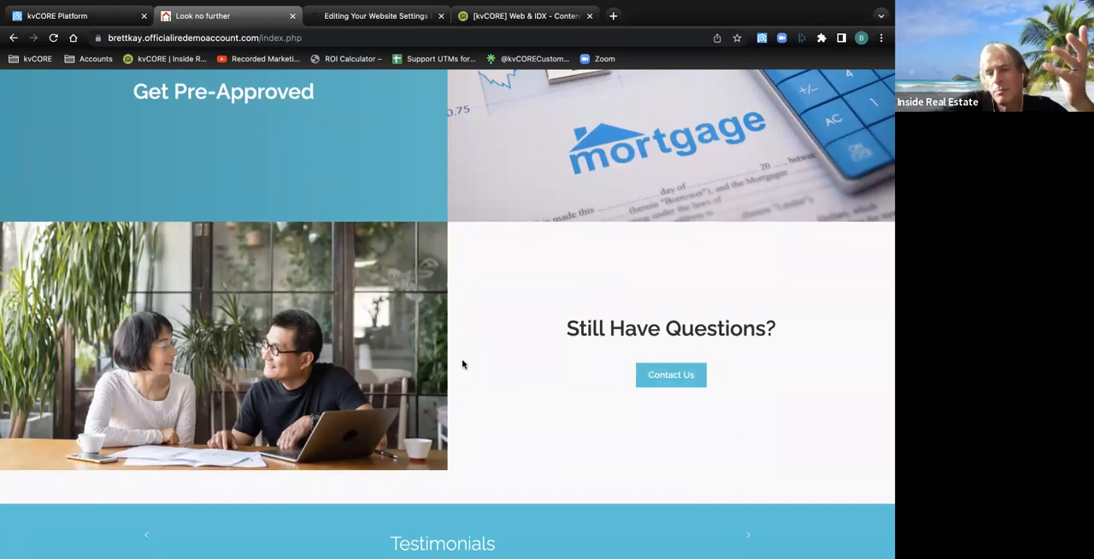
View the Testimonials and Listings In Carlsbad sections of the home page, highlighting the Carlsbad listings heading
scroll(463, 364, down, 4)
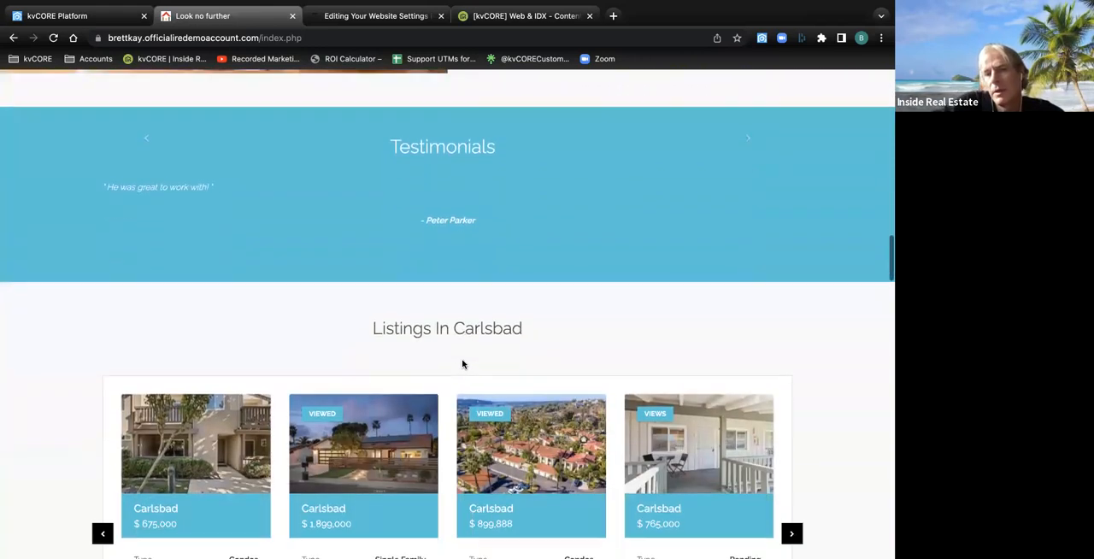
scroll(489, 146, down, 3)
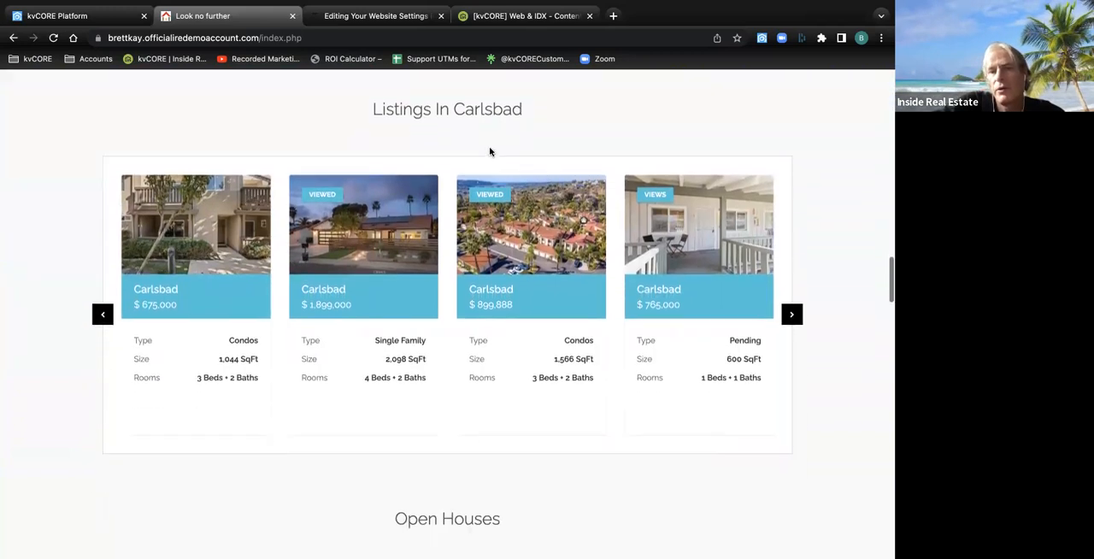
scroll(490, 152, up, 1)
drag(522, 107, 374, 112)
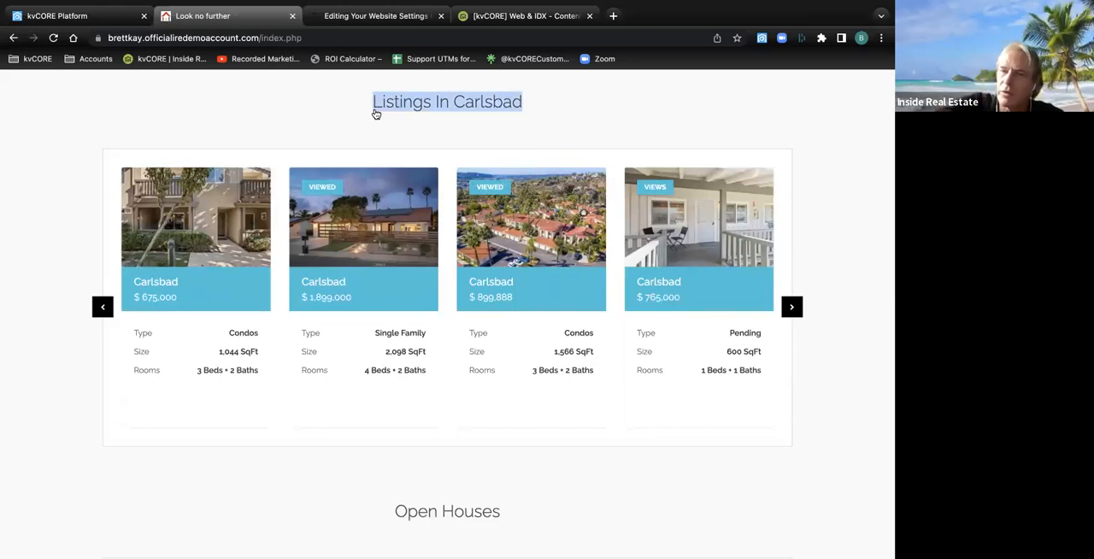
click(591, 112)
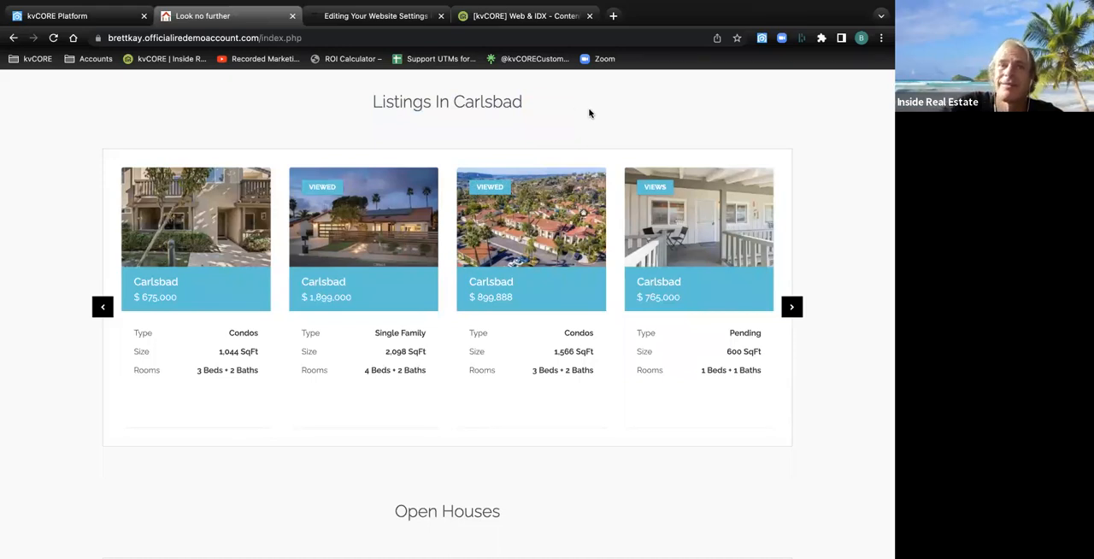
Return to the kvCORE dashboard, open the Agent Quick Start course, and replay it
click(94, 15)
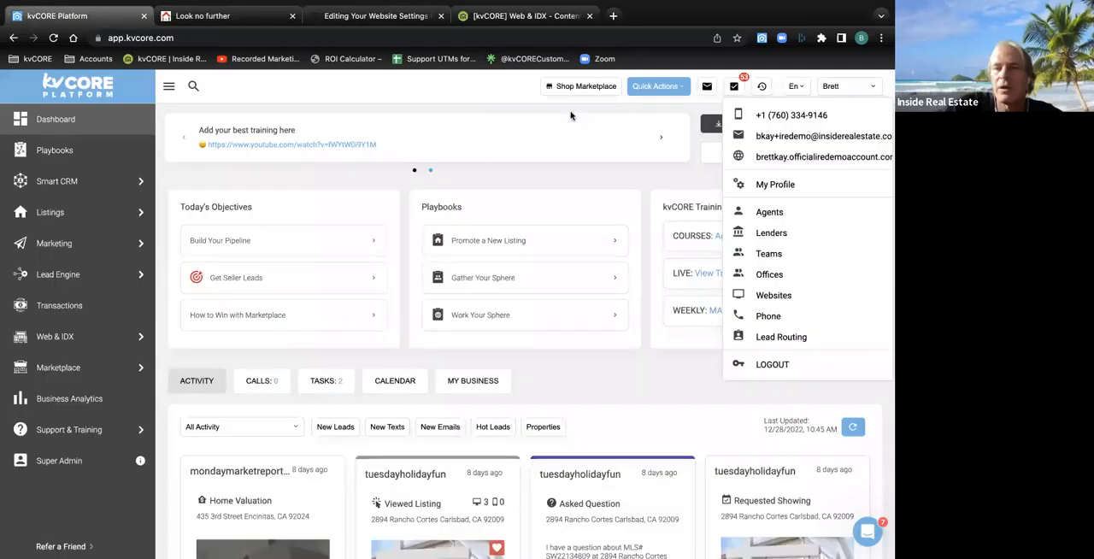
click(641, 177)
click(749, 237)
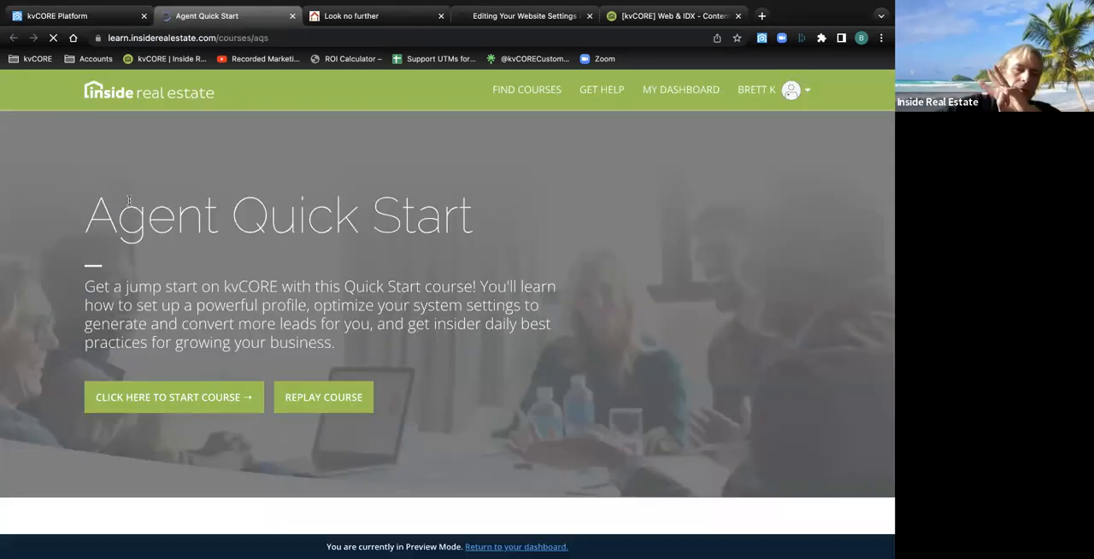
click(324, 407)
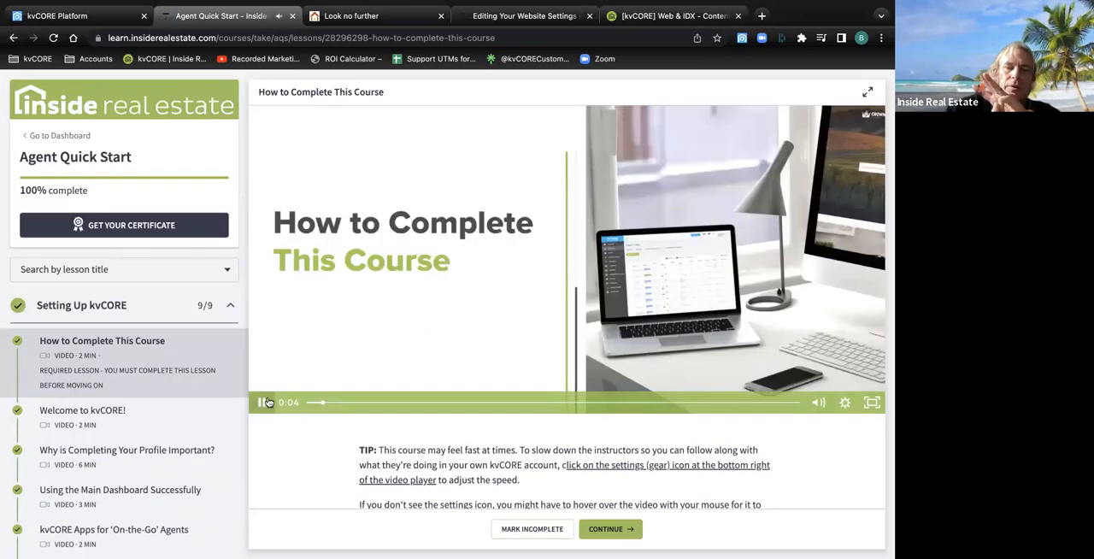
Review the lessons under Getting Familiar with Your Website and Listings, collapse the section, and close the course
click(231, 308)
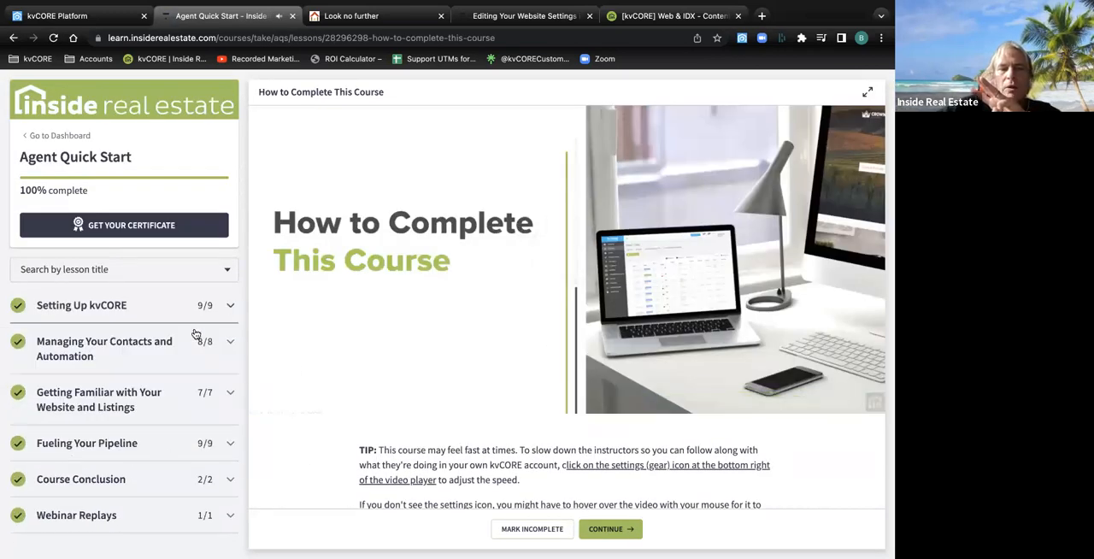
click(111, 402)
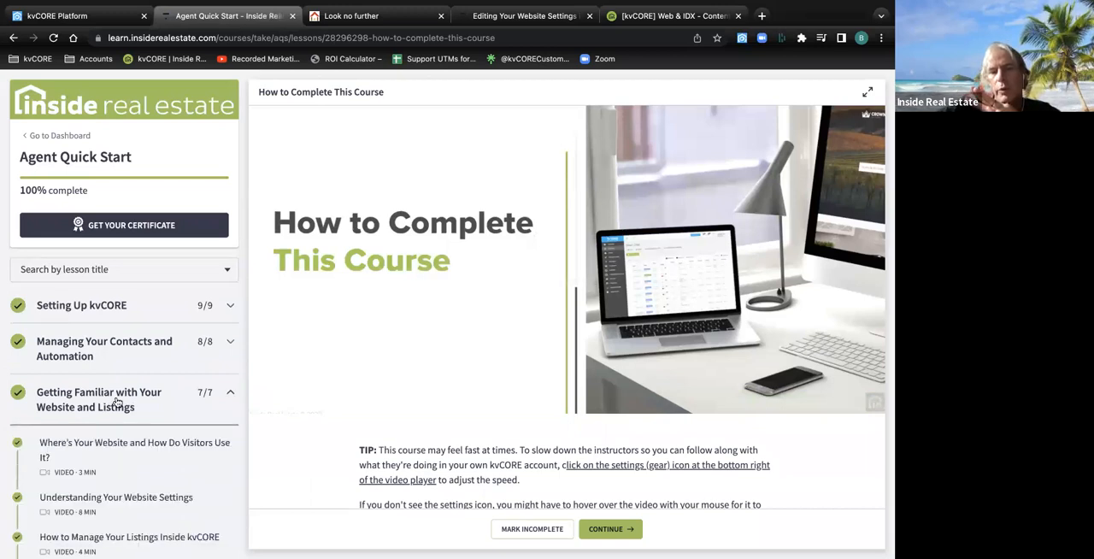
scroll(133, 454, down, 5)
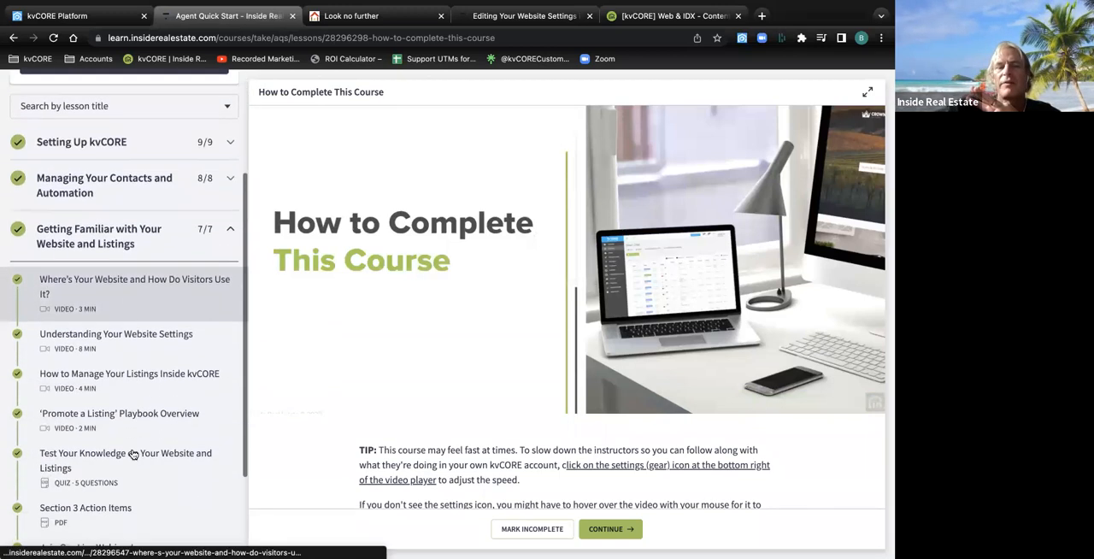
scroll(133, 454, up, 4)
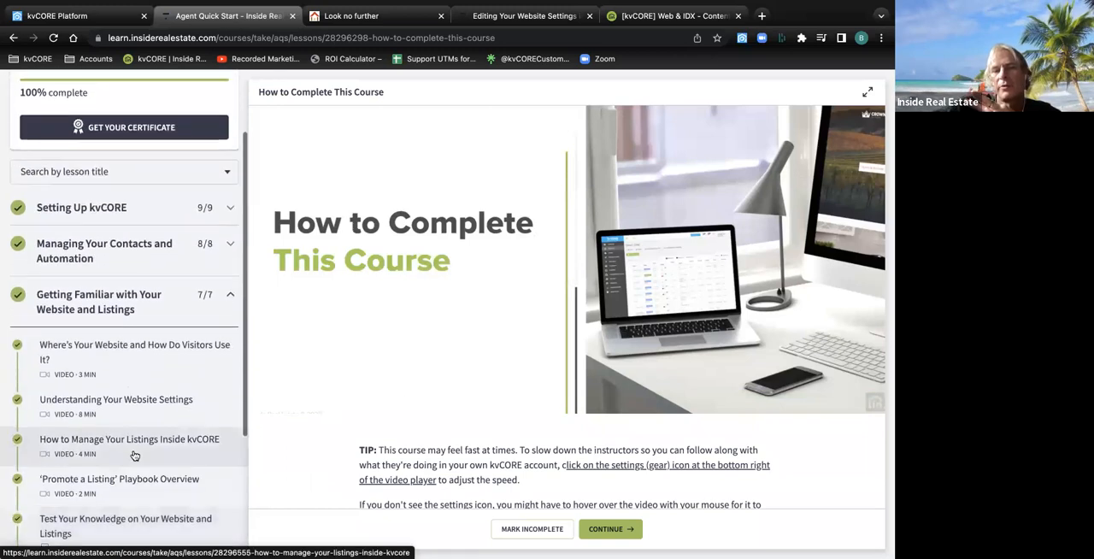
click(230, 321)
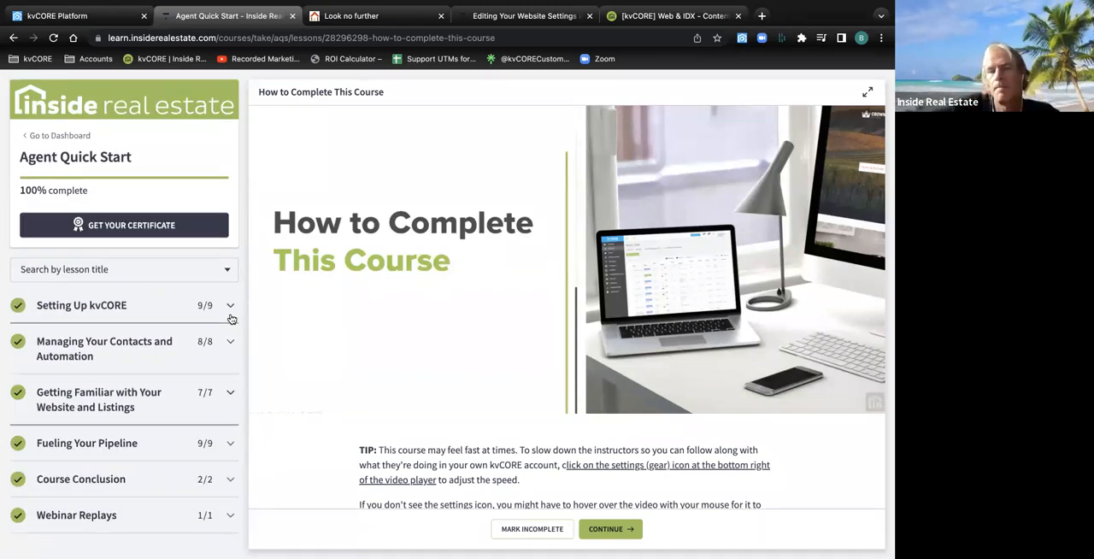
mouse_move(276, 125)
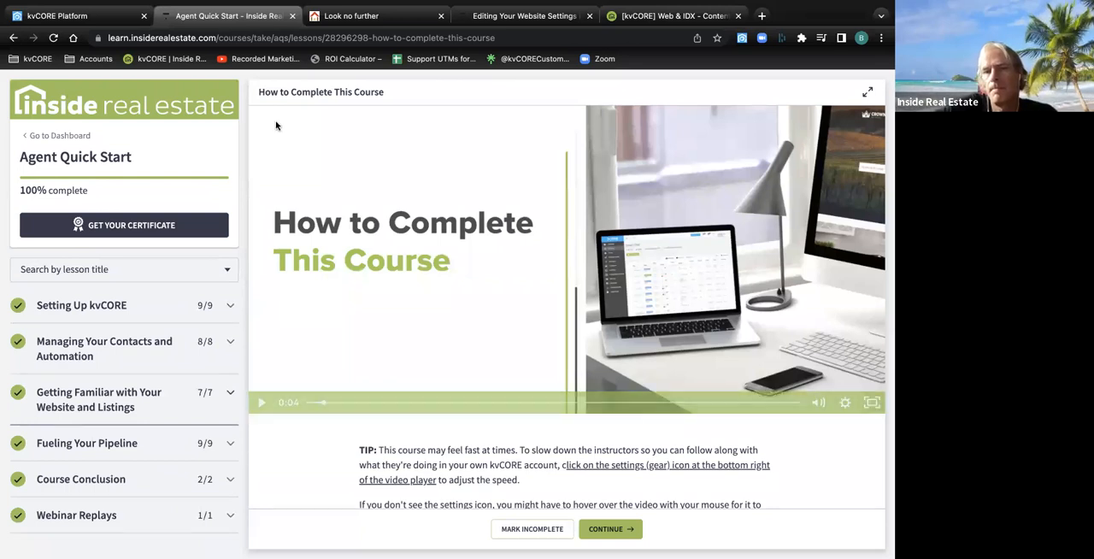
click(292, 16)
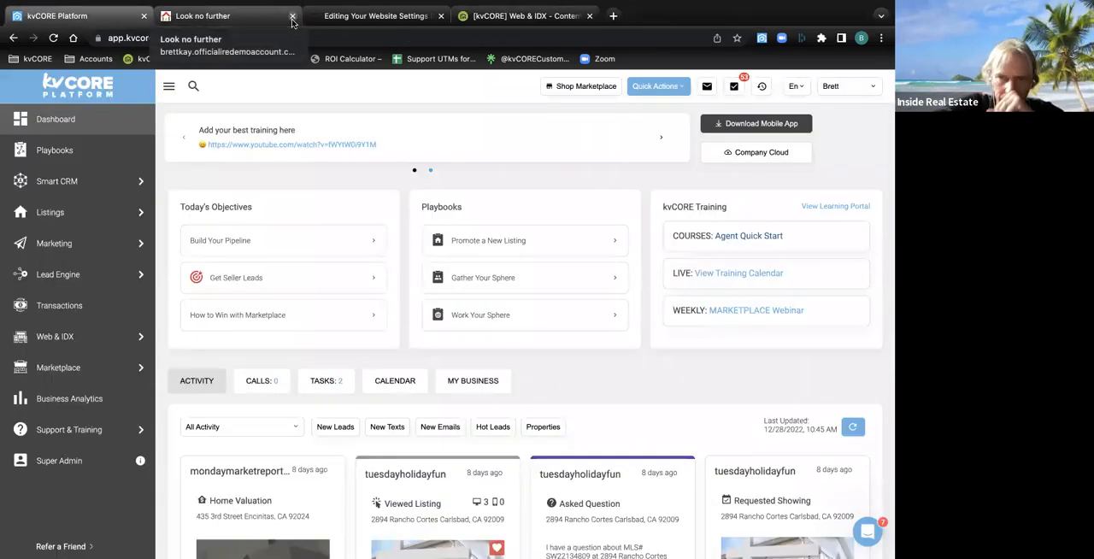
Return to the top of the agent website's home page and show the Your Agent, Resources and Buyer Resources options
click(243, 24)
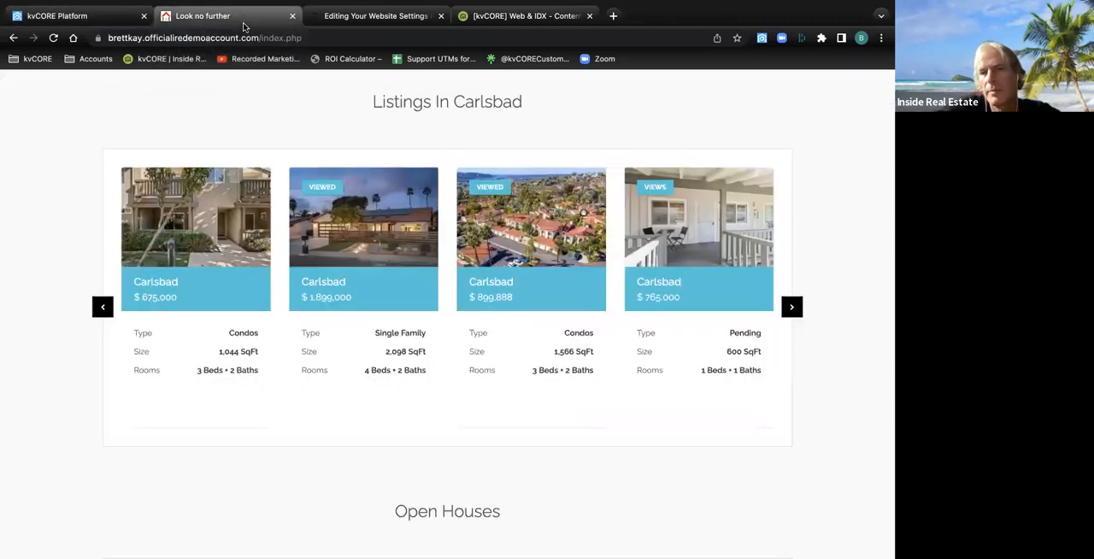
scroll(63, 162, up, 10)
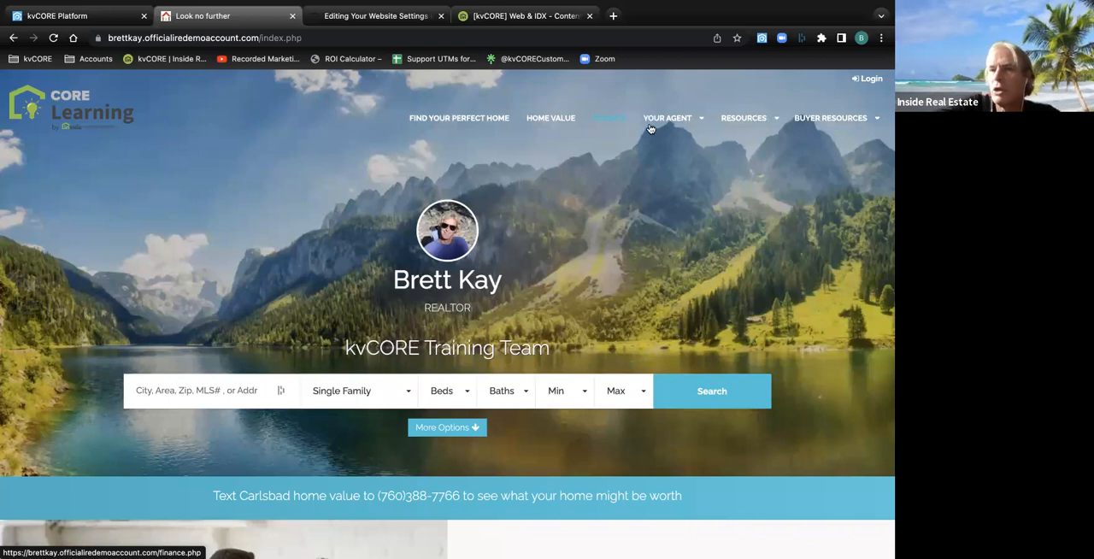
mouse_move(677, 120)
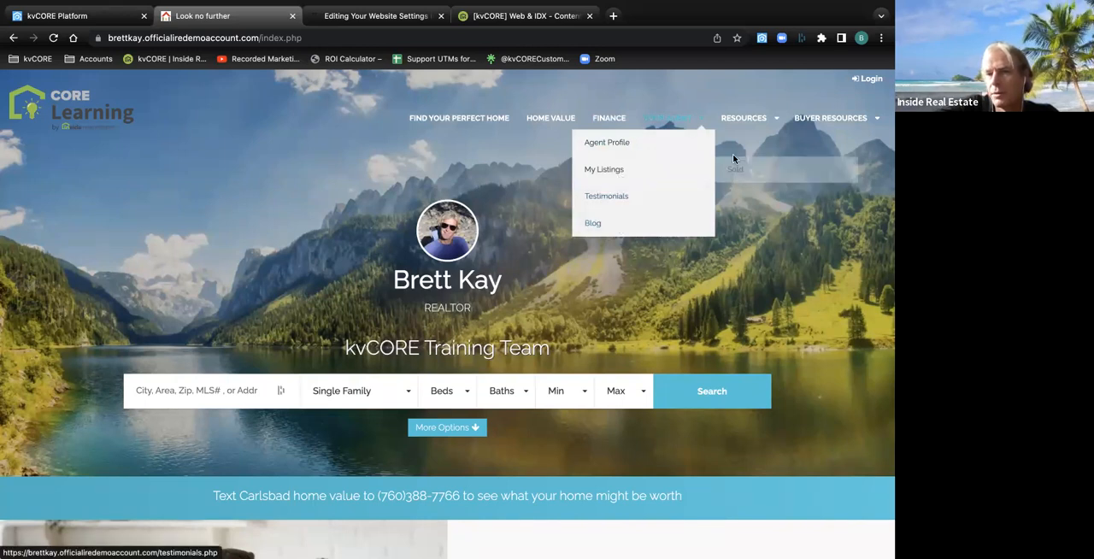
mouse_move(745, 121)
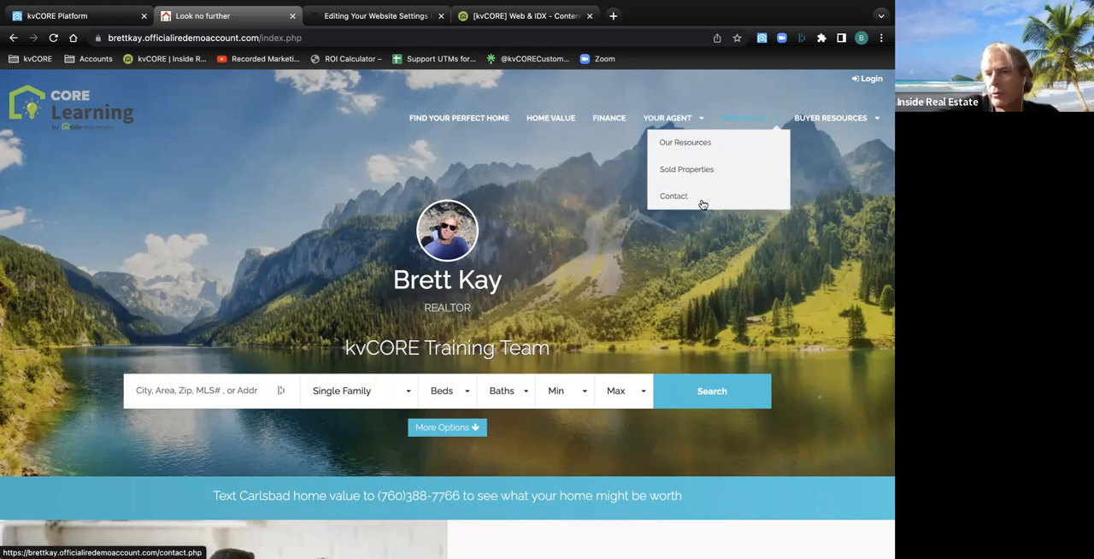
mouse_move(881, 120)
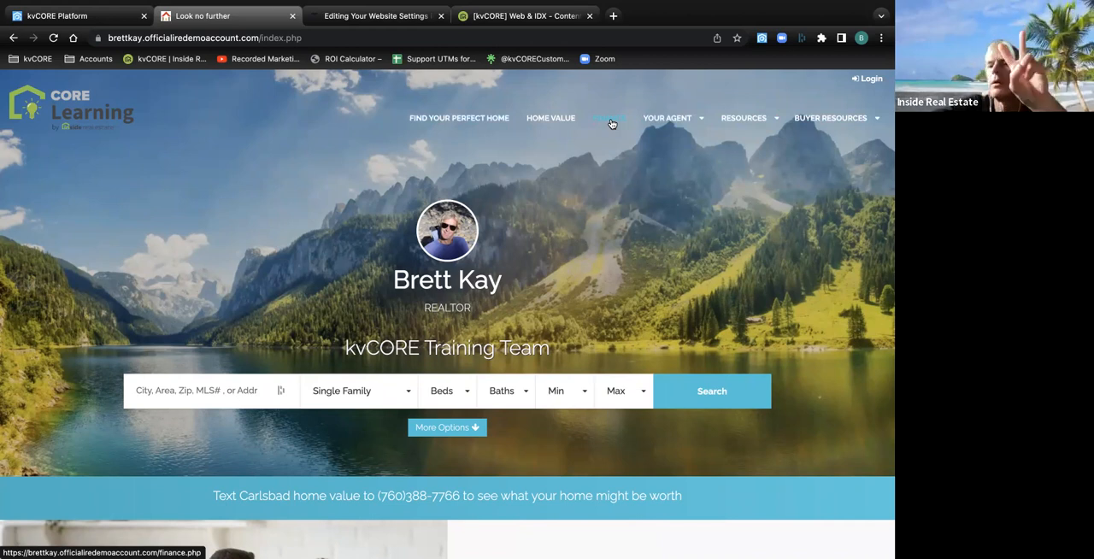
mouse_move(830, 127)
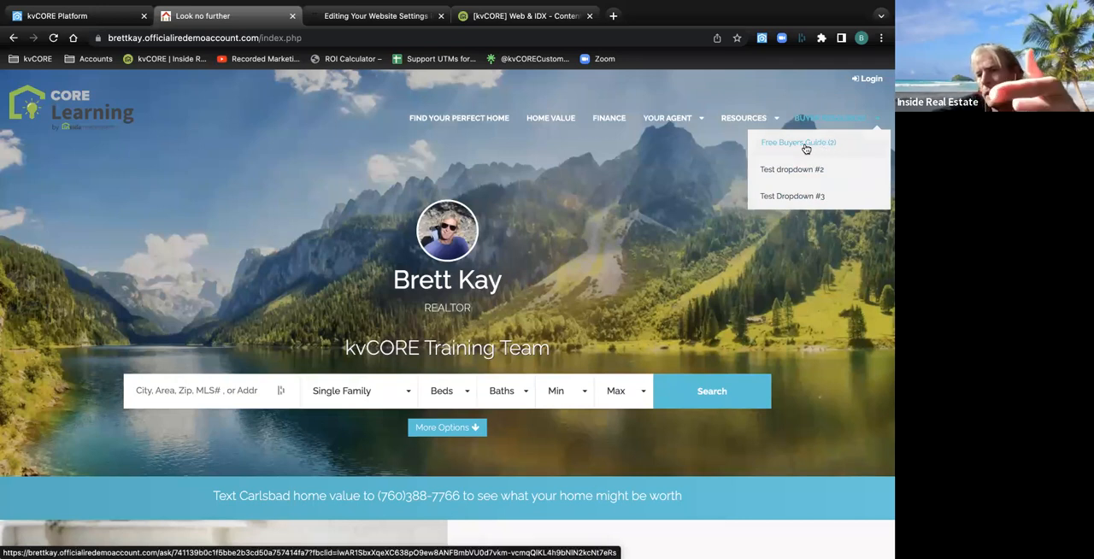
Open the Free Buyers Guide landing page, show its e-mail field, and return to the home page without submitting
click(799, 143)
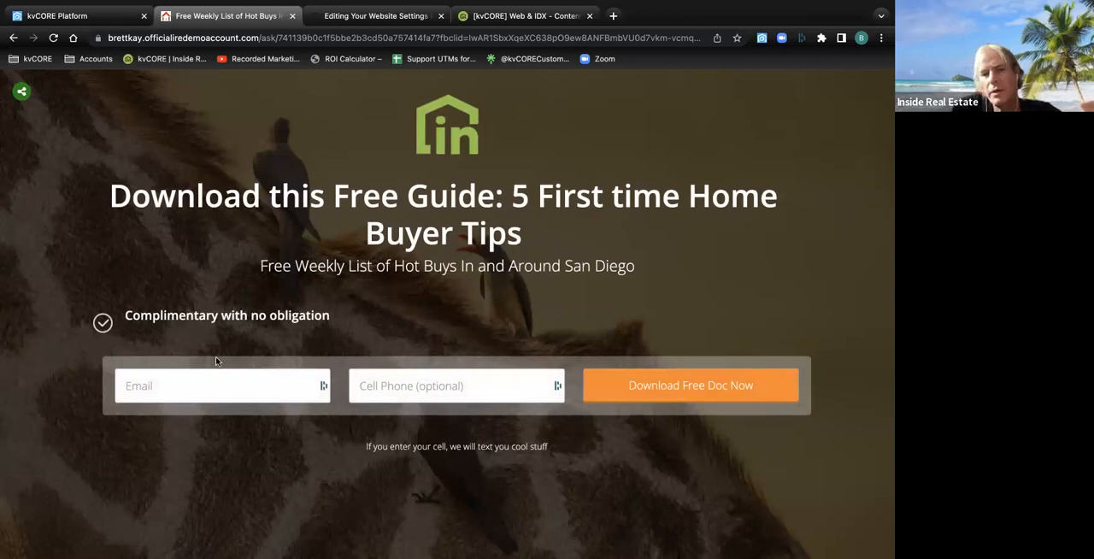
click(165, 392)
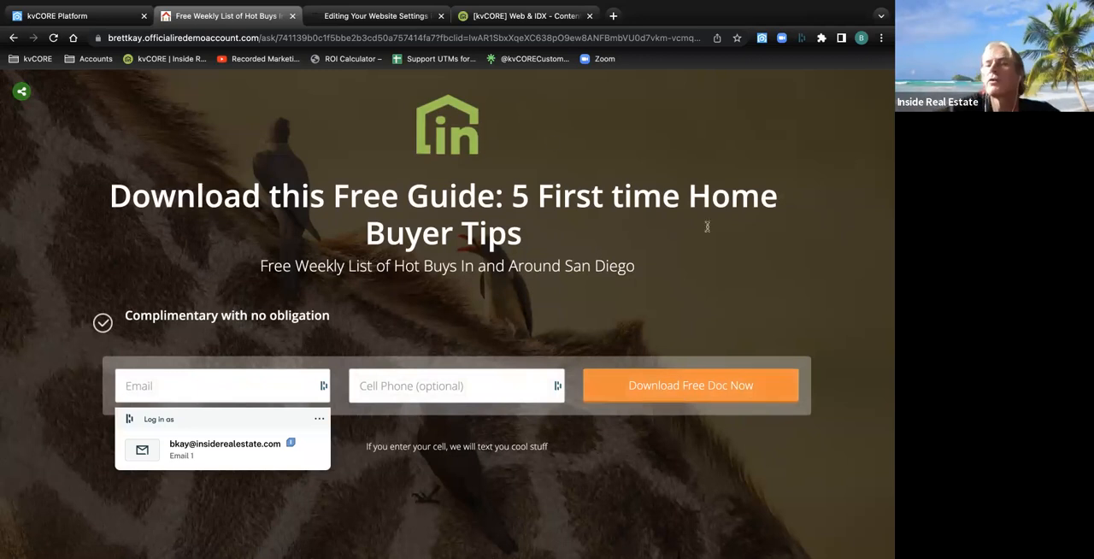
click(13, 38)
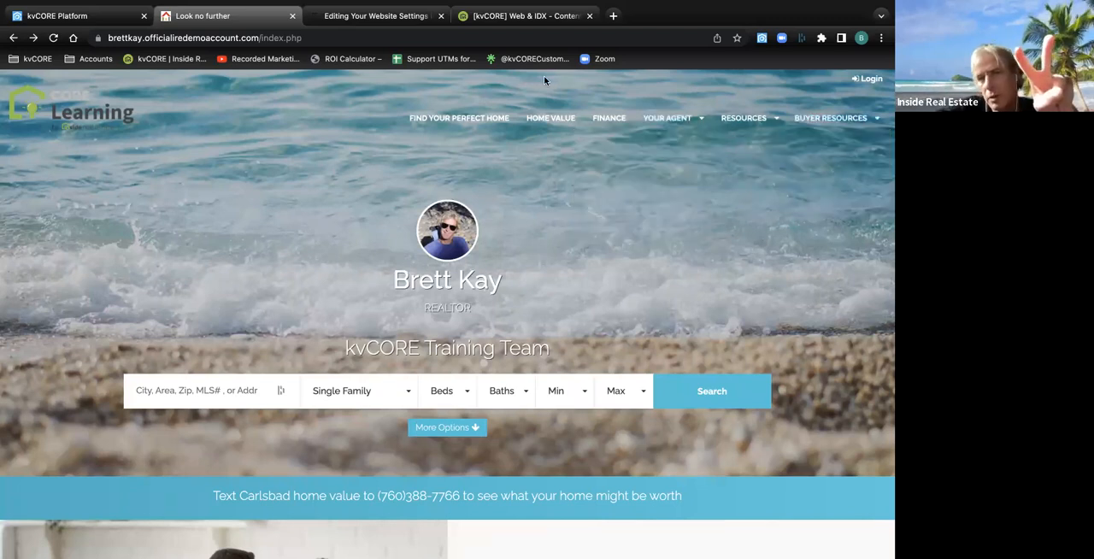
Switch to the Web & IDX Content Overview help article and highlight its web address
click(524, 21)
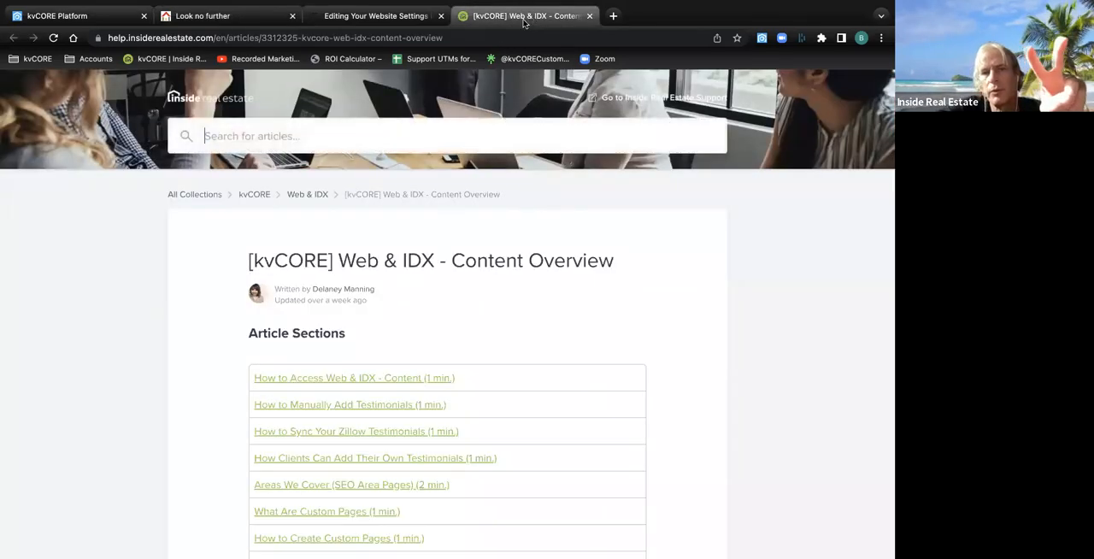
click(349, 38)
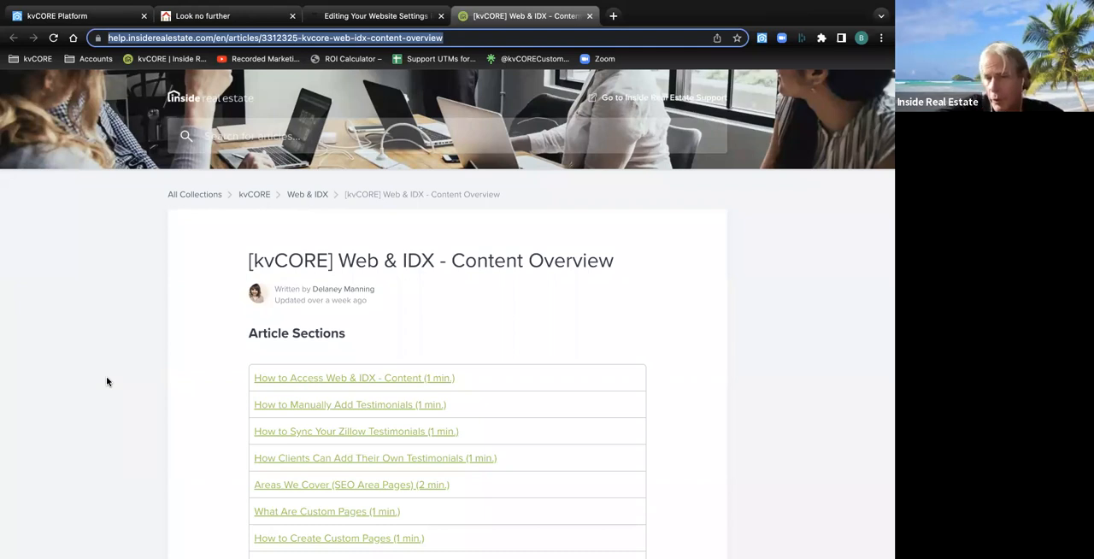
click(689, 215)
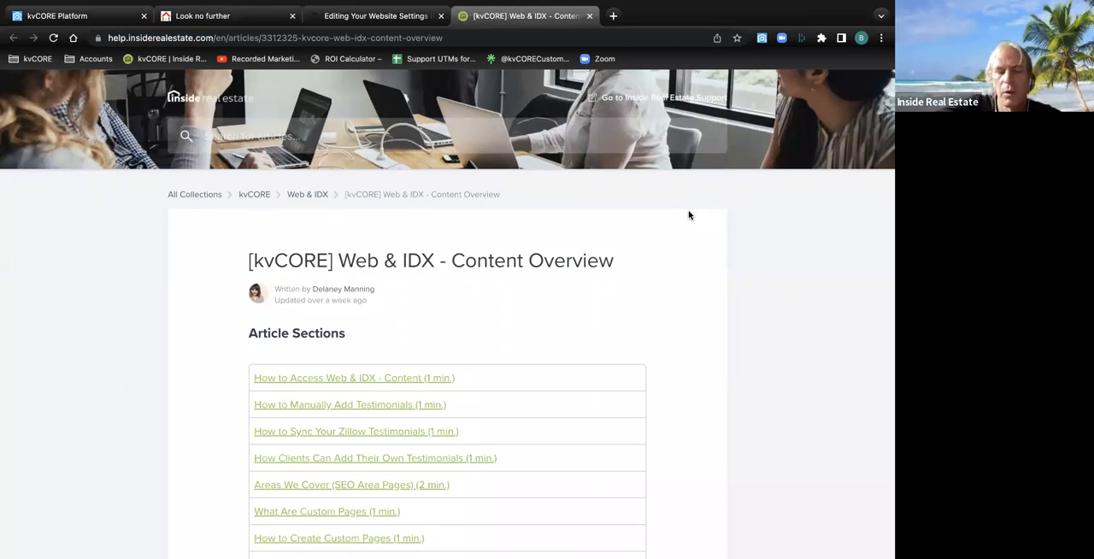
Search the help article's text for "custom page"
key(ctrl+f)
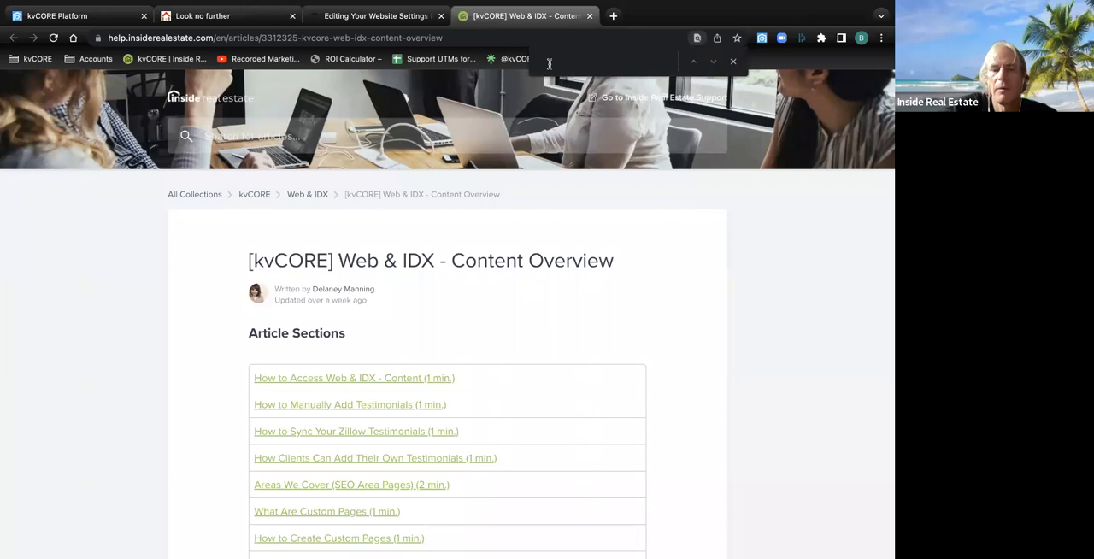
text(cstom)
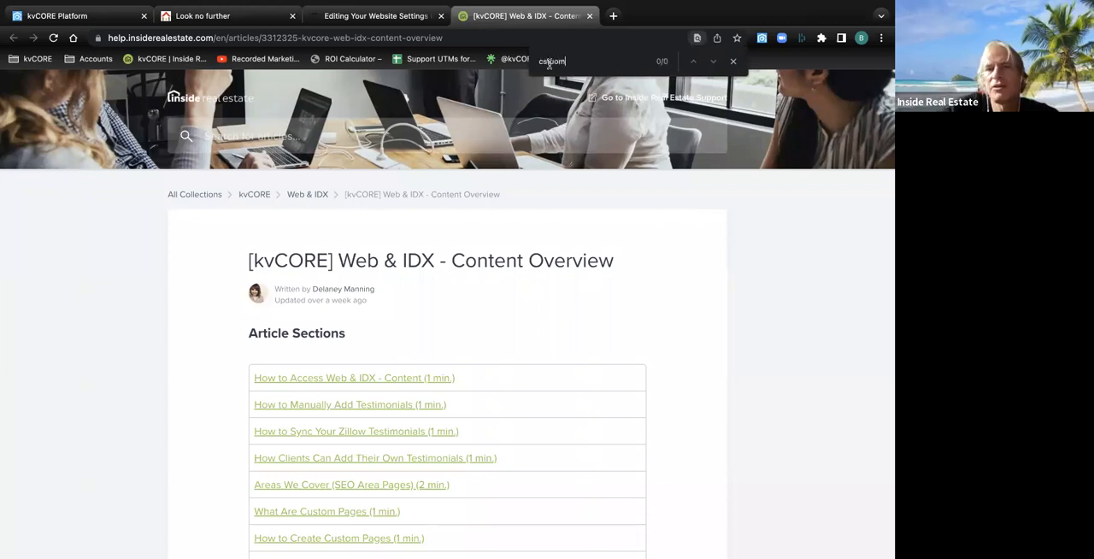
key(BackSpace)
key(BackSpace)
key(BackSpace)
key(BackSpace)
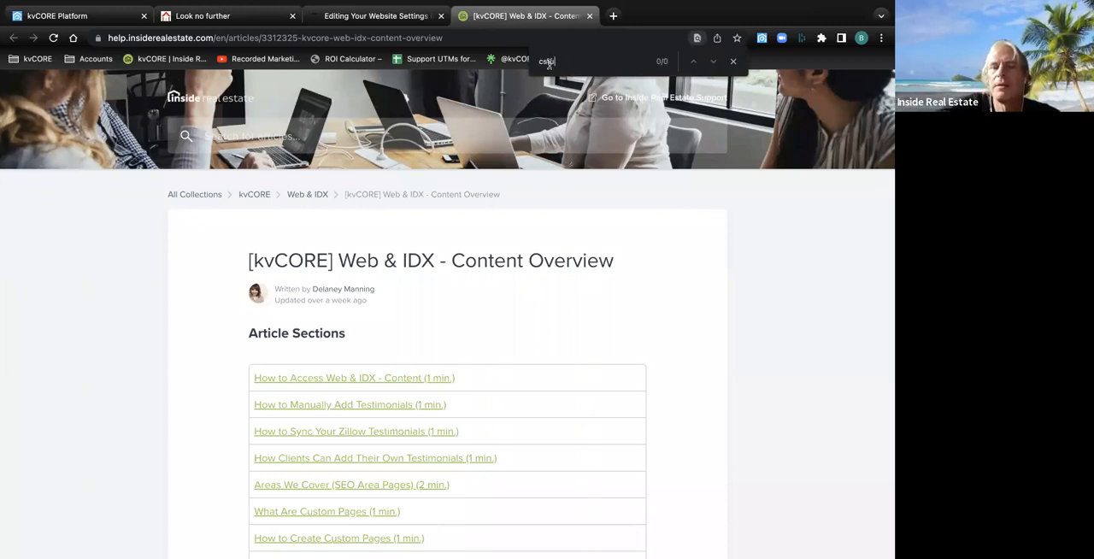
text(ustom p)
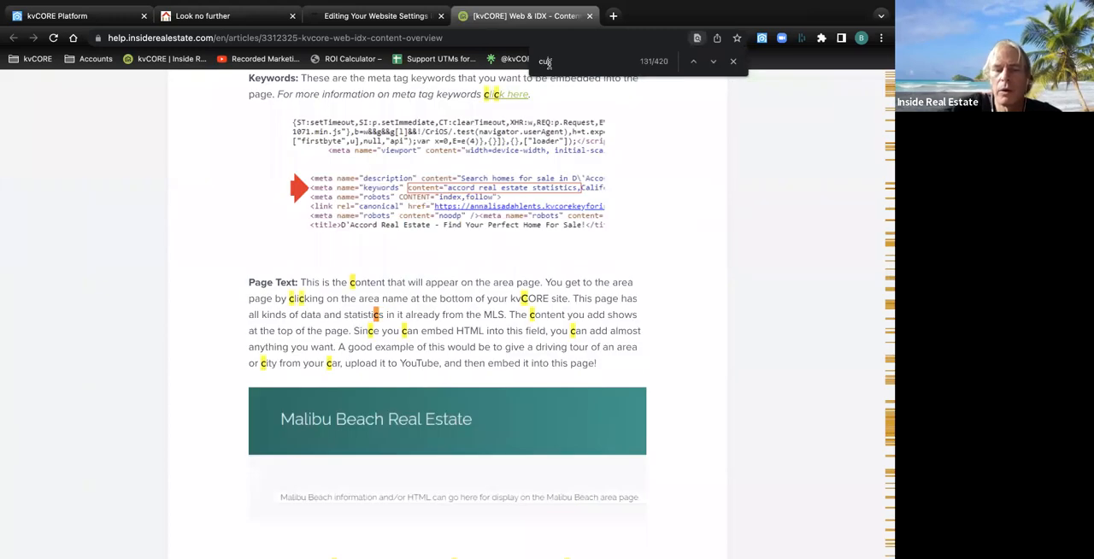
text(age)
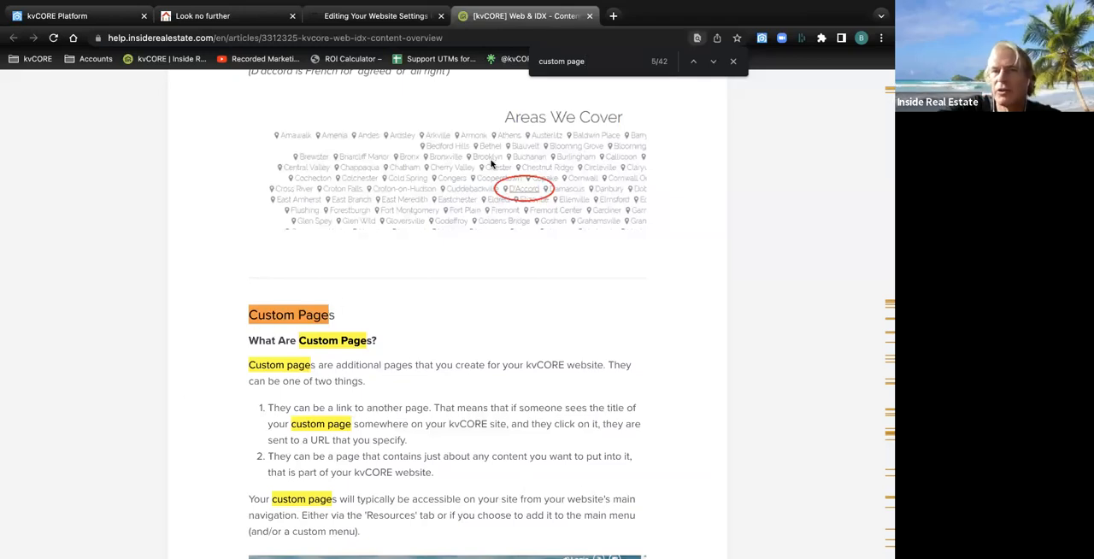
Switch to the Editing Your Website Settings in kvCORE course and highlight its web address
click(379, 14)
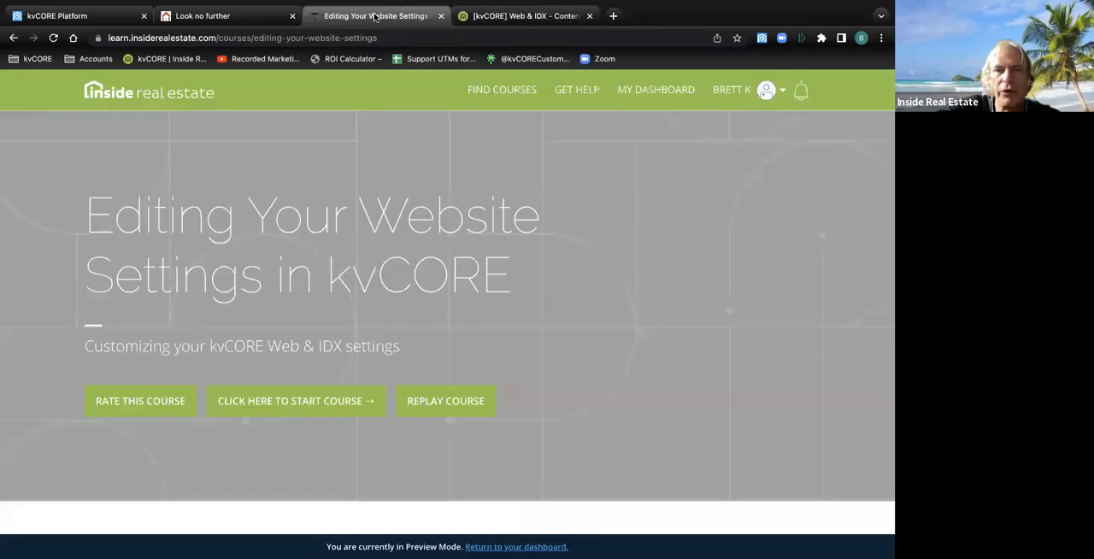
click(329, 37)
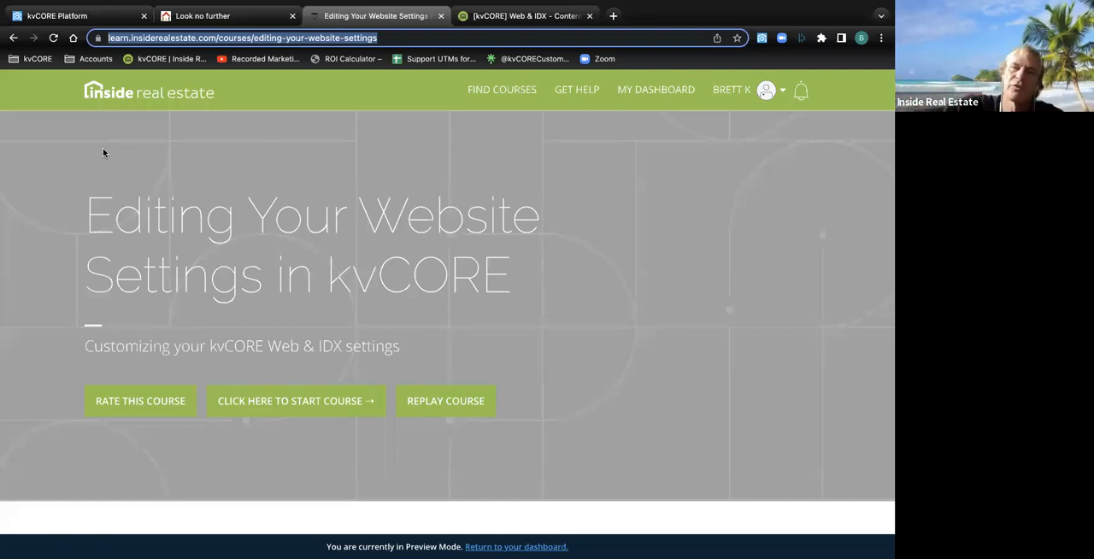
Return to the kvCORE dashboard, open the Website Manager under Web & IDX, and collapse the main navigation
mouse_move(61, 4)
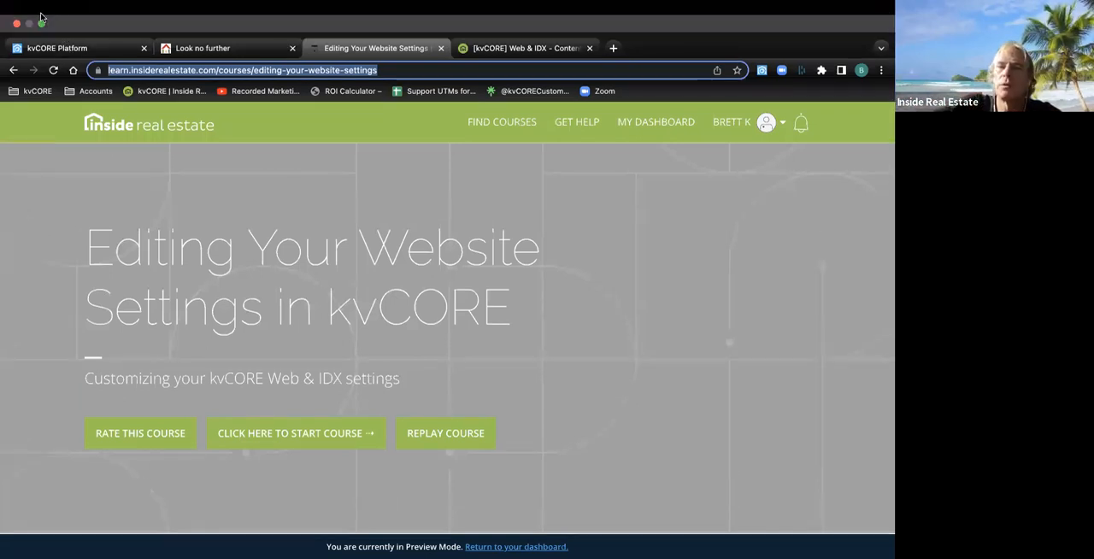
click(89, 54)
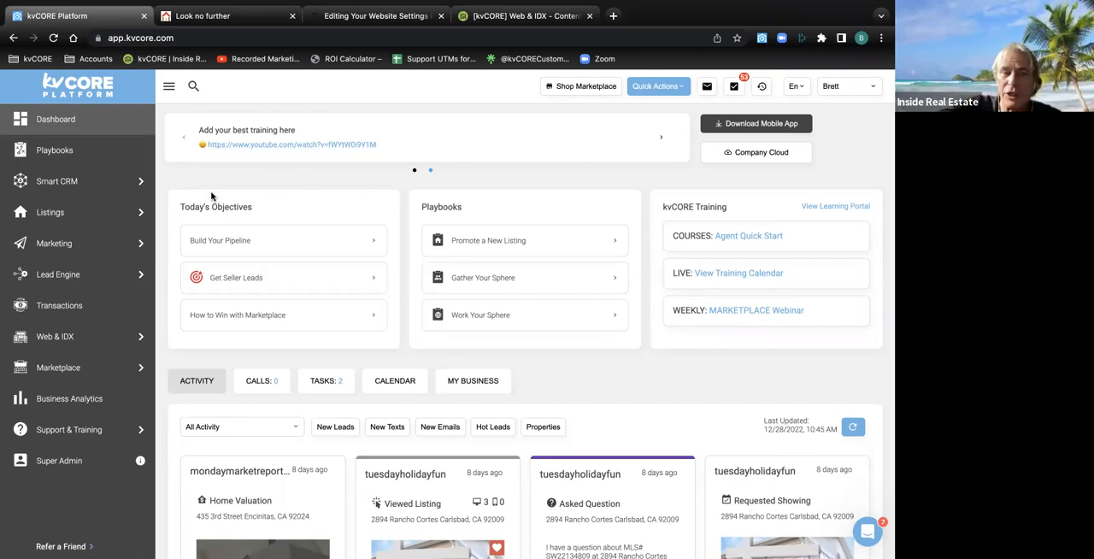
mouse_move(61, 342)
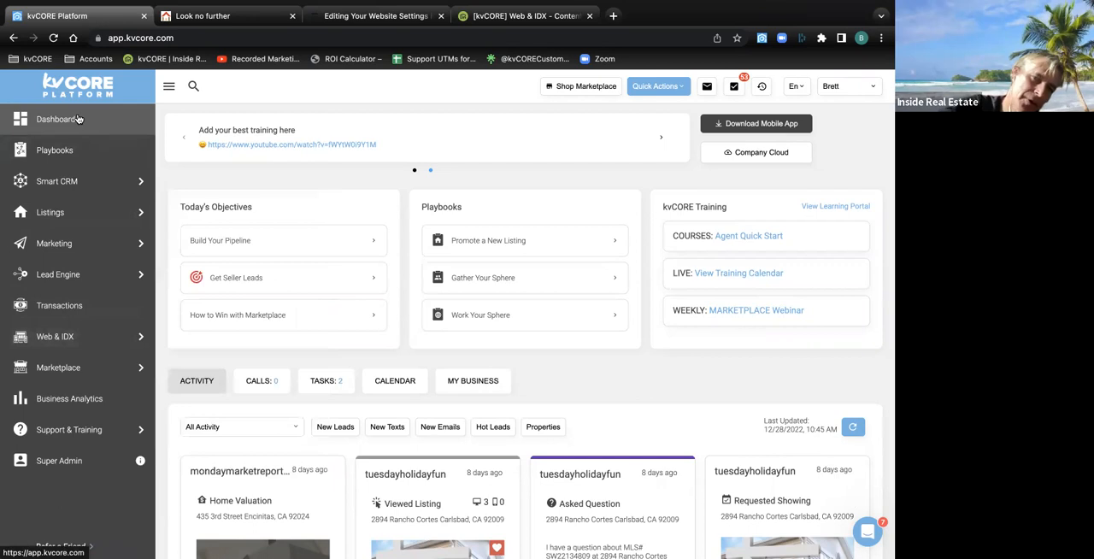
mouse_move(38, 418)
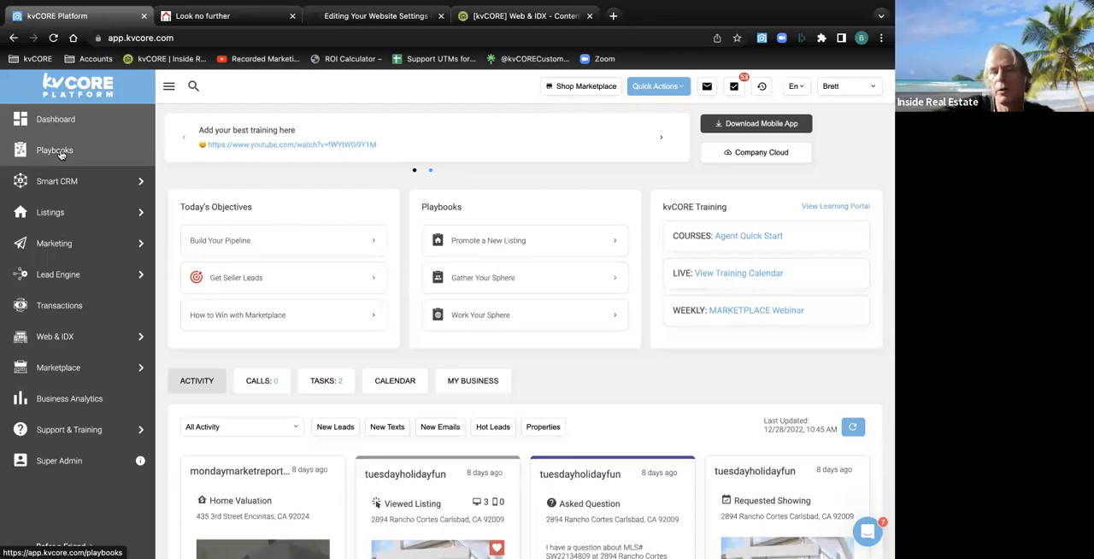
click(171, 90)
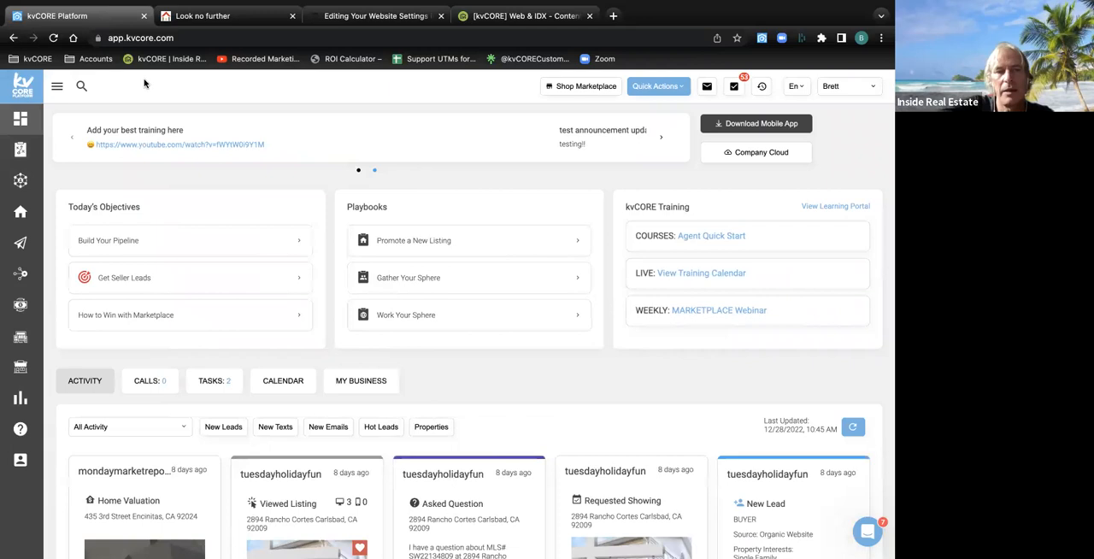
click(58, 88)
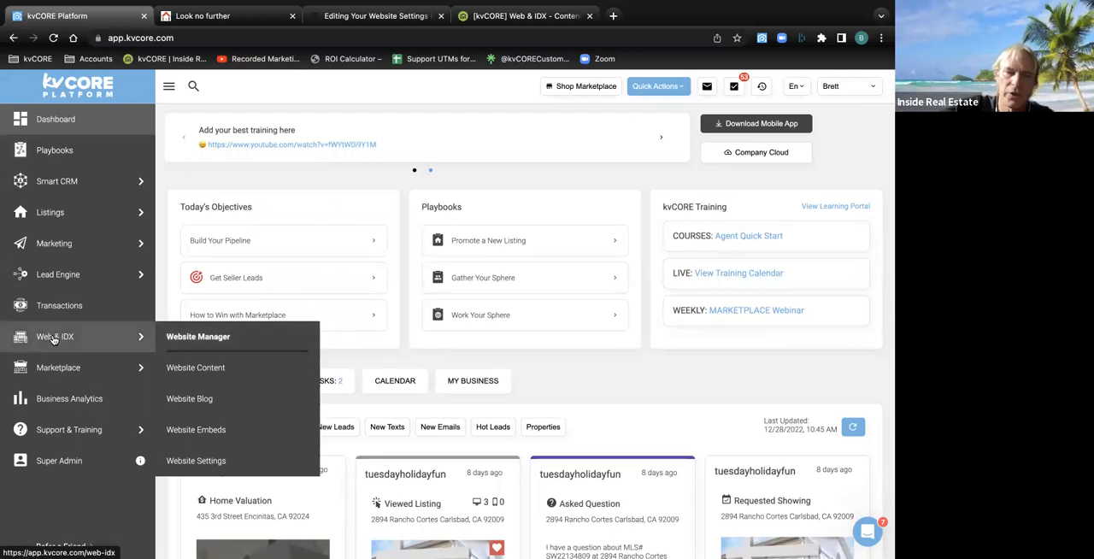
click(198, 338)
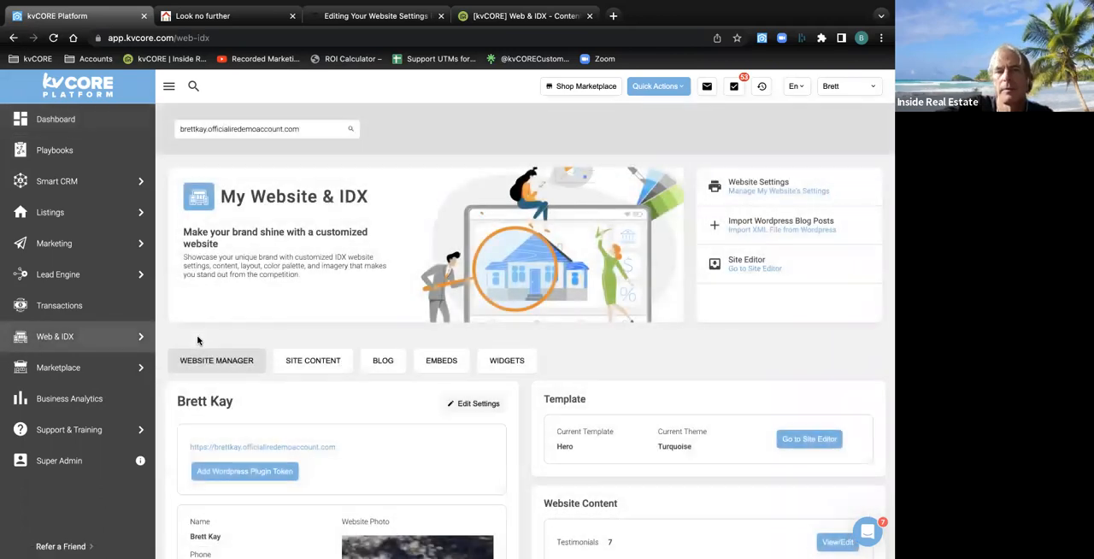
click(168, 89)
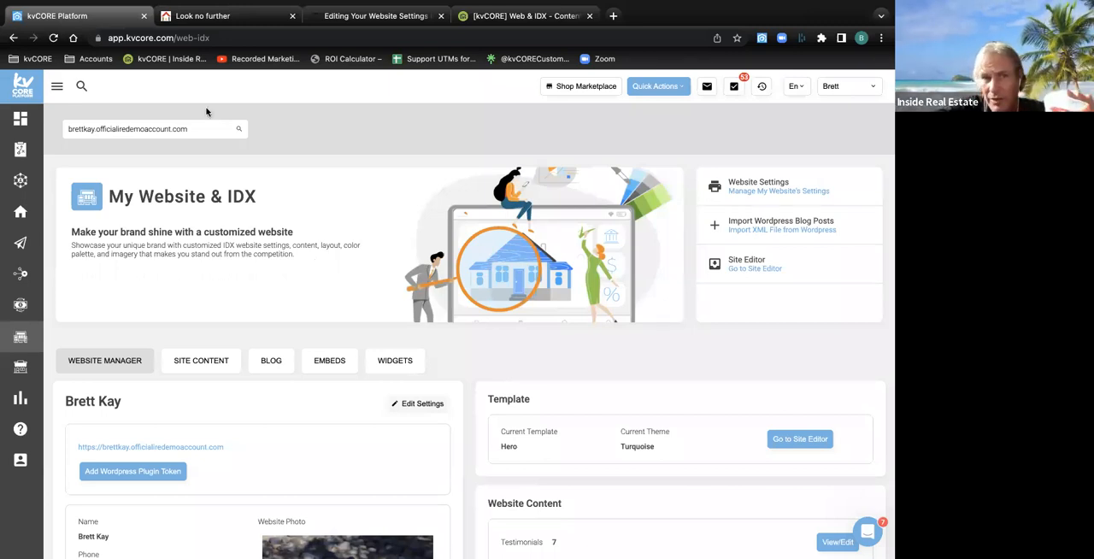
Show the list of available websites in the Website Manager's site selector and close it without choosing another
click(194, 129)
click(165, 145)
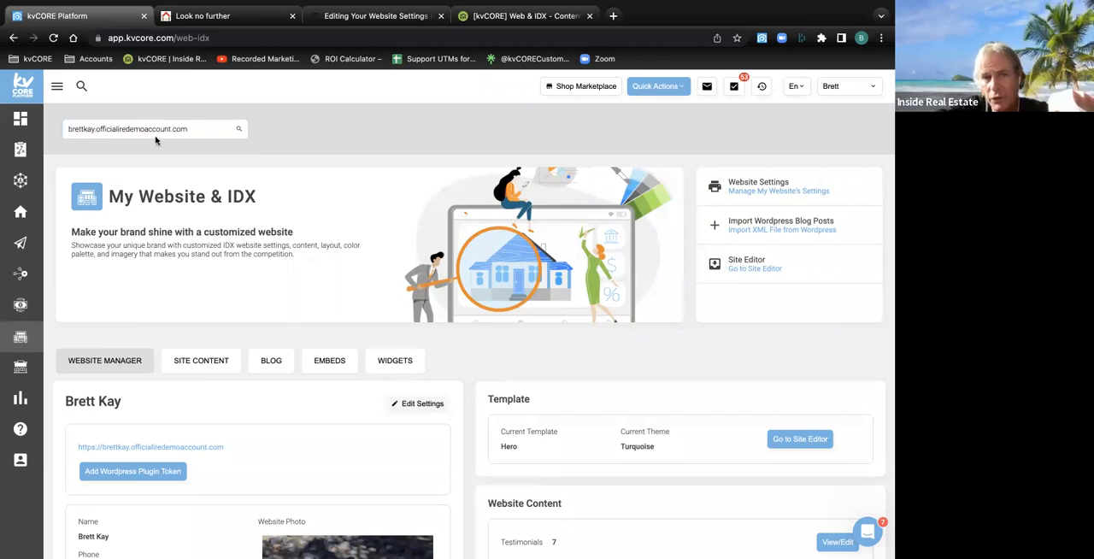
click(180, 129)
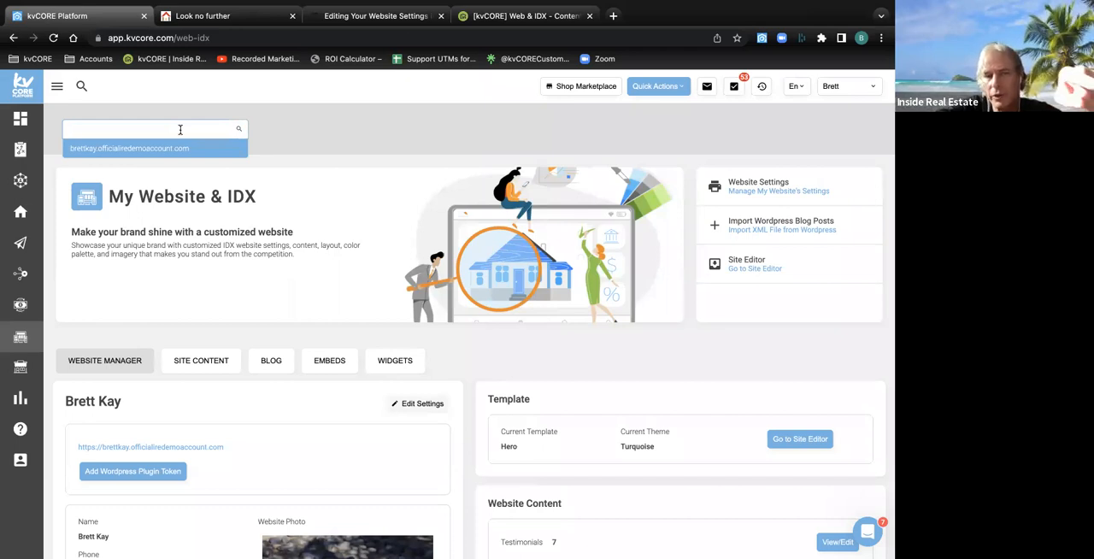
click(283, 134)
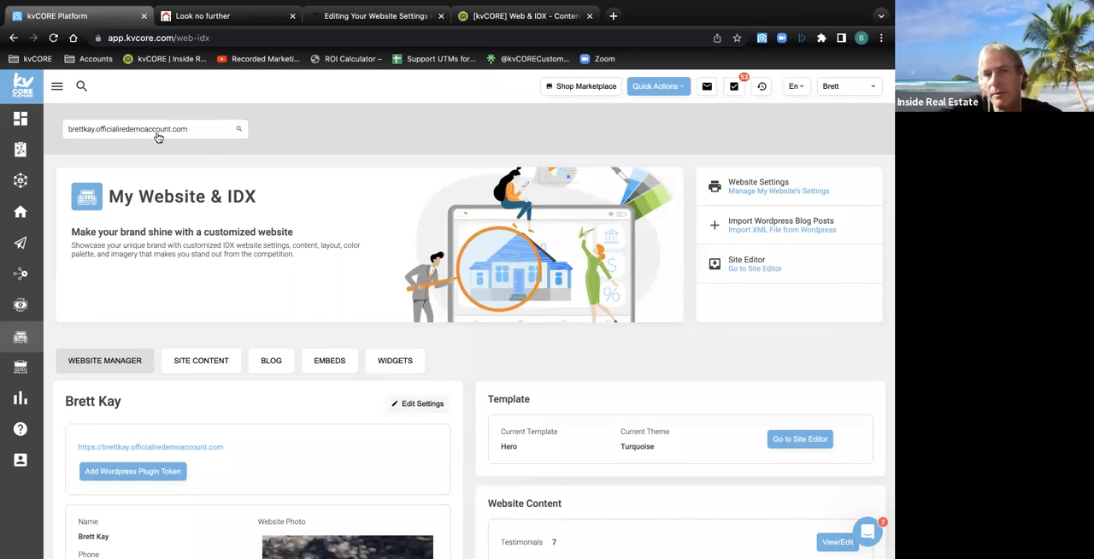
scroll(158, 136, down, 3)
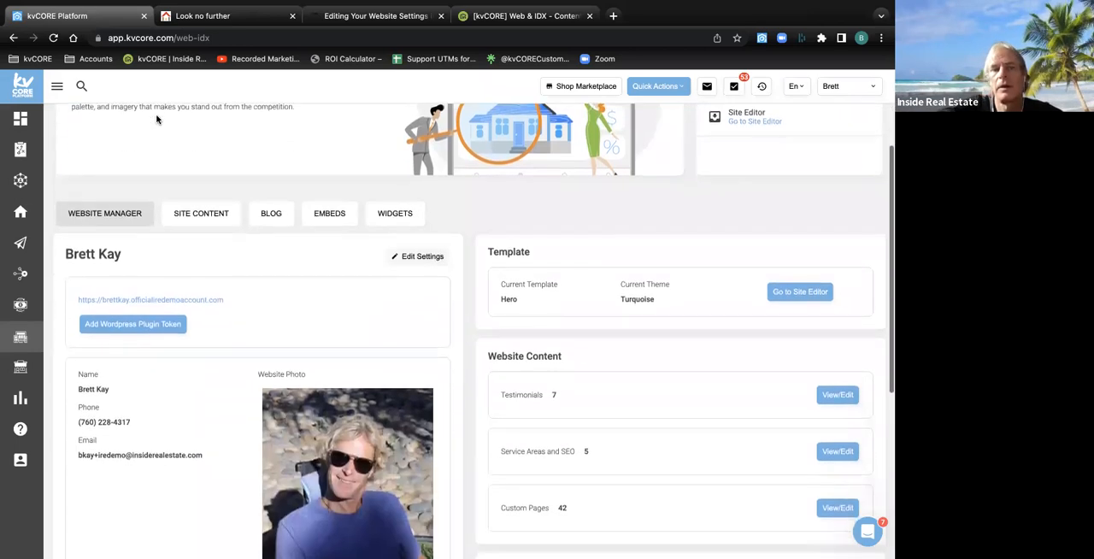
scroll(156, 120, down, 2)
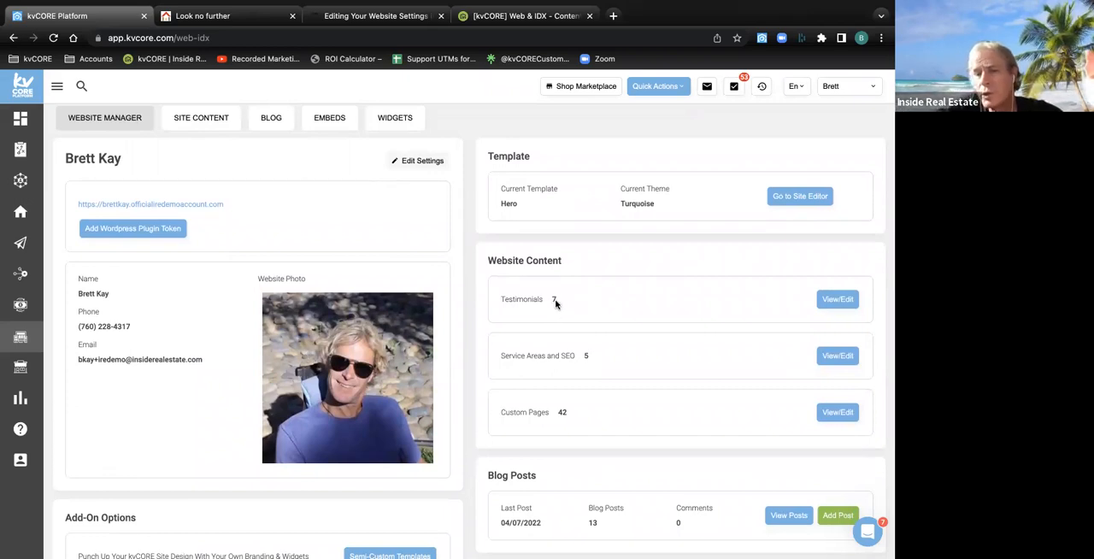
drag(557, 300, 501, 301)
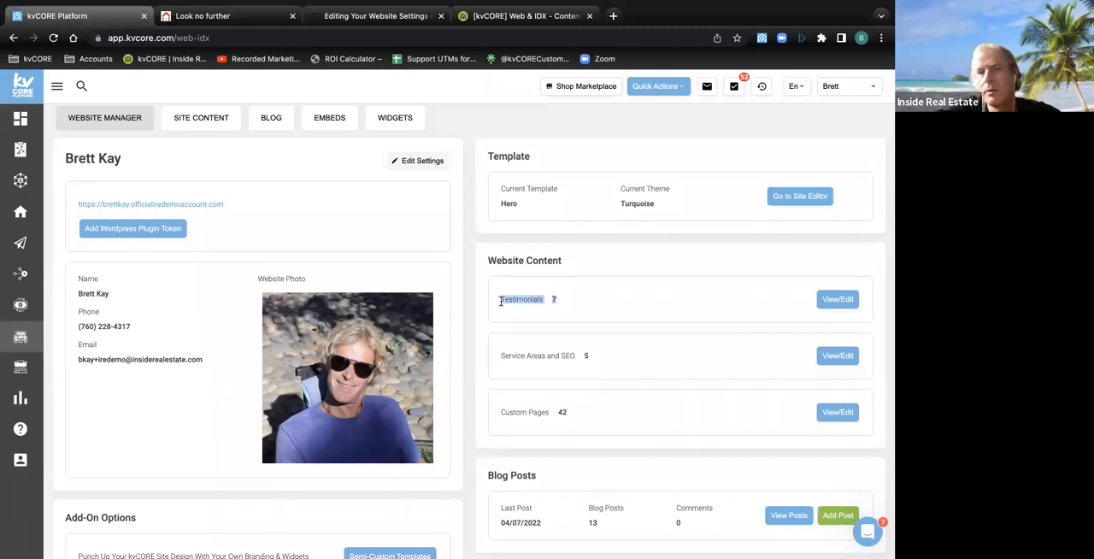
Show the Testimonials option under Your Agent on the agent website, and return to kvCORE to highlight the Website Content heading
click(224, 15)
mouse_move(666, 126)
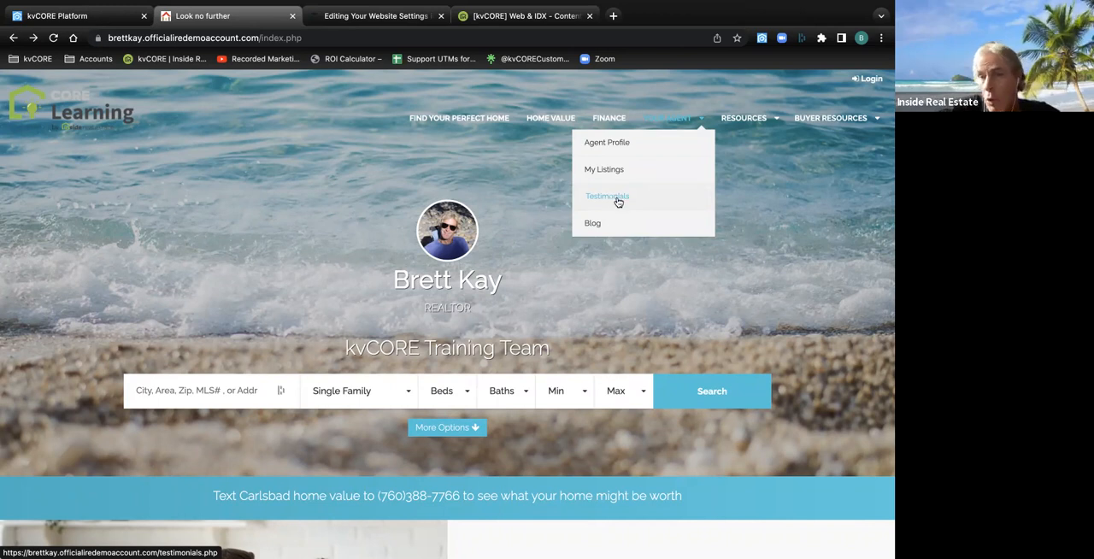
click(107, 11)
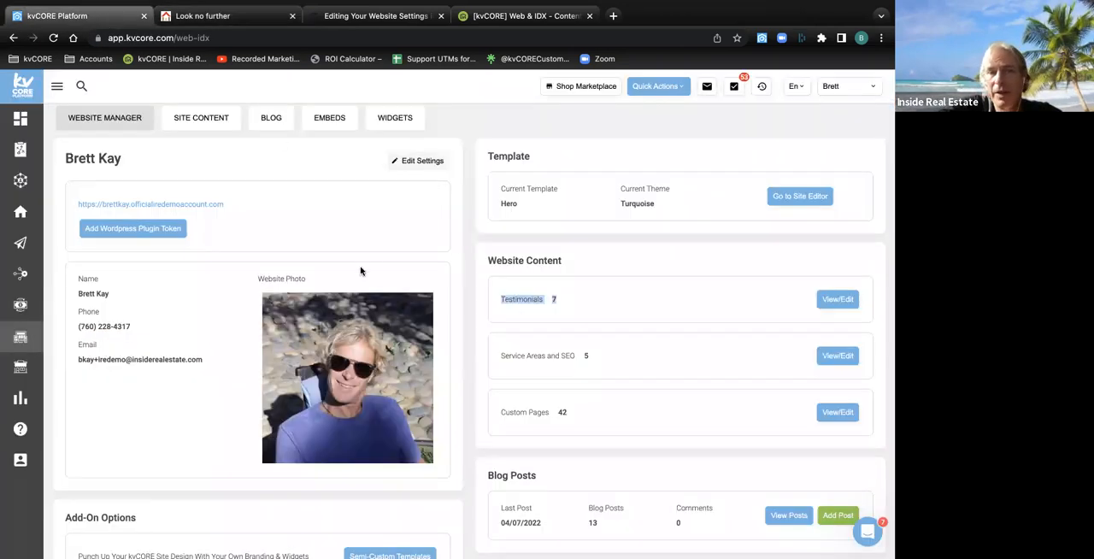
drag(576, 258, 489, 263)
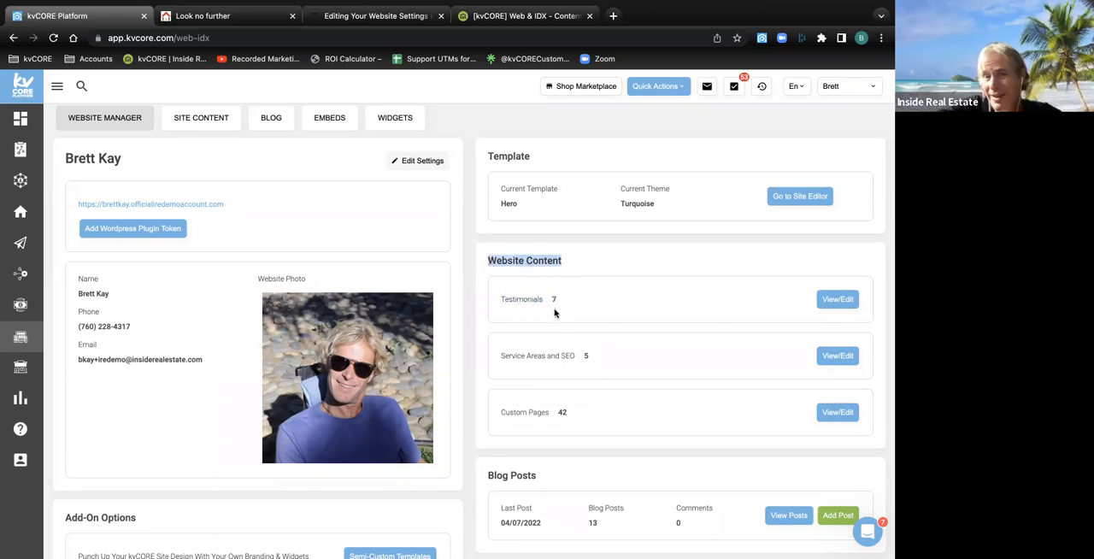
Open the Testimonials list from Website Content and bring up a blank Add Testimonial form with the text field active
click(836, 306)
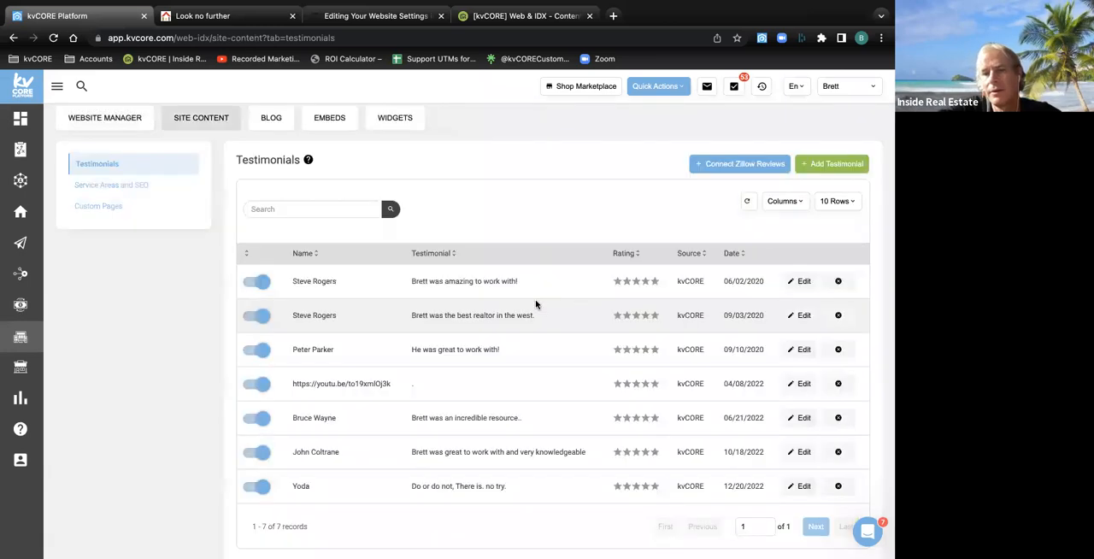
click(835, 165)
click(348, 256)
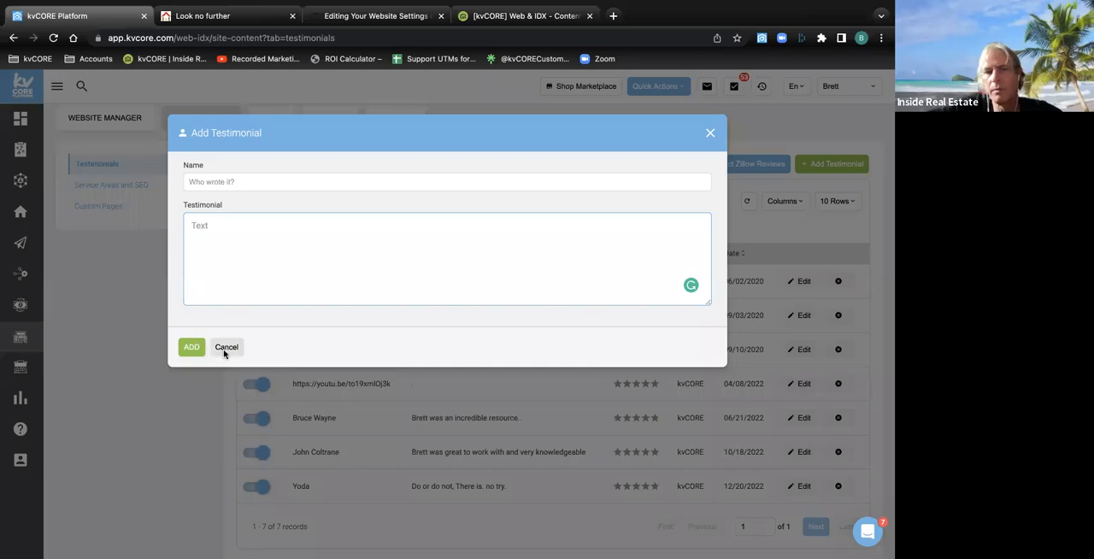
Open the agent website's Testimonials page and review the posted testimonials and the Tell Us Your Story form
click(228, 19)
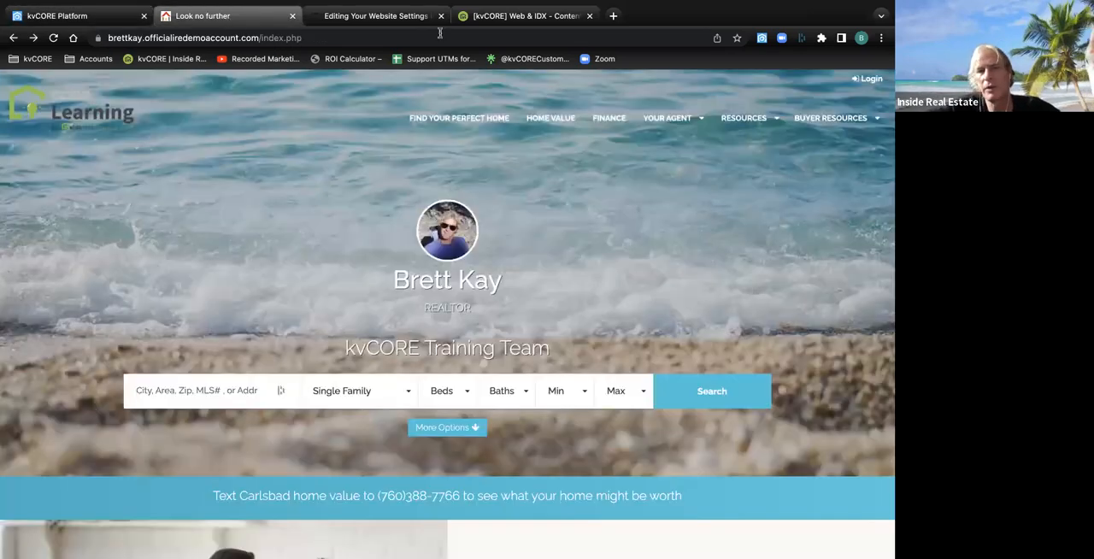
click(613, 197)
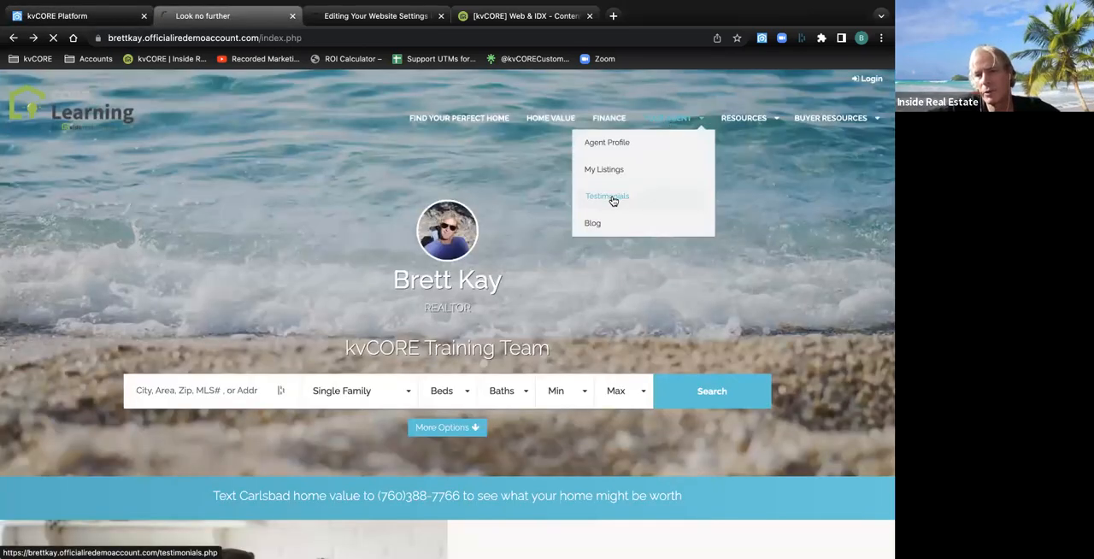
scroll(359, 310, down, 10)
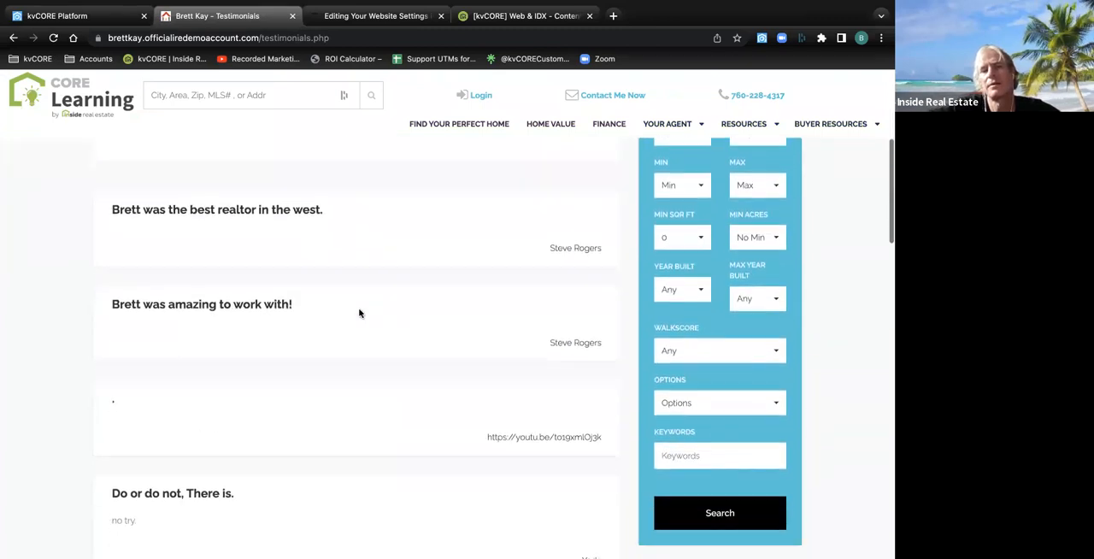
scroll(359, 313, up, 10)
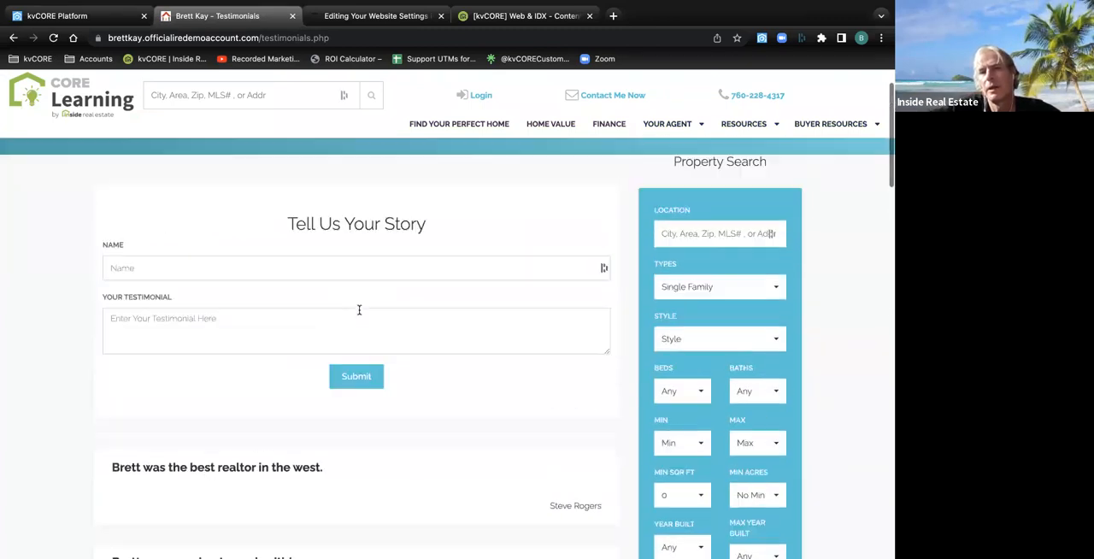
Return to kvCORE and close the Add Testimonial form without adding anything
click(113, 19)
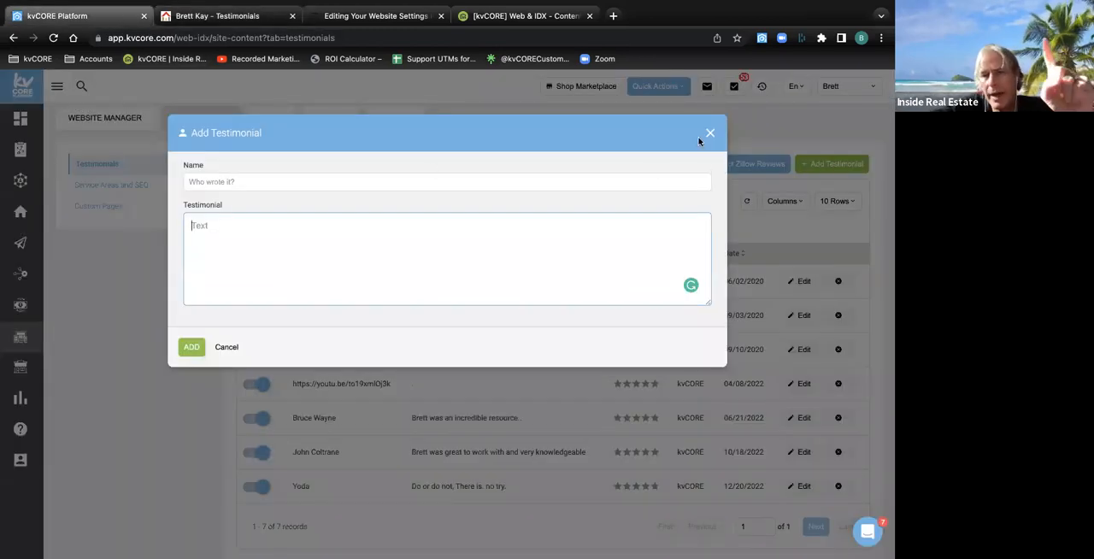
click(707, 135)
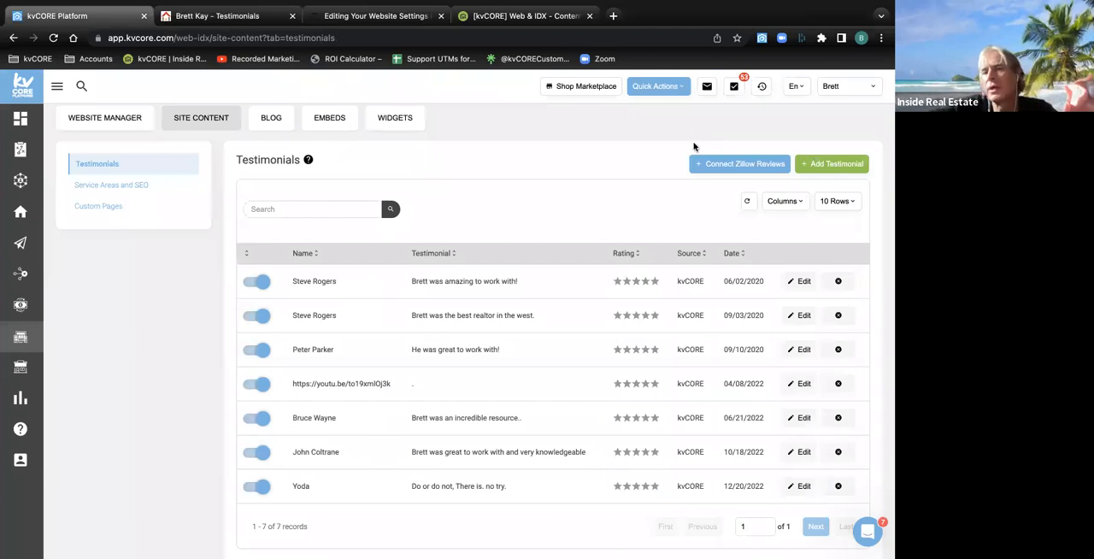
Show the Email and Screen Name fields of the Zillow review connection settings, and close the form without saving
click(728, 174)
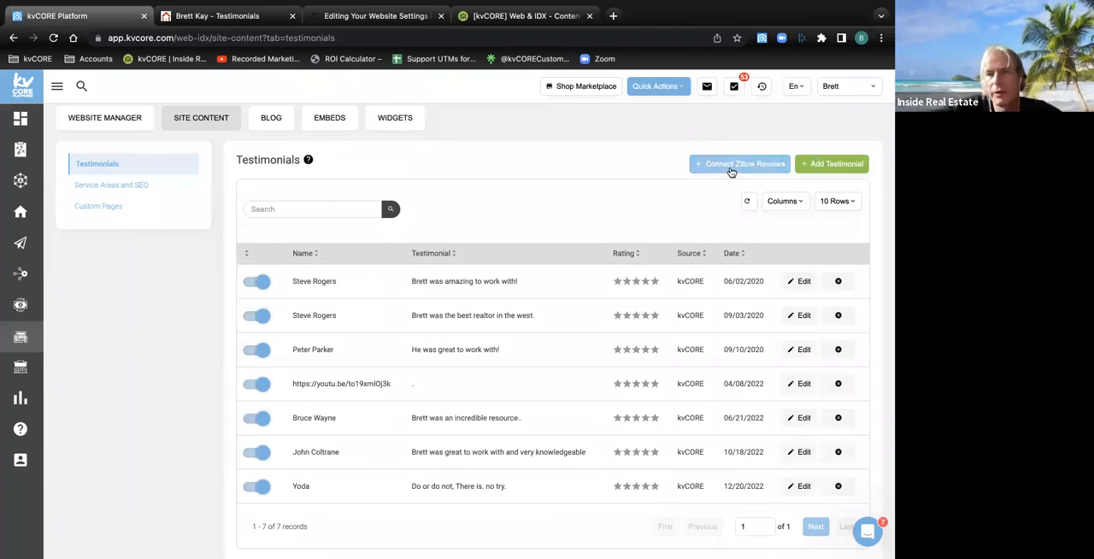
click(738, 165)
click(220, 187)
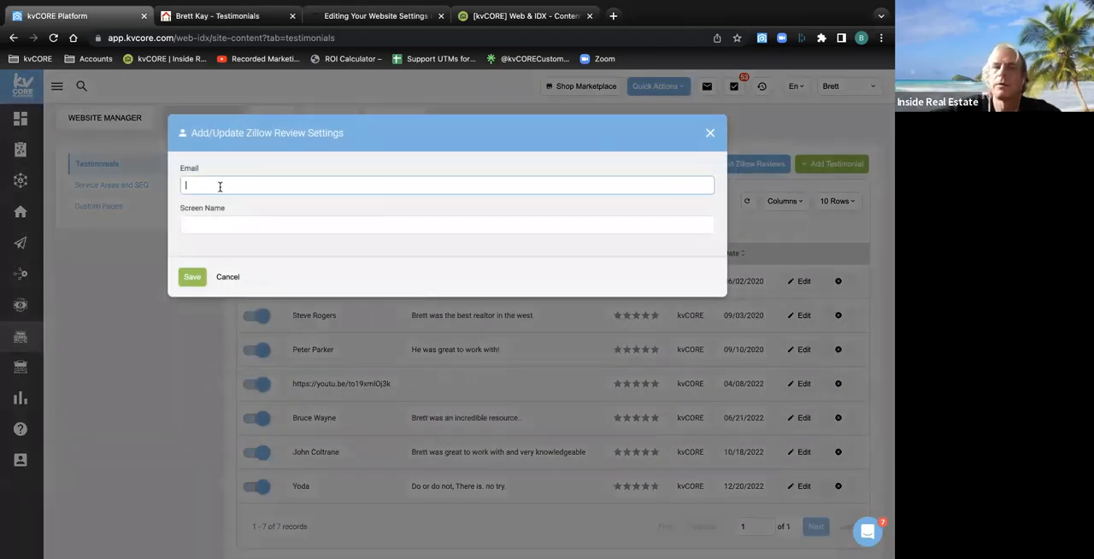
click(207, 219)
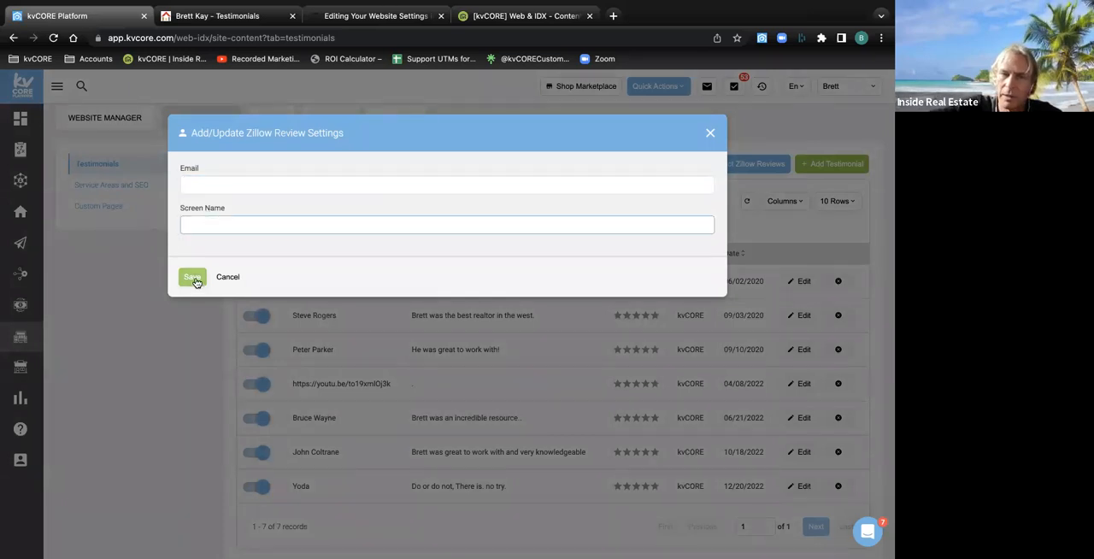
click(708, 137)
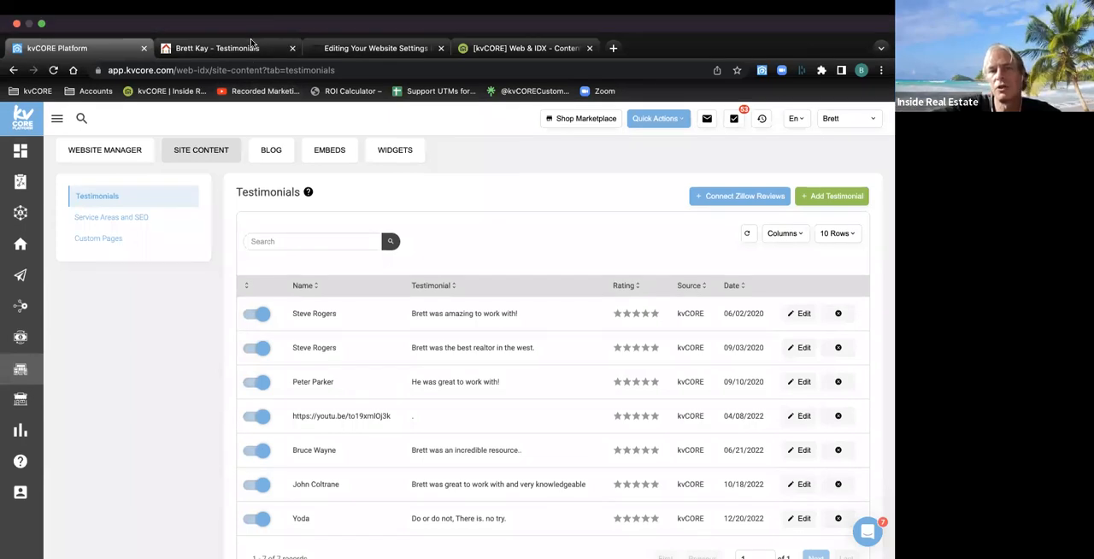
Go from the agent website's Testimonials page to its home page, and switch back to kvCORE
click(252, 47)
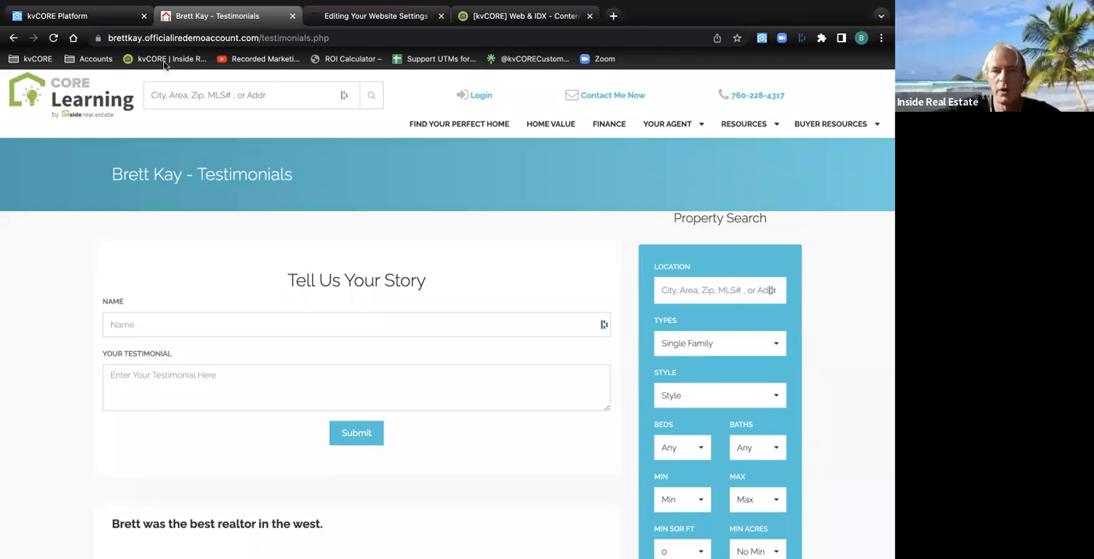
click(59, 94)
click(77, 17)
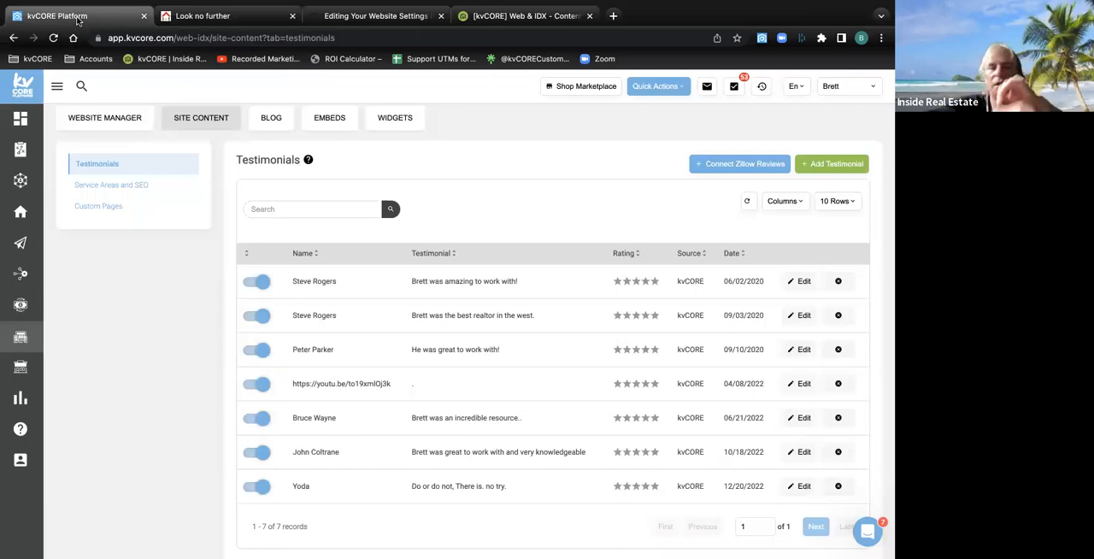
Return to the Website Manager overview and examine the agent's contact details, website photo, template and Website Content sections
scroll(135, 280, up, 2)
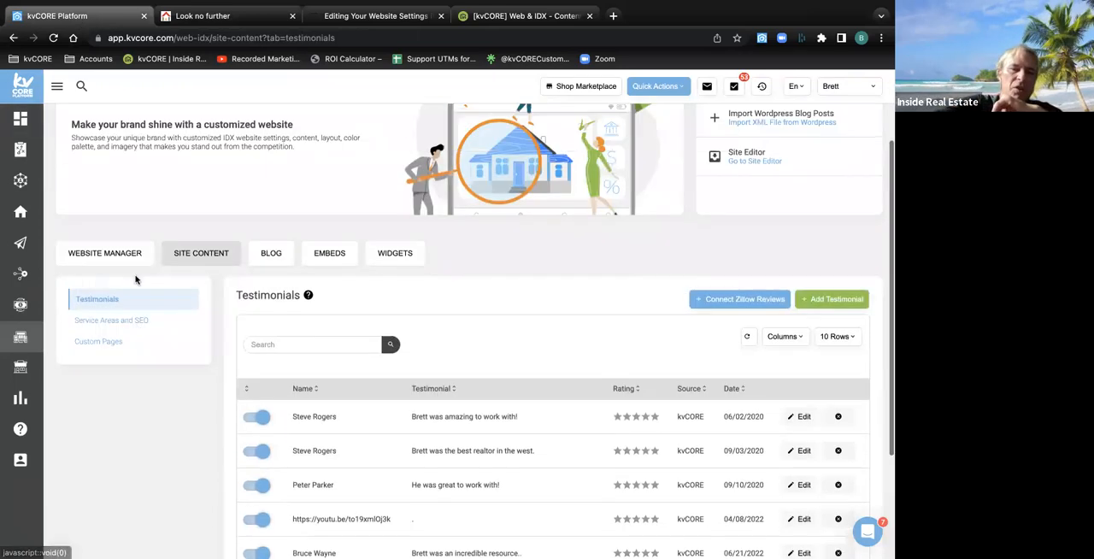
scroll(135, 280, up, 2)
click(14, 38)
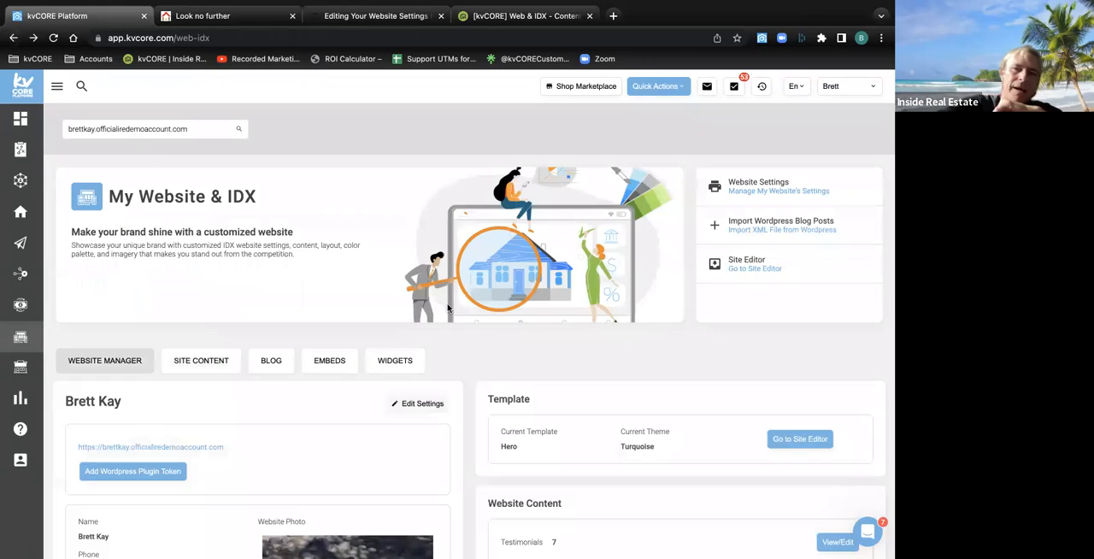
scroll(447, 308, down, 4)
scroll(447, 307, up, 3)
scroll(447, 308, down, 2)
scroll(448, 308, up, 2)
scroll(447, 307, down, 1)
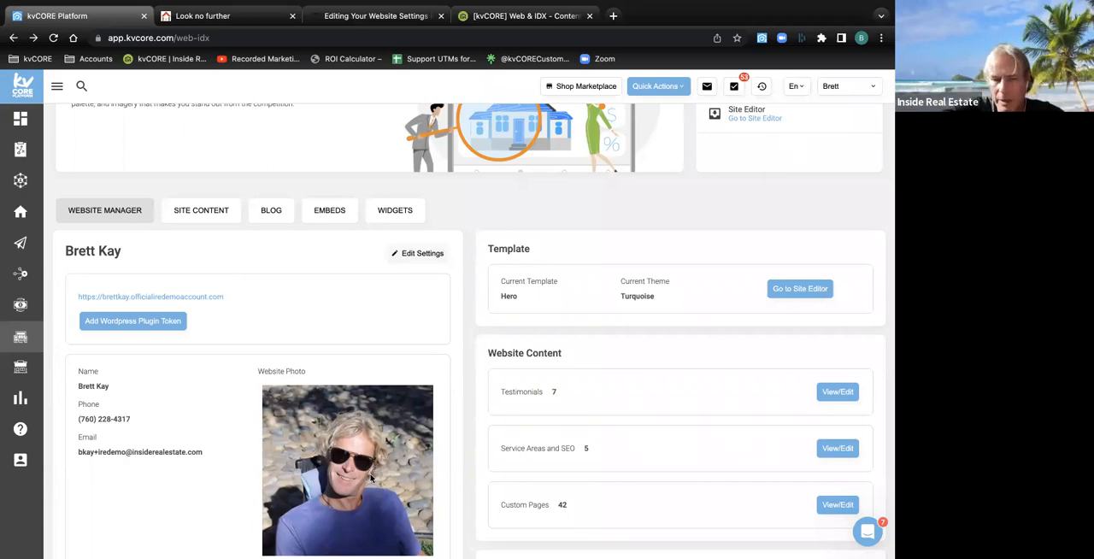
View the agent photo on the website's home page, show the photo upload area in My Profile's edit mode, and cancel editing
click(195, 16)
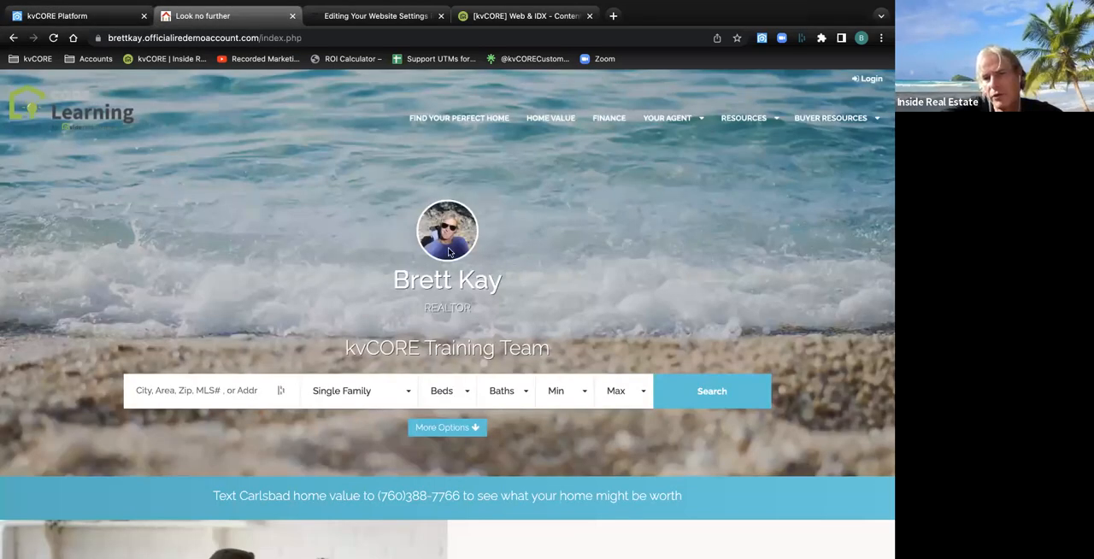
click(77, 17)
click(827, 86)
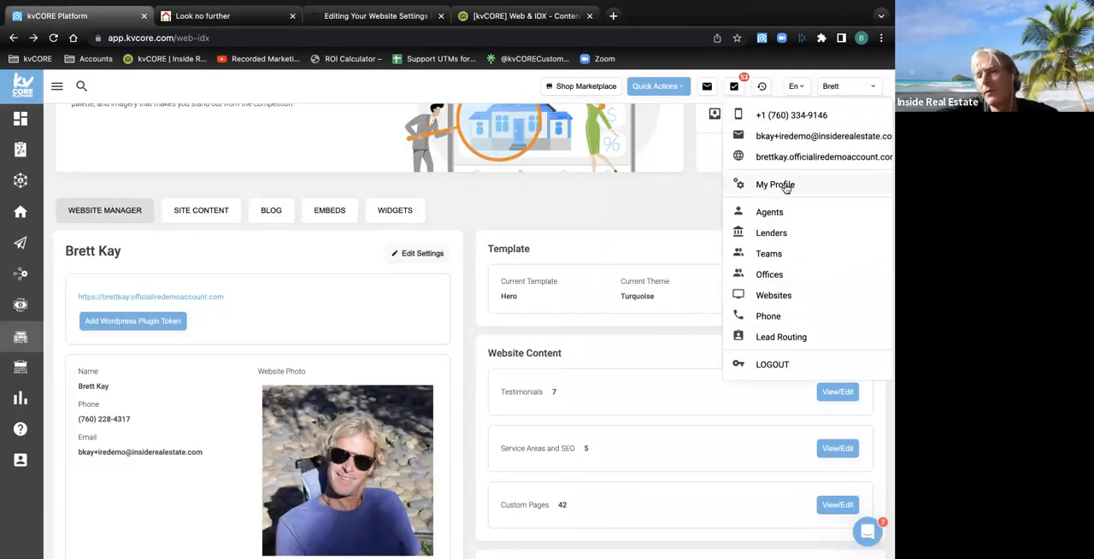
click(785, 186)
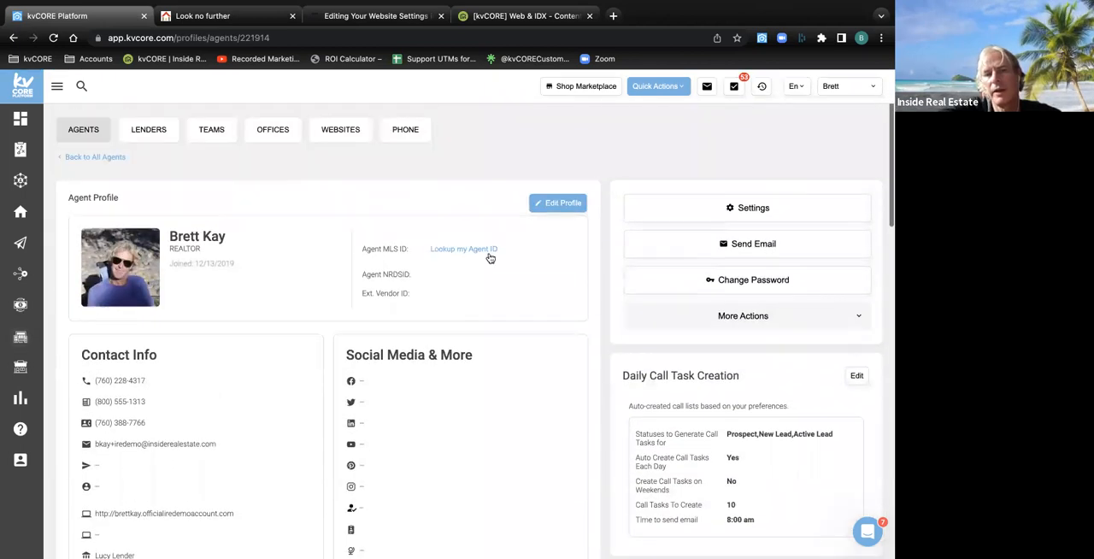
click(556, 205)
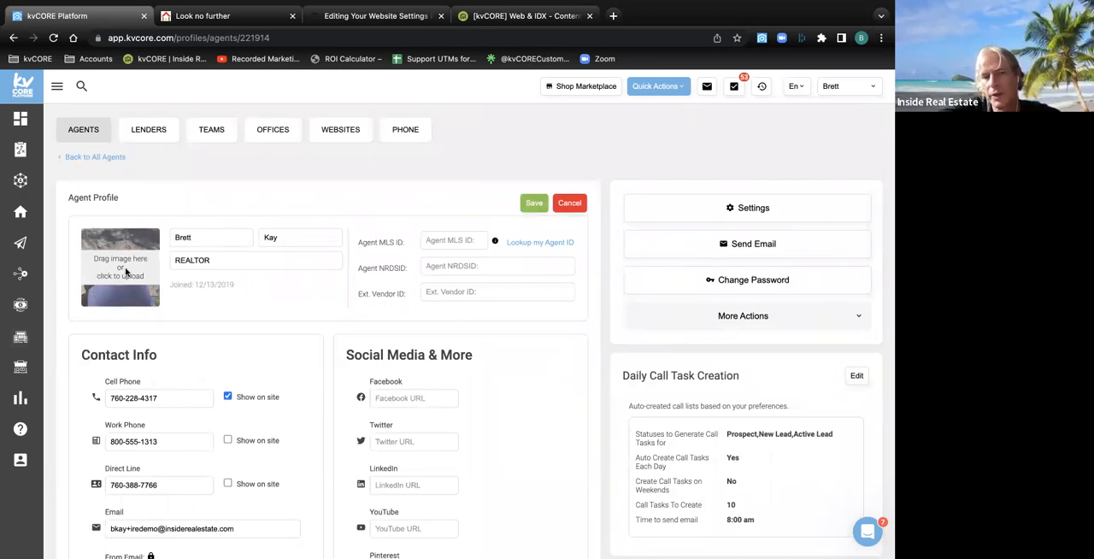
click(573, 204)
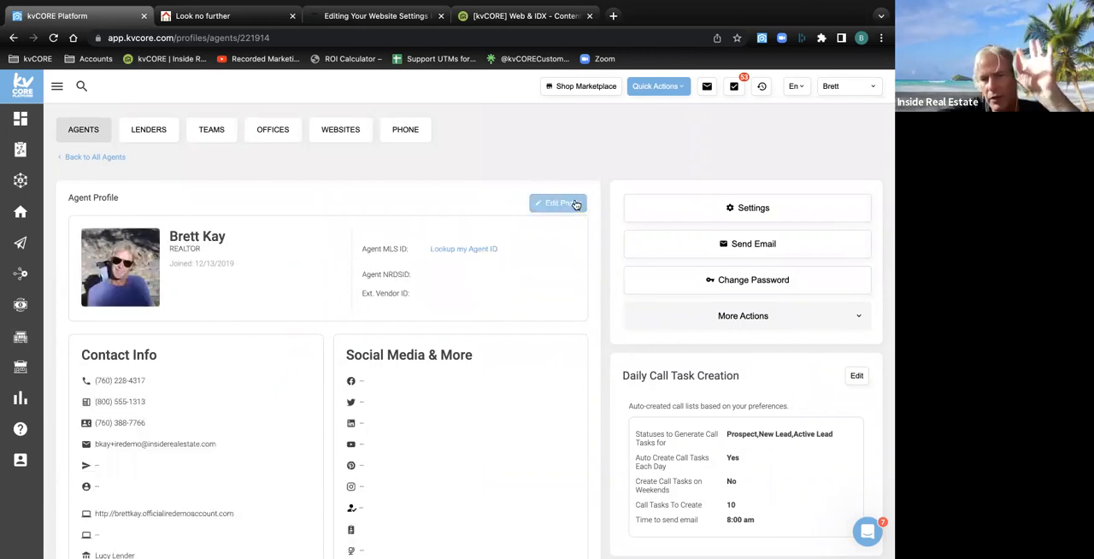
Return to the Website Manager, highlight the agent name heading, and open the website's settings at the General section
click(27, 347)
scroll(336, 356, down, 3)
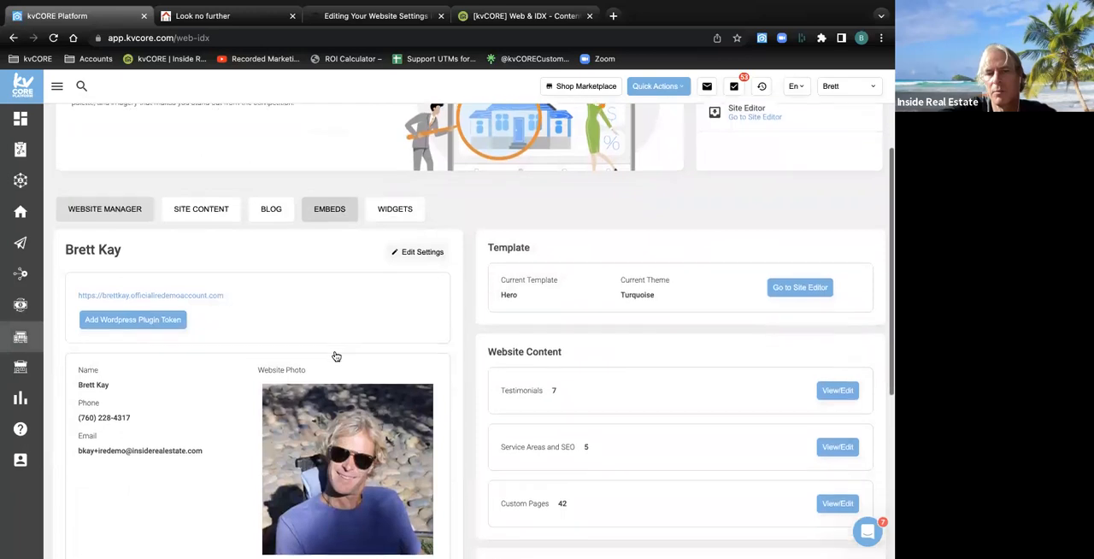
scroll(336, 356, down, 1)
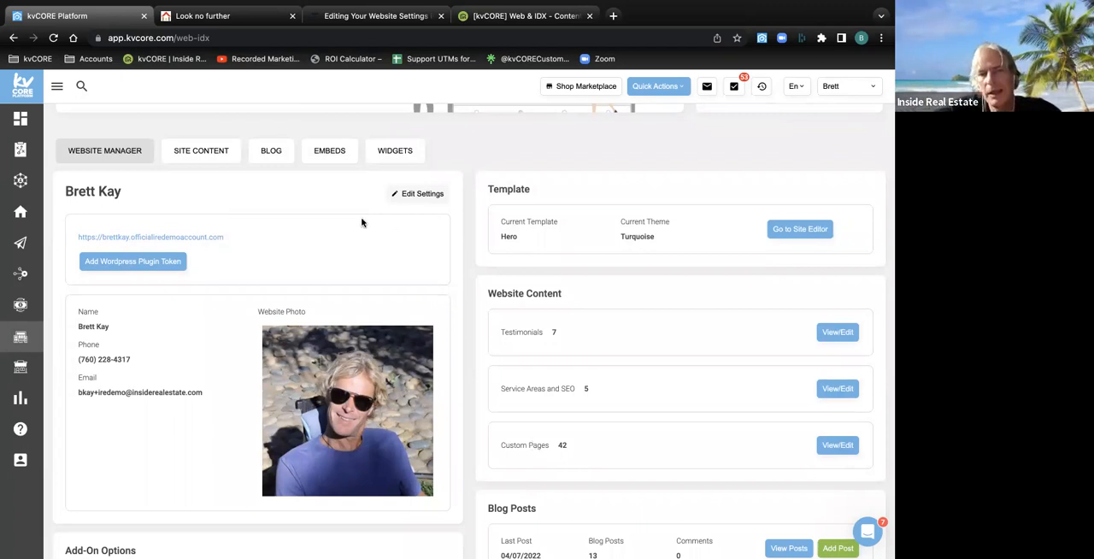
drag(123, 188, 68, 187)
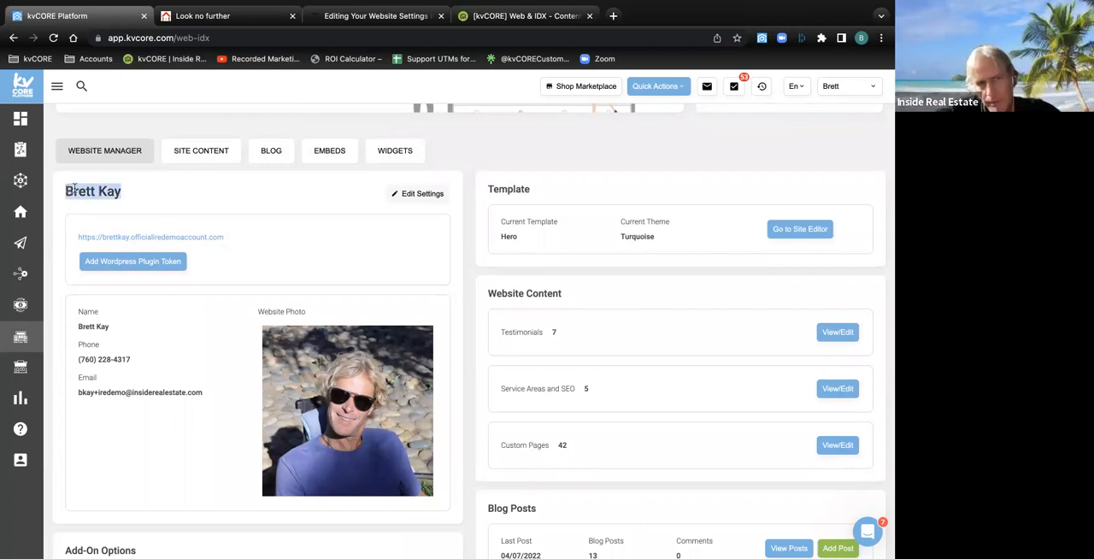
click(408, 199)
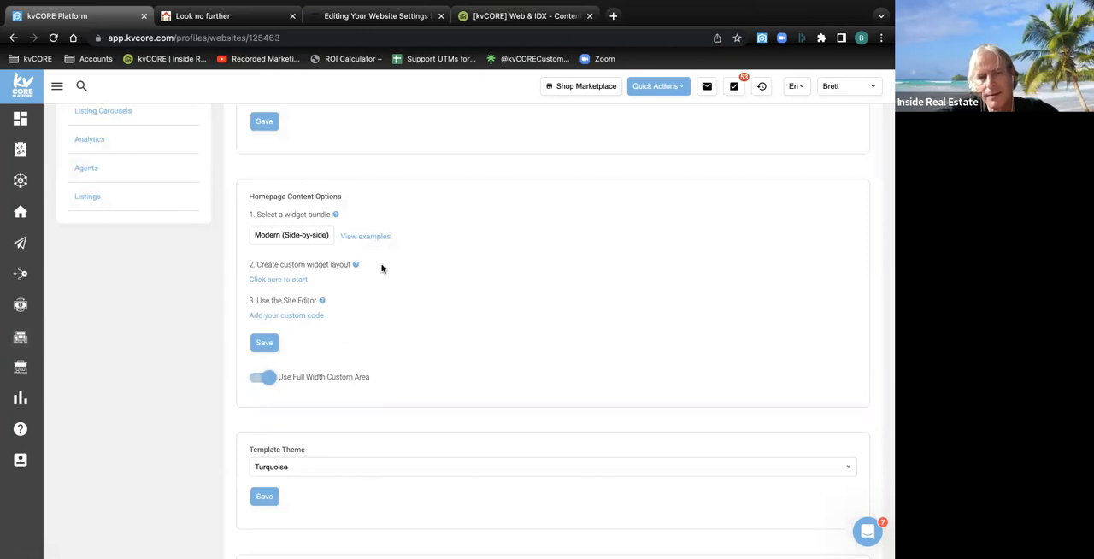
scroll(115, 280, up, 4)
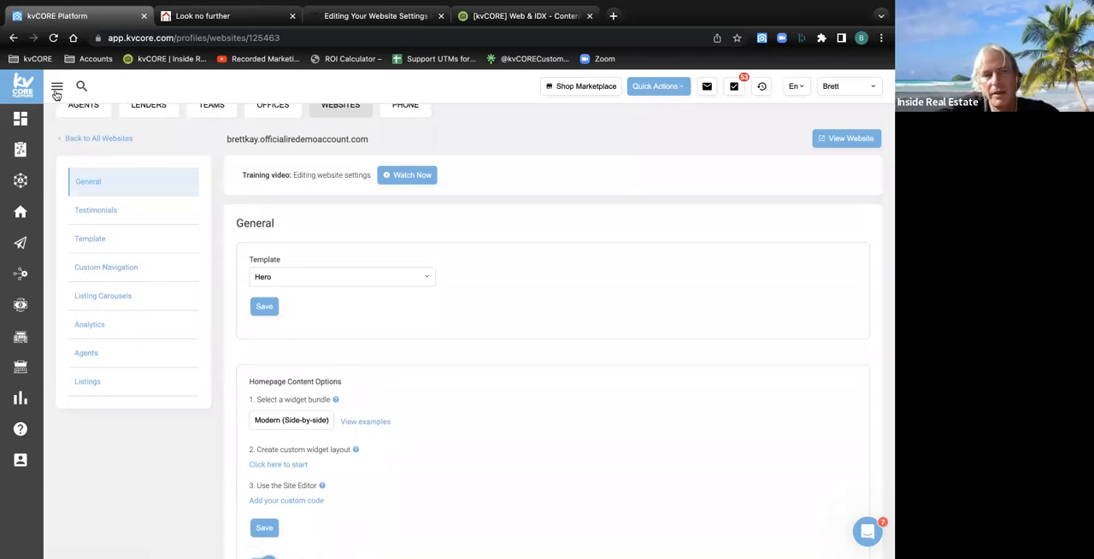
Open the Custom Navigation settings and highlight the labels for selecting custom pages and categories for navigation
mouse_move(77, 393)
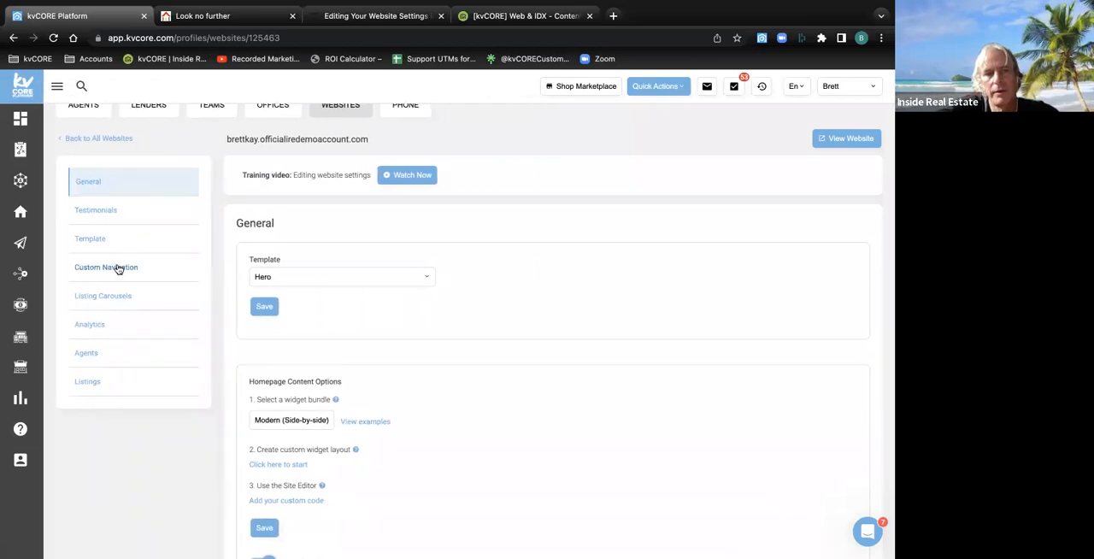
click(120, 267)
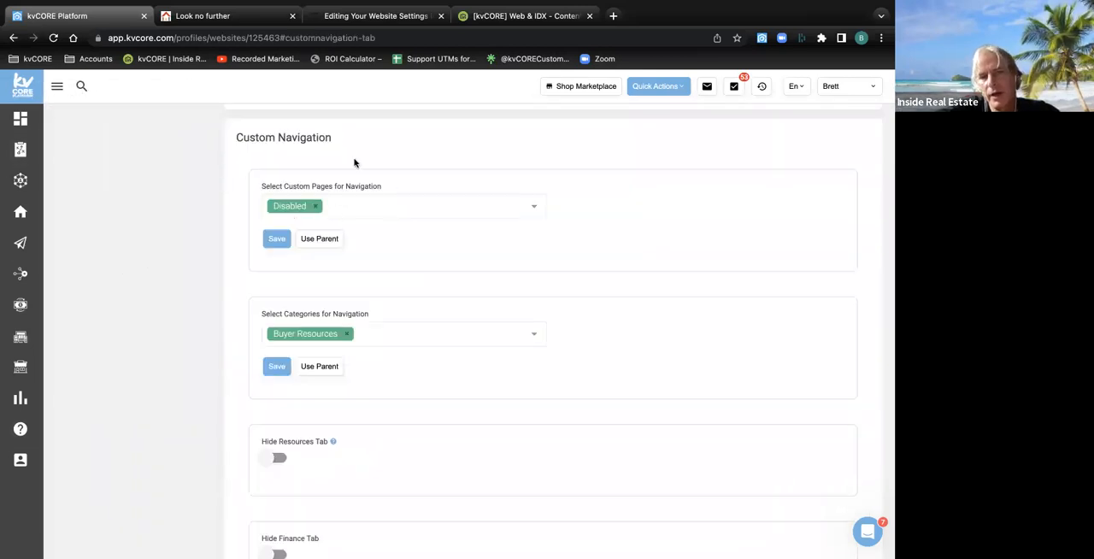
drag(389, 191, 260, 187)
drag(378, 317, 264, 313)
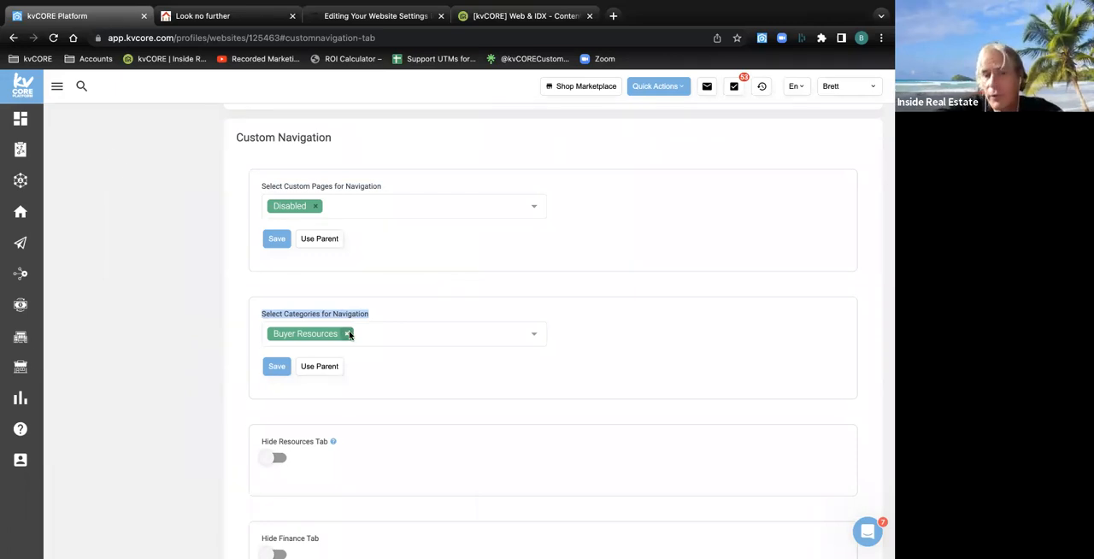
Browse the available categories under Select Categories for Navigation, and close the list without changing the selection
click(430, 335)
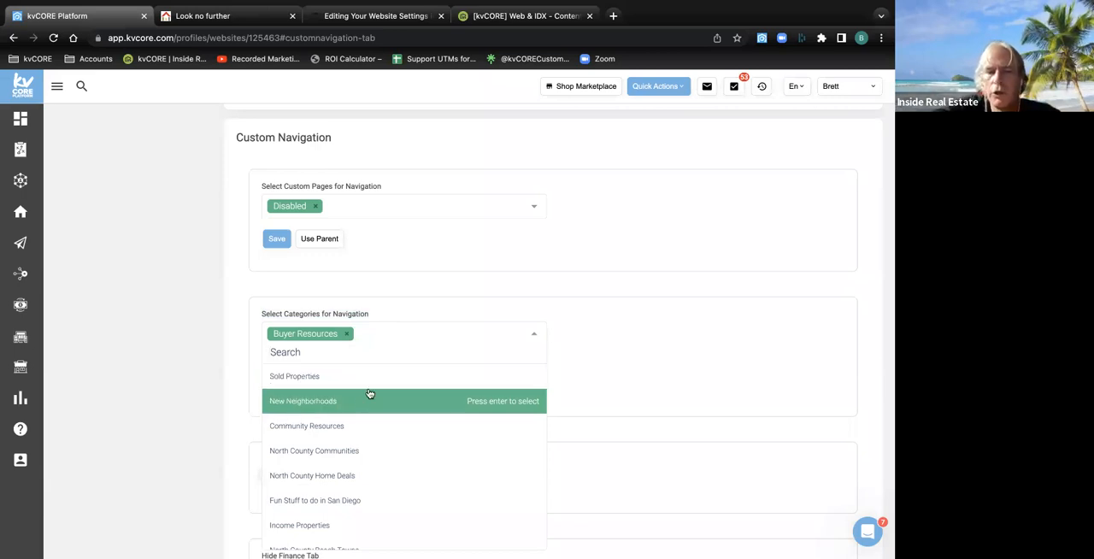
scroll(363, 404, down, 1)
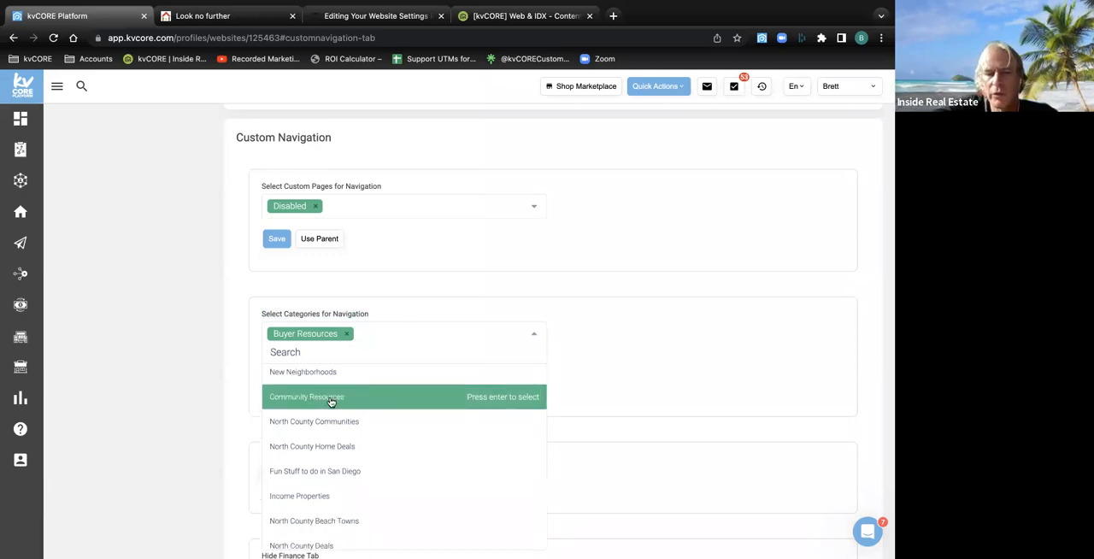
scroll(345, 423, down, 2)
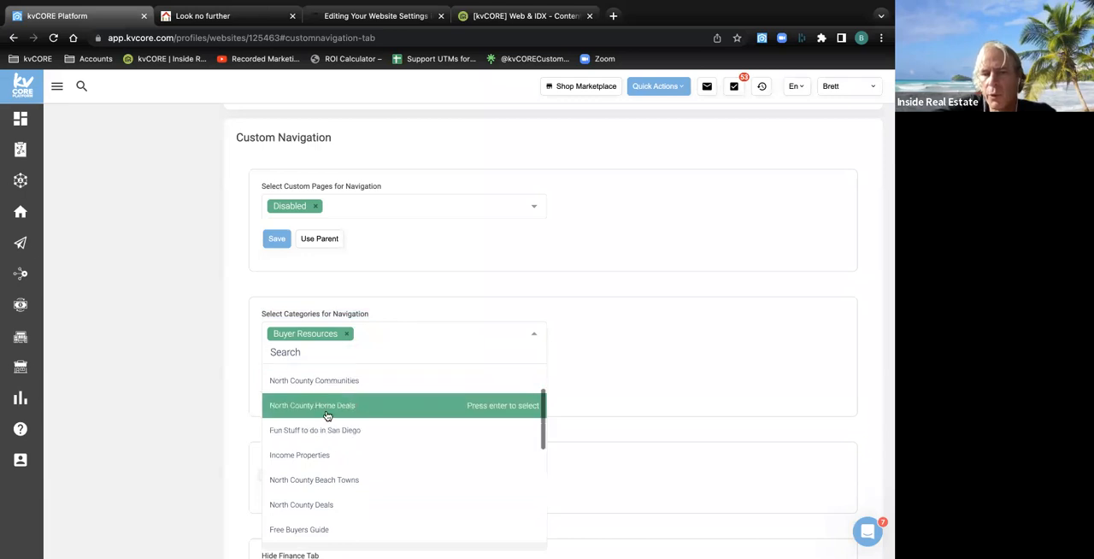
scroll(334, 413, down, 1)
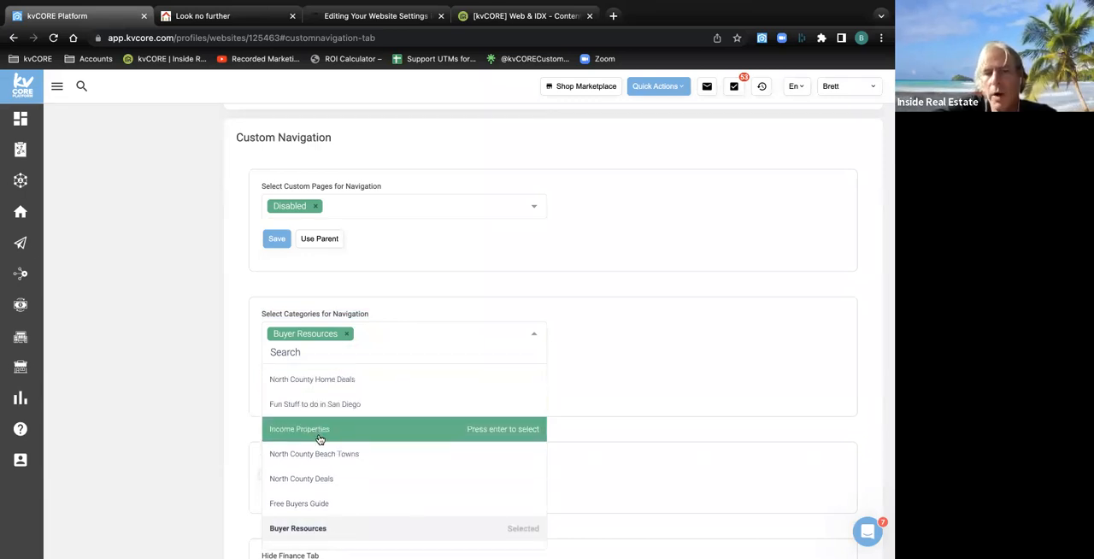
scroll(321, 439, down, 3)
scroll(320, 442, up, 1)
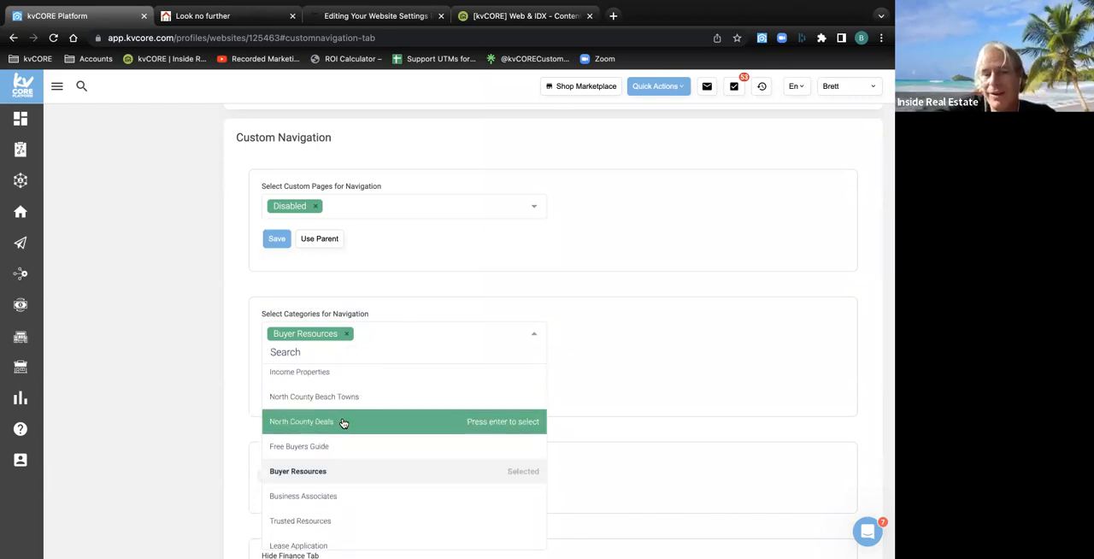
scroll(342, 422, down, 1)
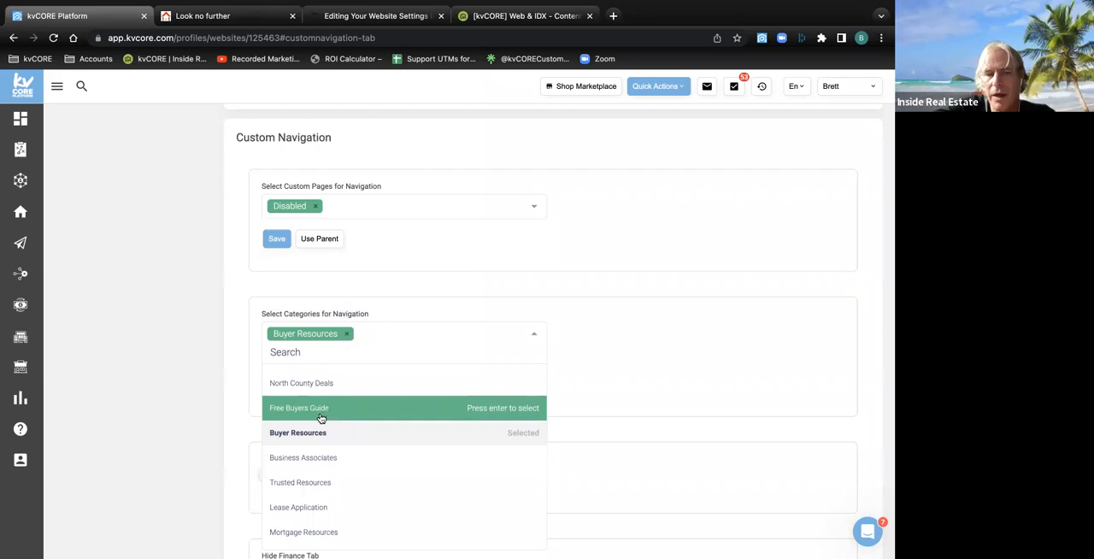
scroll(329, 423, down, 2)
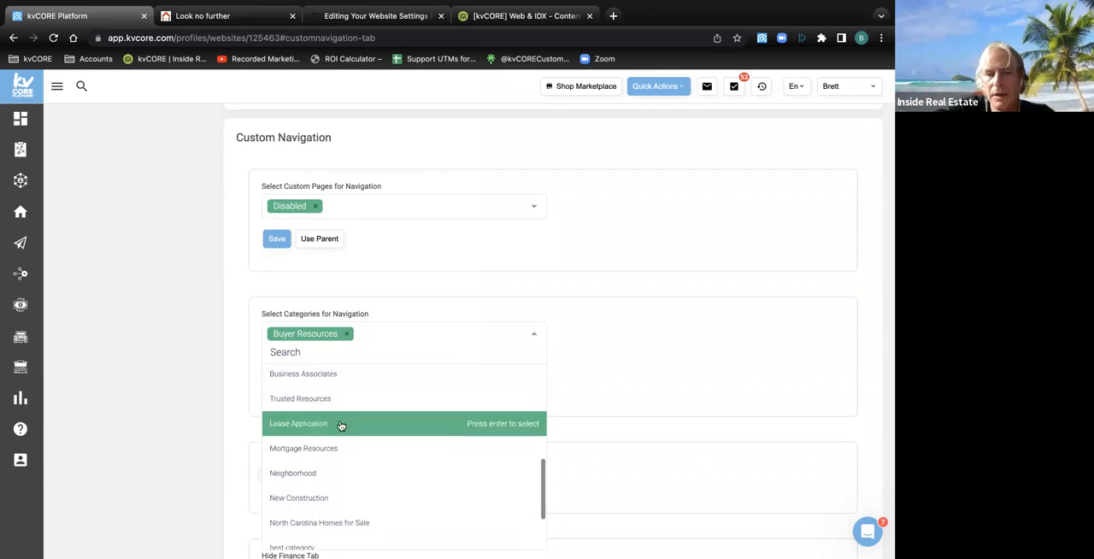
scroll(340, 425, down, 1)
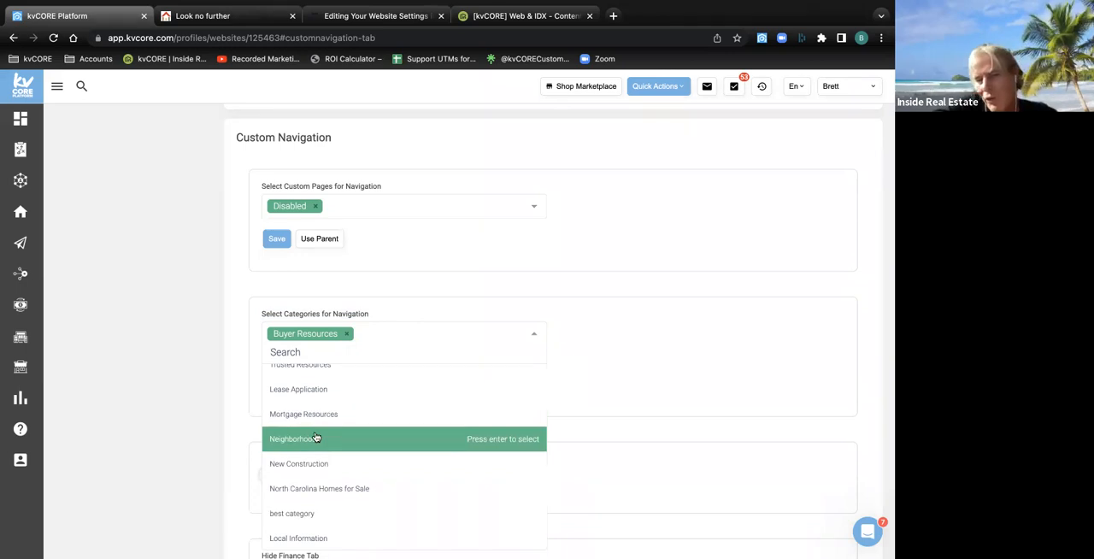
scroll(316, 438, down, 1)
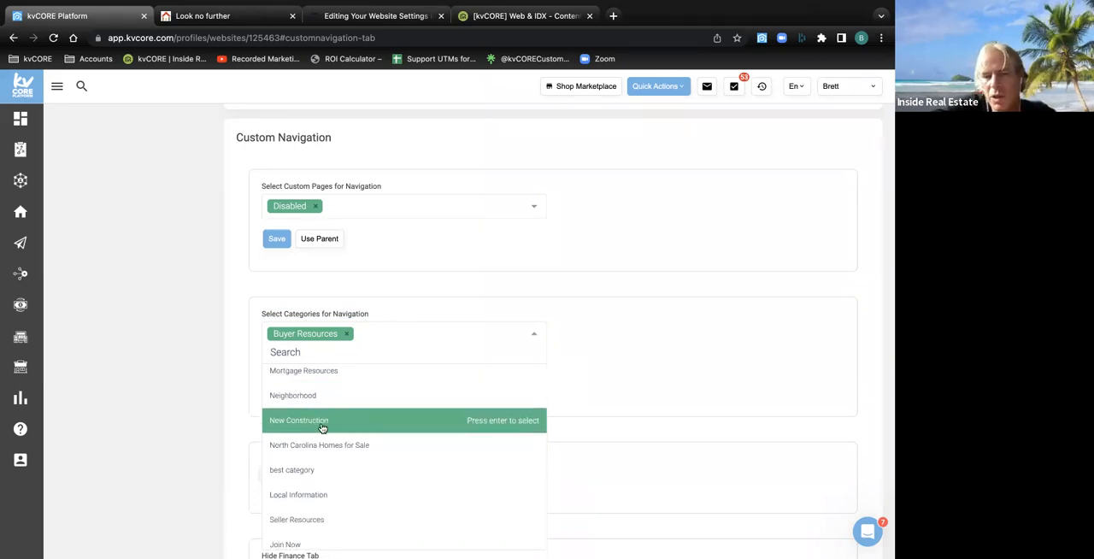
scroll(322, 427, down, 1)
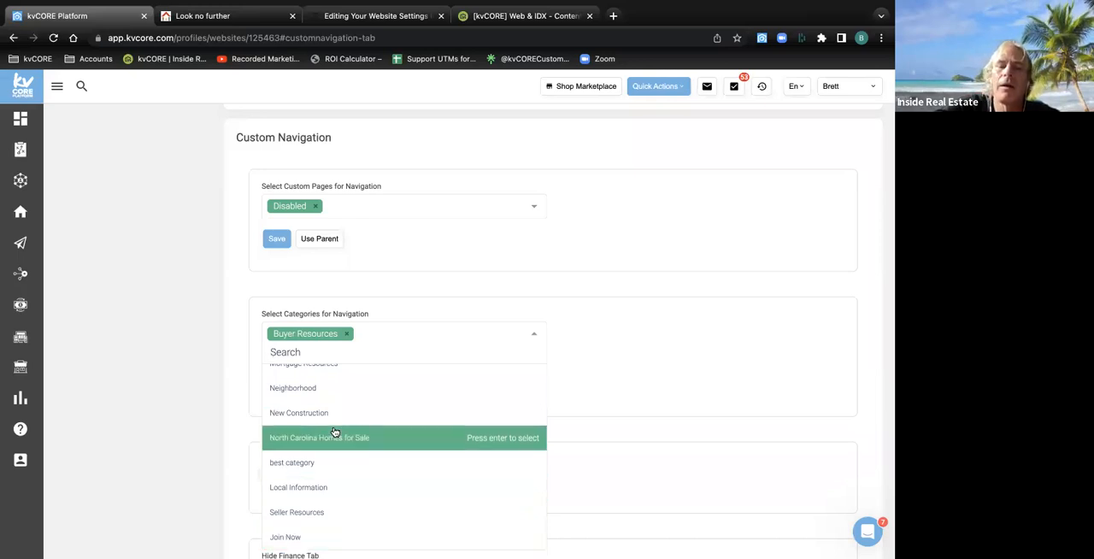
scroll(336, 432, up, 10)
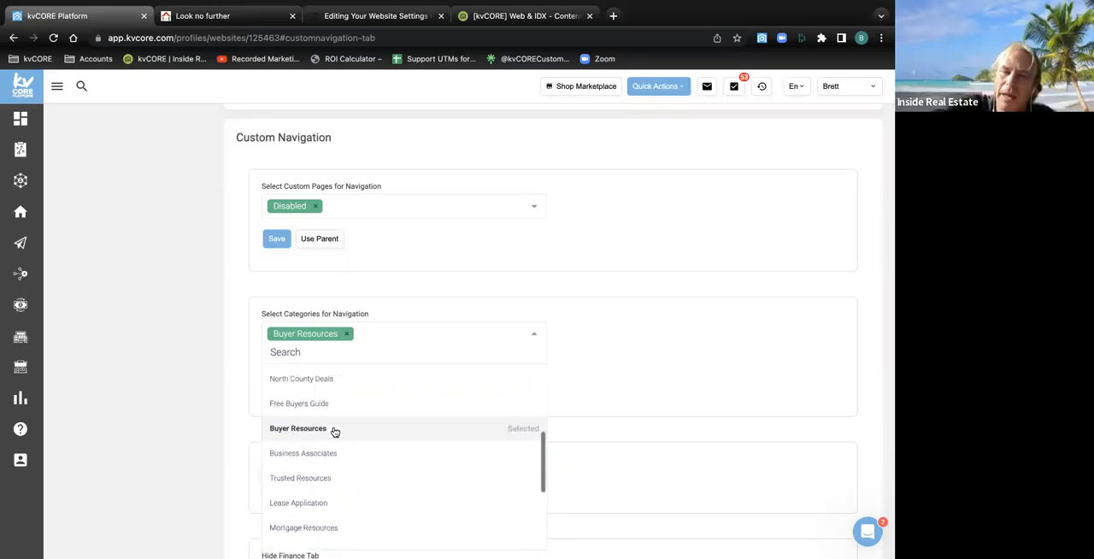
scroll(335, 431, down, 10)
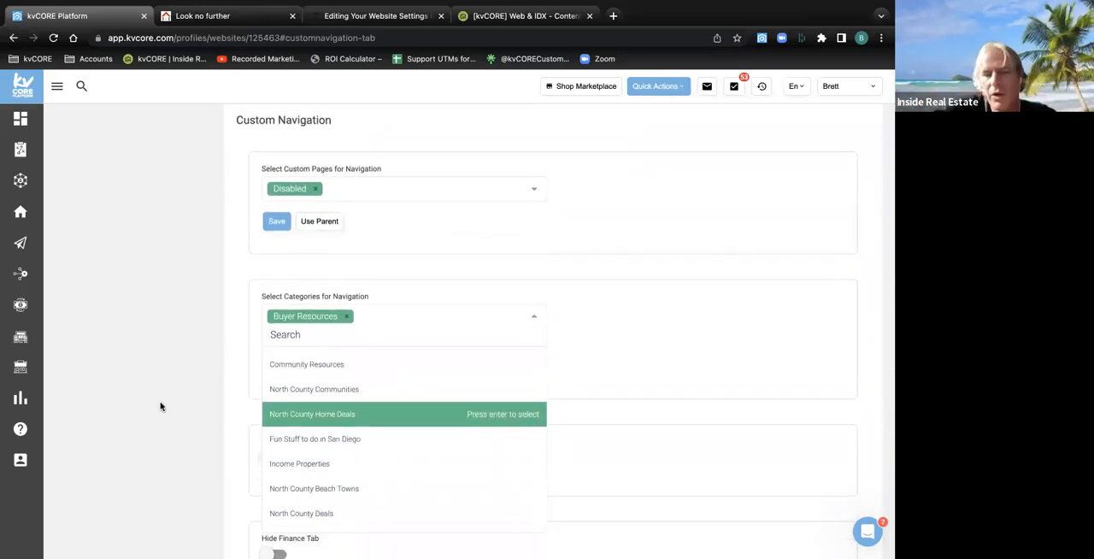
click(107, 381)
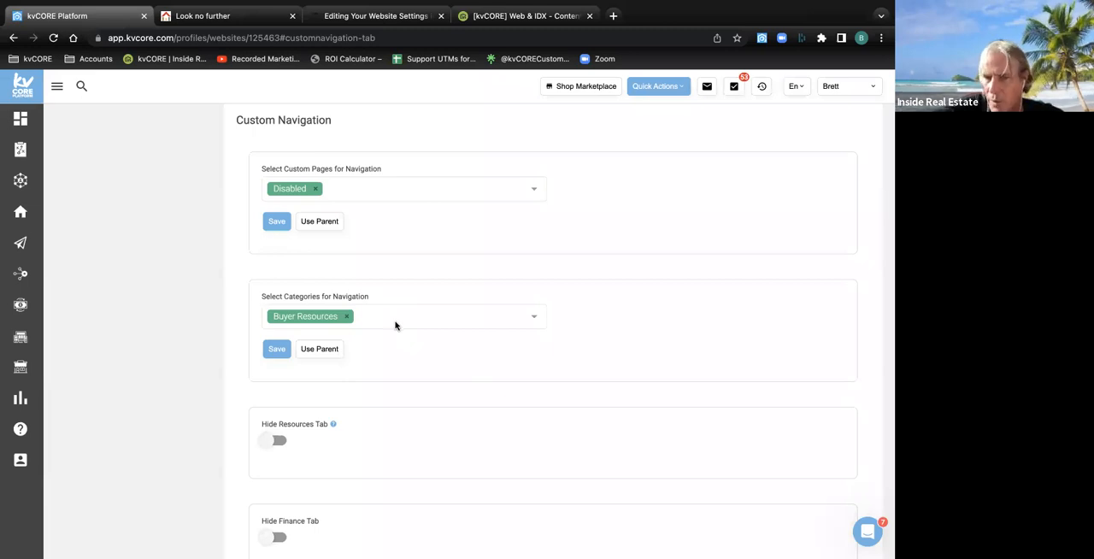
Leave the Custom Navigation settings and return to the Website Manager's overview of the website and its content
scroll(395, 324, up, 2)
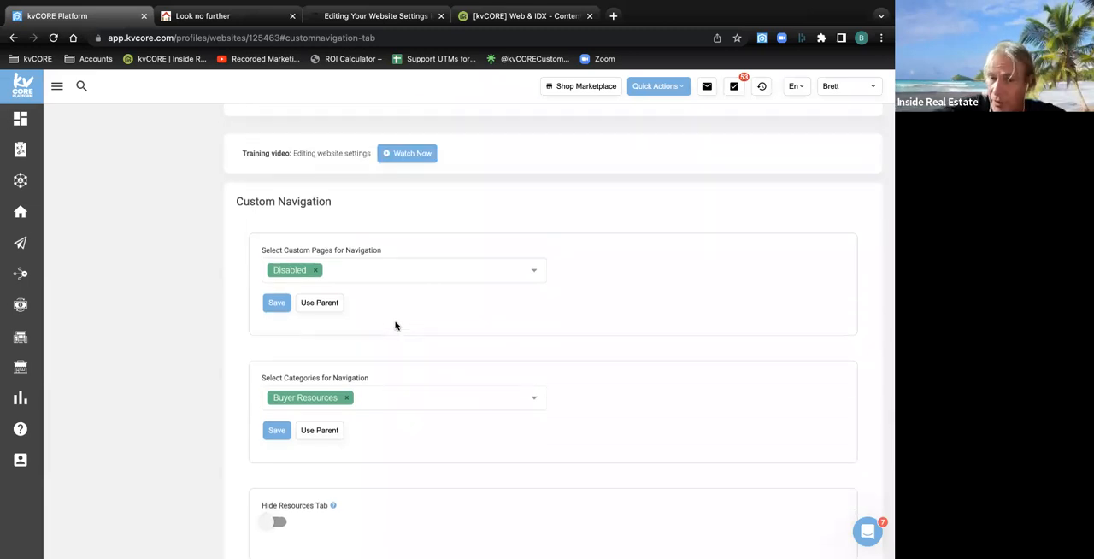
scroll(395, 325, up, 20)
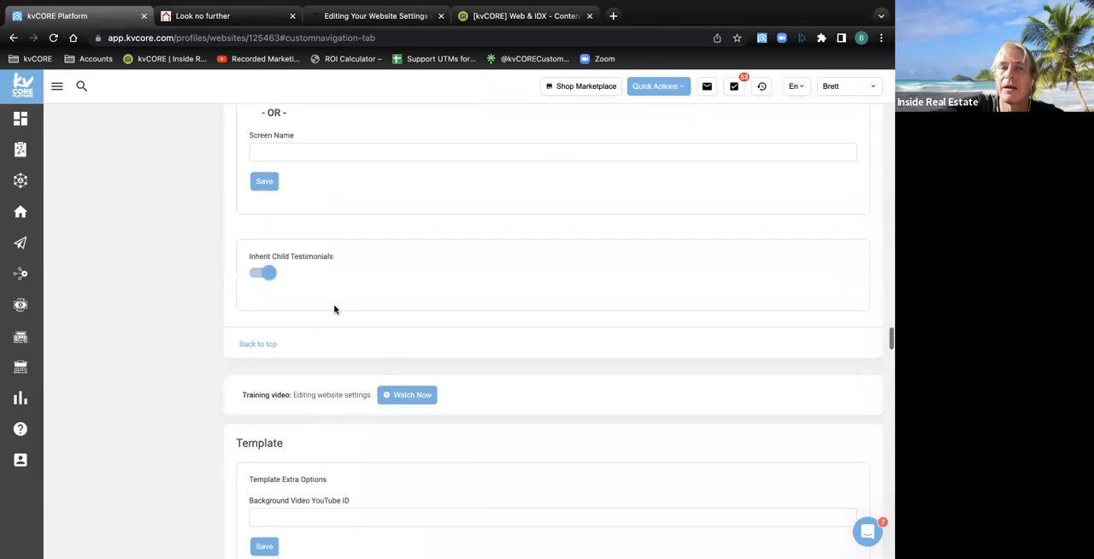
click(13, 38)
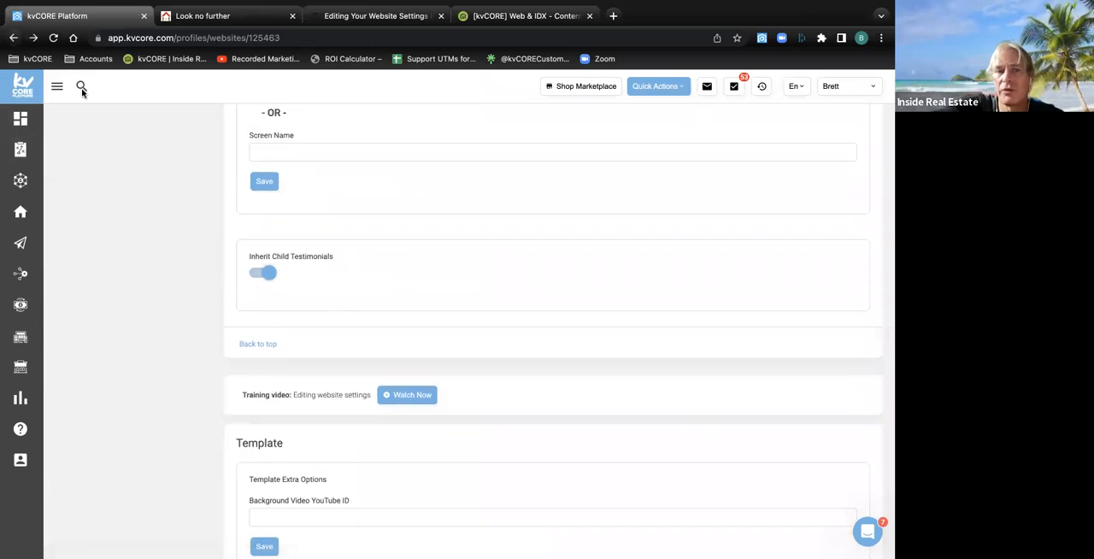
mouse_move(20, 337)
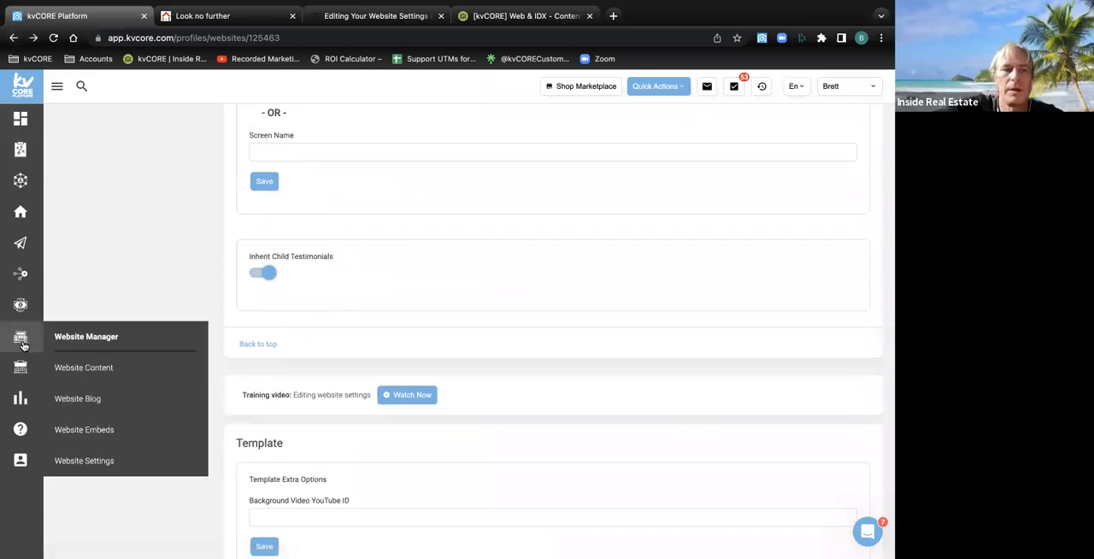
click(71, 334)
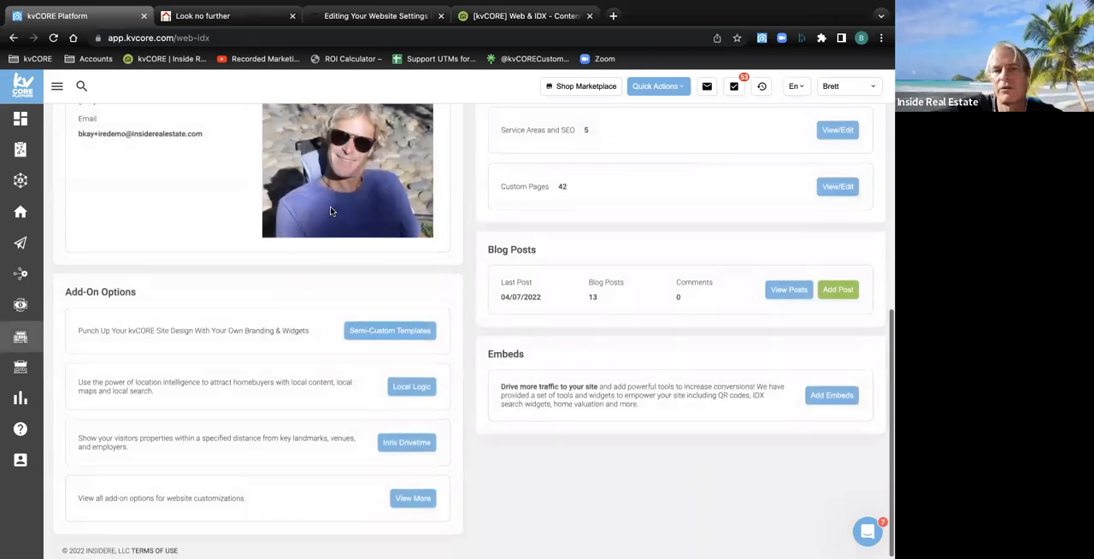
scroll(331, 212, up, 3)
scroll(331, 211, down, 1)
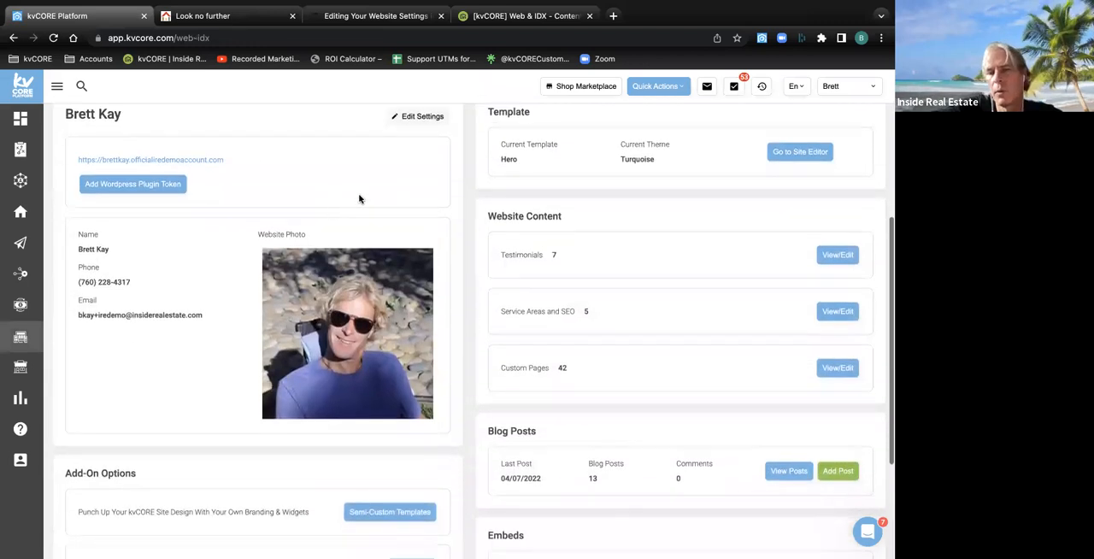
Highlight the Website Content heading and the Custom Pages label, and open the Custom Pages list
drag(569, 219, 487, 223)
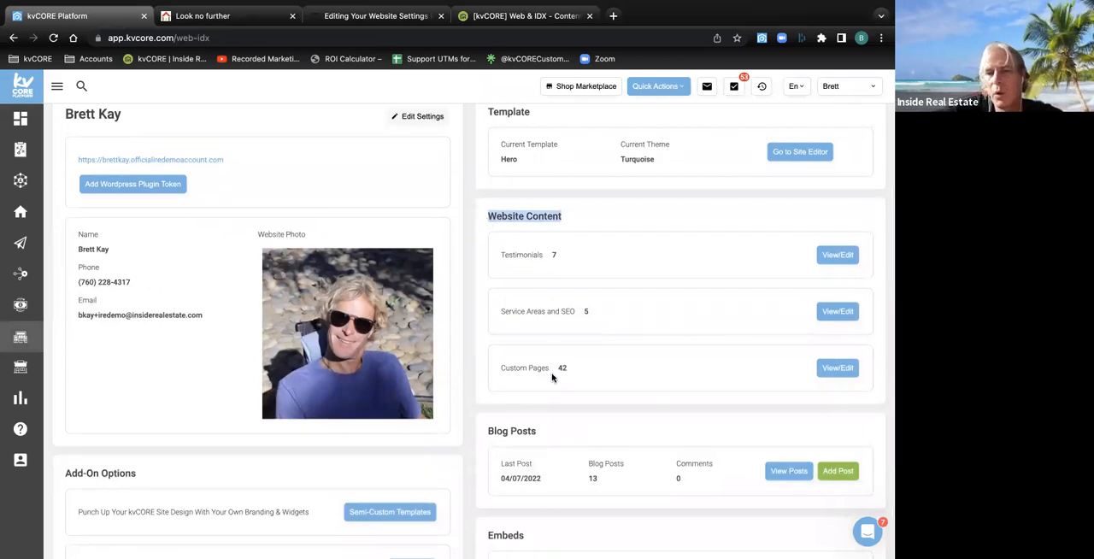
drag(557, 369, 501, 367)
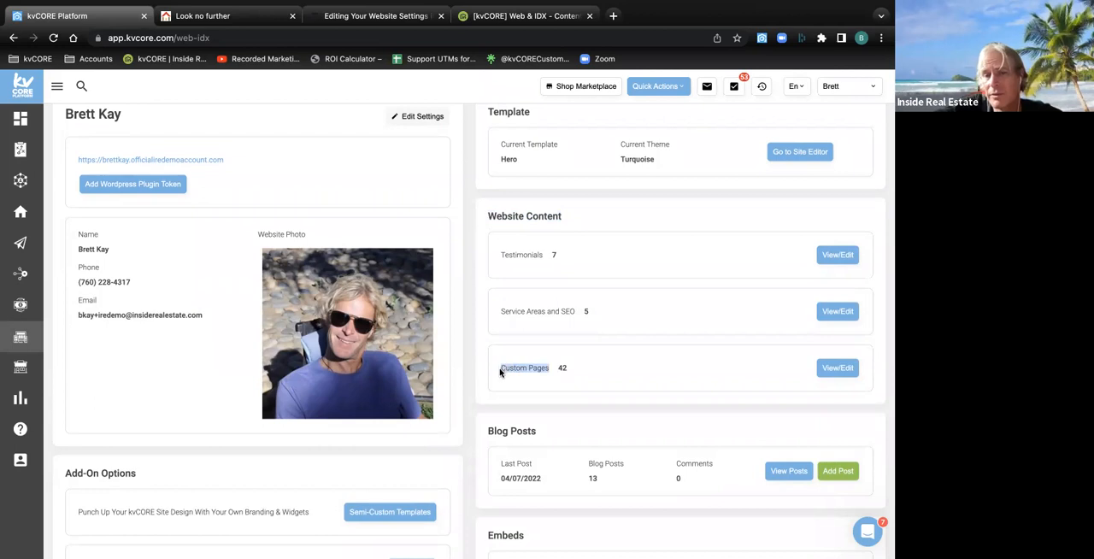
click(834, 369)
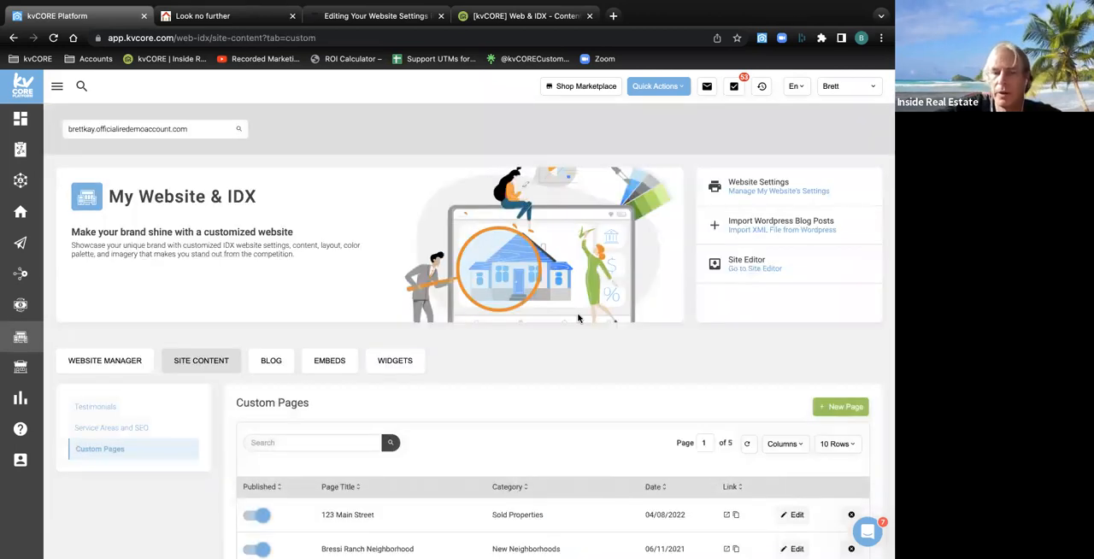
Look through the first page of the Custom Pages list, including the pages' categories and published toggles
scroll(577, 318, down, 5)
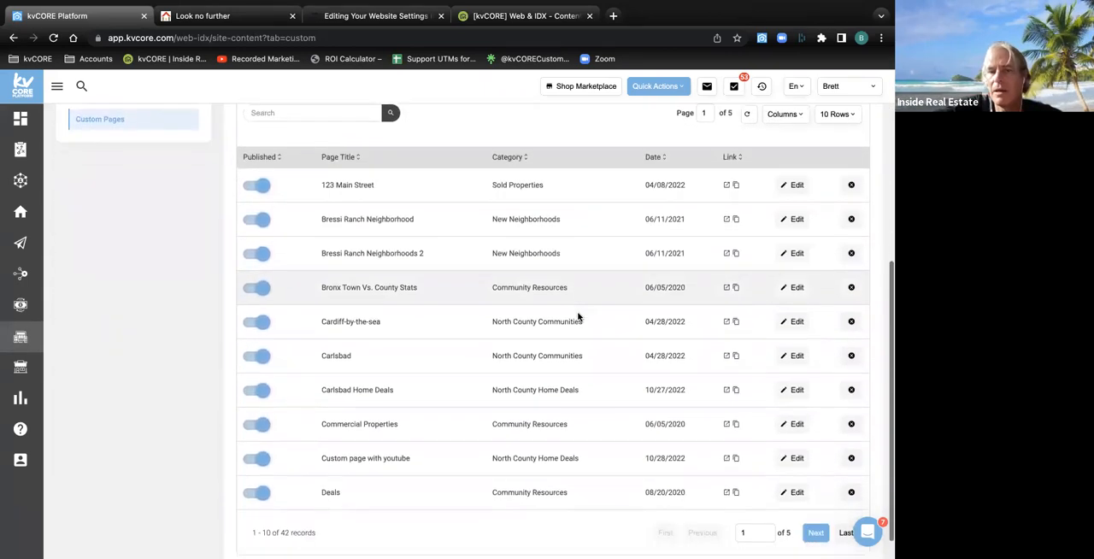
scroll(578, 318, up, 1)
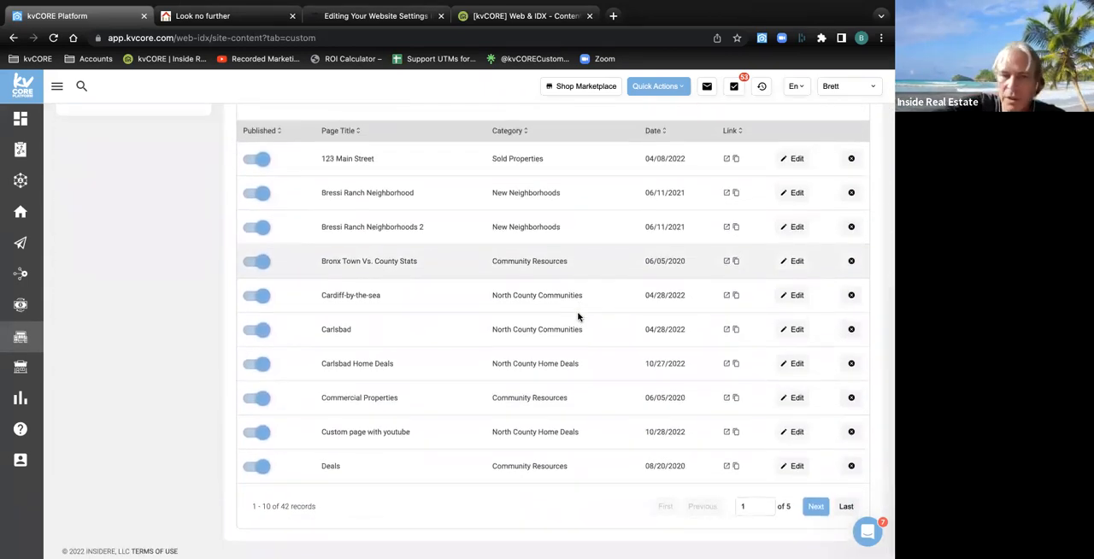
scroll(578, 318, up, 3)
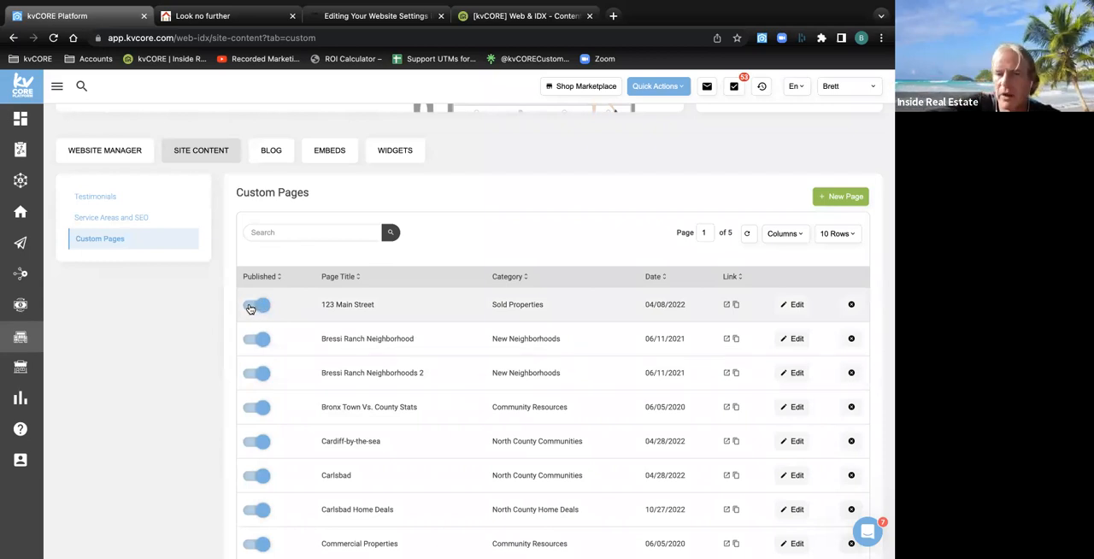
scroll(250, 308, up, 3)
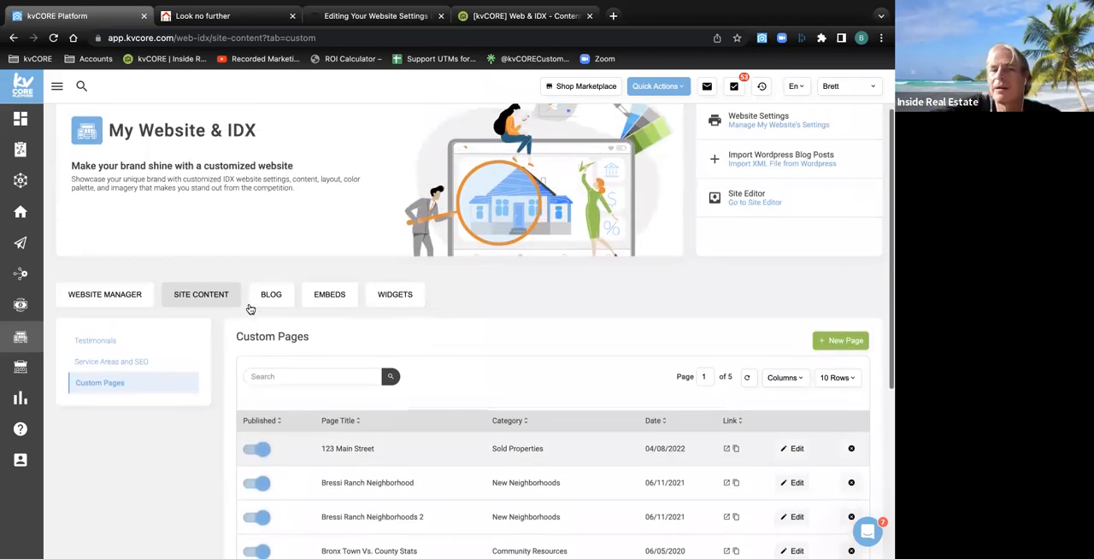
scroll(251, 308, up, 1)
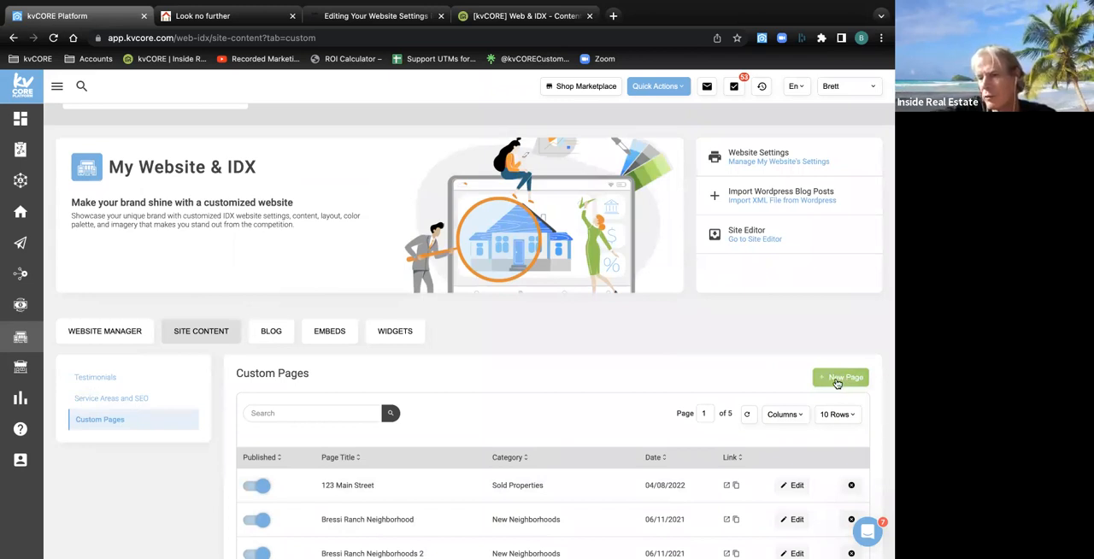
Start a new custom page and place the cursor in its empty Title field
scroll(837, 383, down, 3)
scroll(838, 376, up, 2)
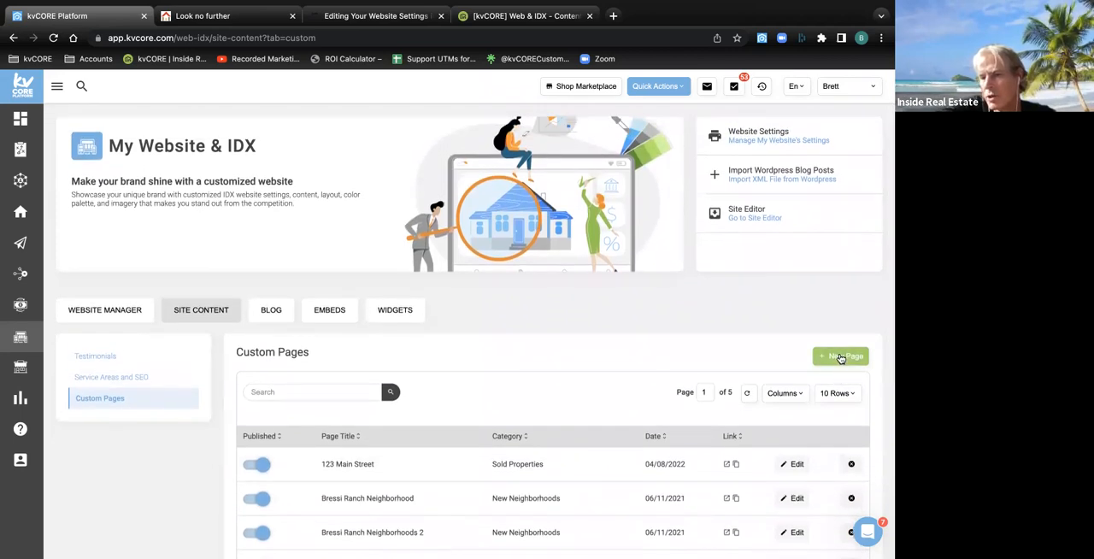
click(840, 357)
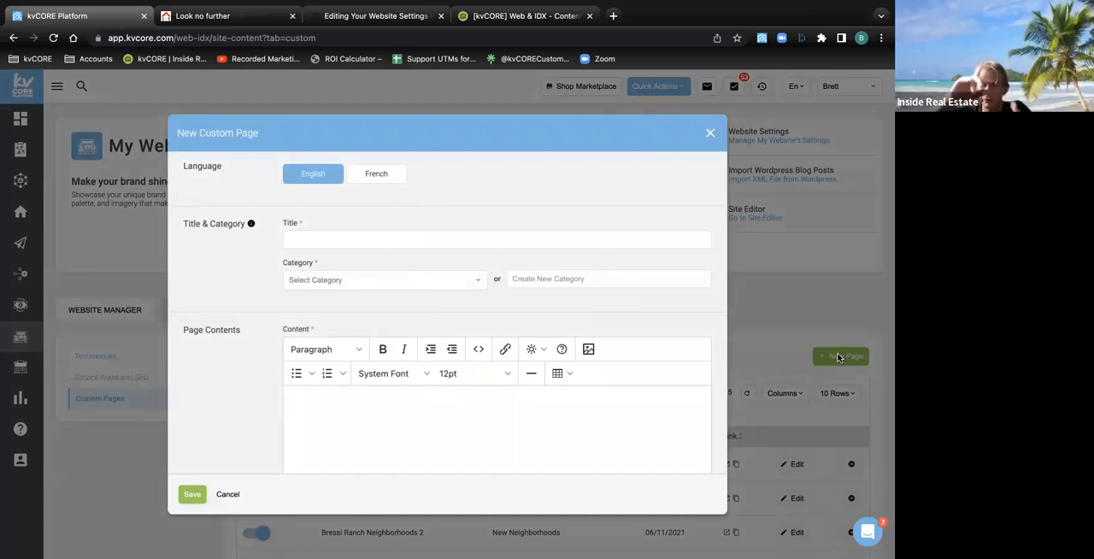
click(321, 243)
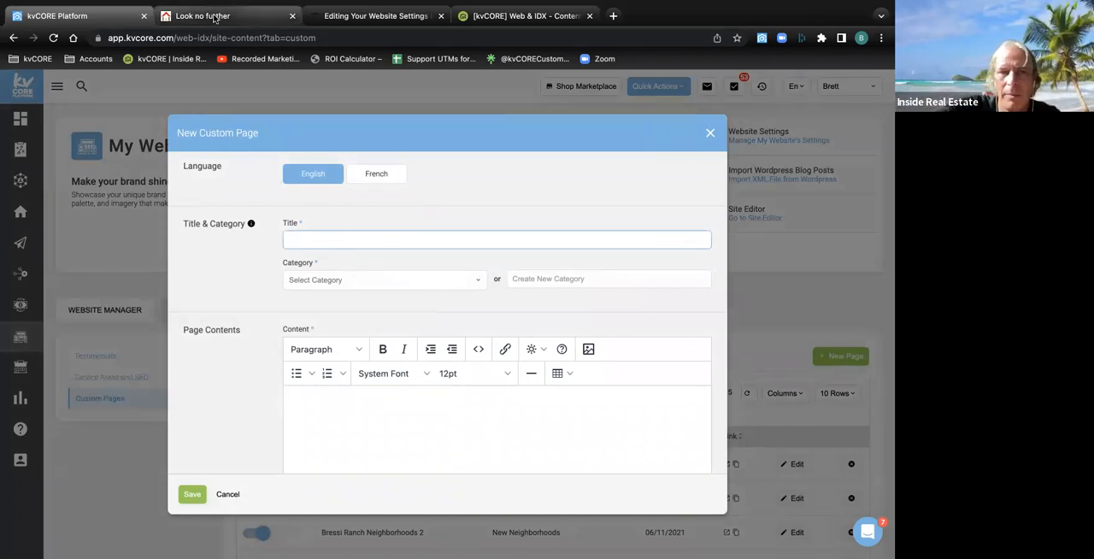
Switch to the agent website and show the pages under Buyer Resources in the site navigation
click(247, 19)
mouse_move(814, 120)
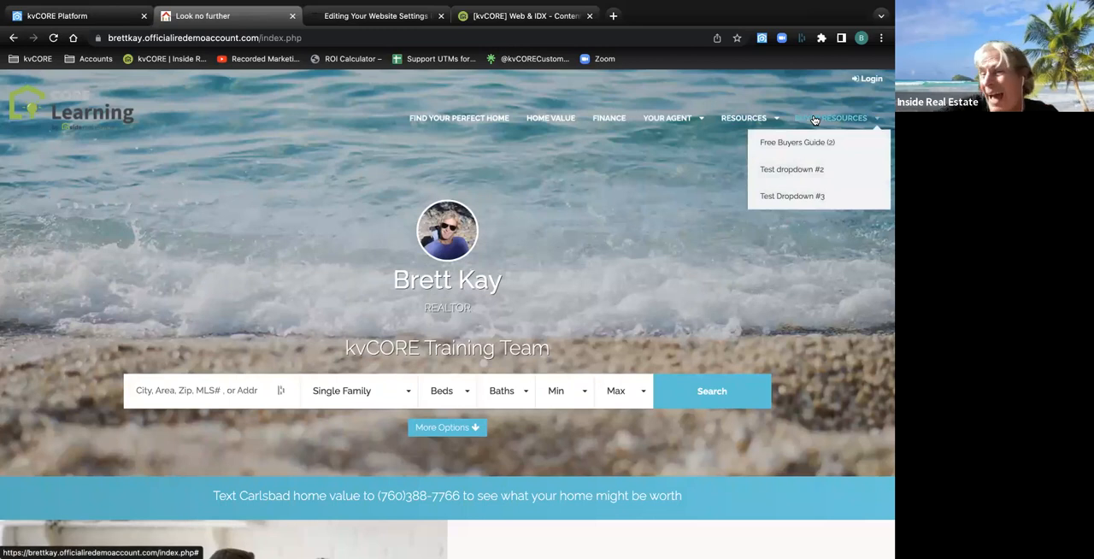
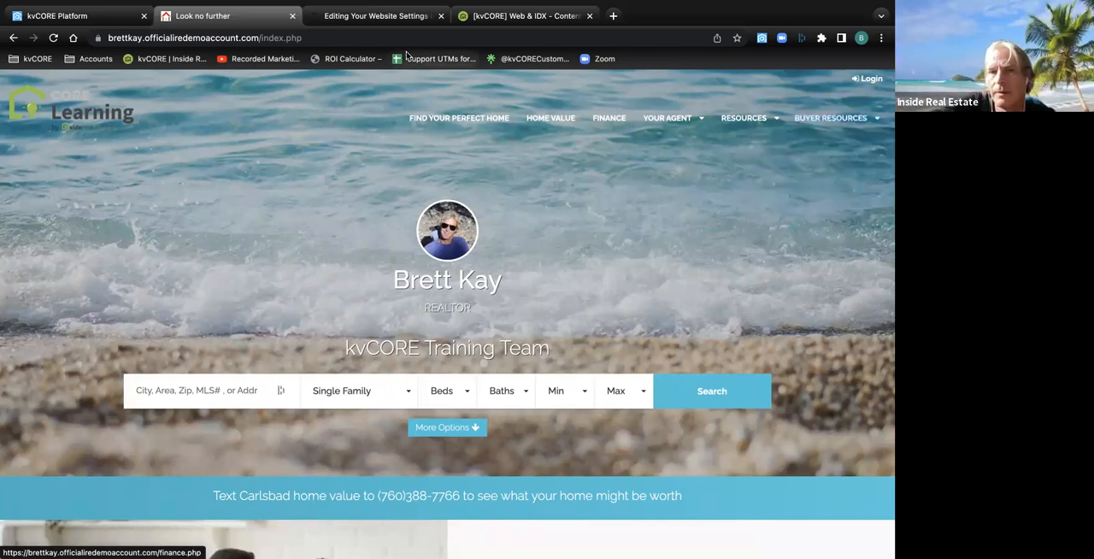
Return to the new custom page form in kvCORE and title the page "Holiday Deals"
click(98, 24)
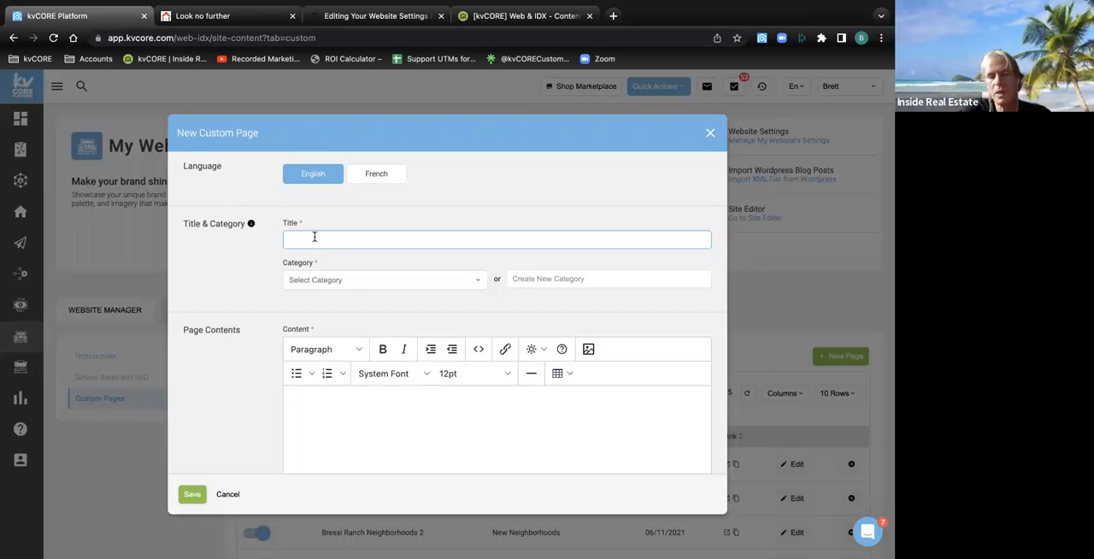
text(Holidauy)
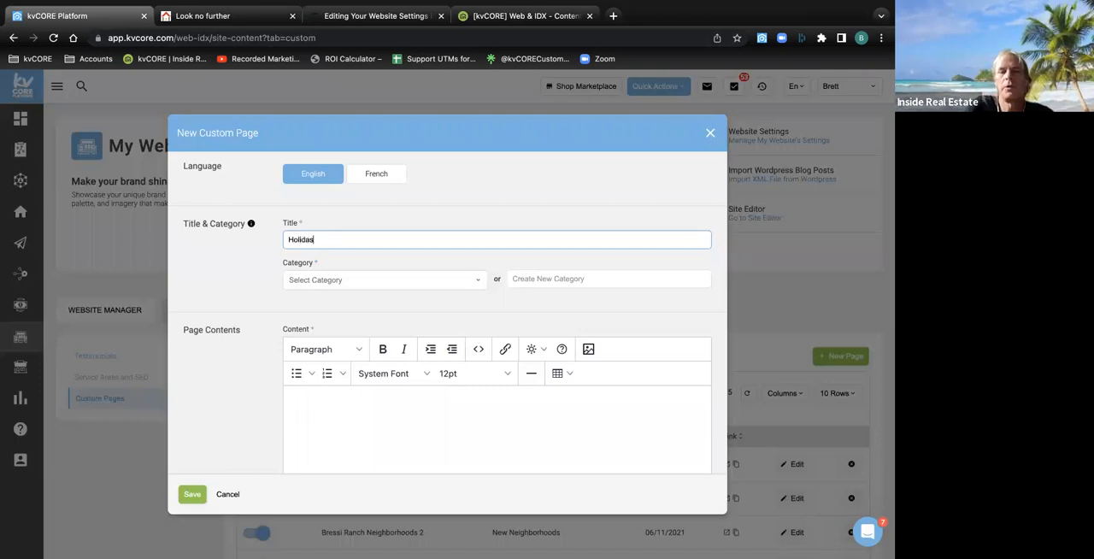
key(BackSpace)
key(BackSpace)
text(y D)
key(BackSpace)
text(Deals)
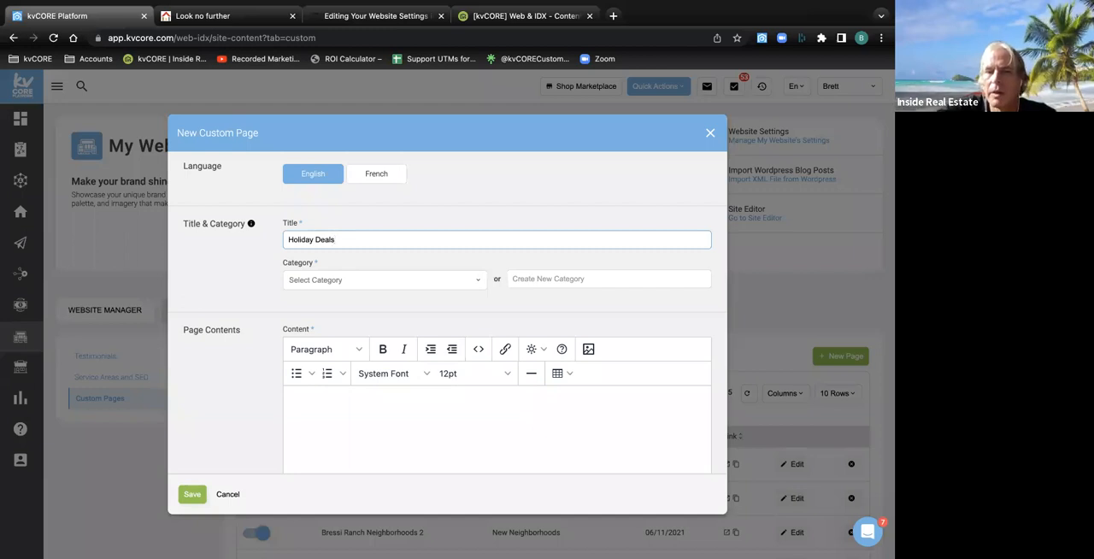
Look through the existing categories available for the new custom page without choosing one
click(323, 279)
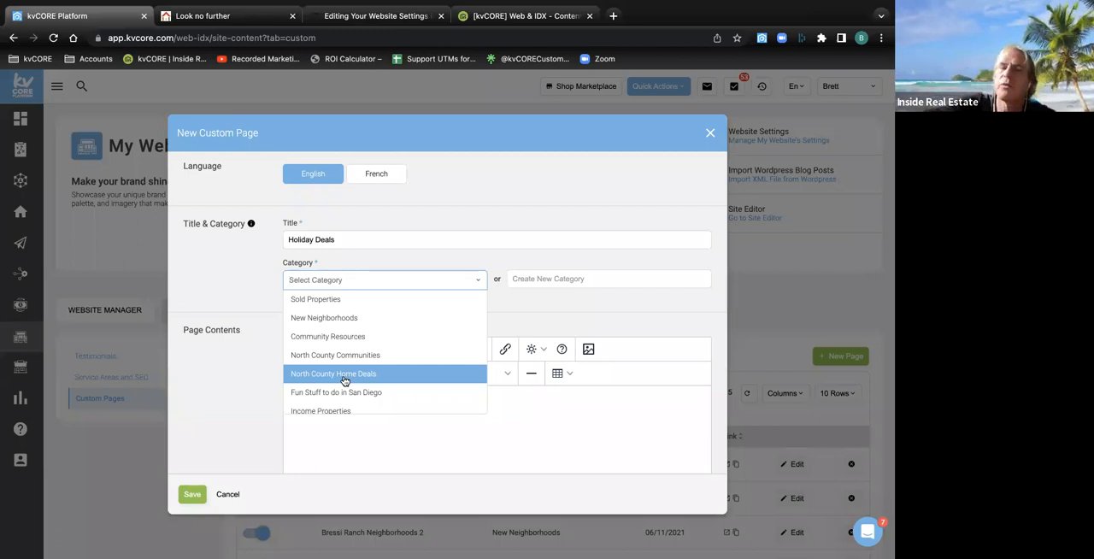
scroll(345, 380, down, 10)
scroll(345, 381, down, 5)
scroll(345, 380, up, 8)
click(367, 266)
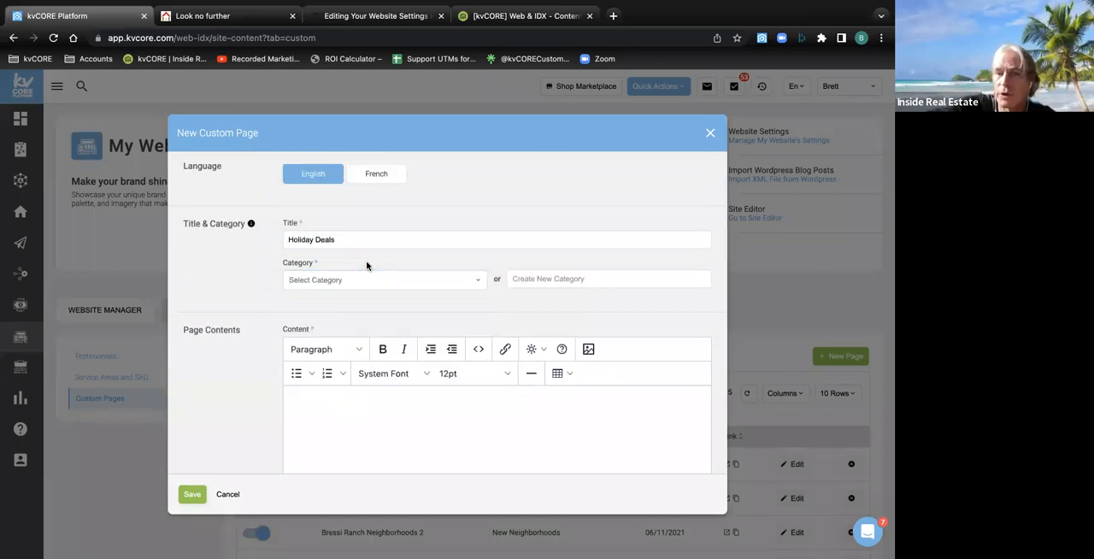
Create a new category named "Christmas Holiday Category" for the custom page
double_click(500, 280)
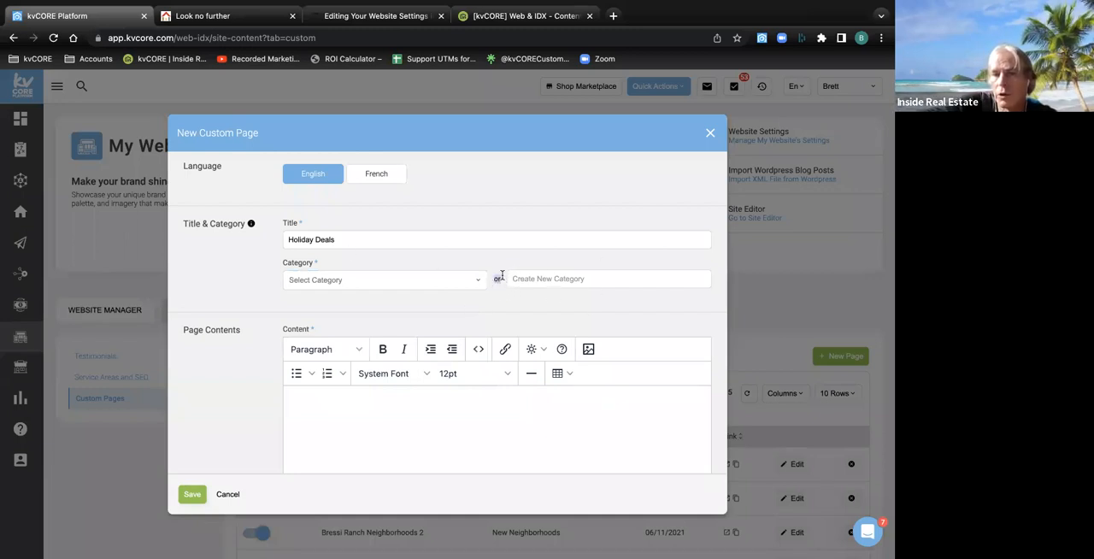
click(540, 279)
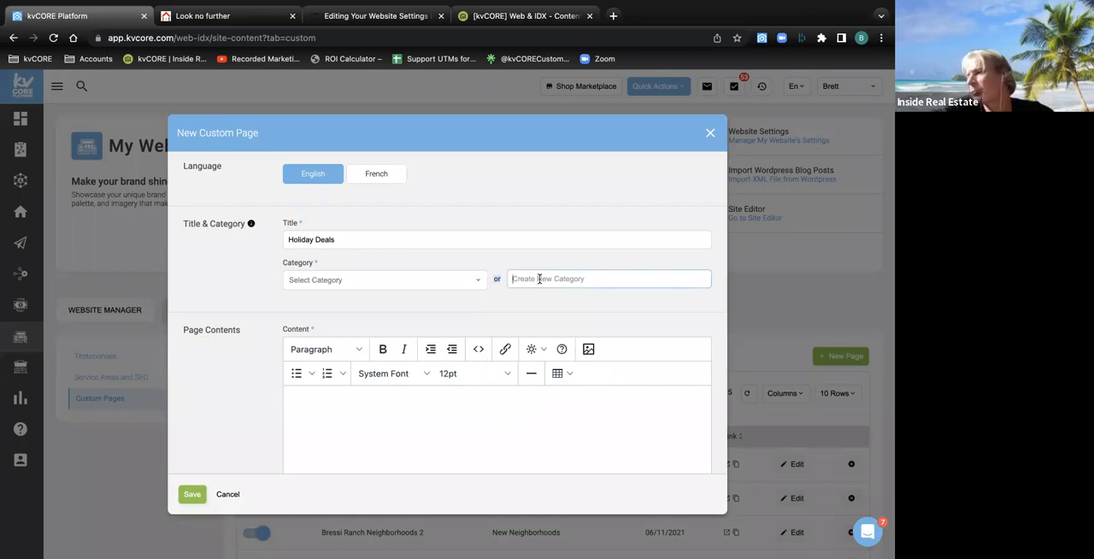
text(Chris)
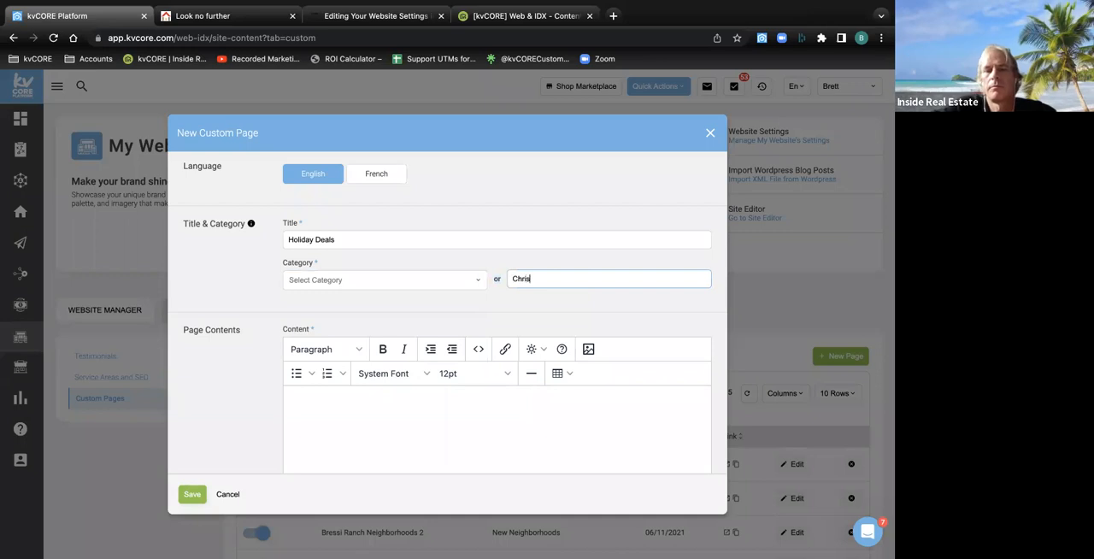
text(tmas )
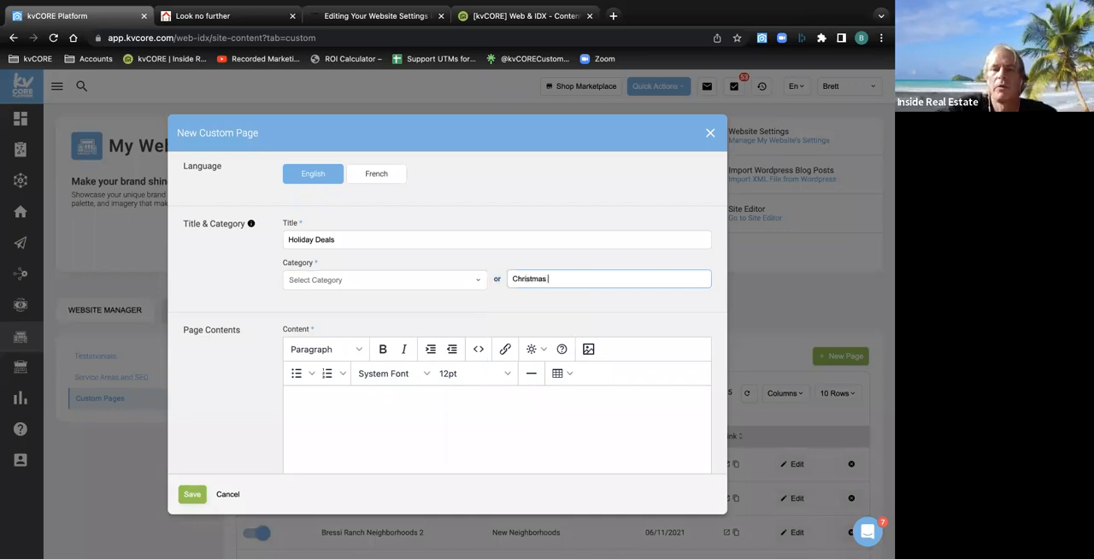
text(Holiday Categor)
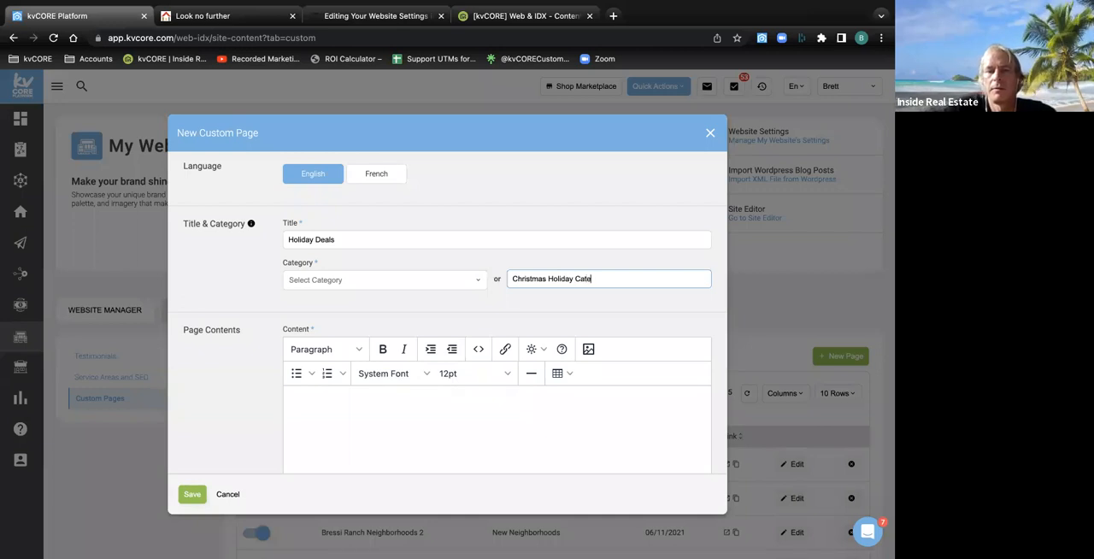
key(BackSpace)
key(BackSpace)
text(ory)
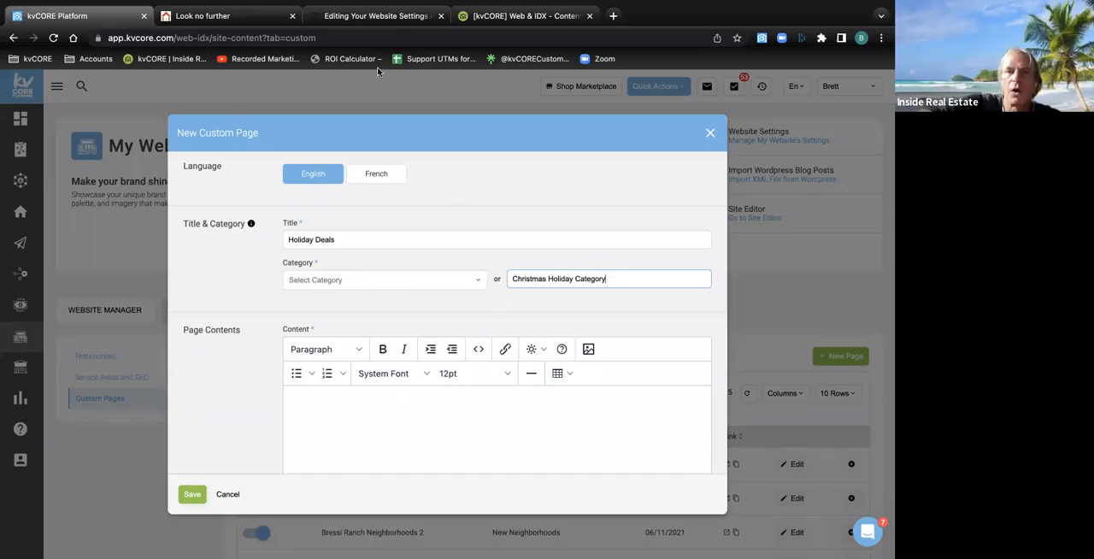
Check the pages under Buyer Resources on the agent website, and return to the custom page form in kvCORE
click(227, 15)
mouse_move(817, 128)
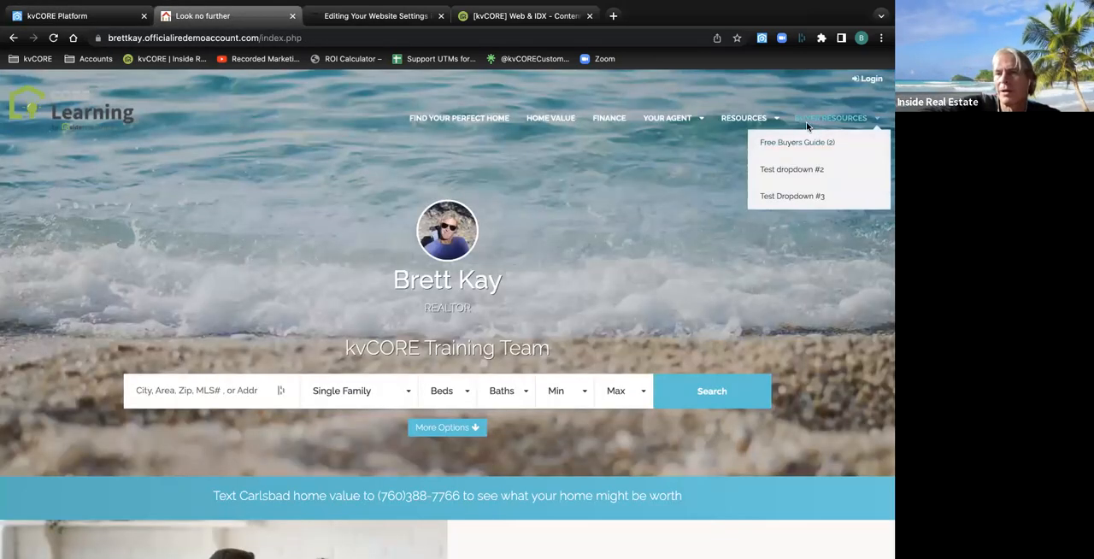
click(45, 12)
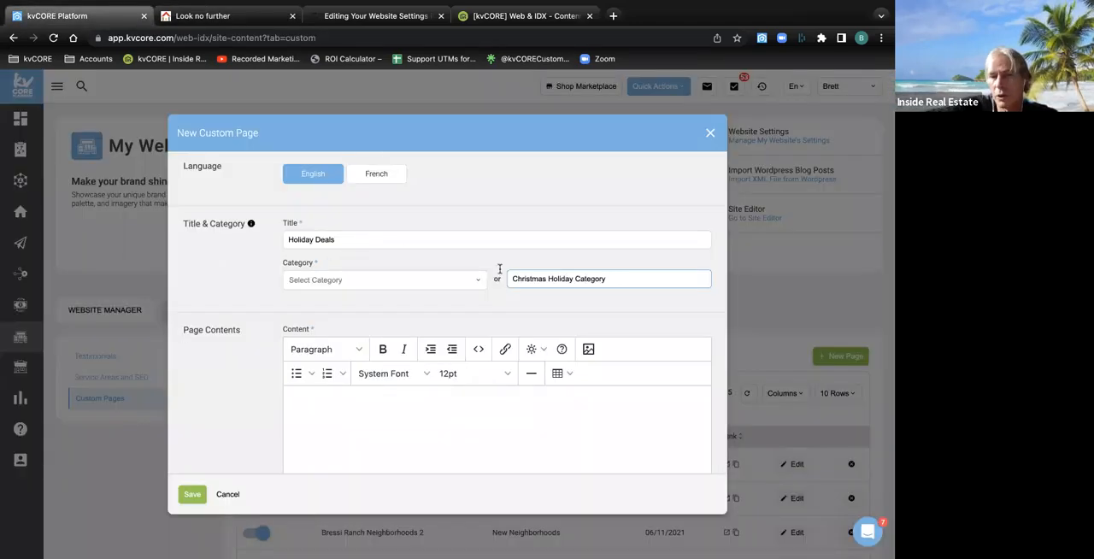
Change the page title to "North County Holiday Deals" and bring the empty page content editor into focus
drag(337, 240, 291, 240)
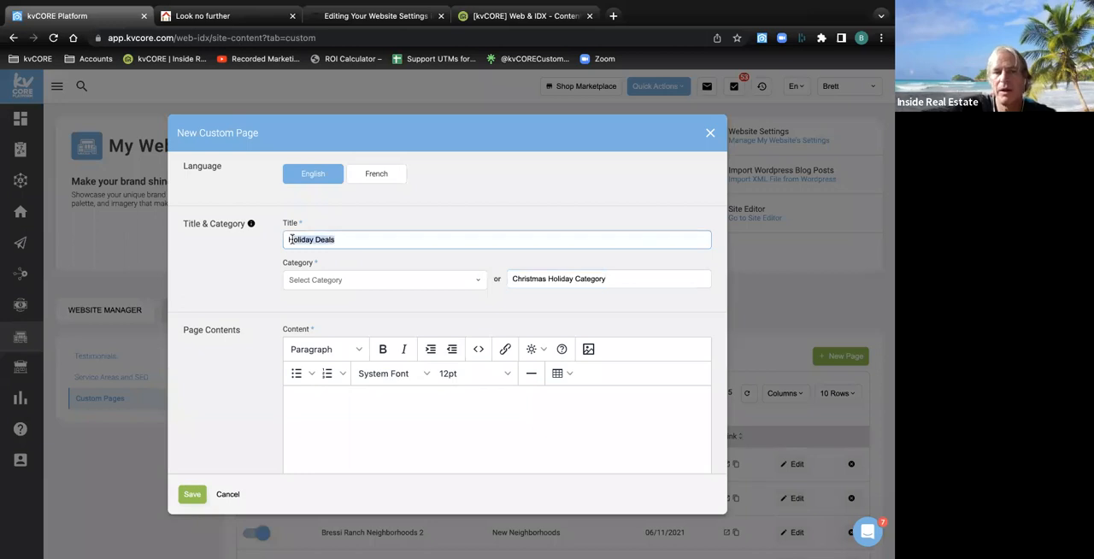
click(287, 240)
text(North County)
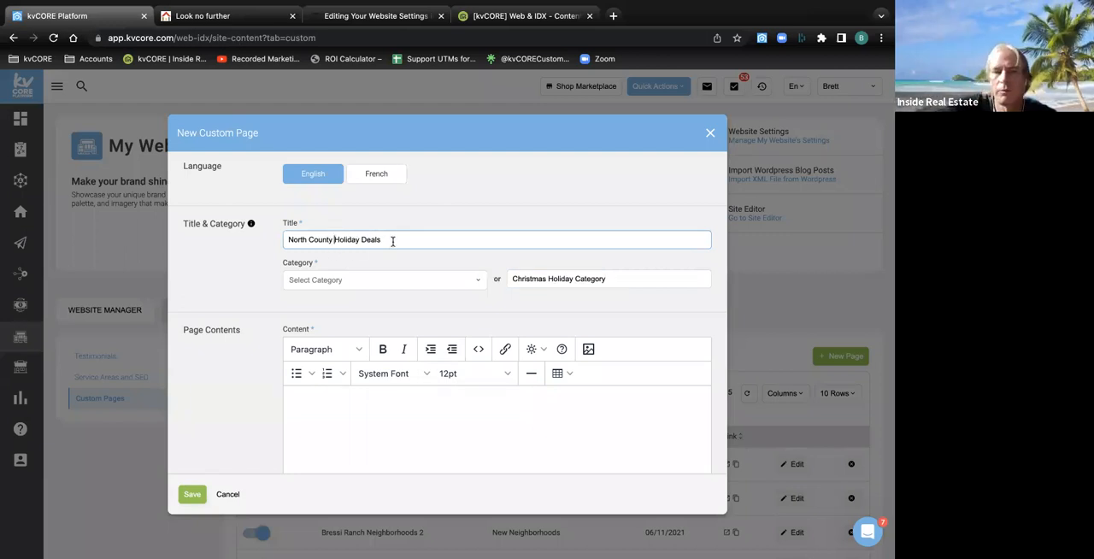
click(360, 404)
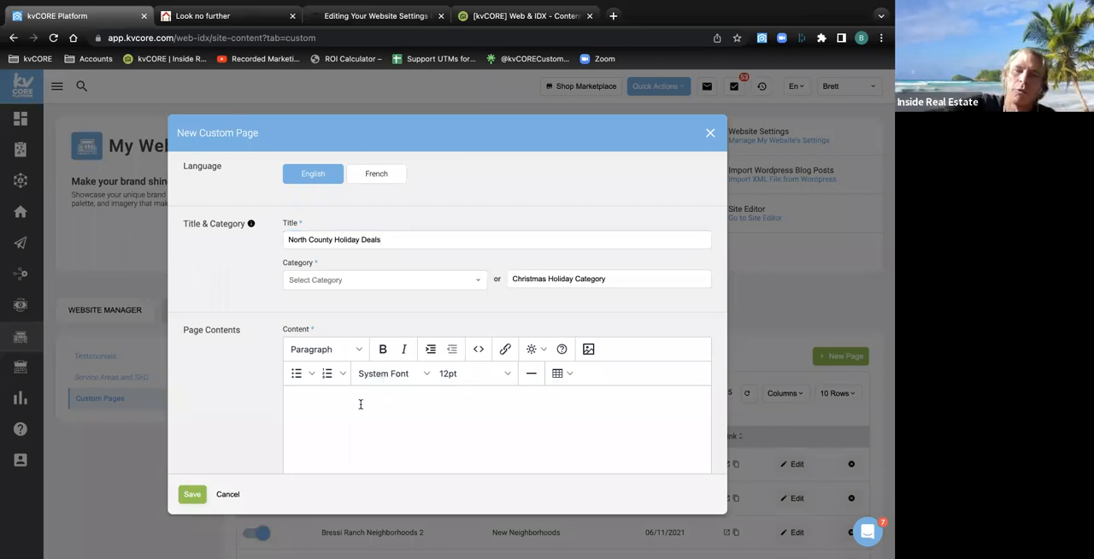
scroll(361, 406, down, 3)
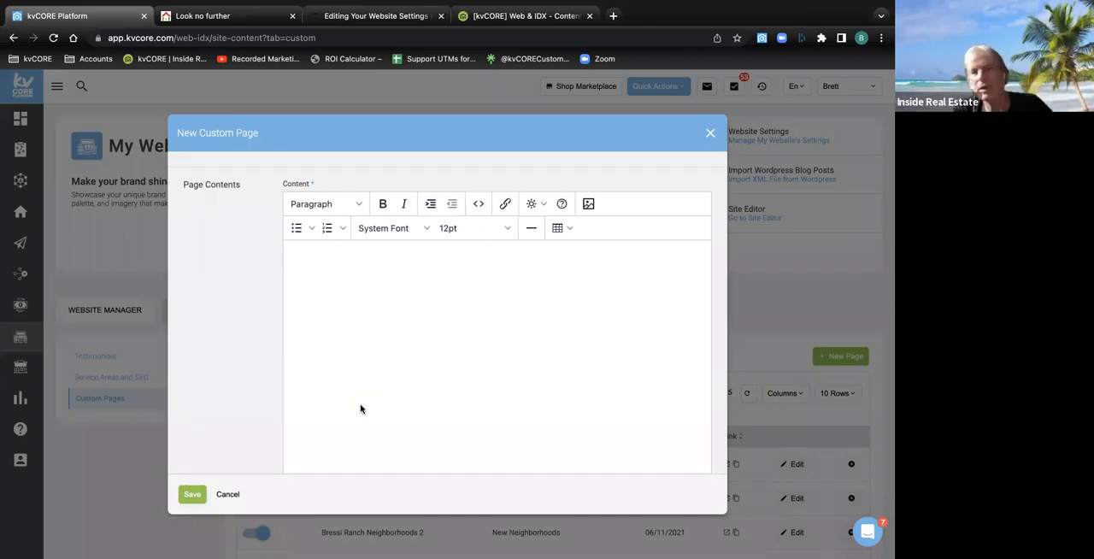
Look at the agent website's navigation once more, and come back to the page content editor in kvCORE
click(248, 15)
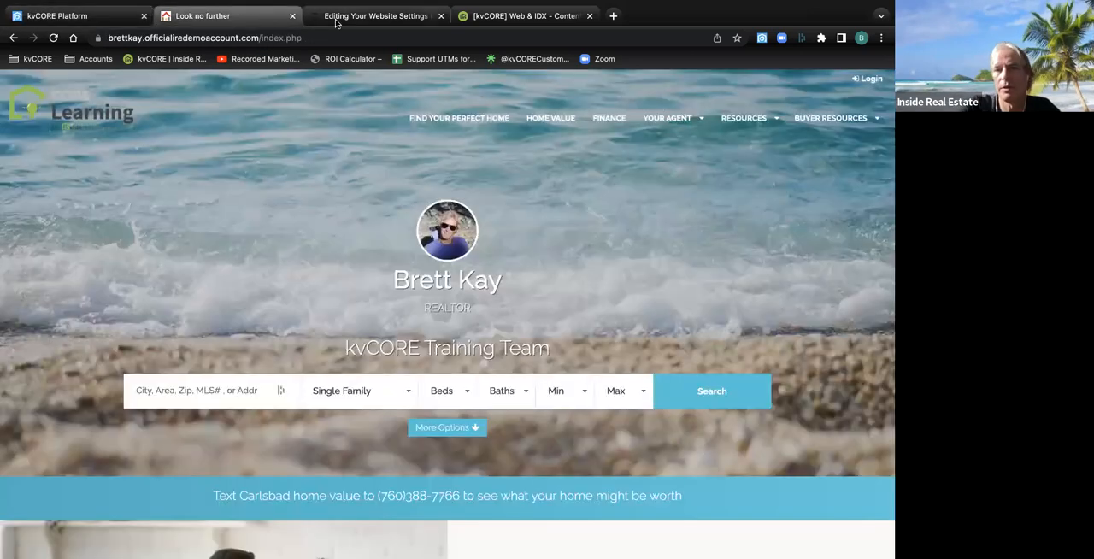
mouse_move(799, 126)
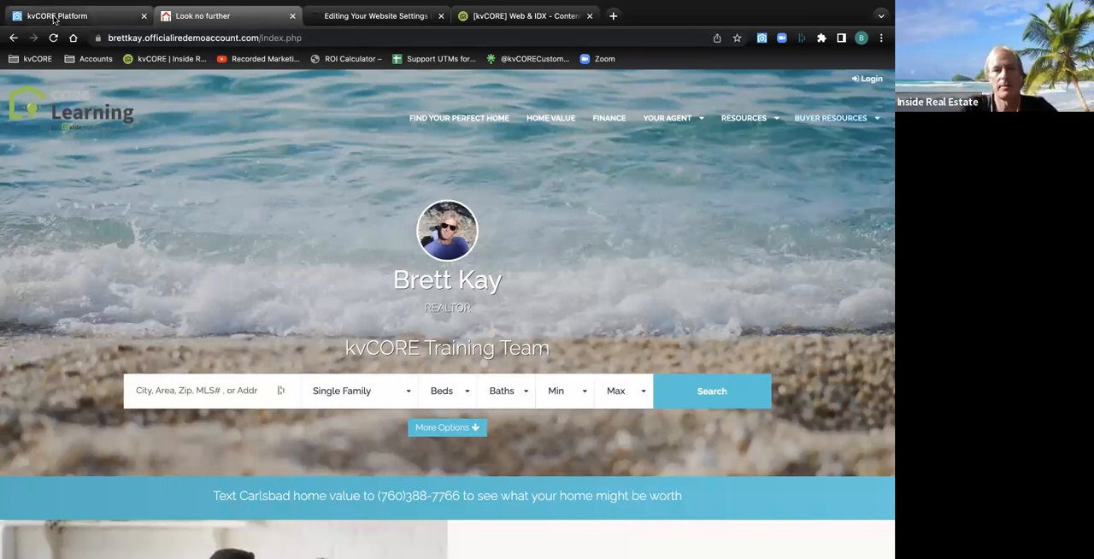
click(96, 24)
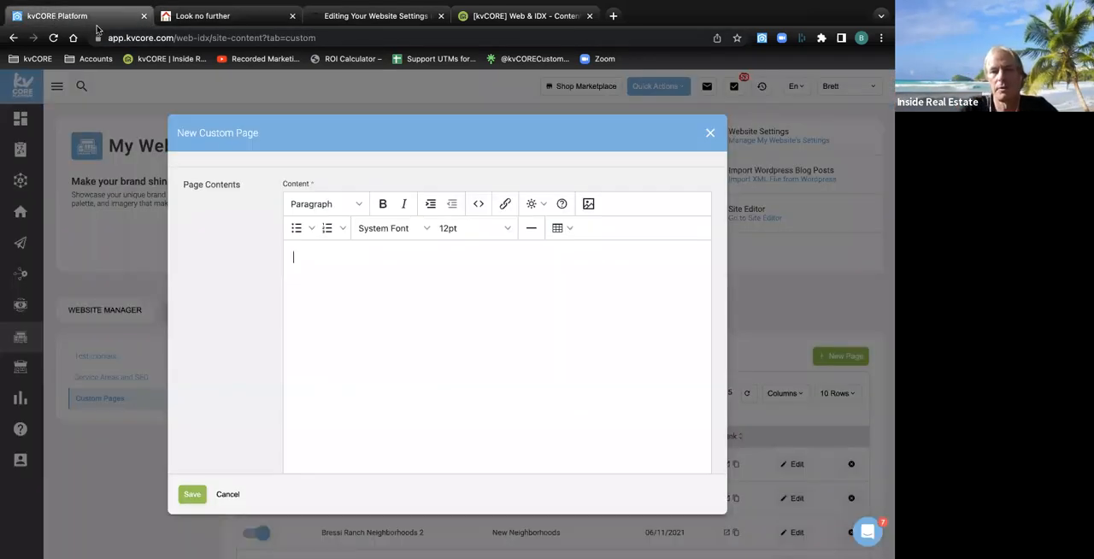
Begin the page content with the greeting "Hello and good day!"
click(323, 294)
text(Hell)
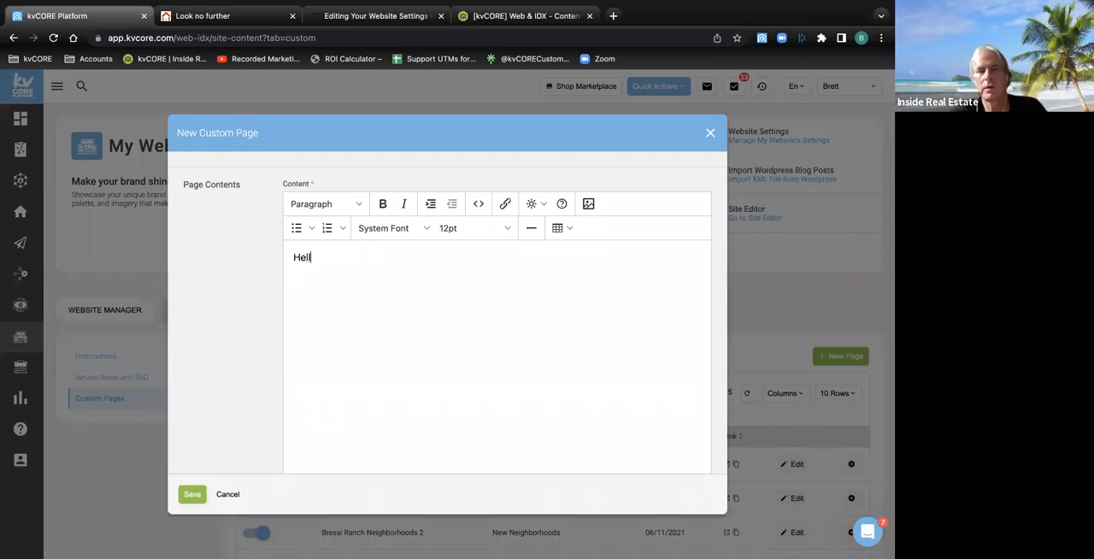
text(o and good day!)
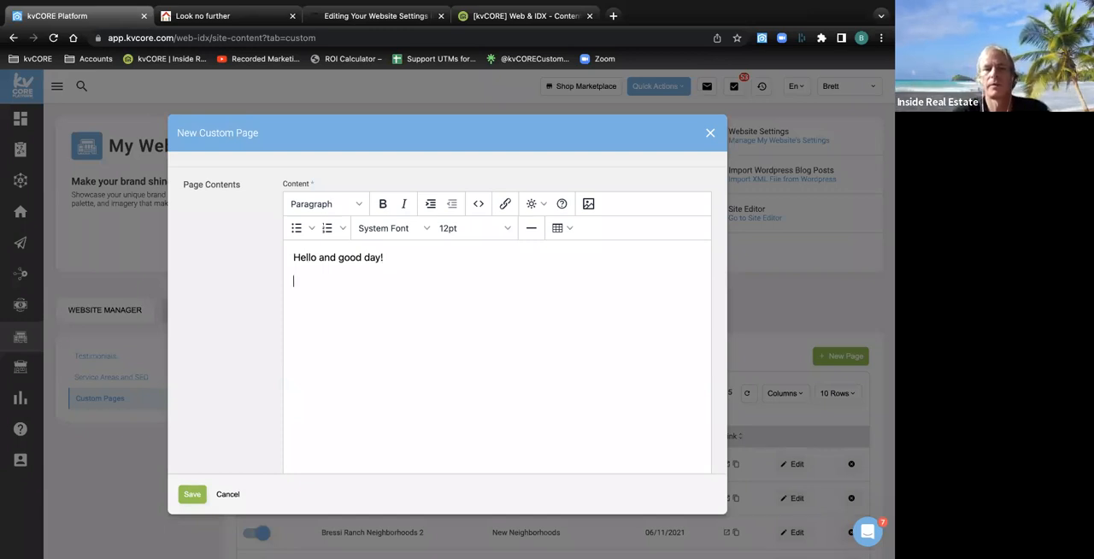
Add the line "Here is my video:" below the greeting, leaving blank space beneath it for the video
key(Return)
text(Herre is)
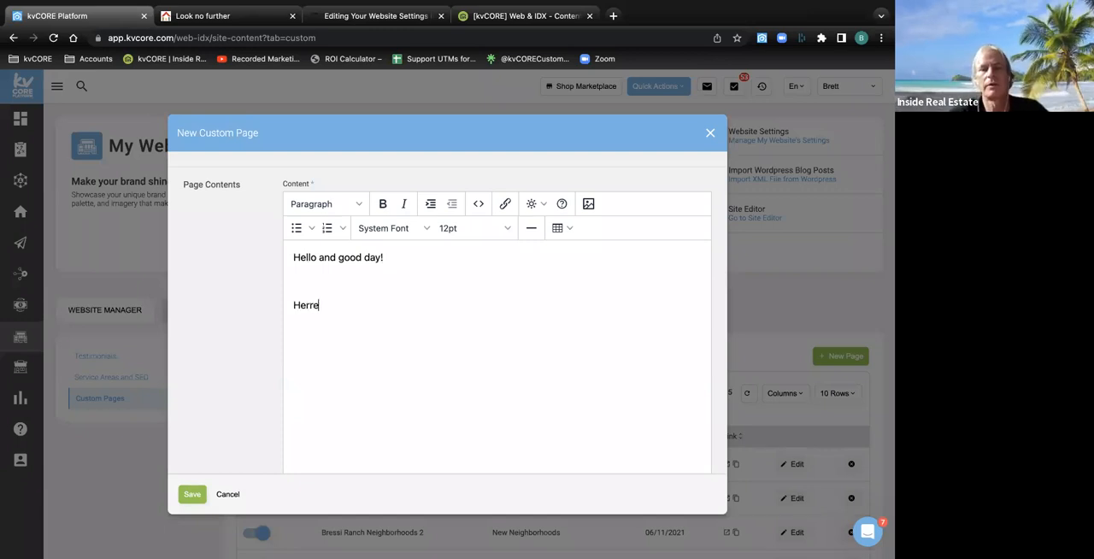
key(BackSpace)
key(BackSpace)
key(BackSpace)
key(BackSpace)
text(y)
key(BackSpace)
text(my video:)
key(Return)
key(Return)
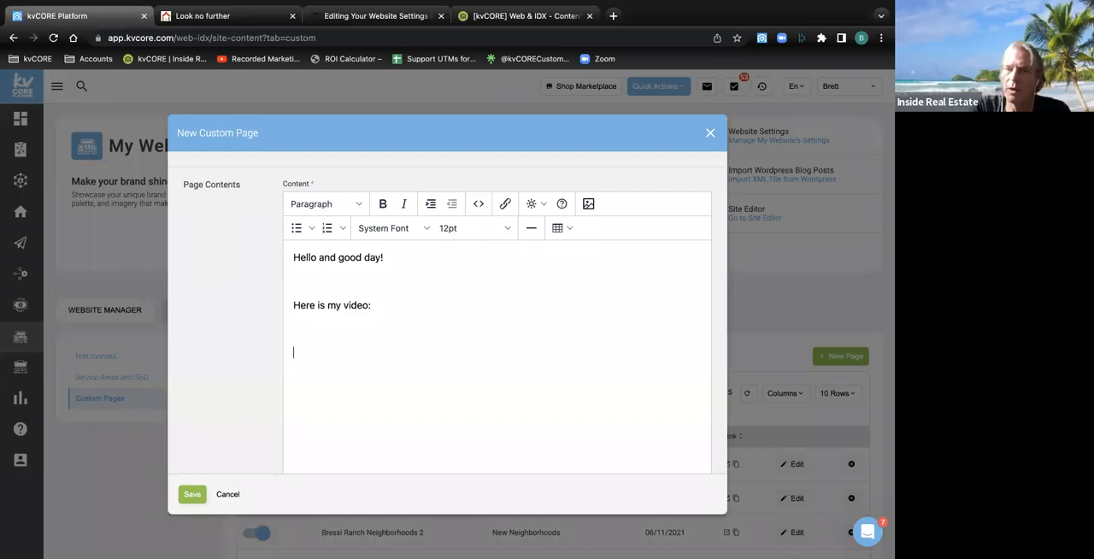
Open the YouTube home page in a new browser tab through a web search for "youtube"
click(613, 15)
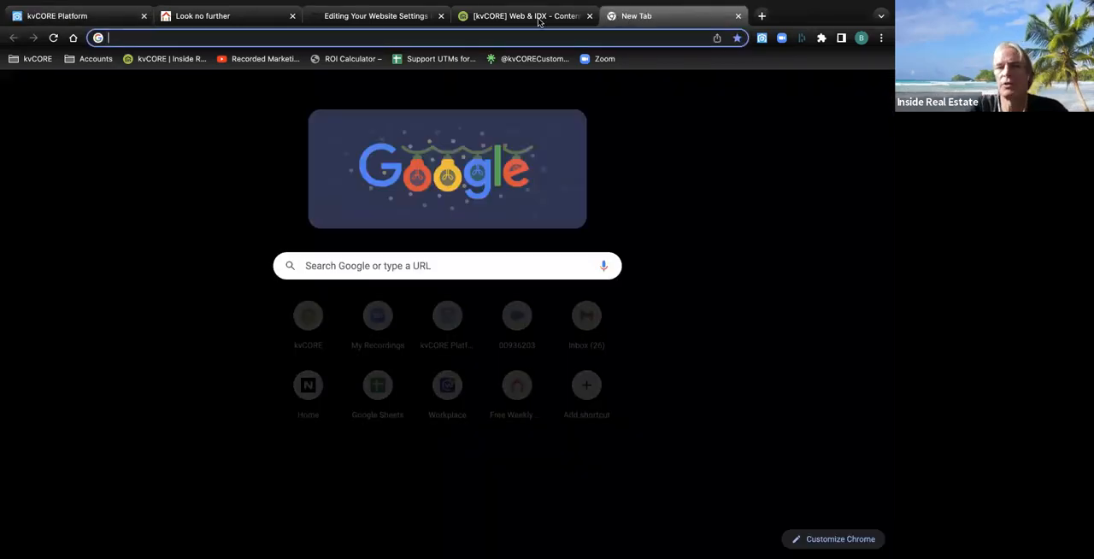
text(youtube)
key(Return)
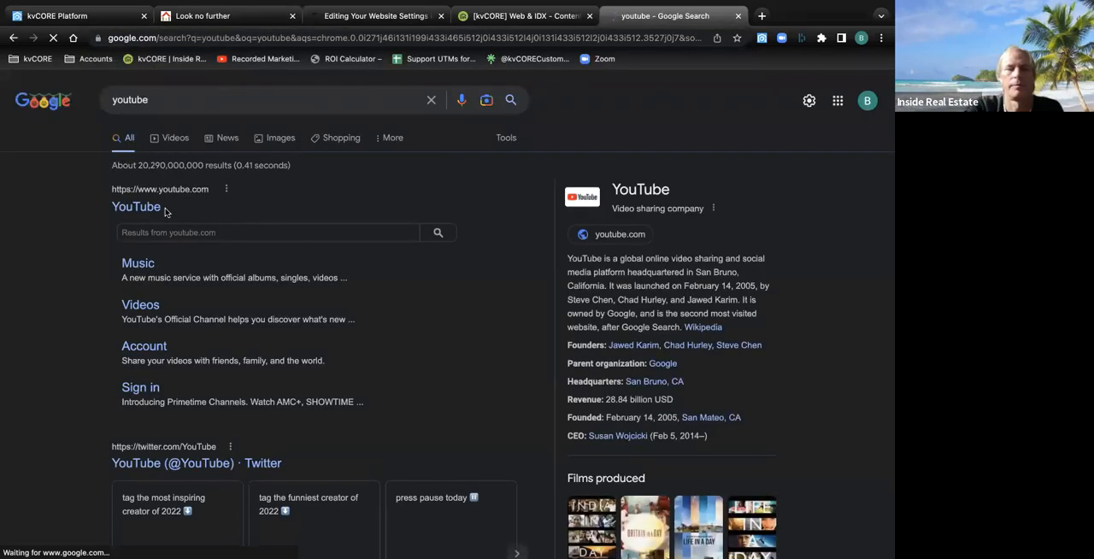
click(137, 209)
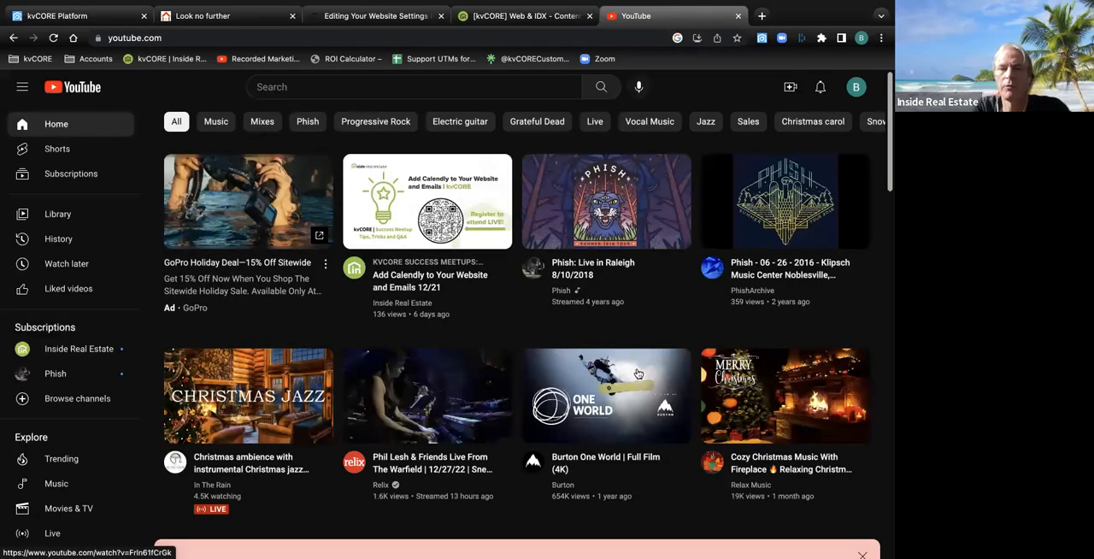
Open the video "Add Calendly to Your Website and Emails 12/21", skip the ads and Premium offer, and pause playback
mouse_move(427, 193)
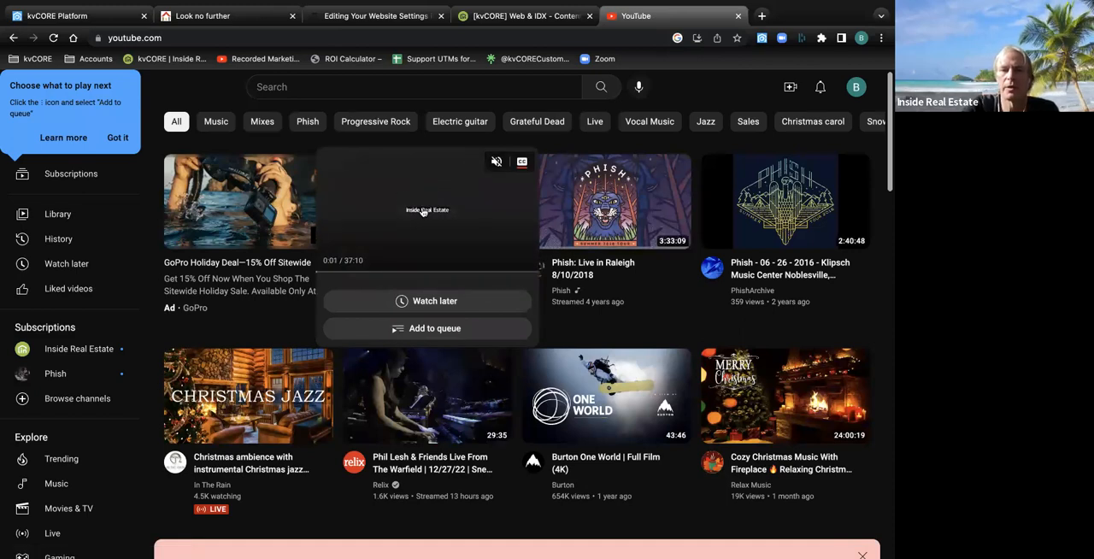
click(118, 137)
click(398, 211)
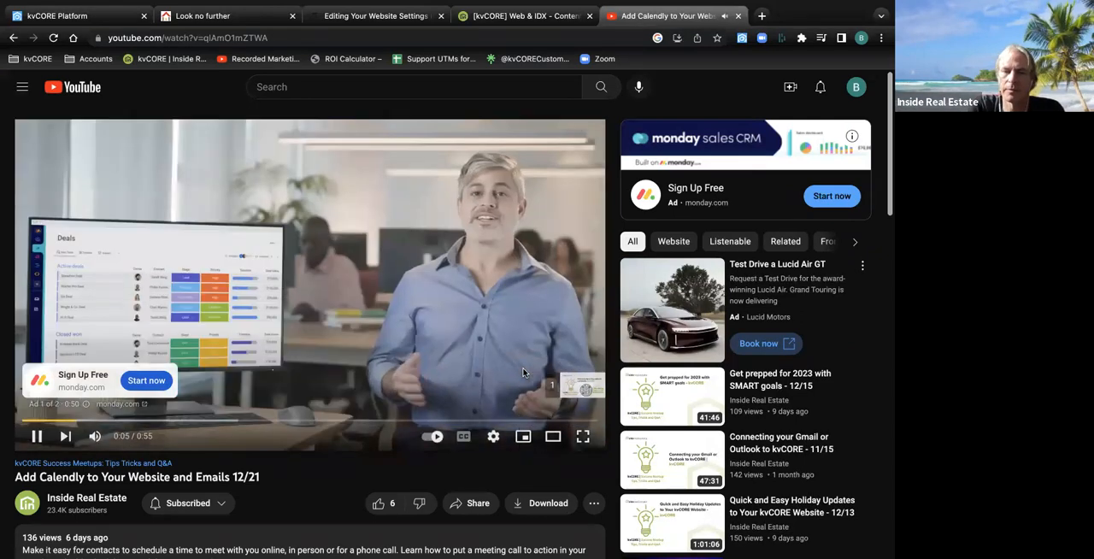
click(564, 386)
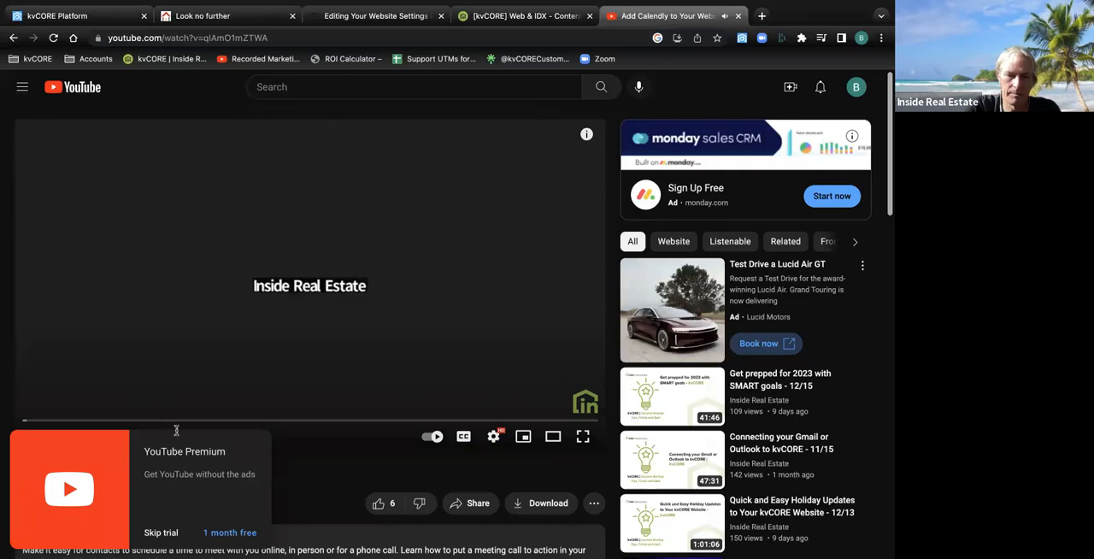
click(160, 533)
click(37, 436)
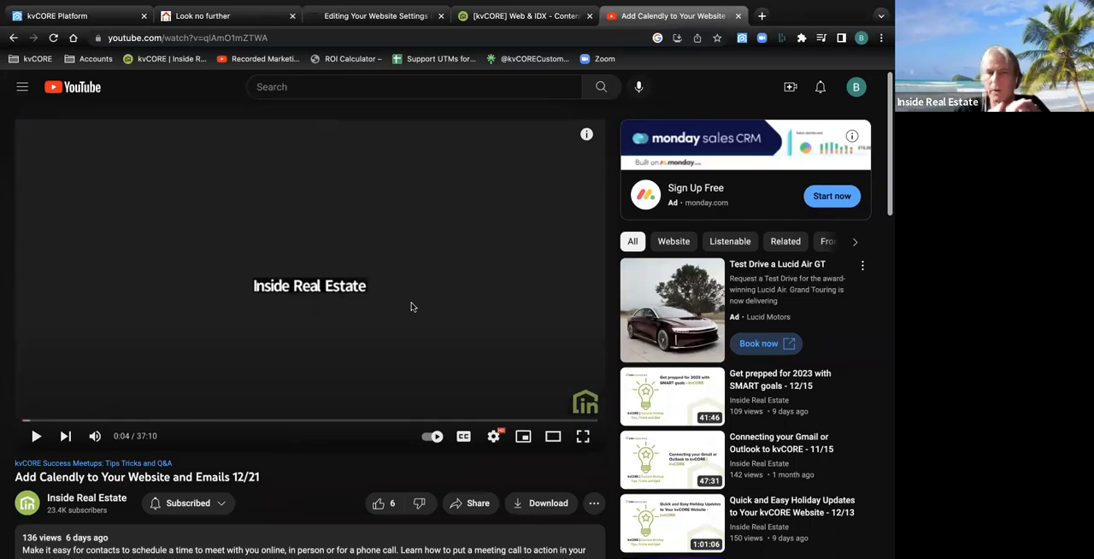
Copy the Calendly video's share link and open its embed code with the embed options
scroll(410, 307, down, 3)
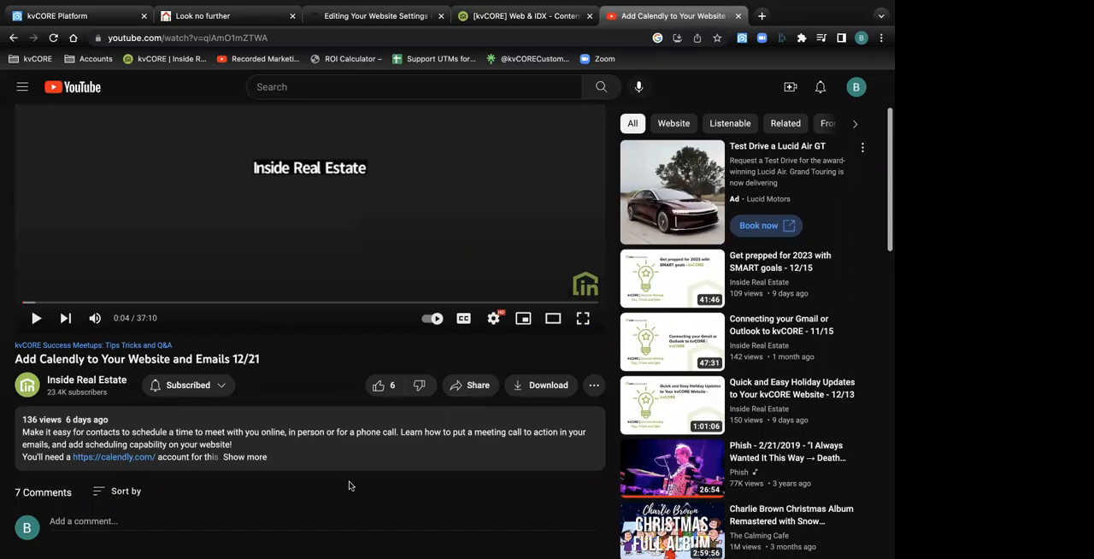
click(467, 386)
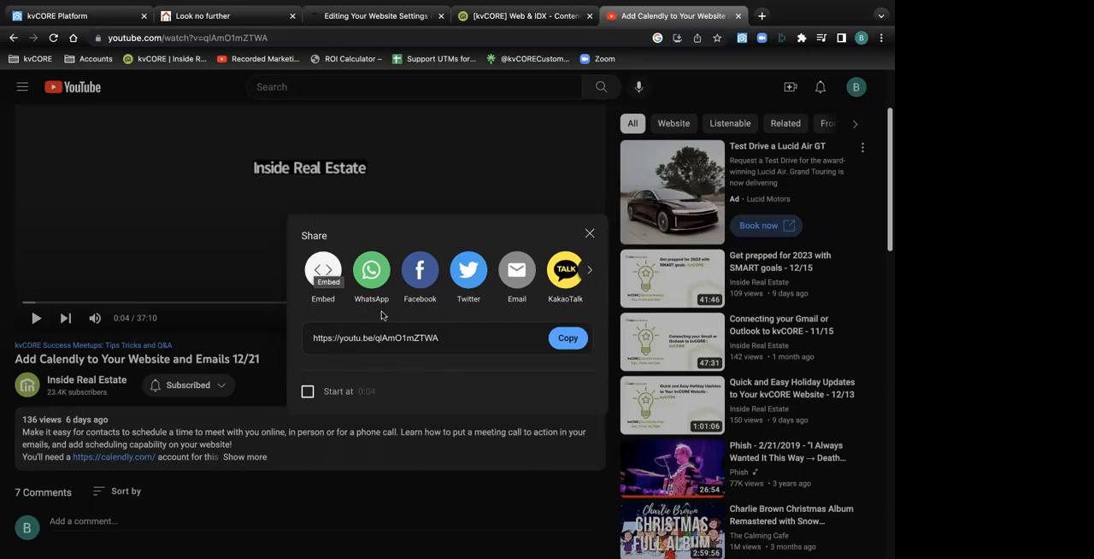
click(566, 341)
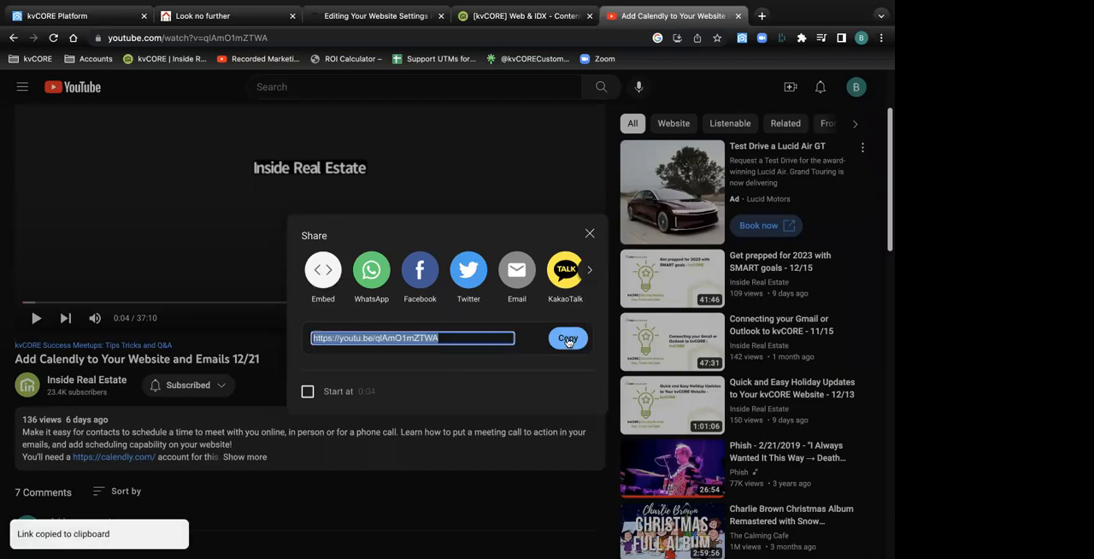
click(323, 270)
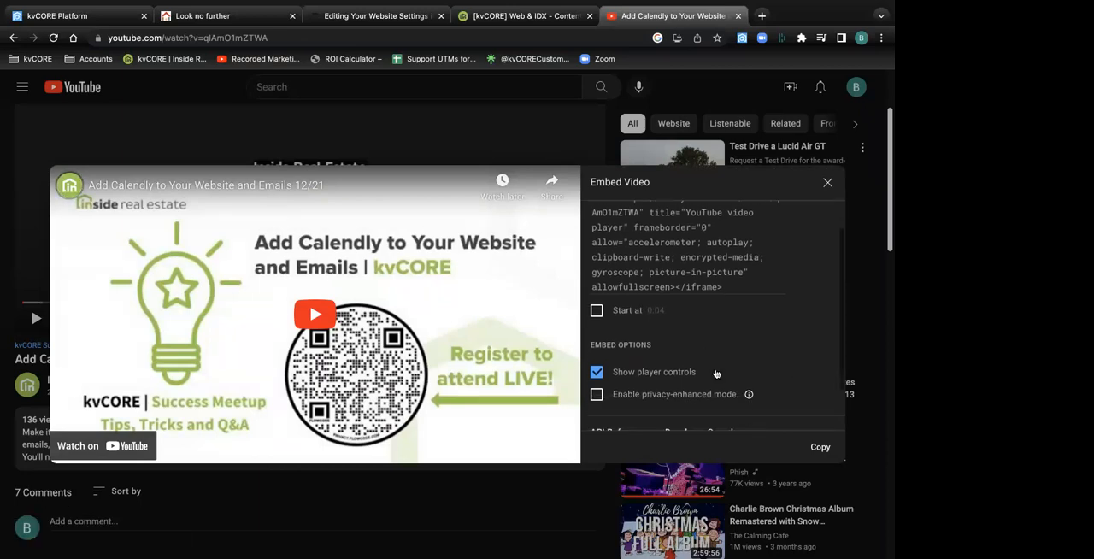
Review the embed options for the Calendly video and copy its iframe embed code with player controls shown
scroll(716, 373, down, 2)
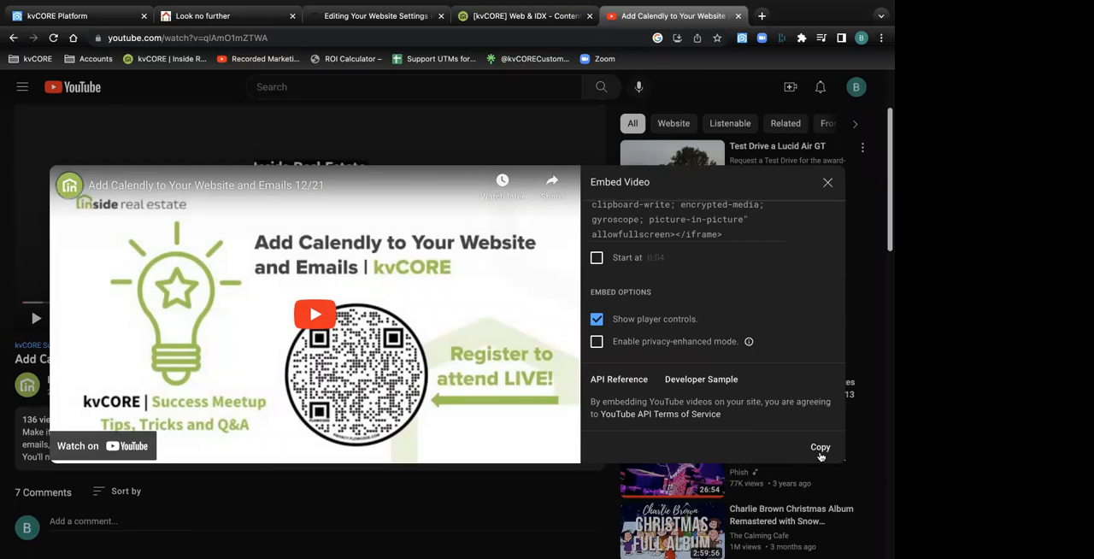
scroll(699, 269, up, 2)
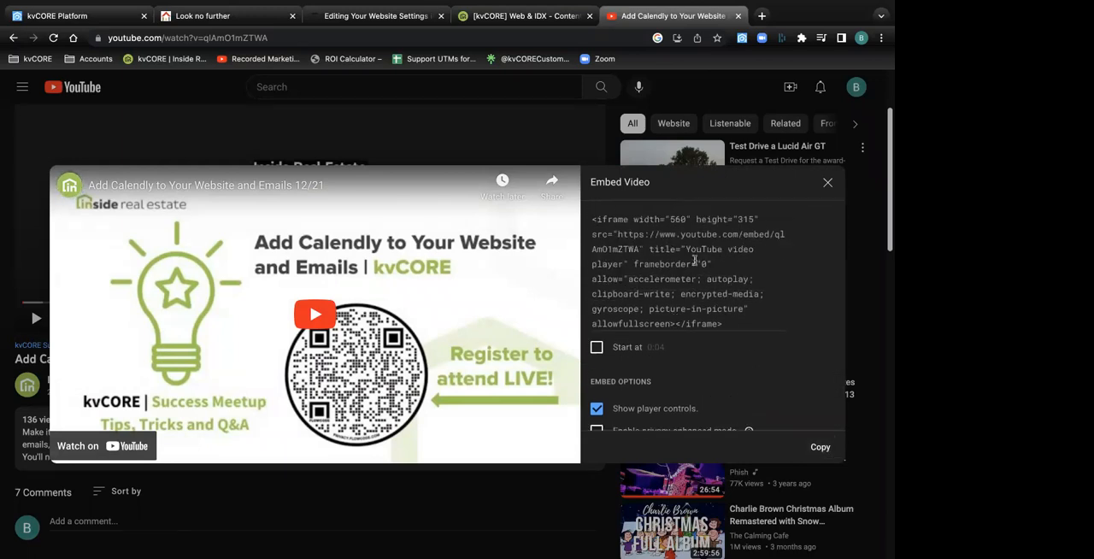
scroll(637, 304, down, 2)
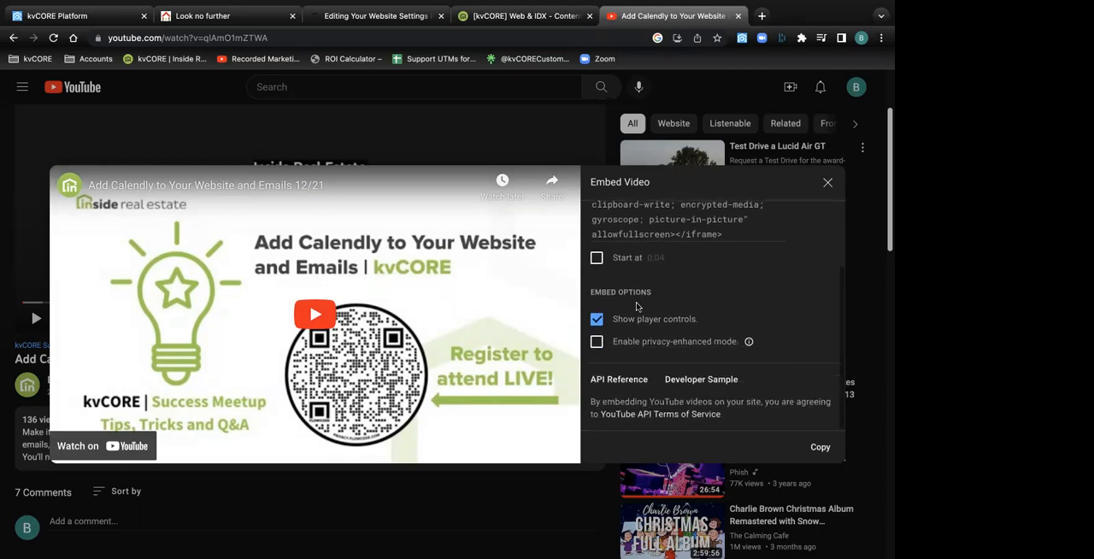
click(819, 448)
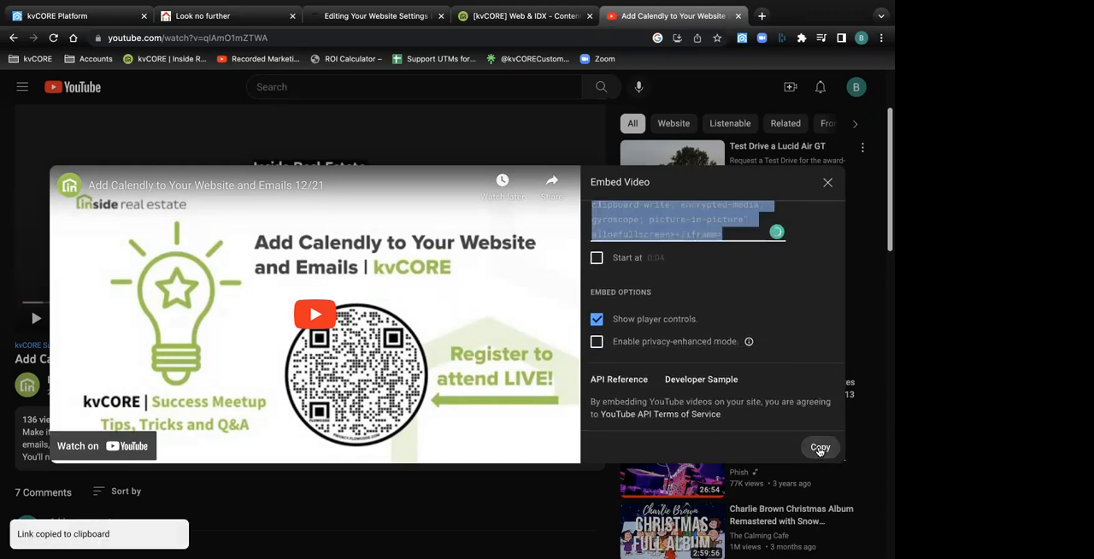
Back in kvCORE, paste the embed code at the end of the custom page's source code and save the code
click(86, 19)
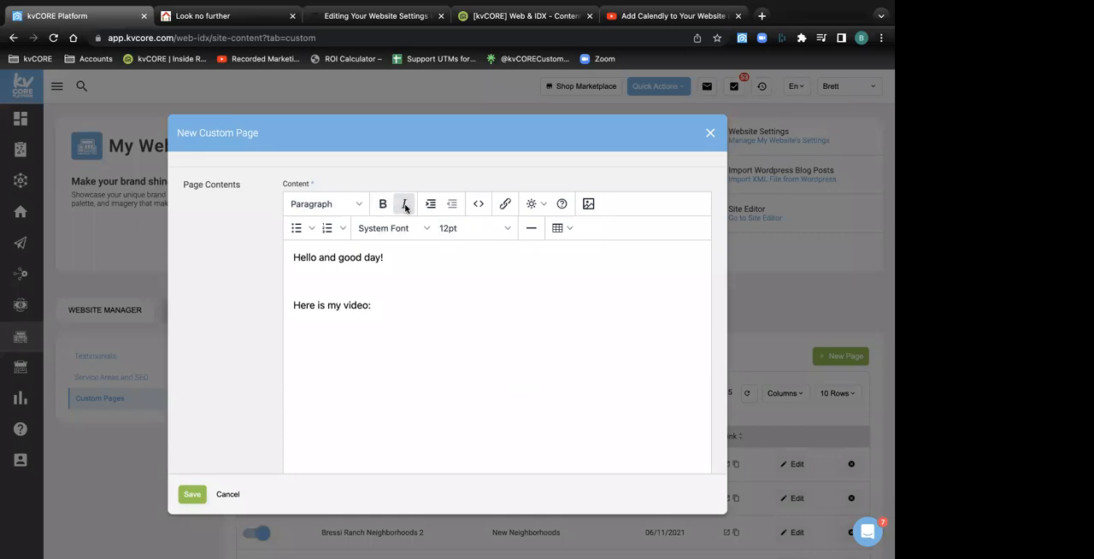
click(479, 206)
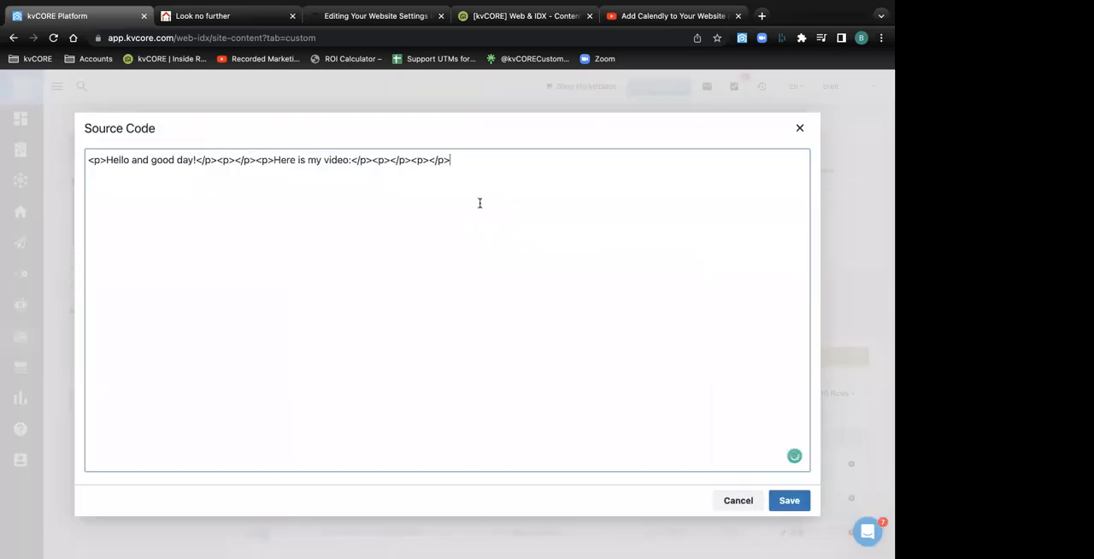
key(ctrl+v)
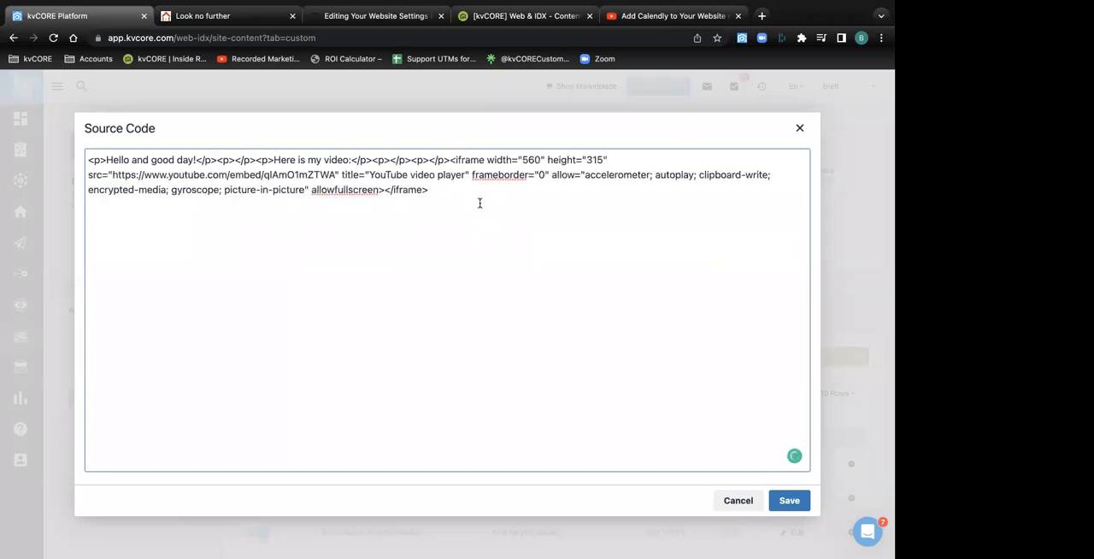
click(787, 501)
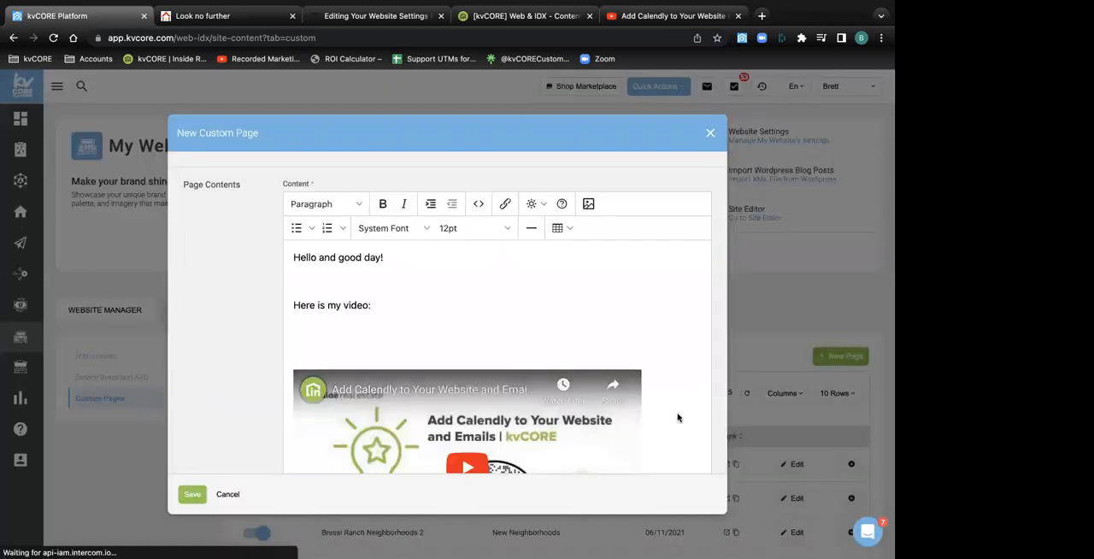
scroll(618, 366, down, 3)
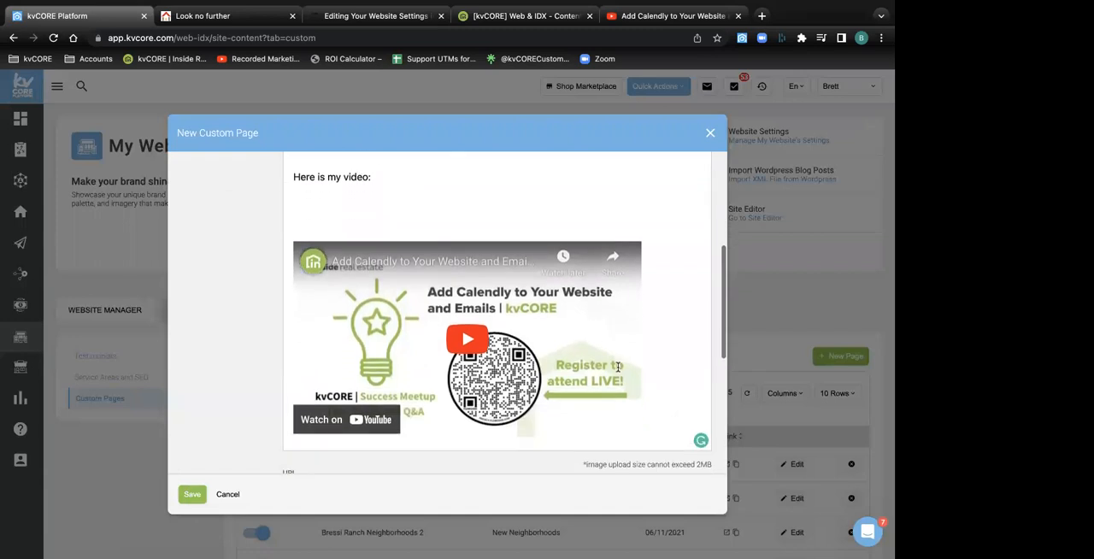
scroll(618, 366, up, 3)
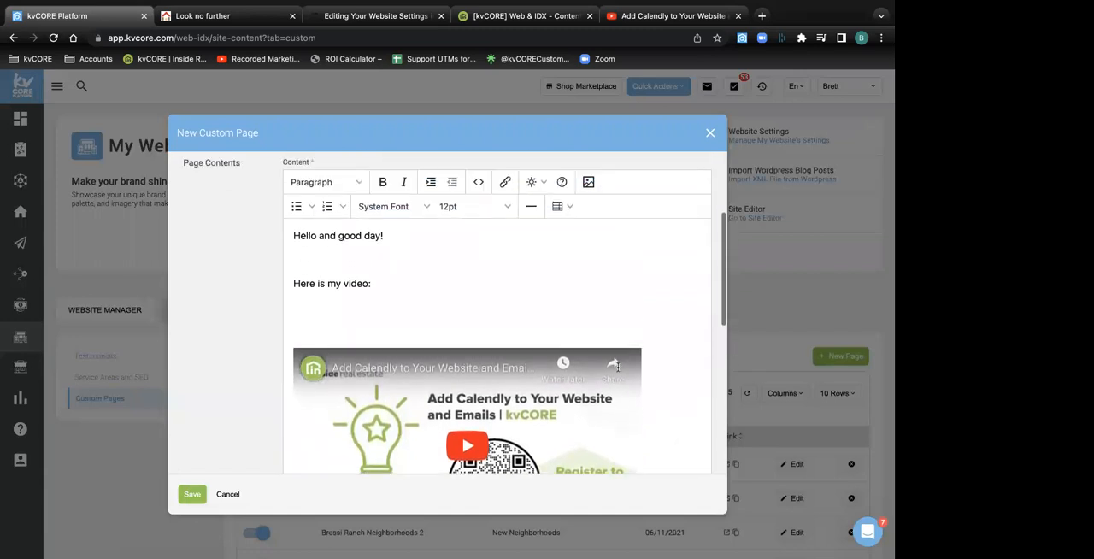
scroll(618, 367, up, 4)
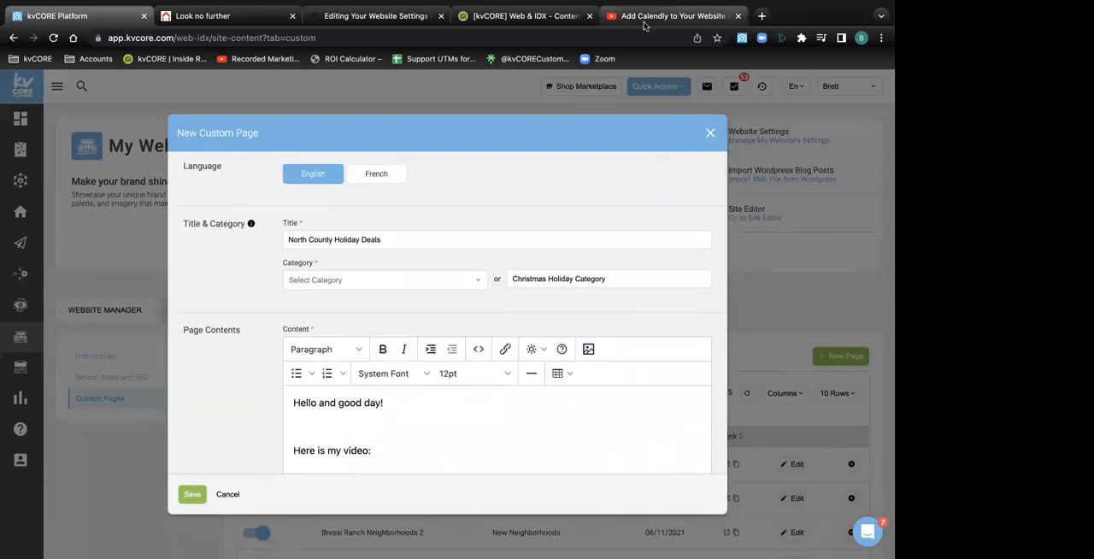
Return to YouTube, reload the Calendly video, pause it, and copy its embed code from the share options again
click(644, 23)
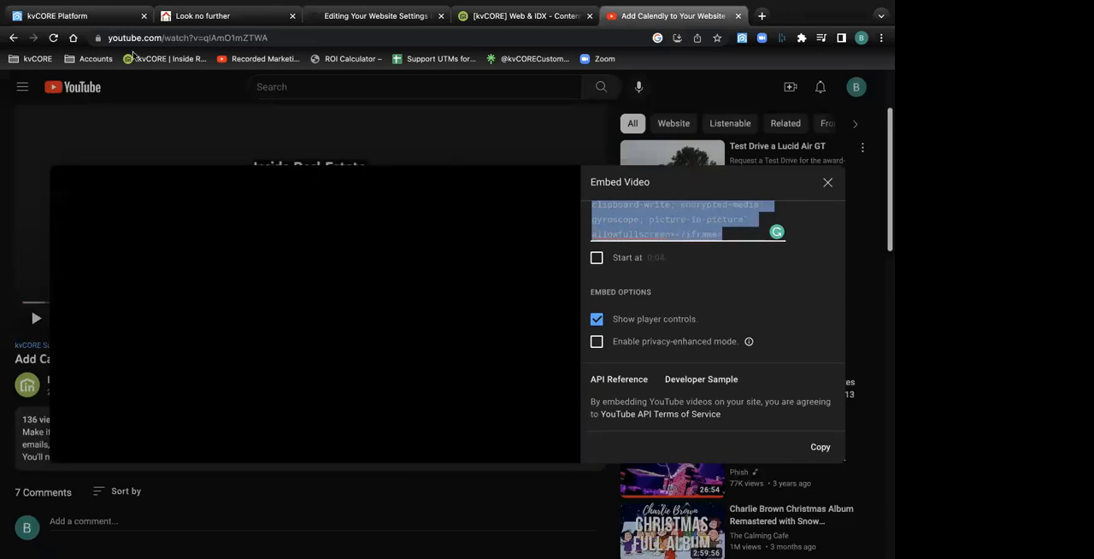
click(53, 38)
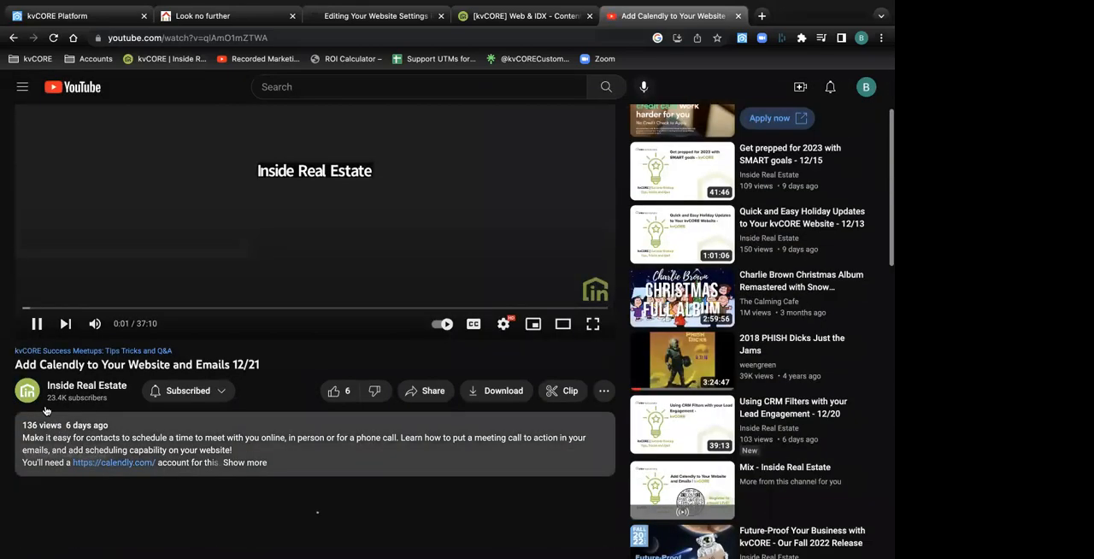
click(37, 323)
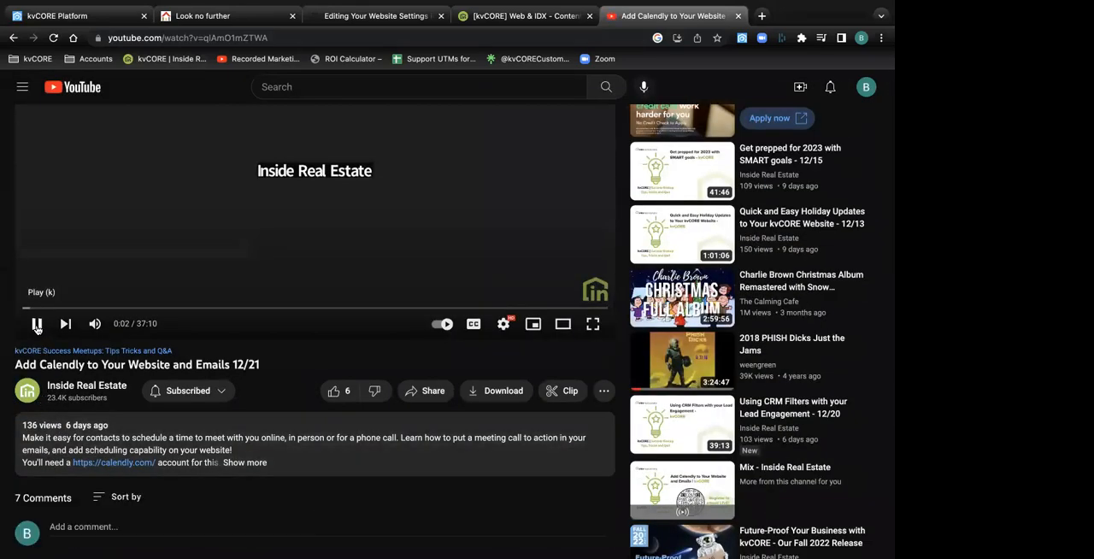
click(429, 392)
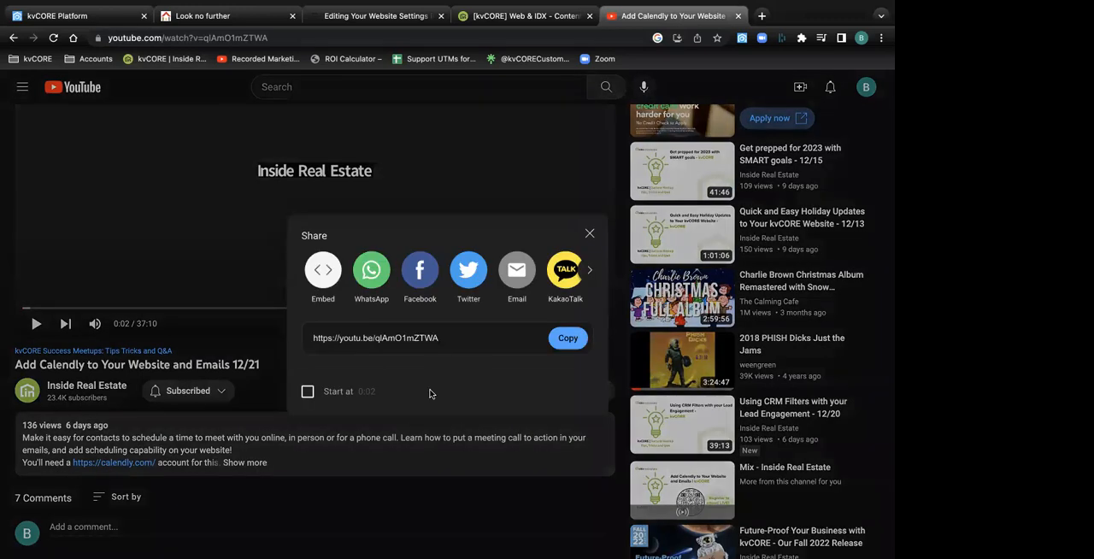
click(322, 272)
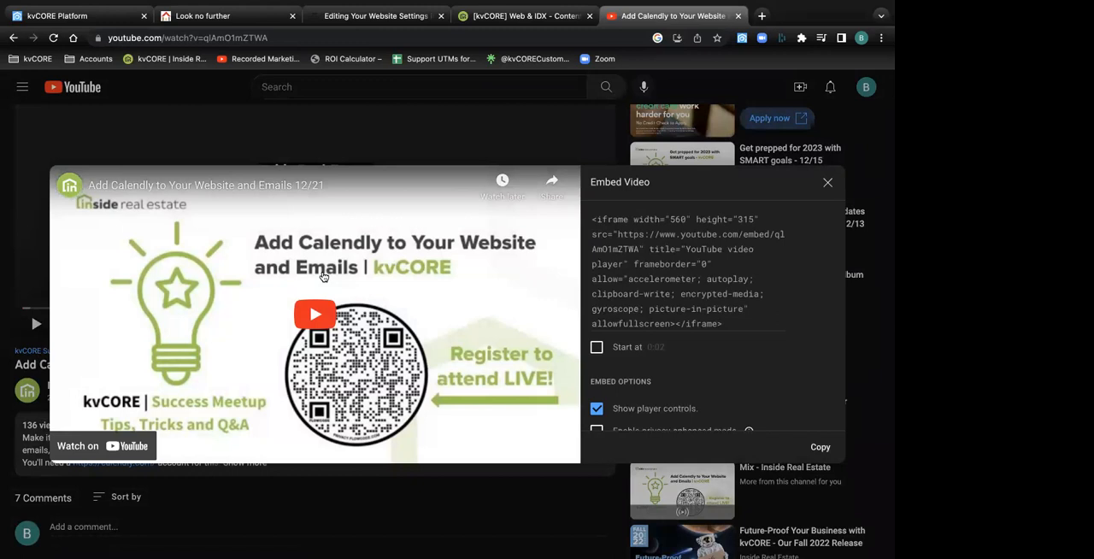
scroll(703, 353, down, 3)
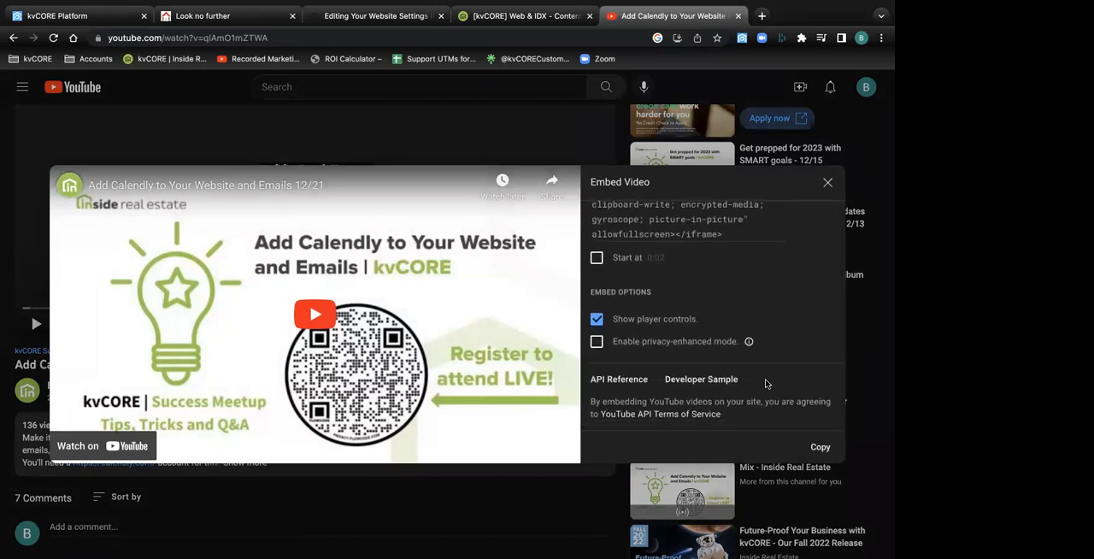
click(820, 447)
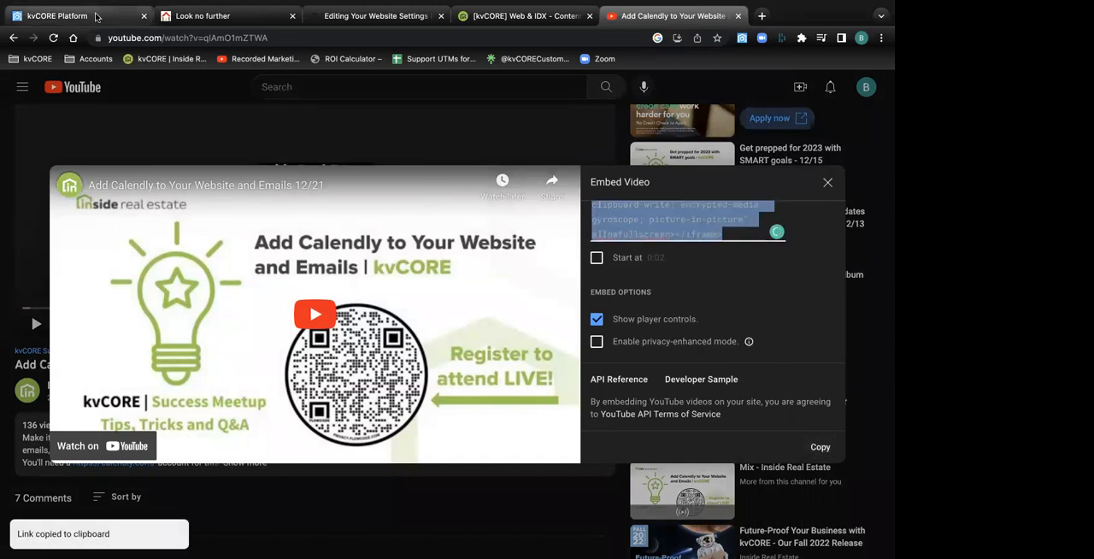
Return to kvCORE, examine the custom page's source code with the video embed, and close it without editing
click(96, 16)
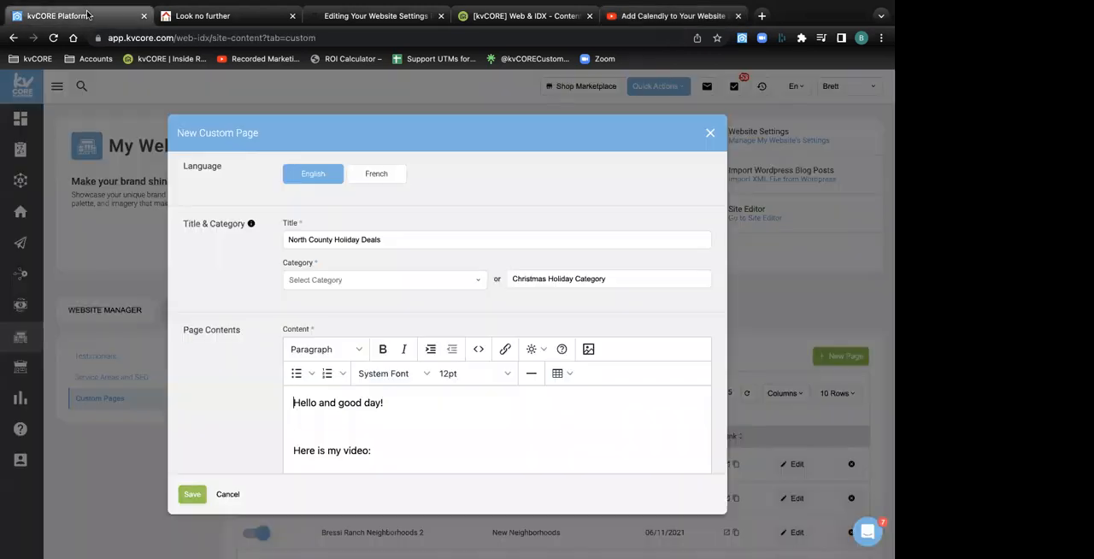
click(480, 350)
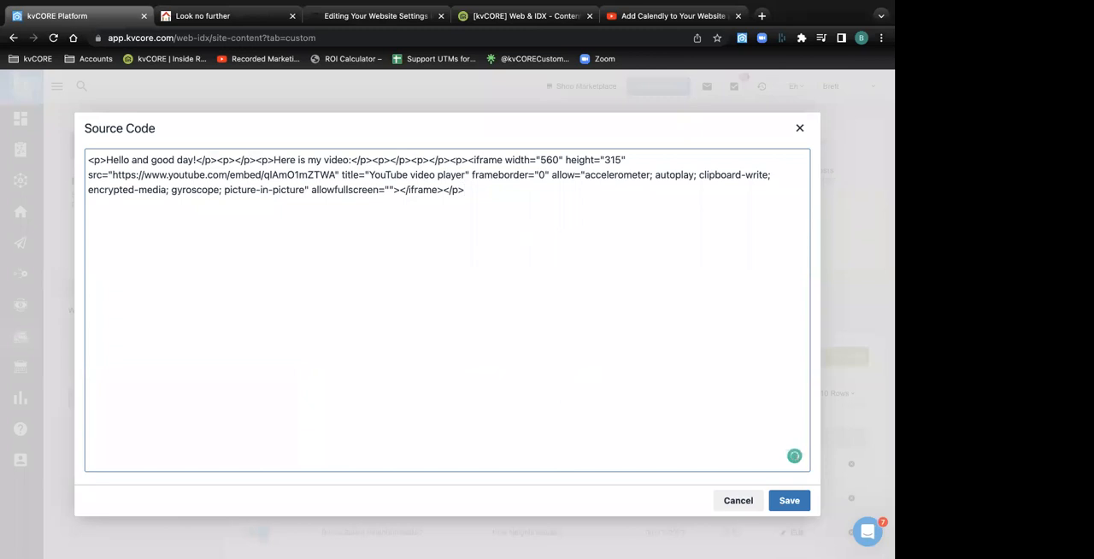
click(799, 128)
Add two blank lines beneath the embedded video in the page content
scroll(590, 374, down, 5)
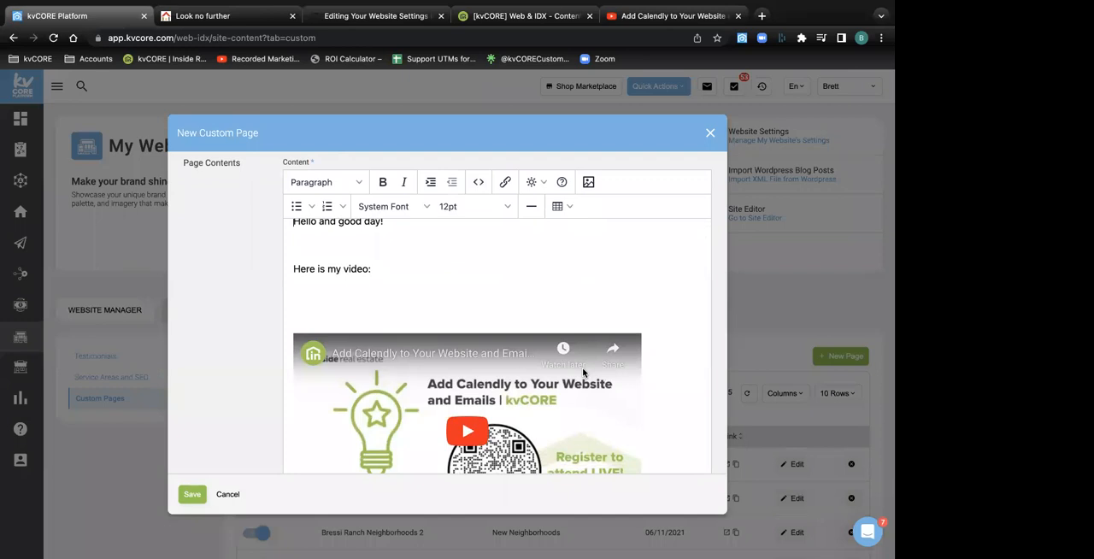
scroll(630, 378, down, 3)
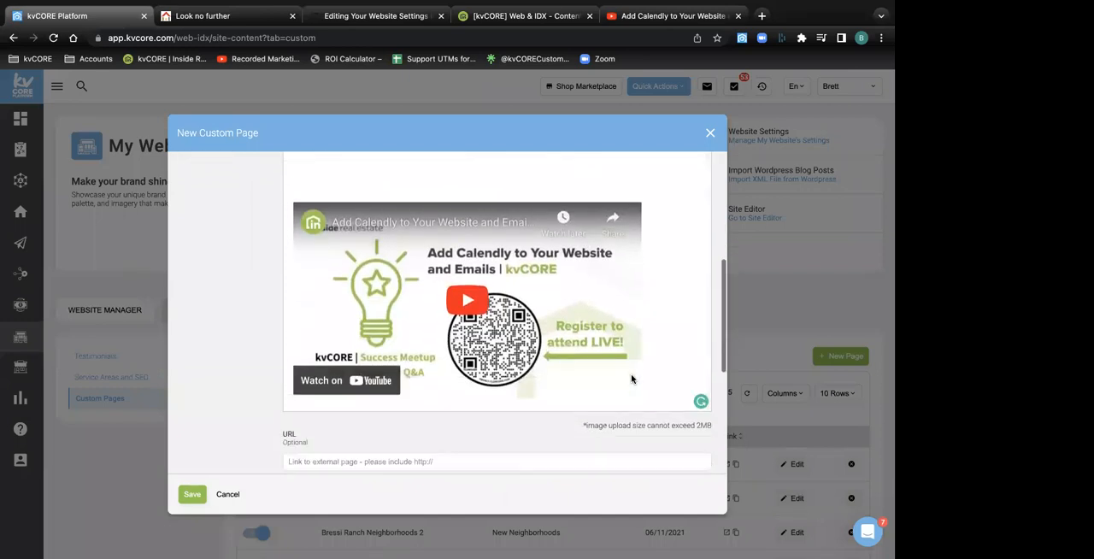
scroll(630, 379, down, 3)
scroll(630, 372, up, 4)
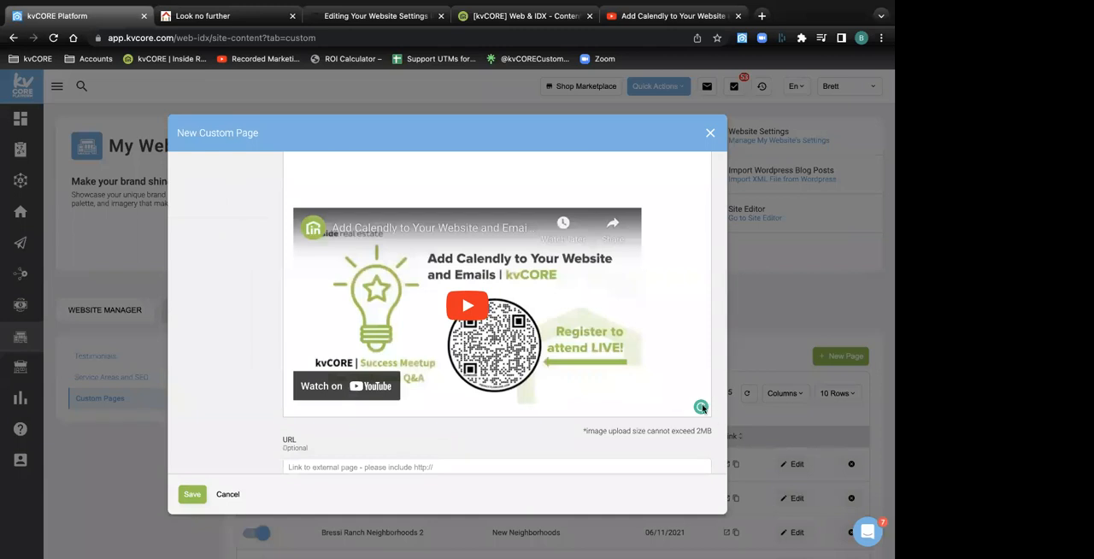
scroll(672, 419, up, 1)
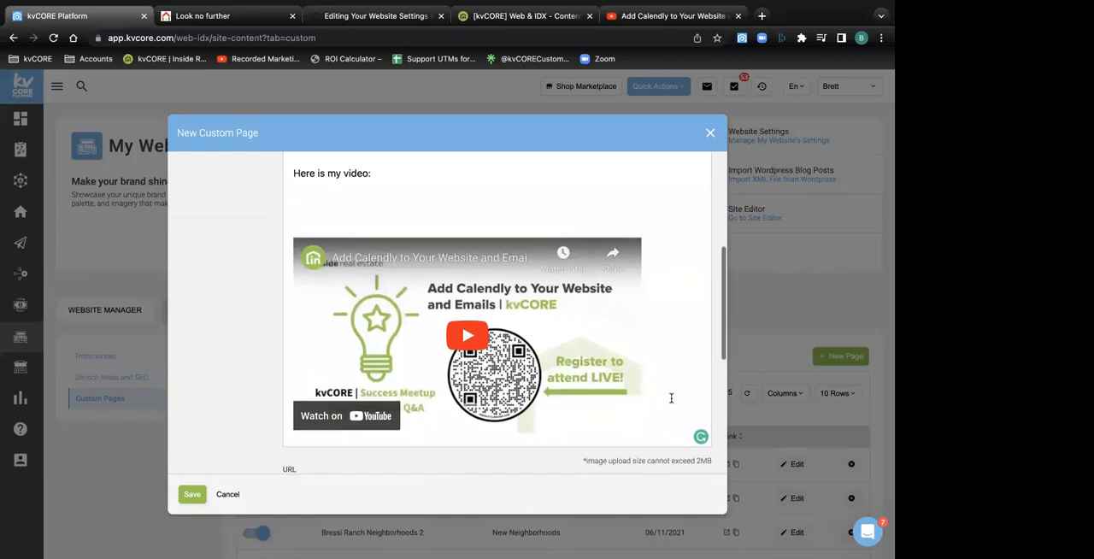
click(659, 239)
key(Return)
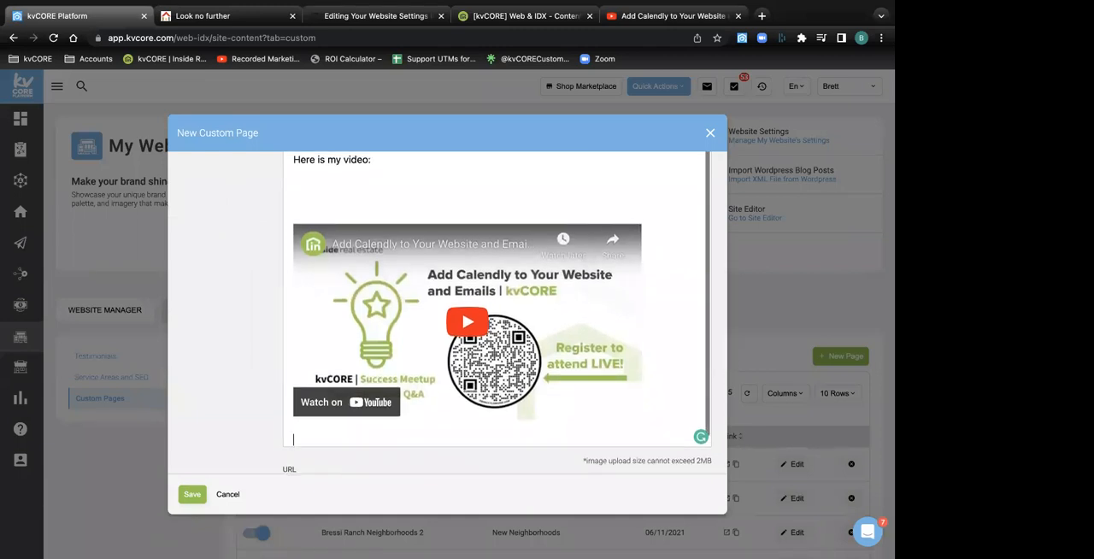
key(Return)
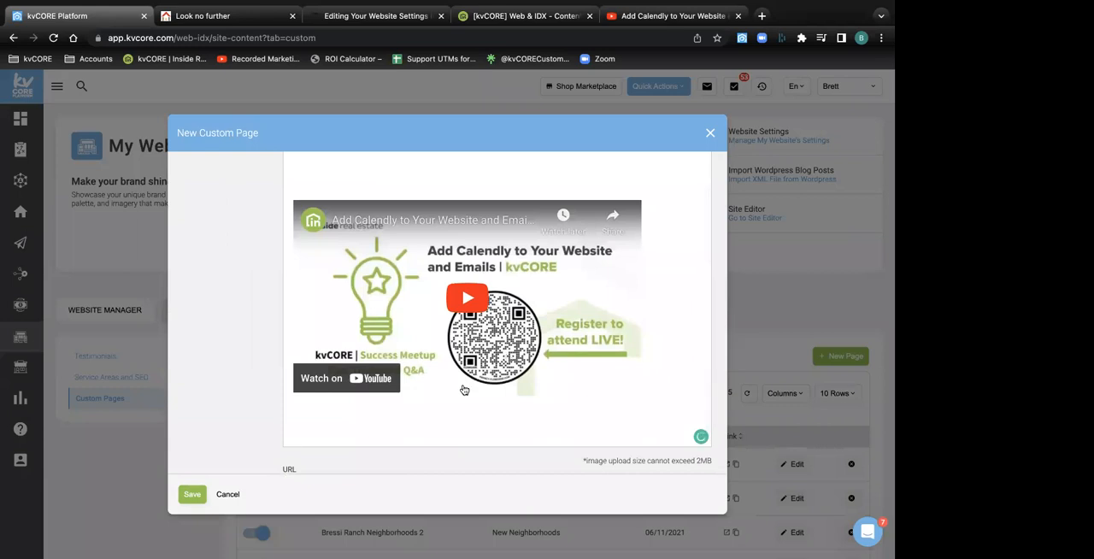
Upload the green house logo image from the computer and insert it below the video at 200 by 200
scroll(316, 439, up, 10)
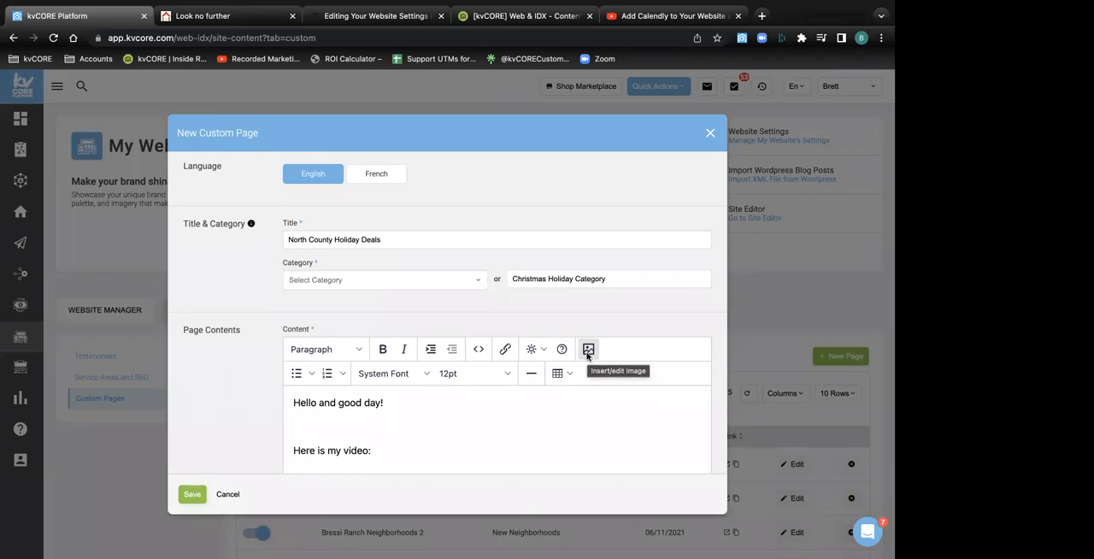
click(588, 350)
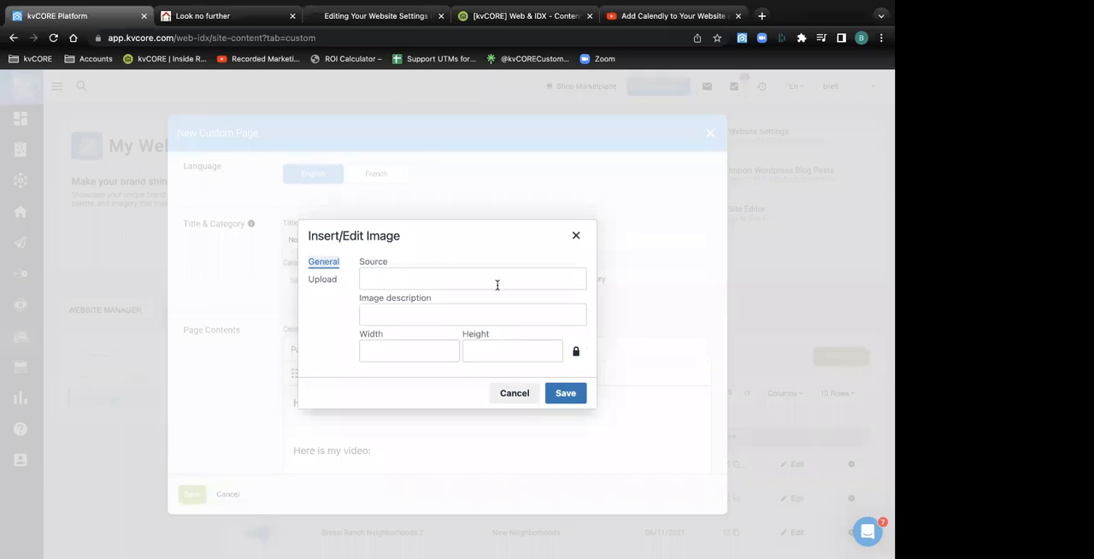
click(317, 280)
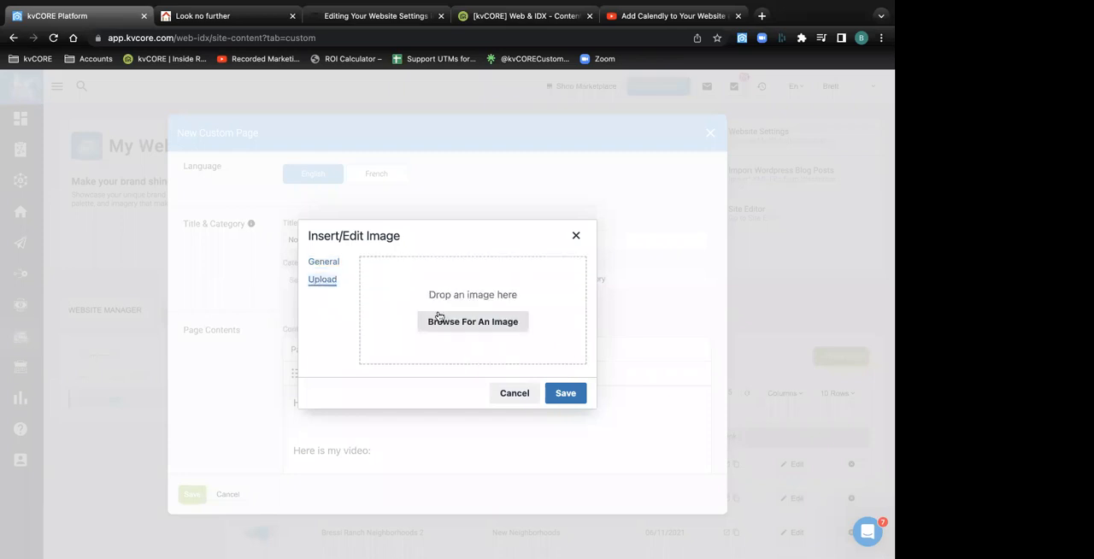
click(464, 323)
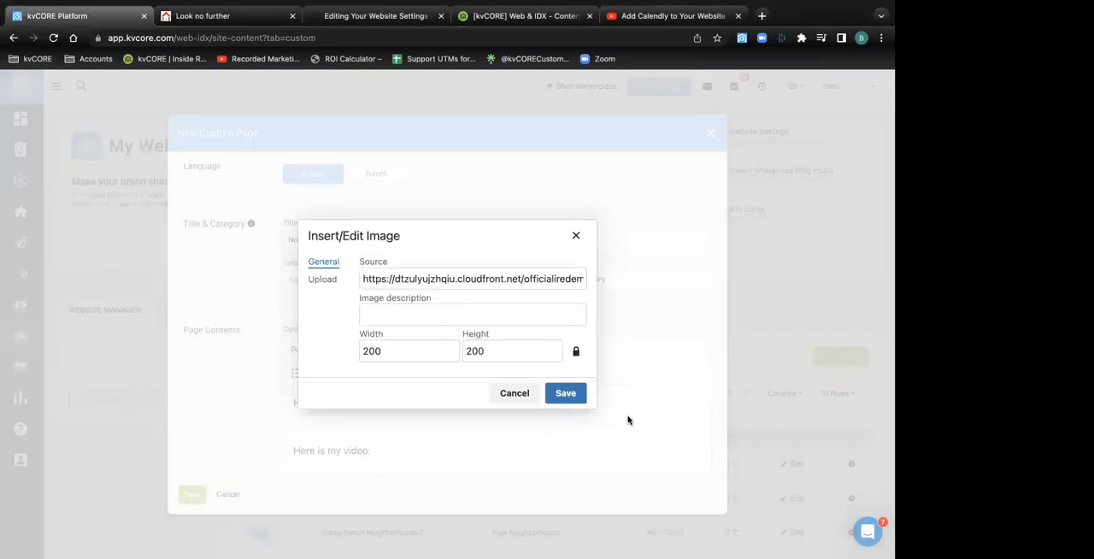
click(566, 393)
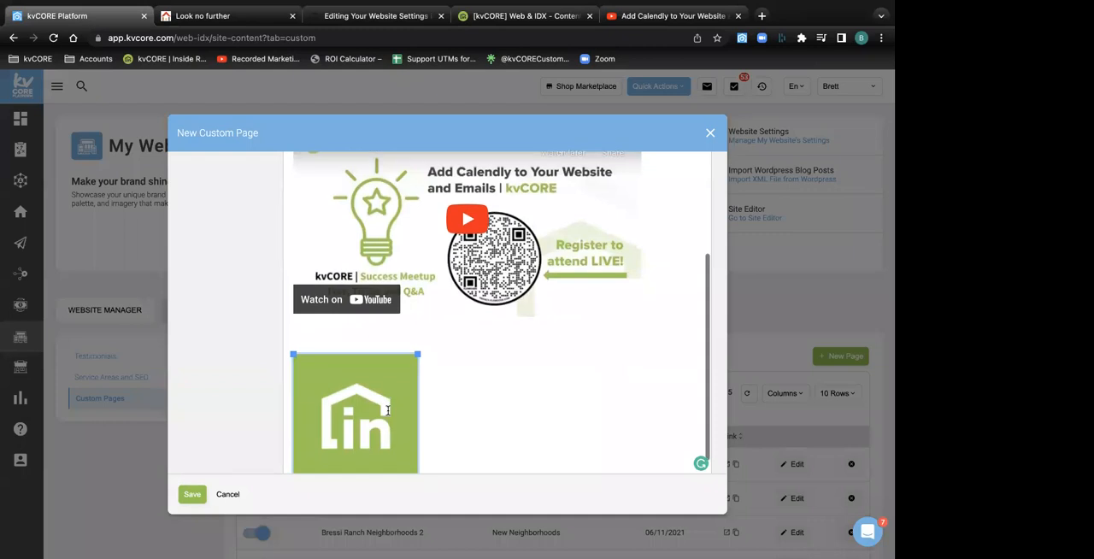
Start a new line in the page content after the inserted logo image
scroll(387, 411, down, 1)
click(439, 456)
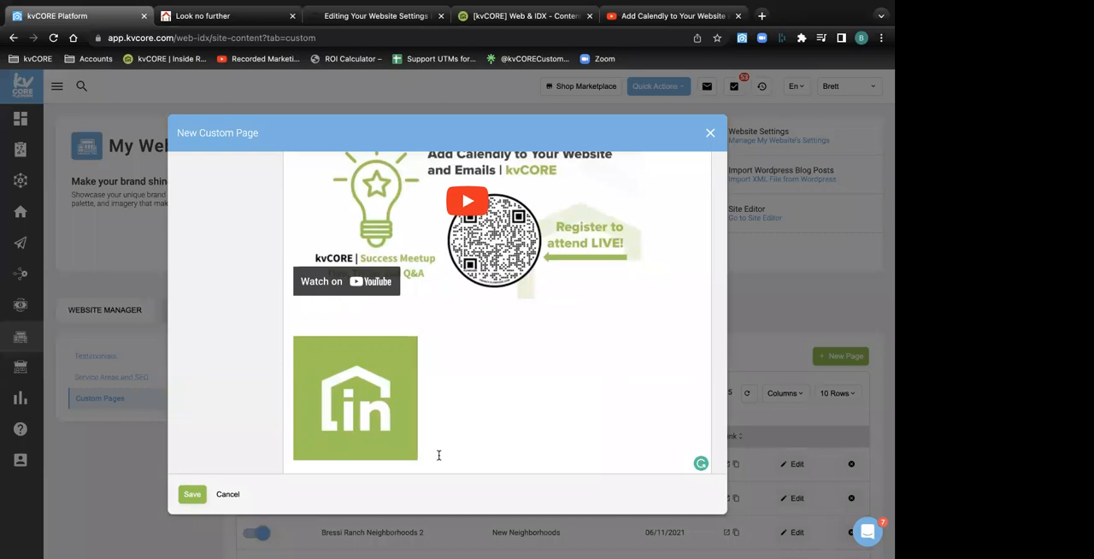
key(Return)
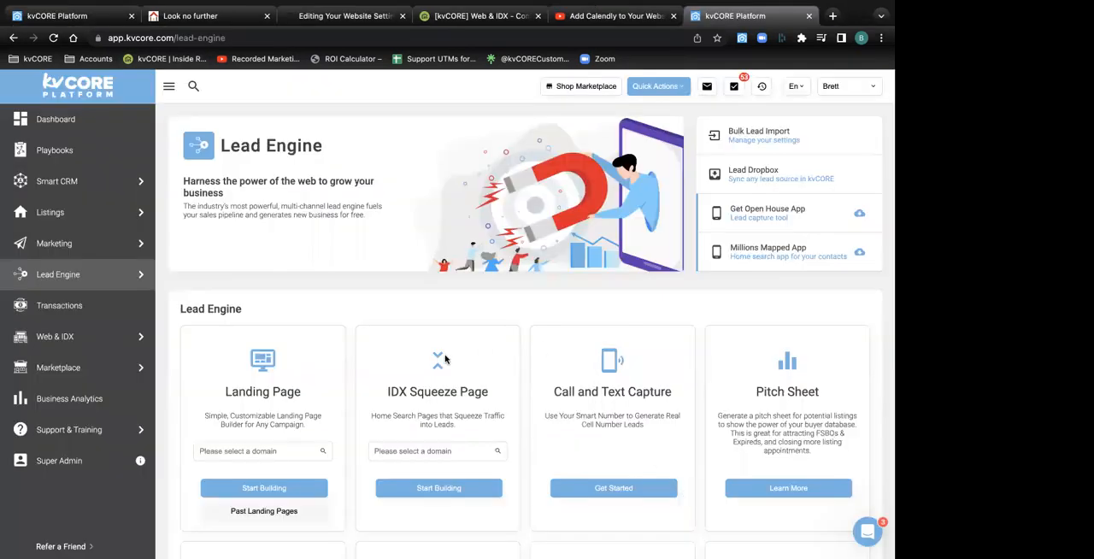
On the Lead Engine page, find the IDX Squeeze Page option and highlight its title
scroll(320, 321, down, 2)
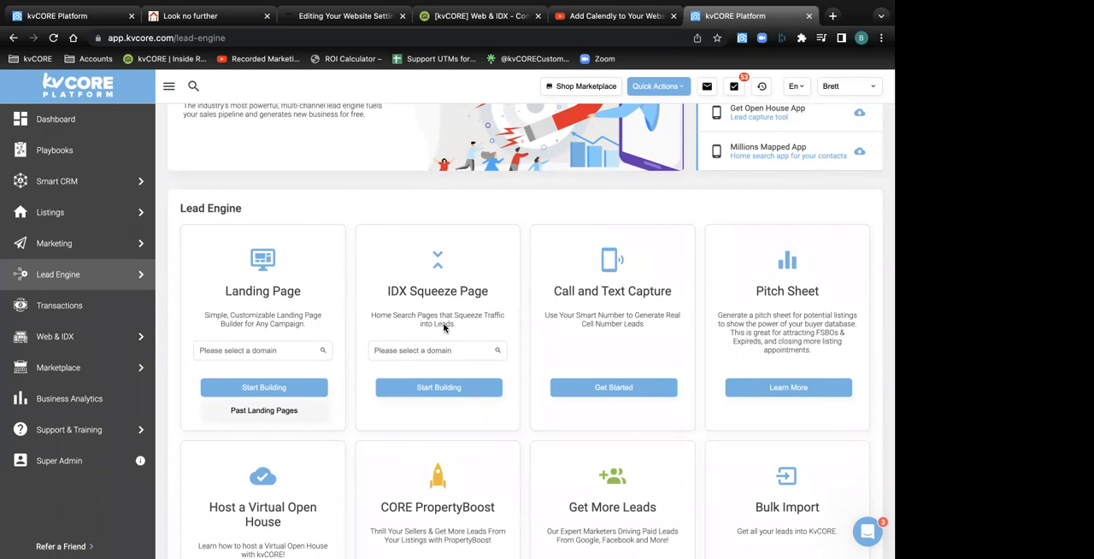
drag(489, 291, 374, 292)
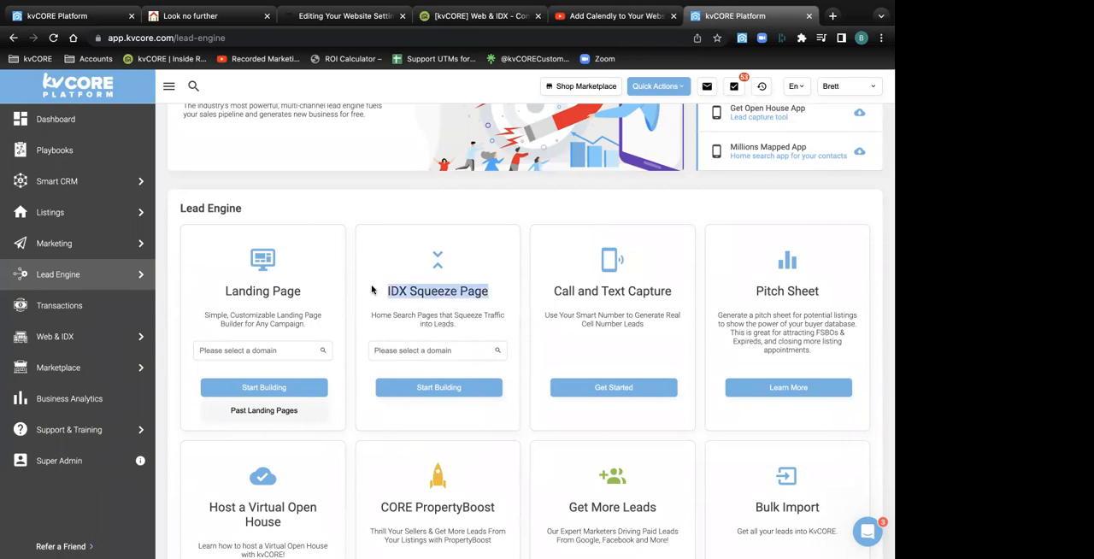
Start building an IDX Squeeze Page on the available demo account domain
click(400, 350)
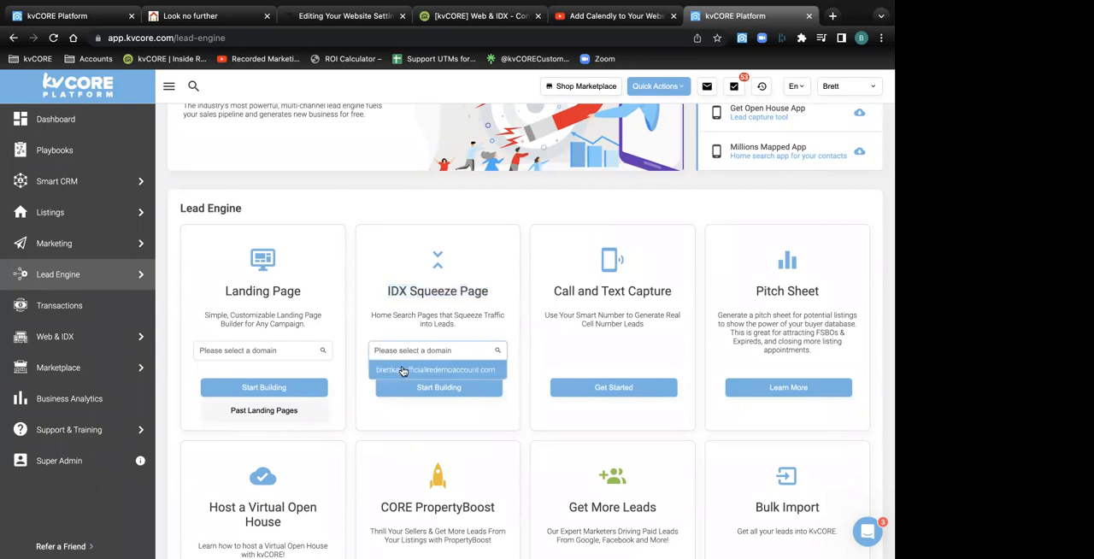
click(406, 370)
click(427, 387)
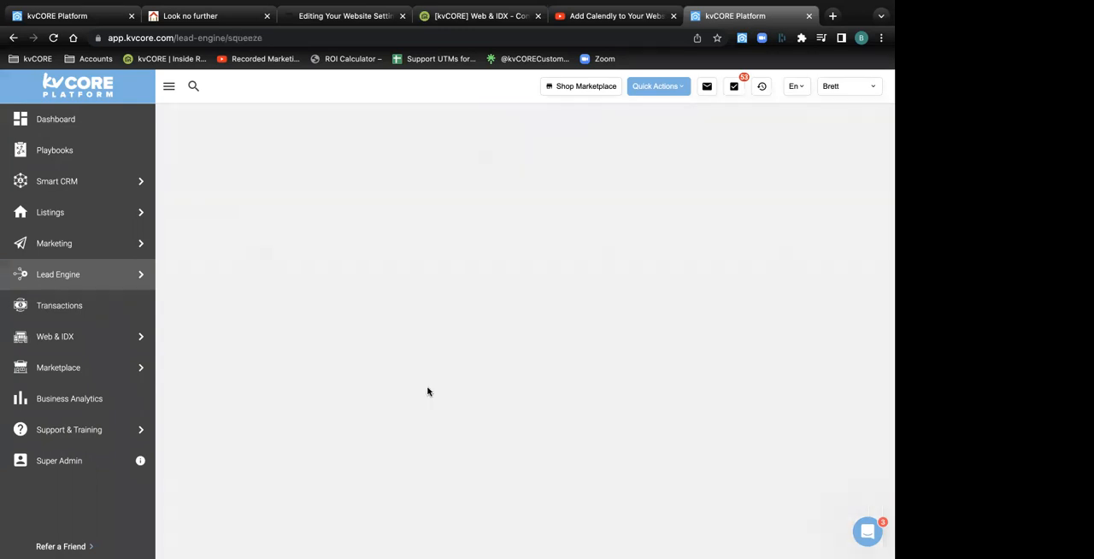
Set the multi-property squeeze page's search location to City : Carlsbad, CA
click(224, 297)
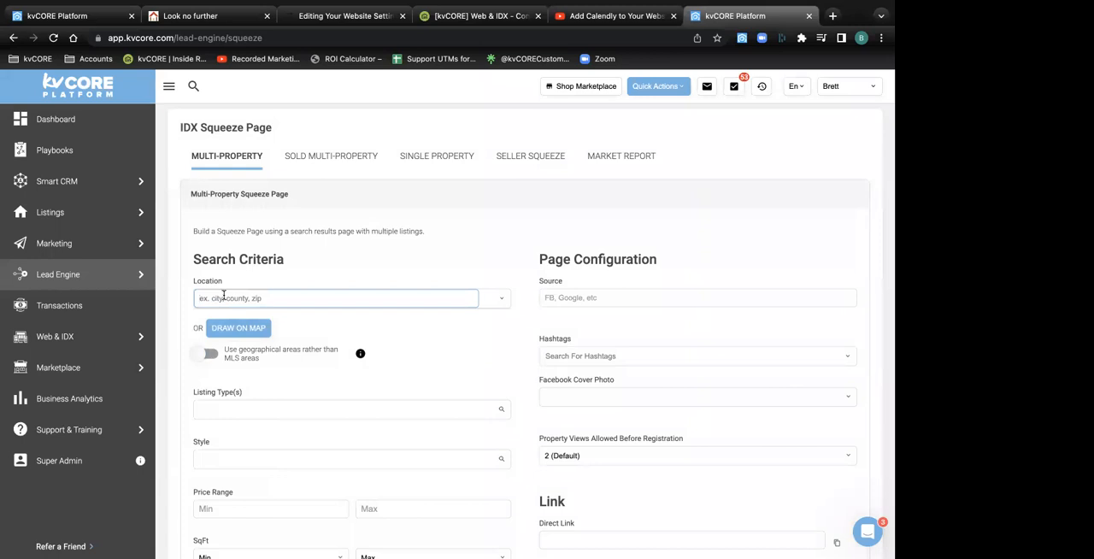
text(carls)
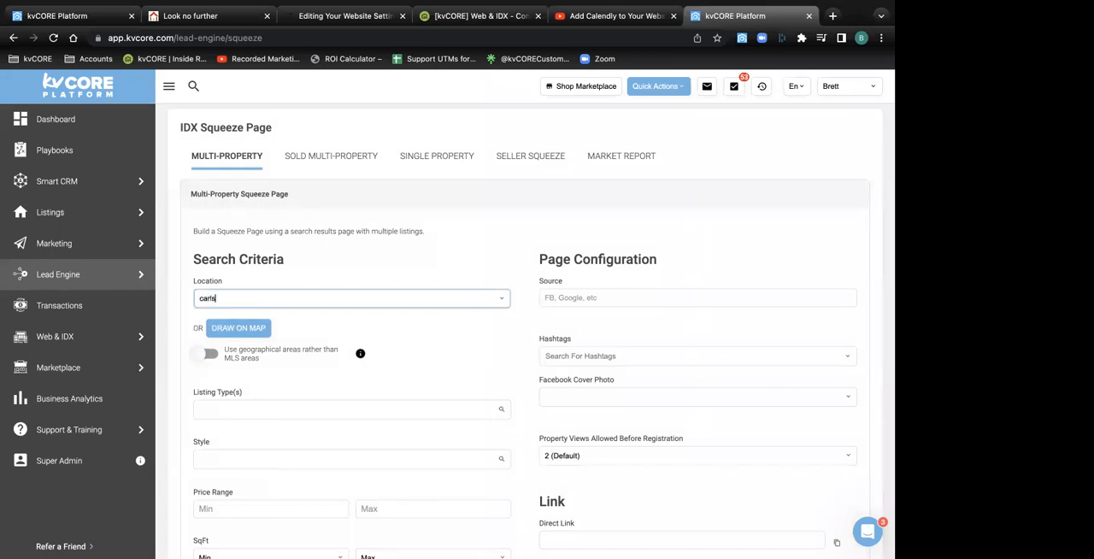
text(bad)
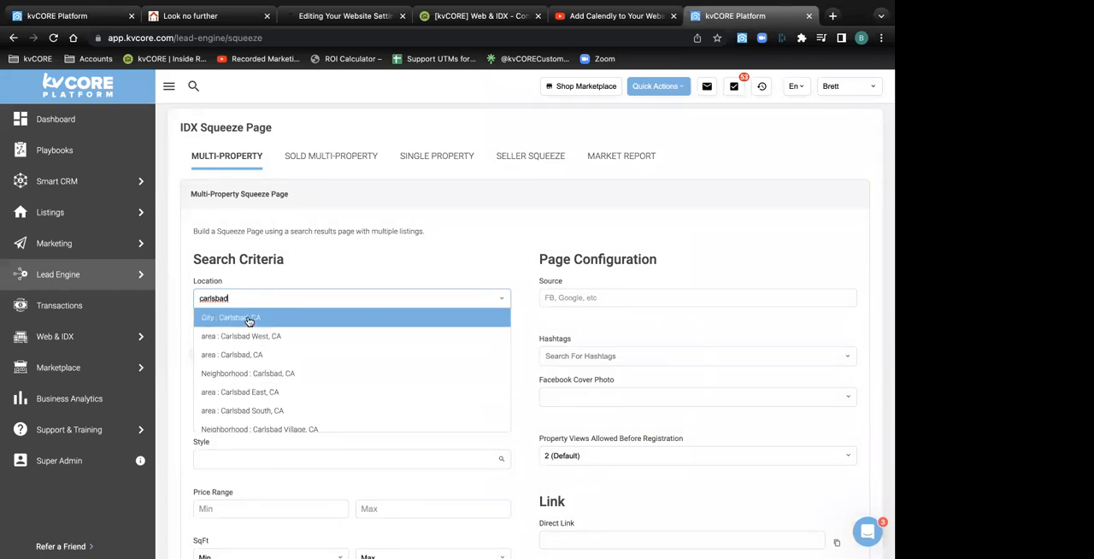
click(250, 319)
Add the Reduced option to the search criteria and generate the squeeze page links
scroll(219, 318, down, 5)
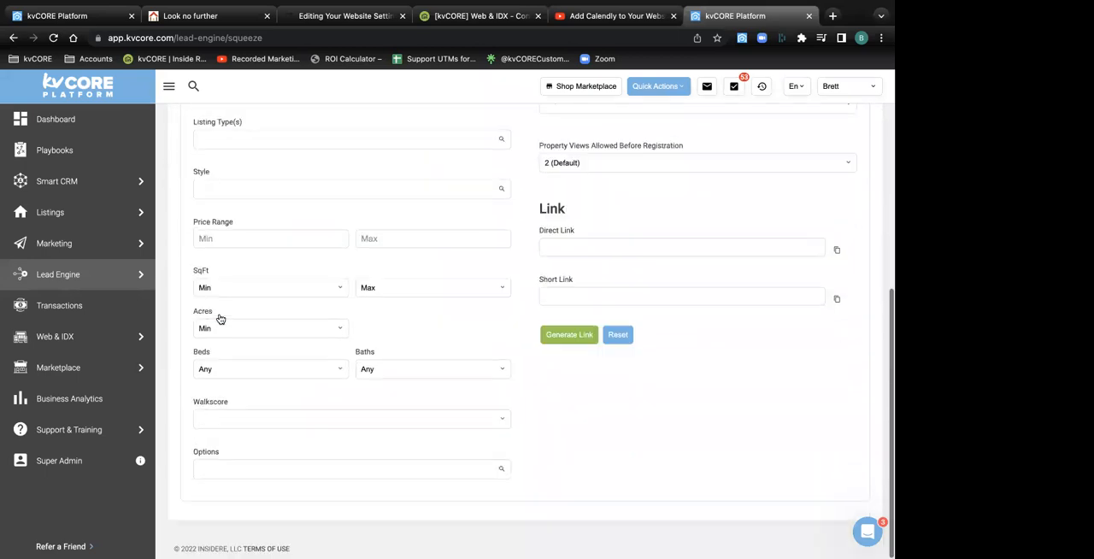
click(206, 470)
scroll(213, 506, down, 5)
scroll(215, 506, down, 5)
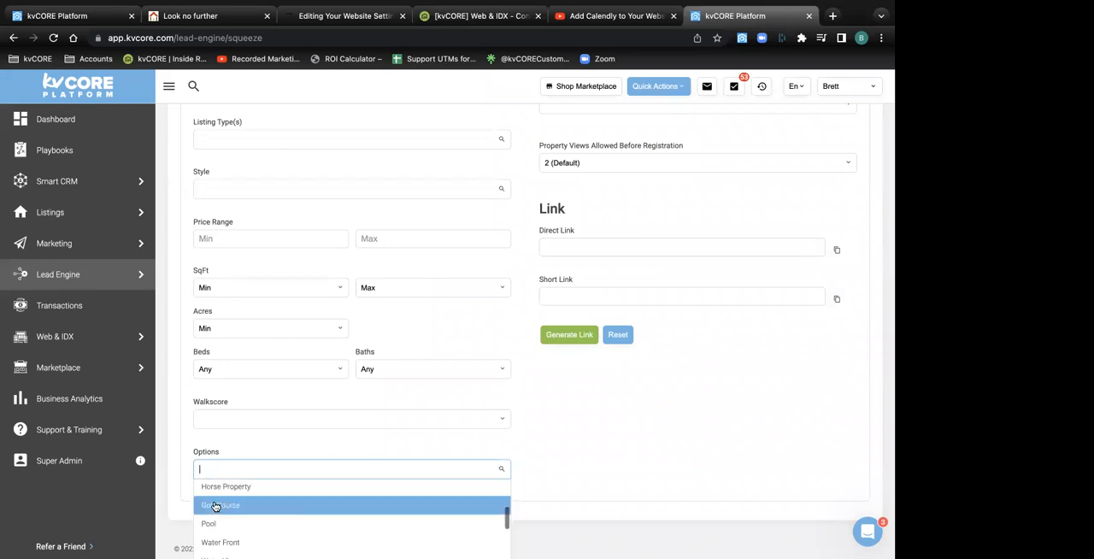
click(216, 506)
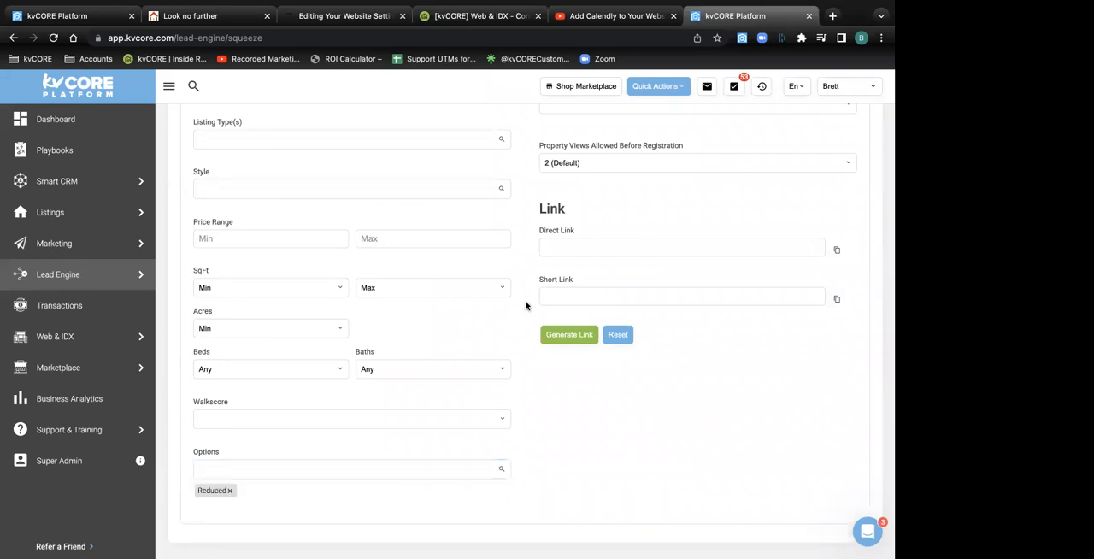
click(570, 338)
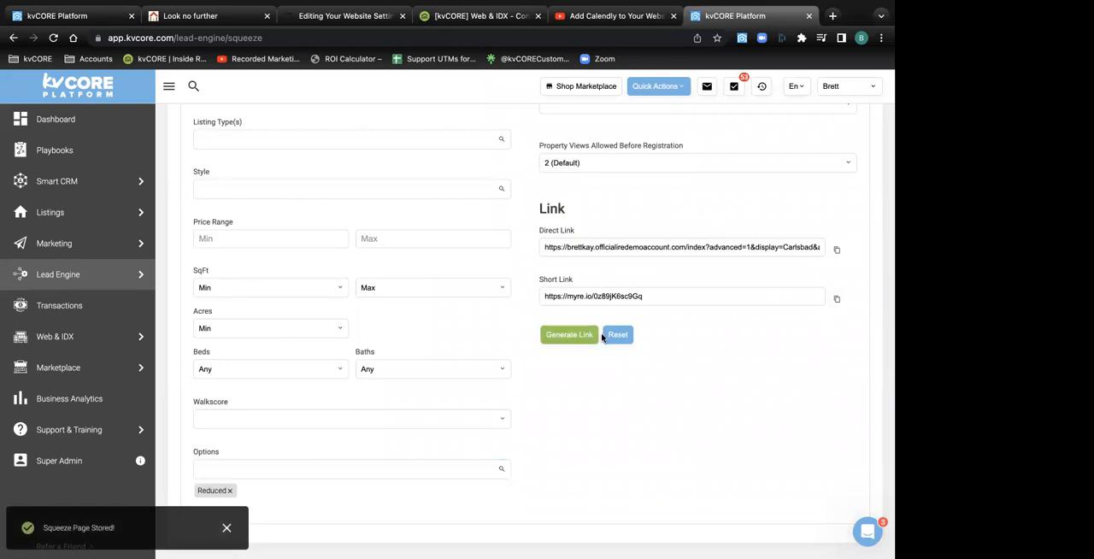
Copy the squeeze page's direct link and open it in a new browser tab
scroll(570, 339, up, 3)
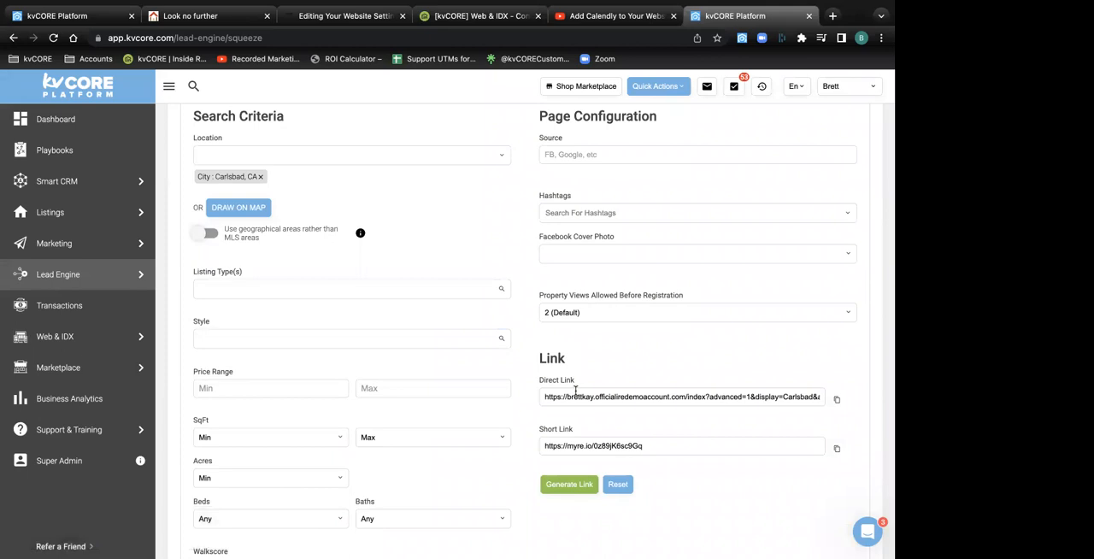
click(837, 400)
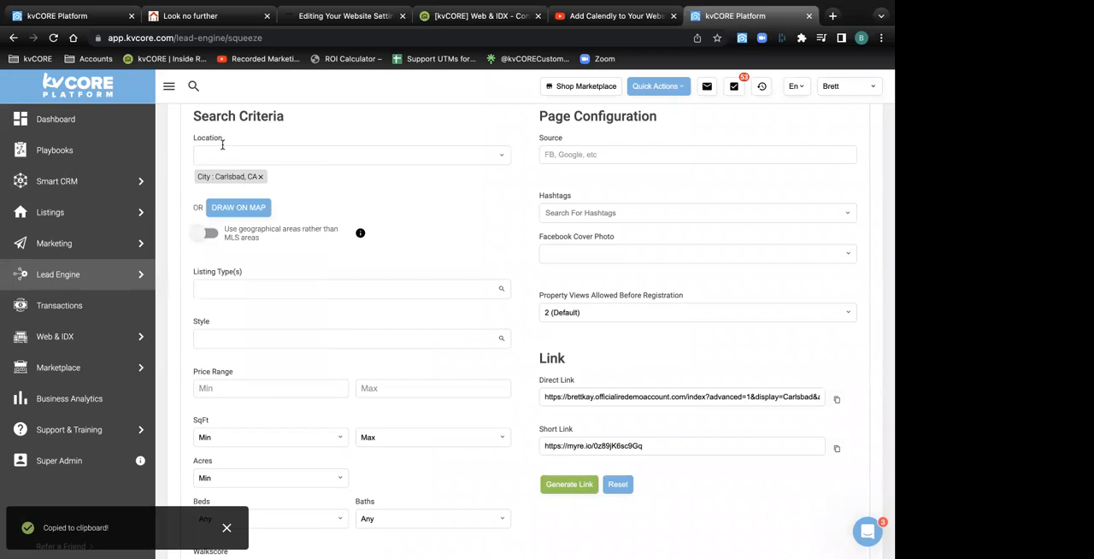
scroll(222, 145, down, 4)
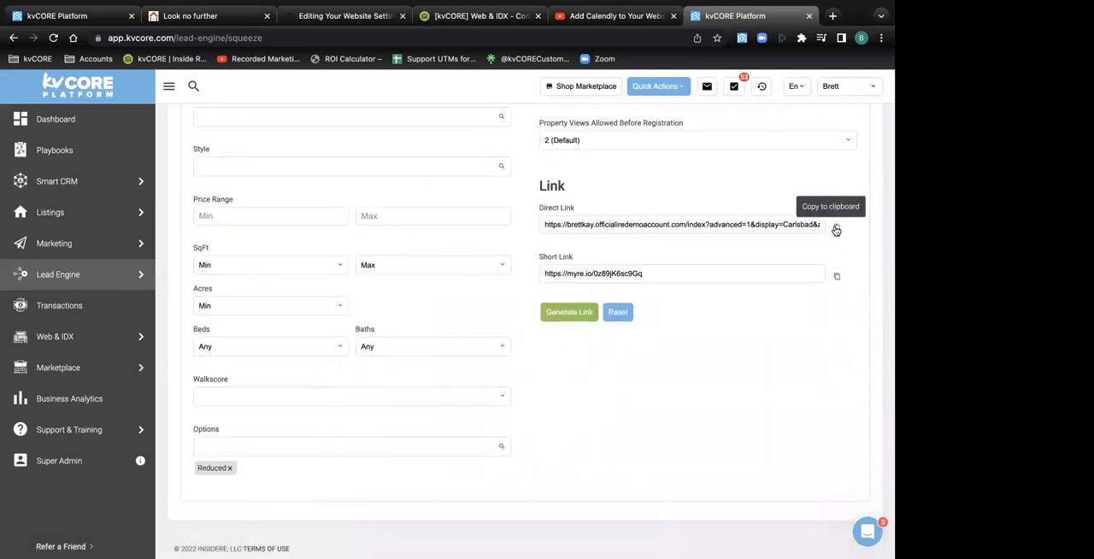
click(833, 15)
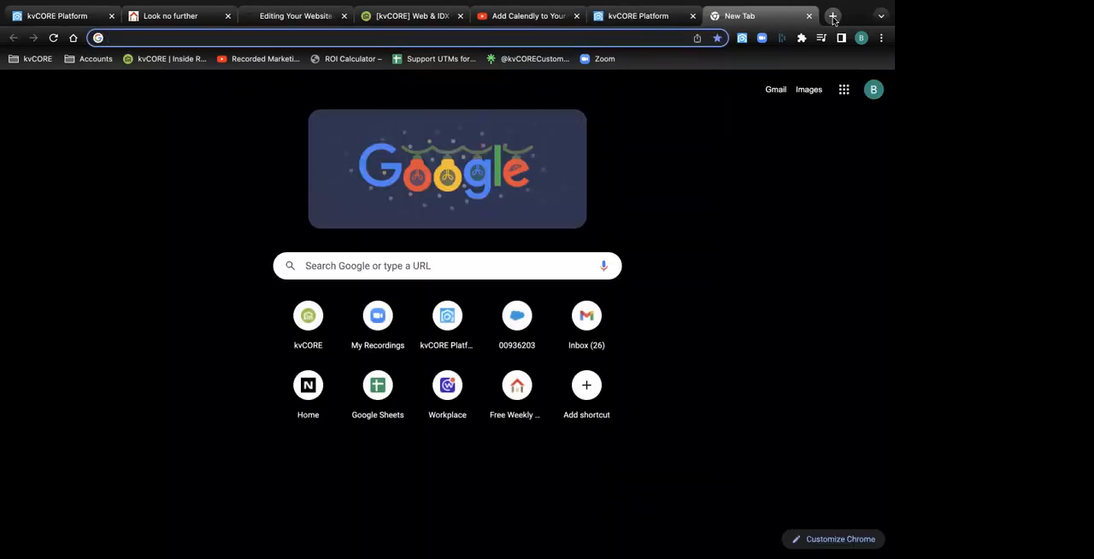
key(ctrl+v)
key(Return)
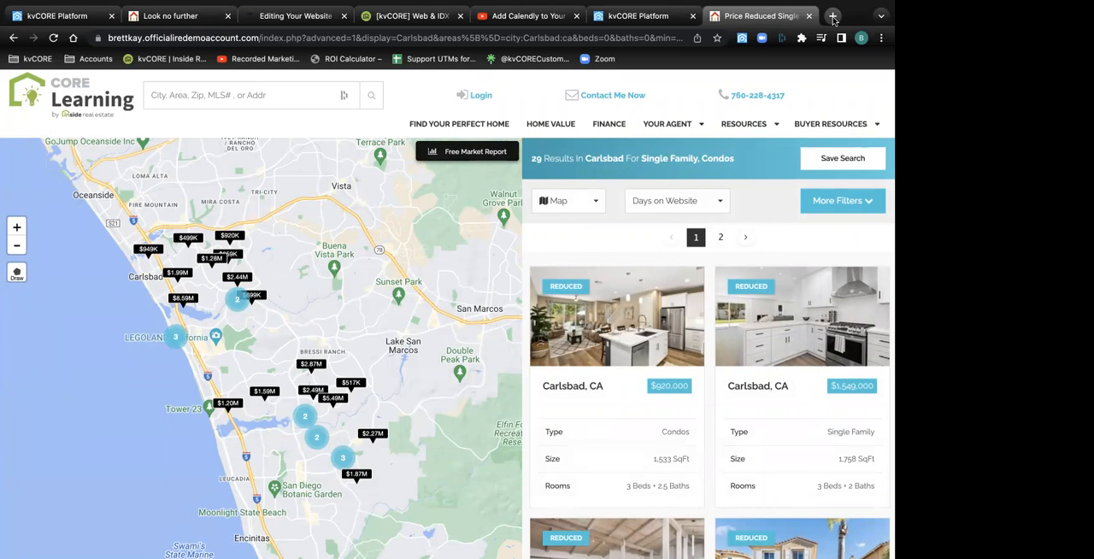
Return to the custom page draft and enter "Click here for great buys in Carlsbad, CA:" below the logo image
mouse_move(293, 2)
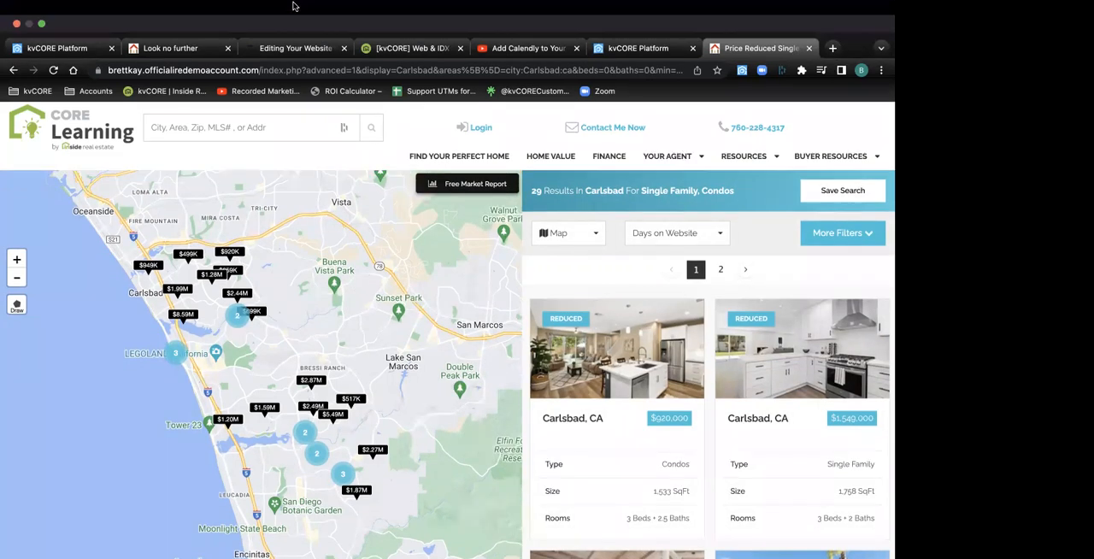
click(71, 50)
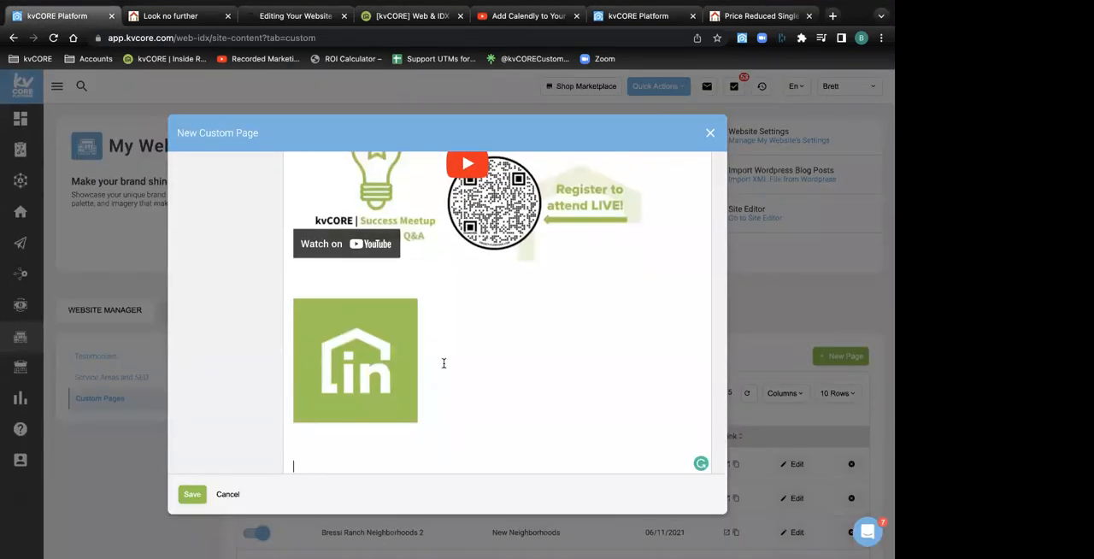
scroll(374, 404, down, 1)
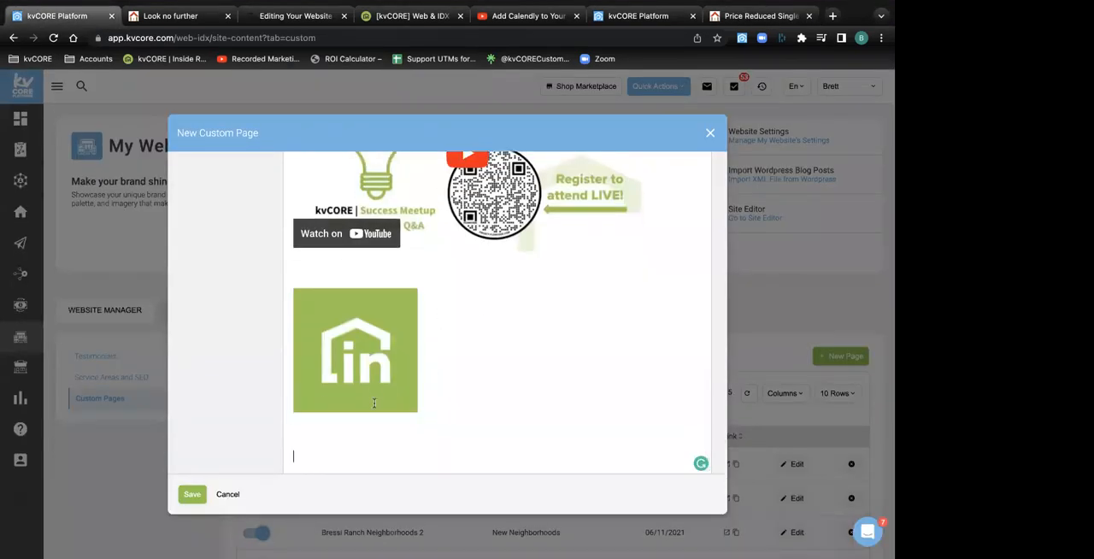
text(Click here for recent d)
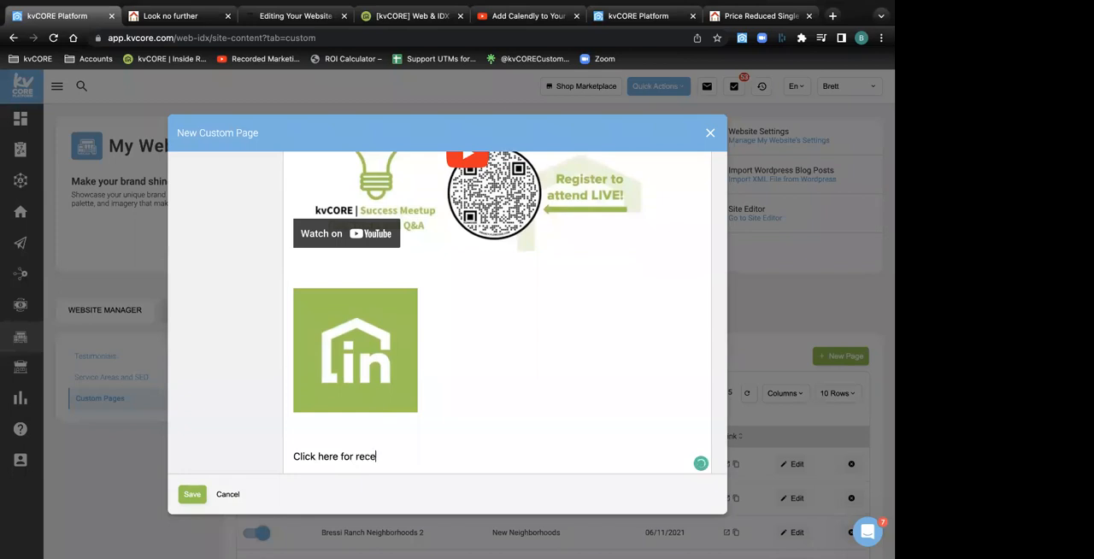
key(BackSpace)
key(BackSpace)
key(BackSpace)
key(BackSpace)
key(BackSpace)
key(BackSpace)
key(BackSpace)
key(BackSpace)
text(deals)
key(BackSpace)
key(BackSpace)
key(BackSpace)
key(BackSpace)
key(BackSpace)
text(great buys in Carlsbad, CA:)
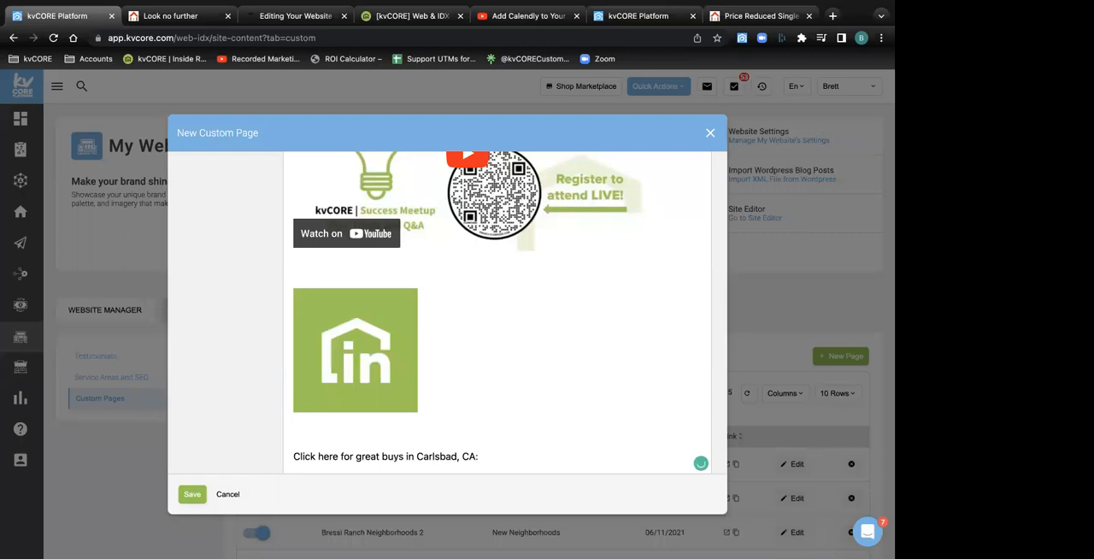
Insert the copied squeeze page link after the text, displayed as "Carlsbad Home Deals this holiday season!!!", and start a new line below it
scroll(417, 390, up, 5)
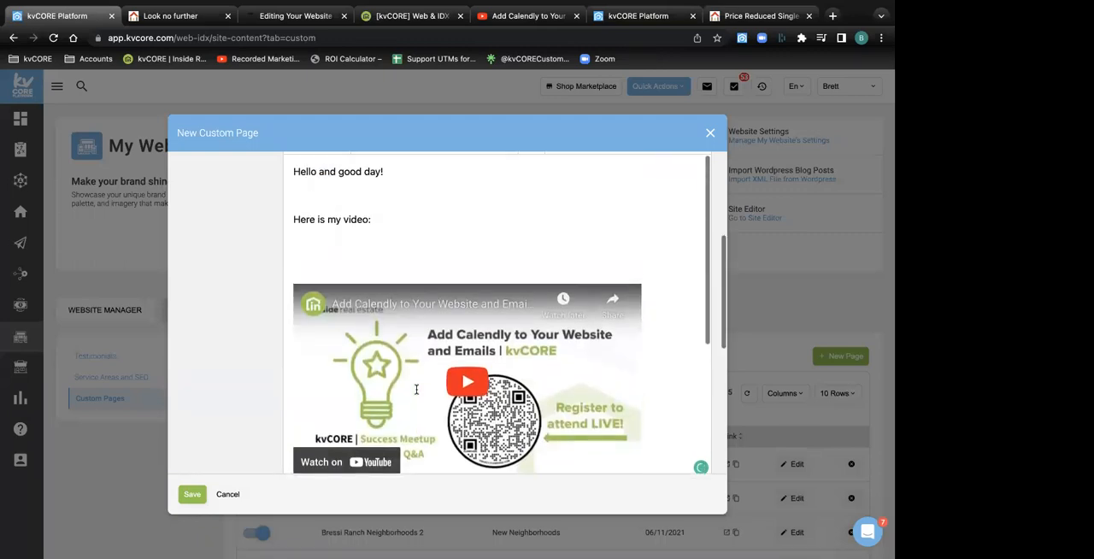
scroll(417, 390, up, 5)
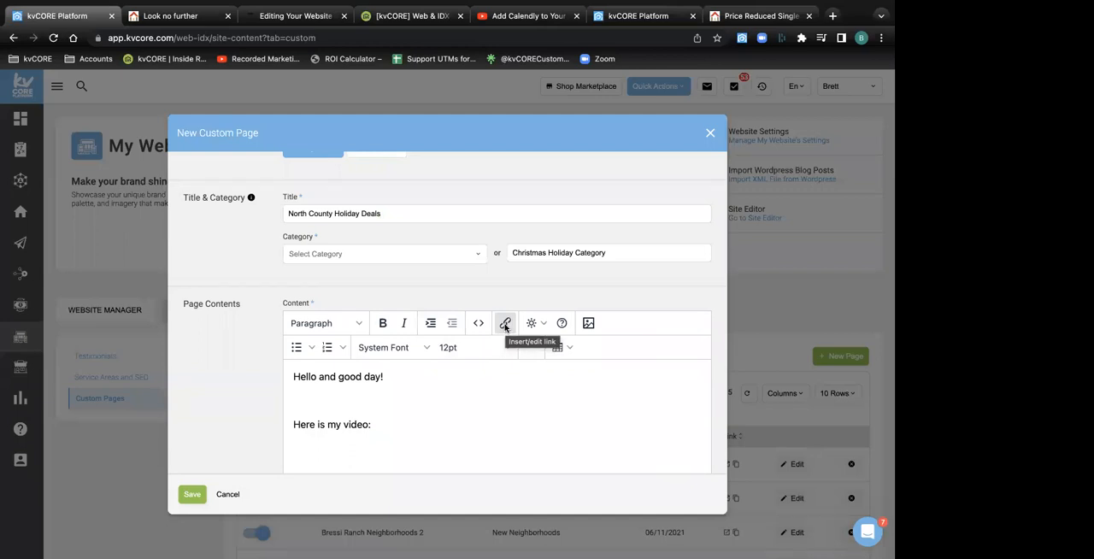
click(505, 324)
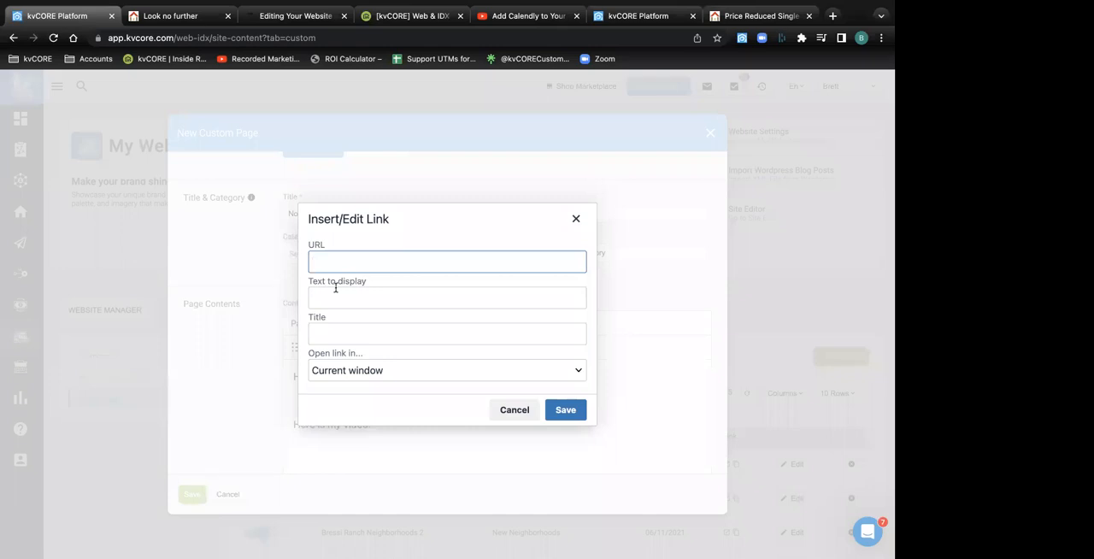
key(super+v)
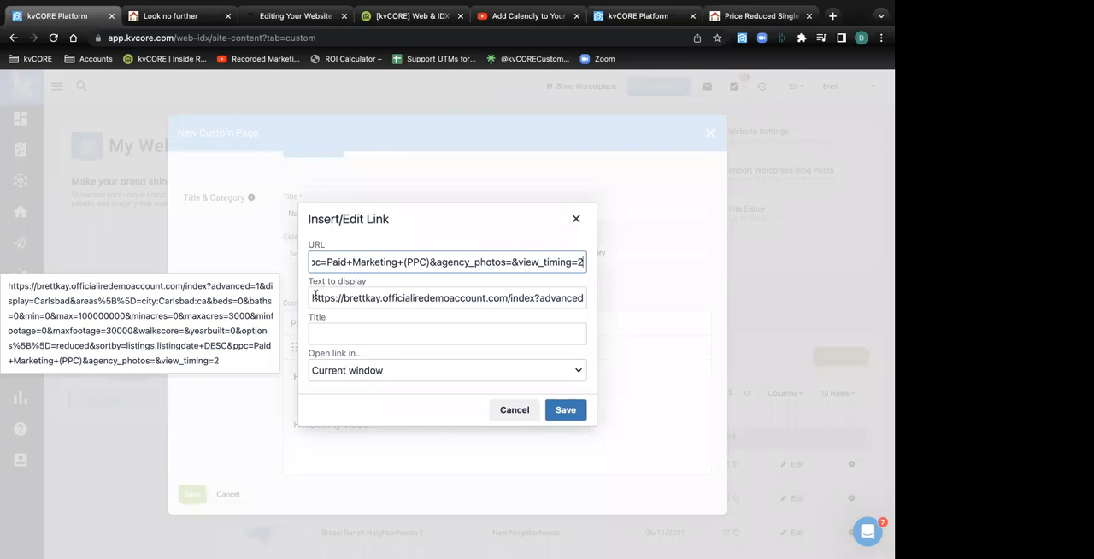
drag(311, 298, 641, 306)
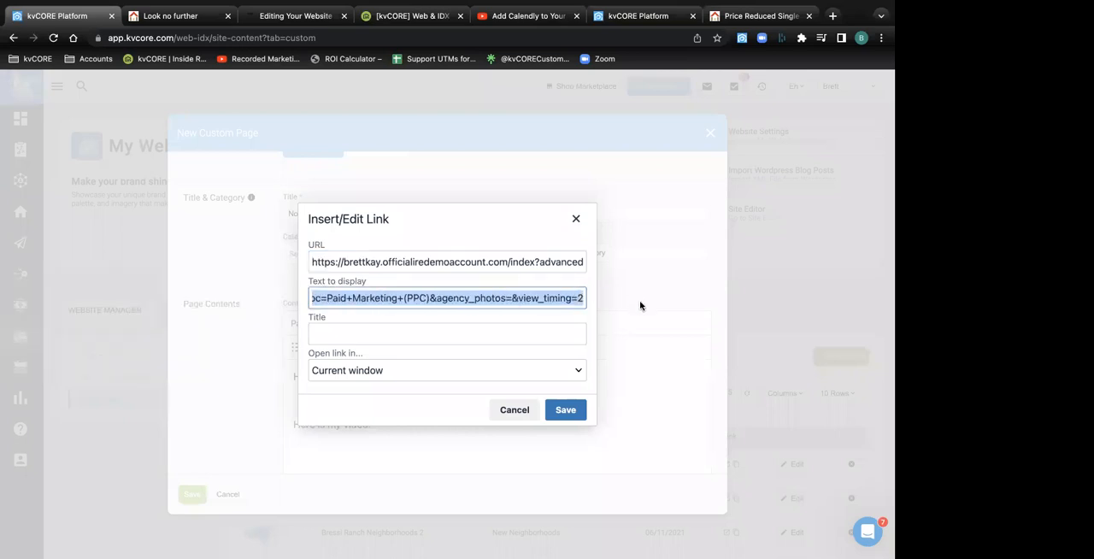
text(Carlsbad )
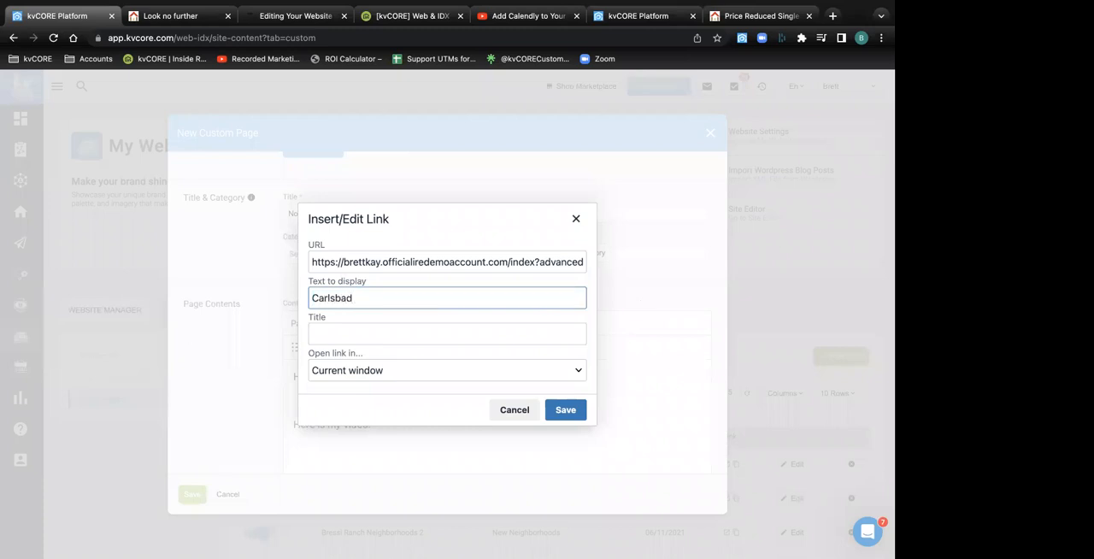
text(Home Deals this holiday season!!!)
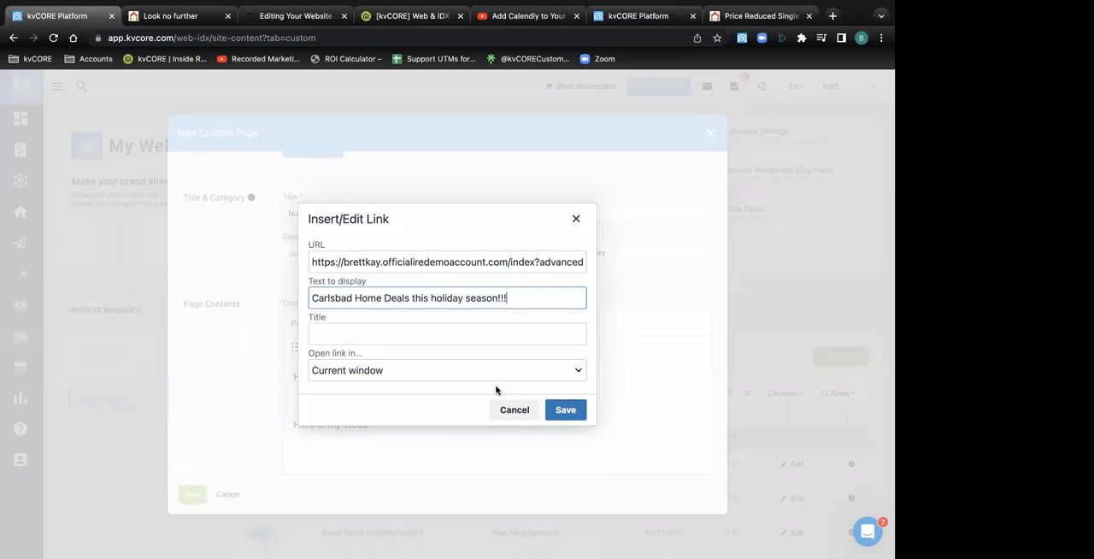
click(565, 410)
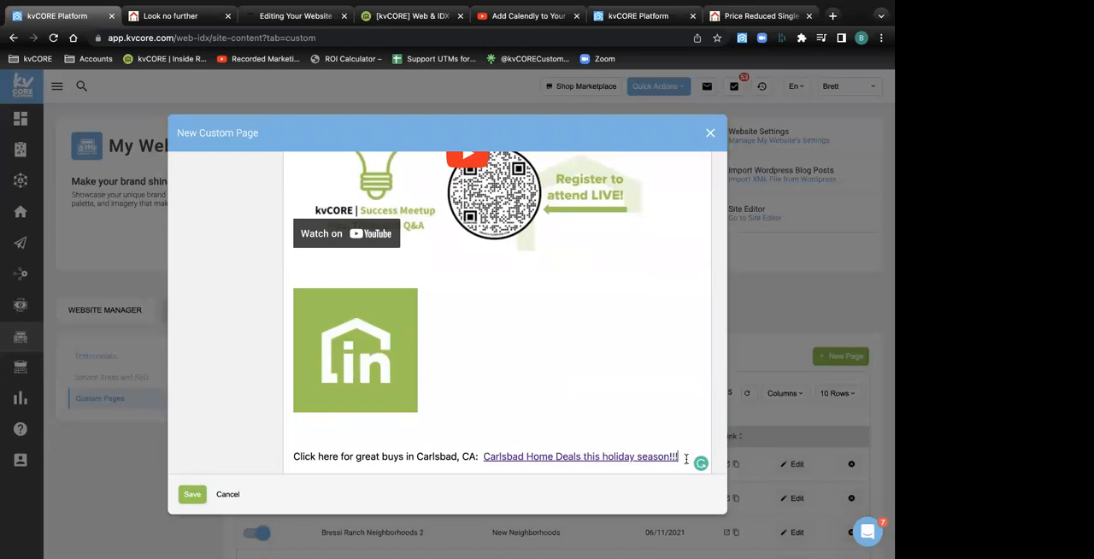
key(Return)
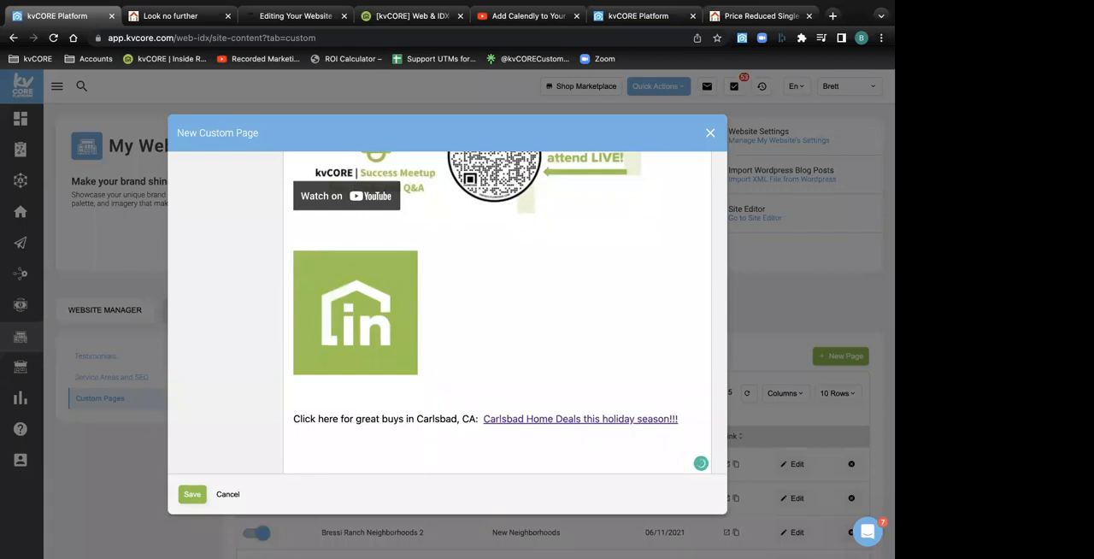
Review the custom page content from the greeting to the Carlsbad link and revisit the IDX Squeeze Page form
scroll(385, 171, up, 5)
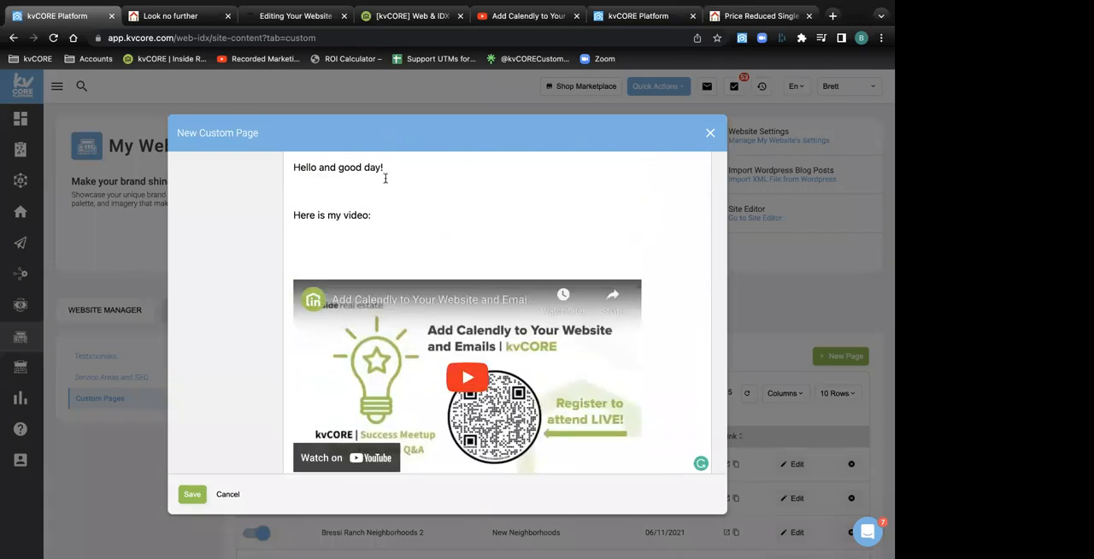
scroll(438, 323, down, 3)
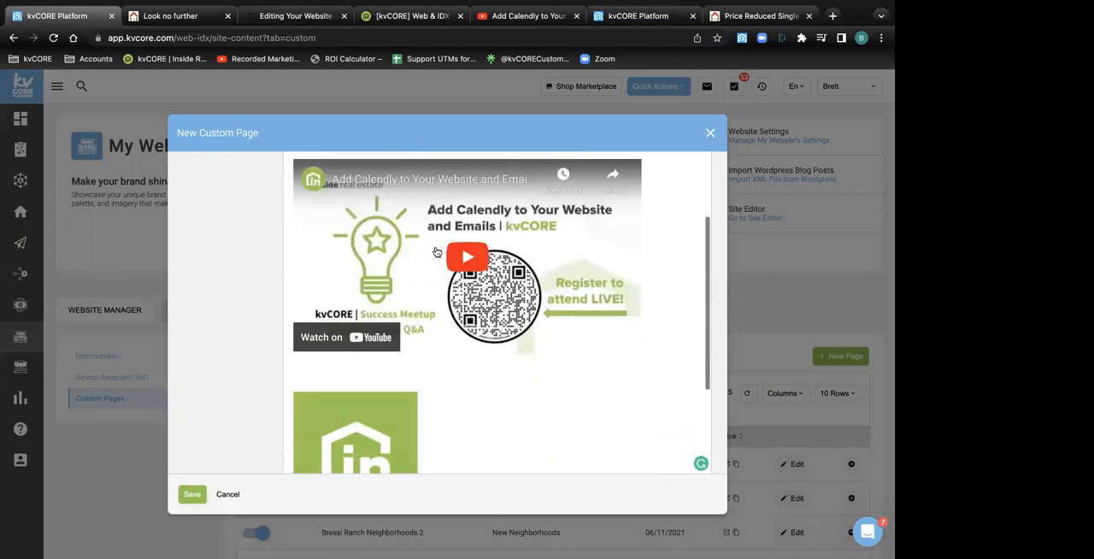
scroll(436, 253, down, 4)
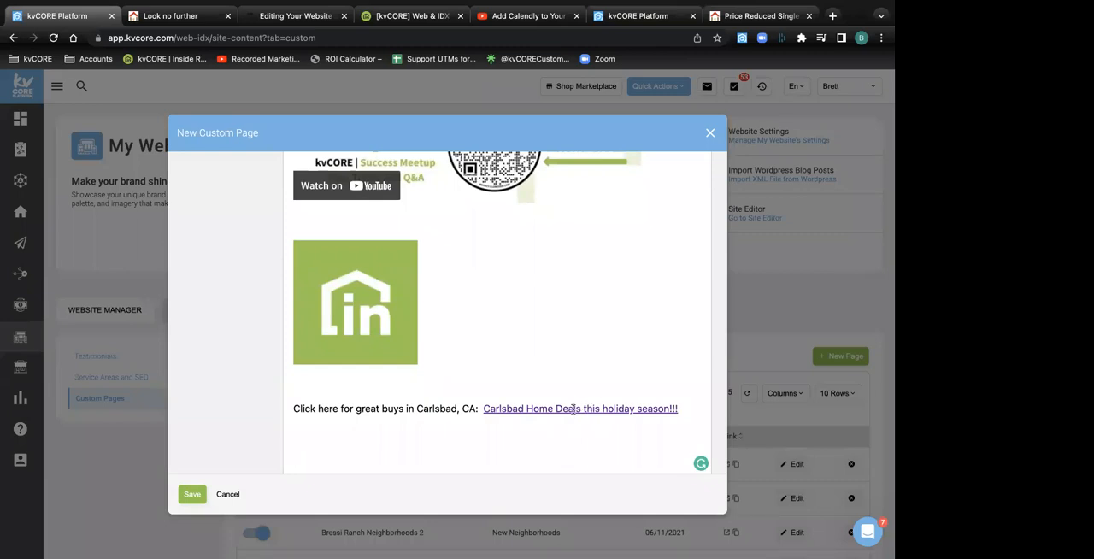
click(598, 17)
scroll(581, 256, up, 3)
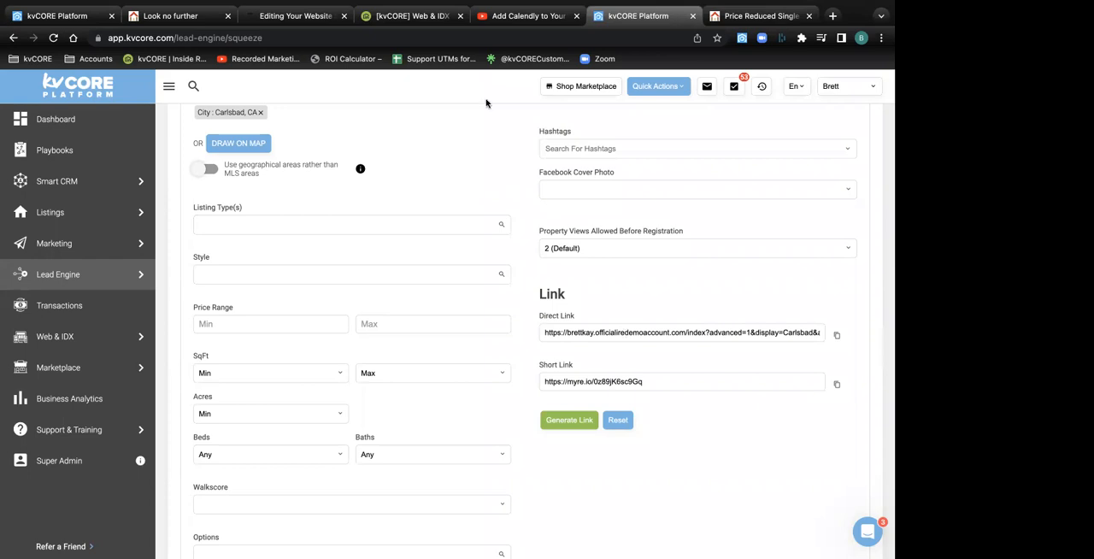
Return to the custom page draft and highlight its title, North County Holiday Deals
mouse_move(69, 7)
click(66, 49)
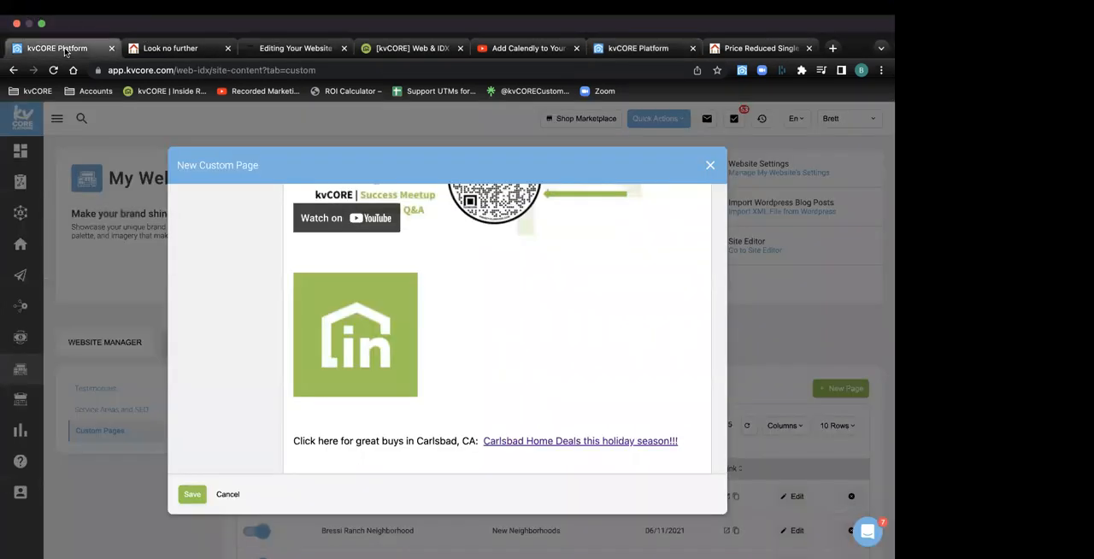
scroll(422, 361, up, 10)
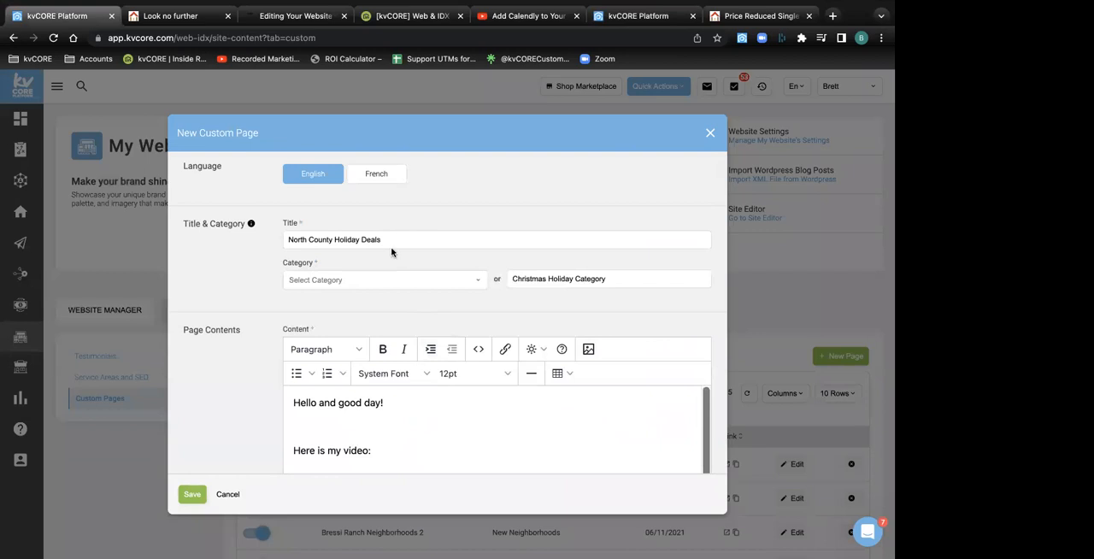
drag(395, 240, 283, 238)
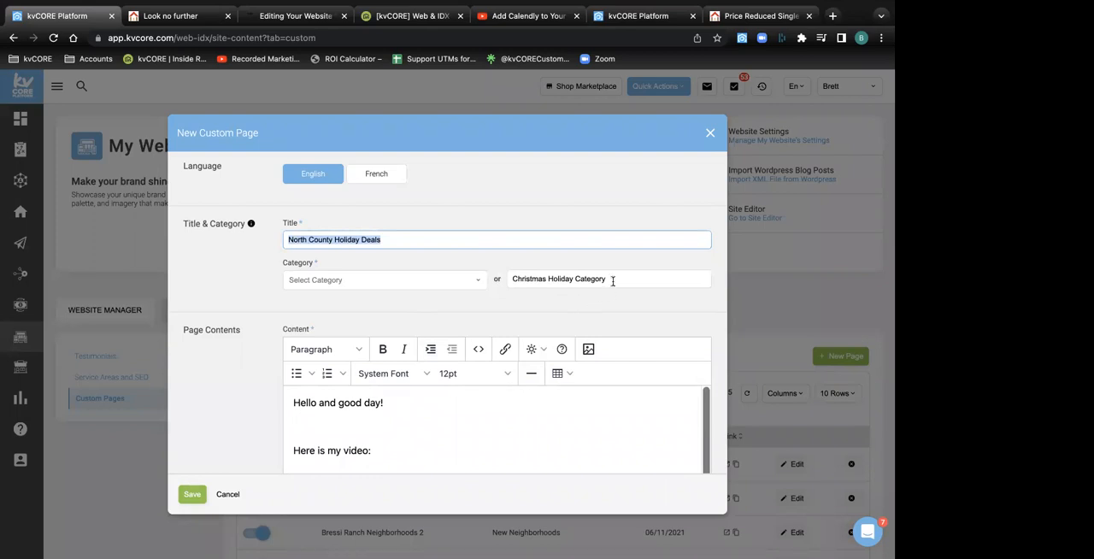
Review the custom page draft from its title and category through the video, logo image and Carlsbad link to the optional URL field
scroll(612, 280, down, 3)
scroll(612, 282, up, 3)
scroll(613, 285, down, 1)
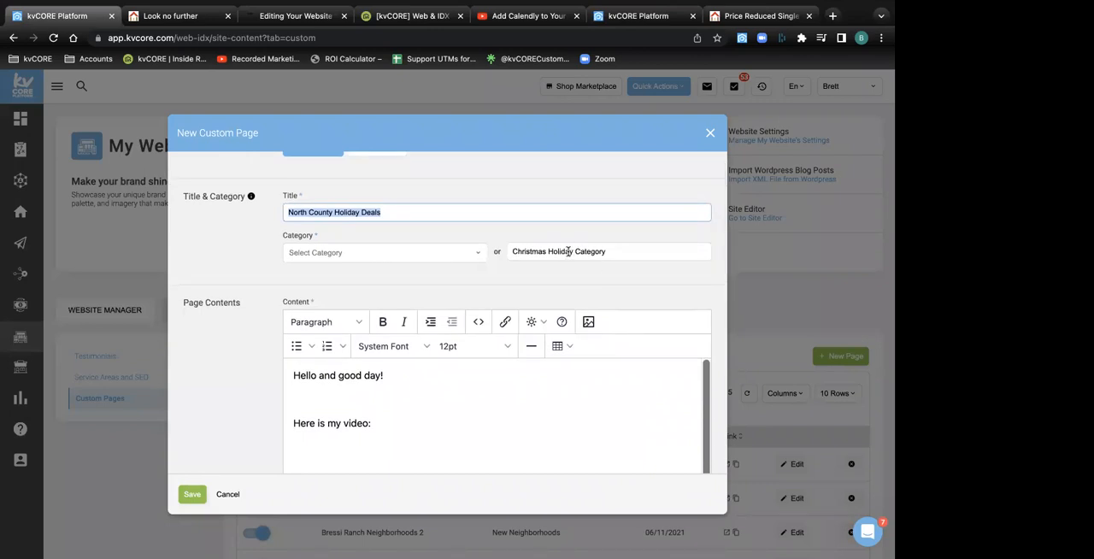
scroll(519, 344, down, 3)
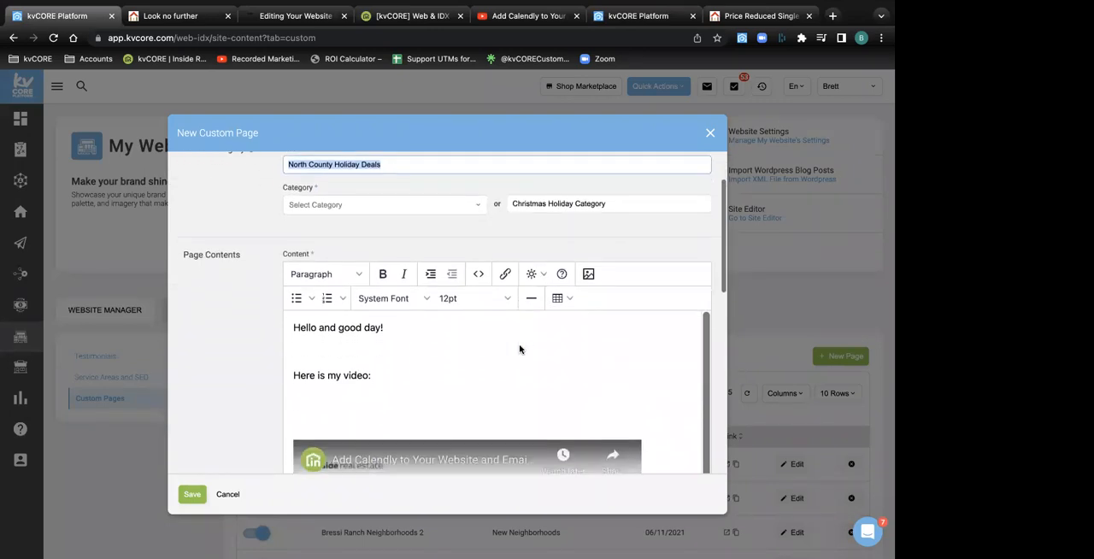
scroll(519, 344, down, 10)
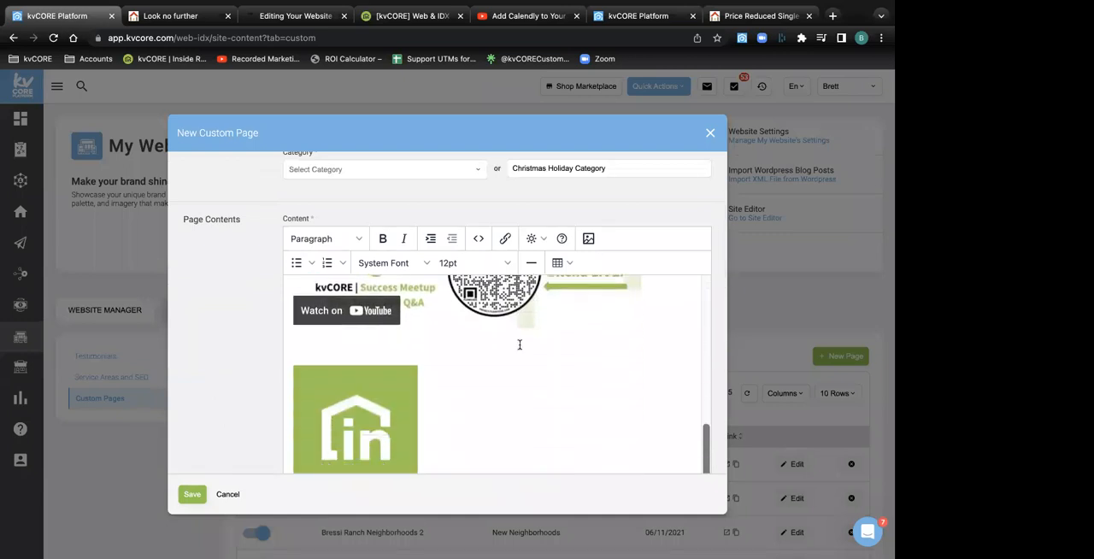
scroll(519, 344, down, 5)
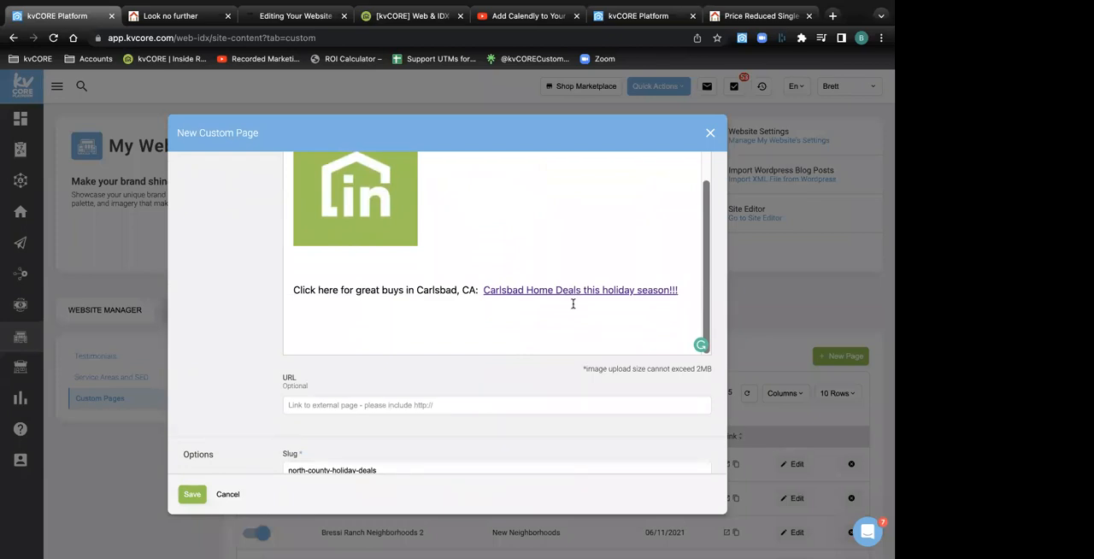
scroll(573, 303, down, 3)
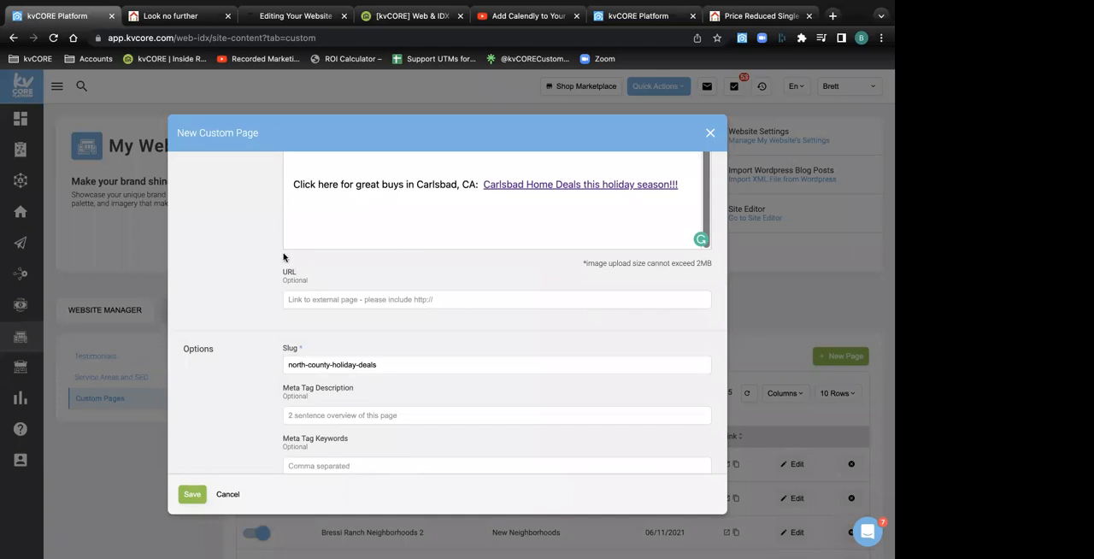
scroll(295, 261, up, 5)
scroll(302, 263, down, 5)
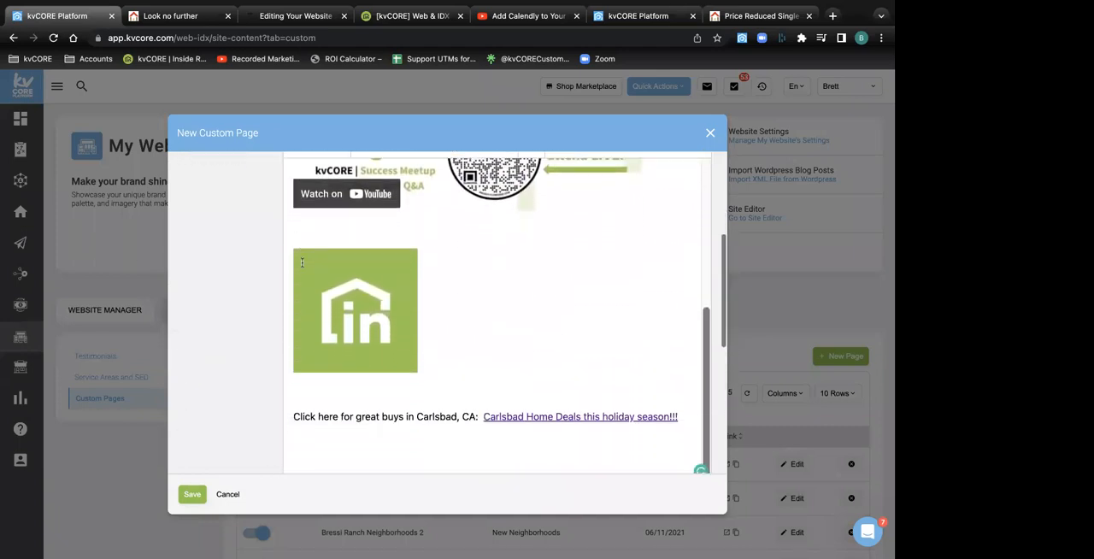
scroll(302, 262, down, 5)
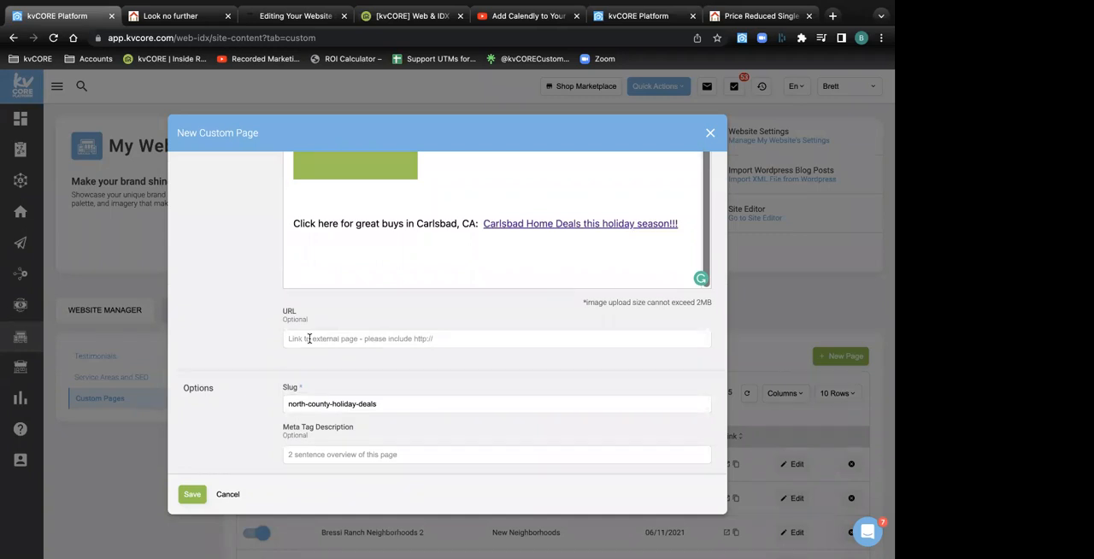
Check the Price Reduced listings page, return to the custom page draft and examine its optional external URL field
click(757, 15)
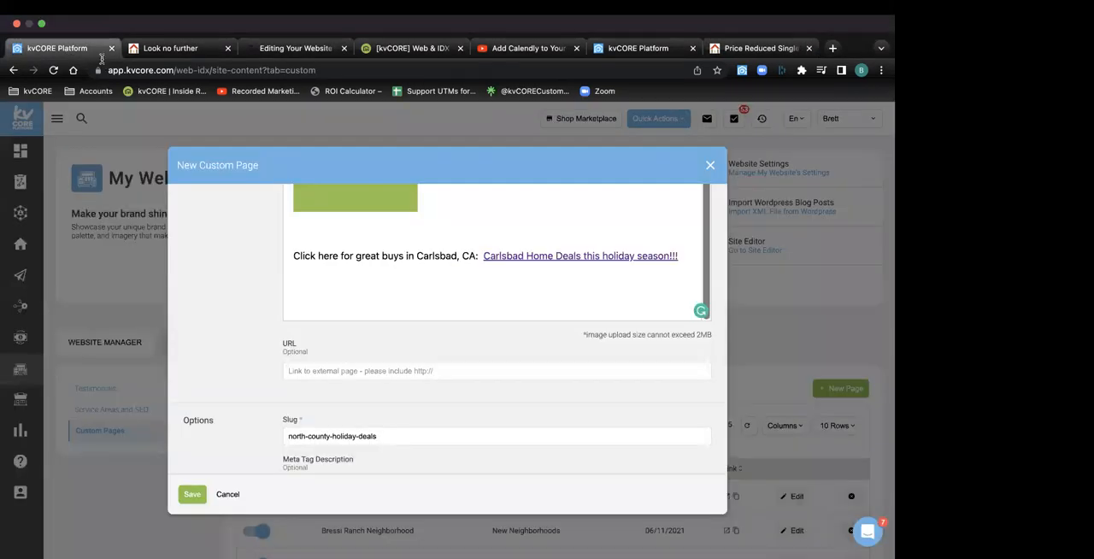
scroll(411, 327, up, 6)
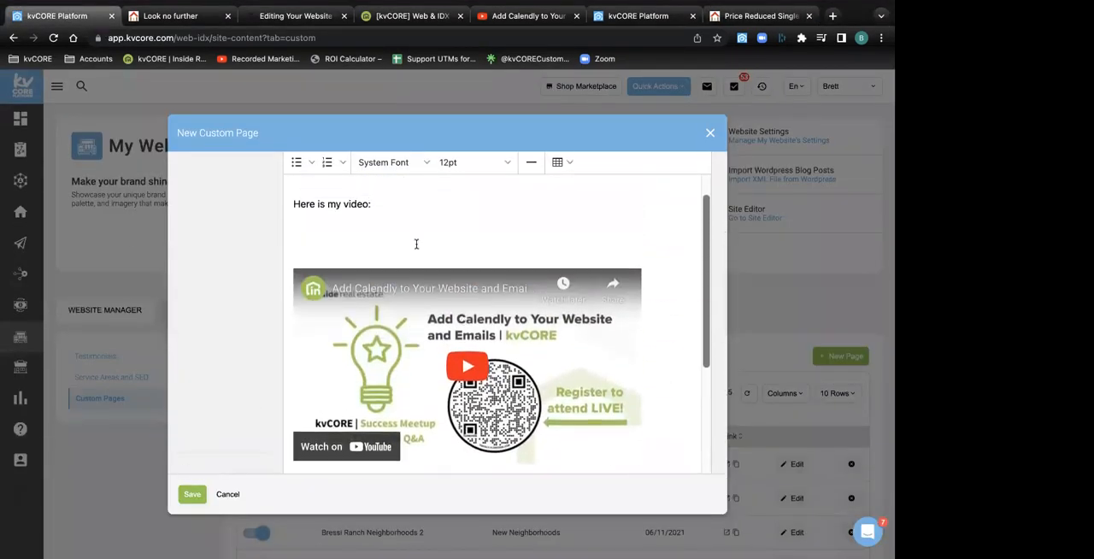
scroll(416, 244, down, 3)
scroll(419, 336, down, 4)
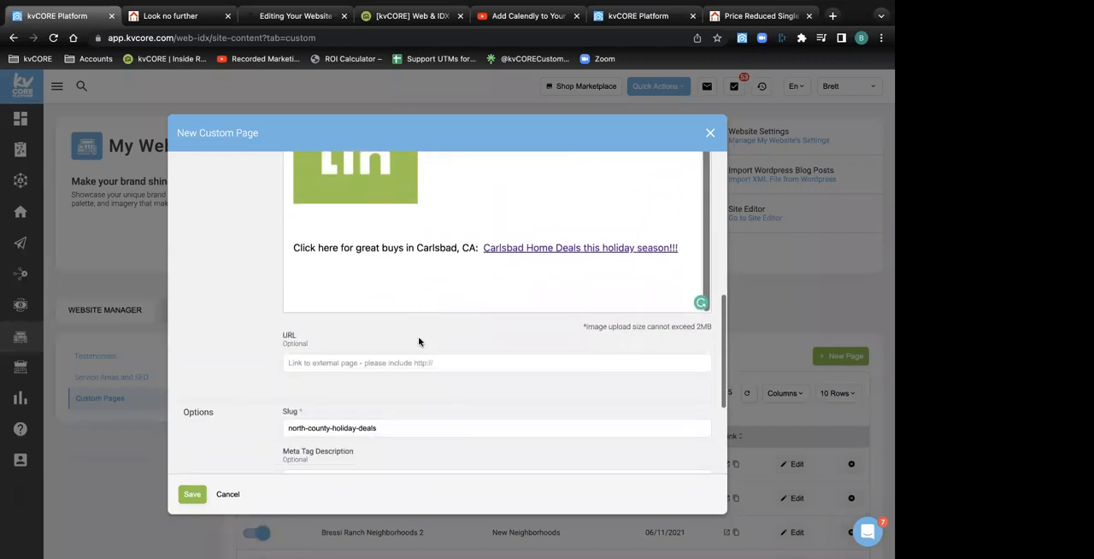
click(308, 363)
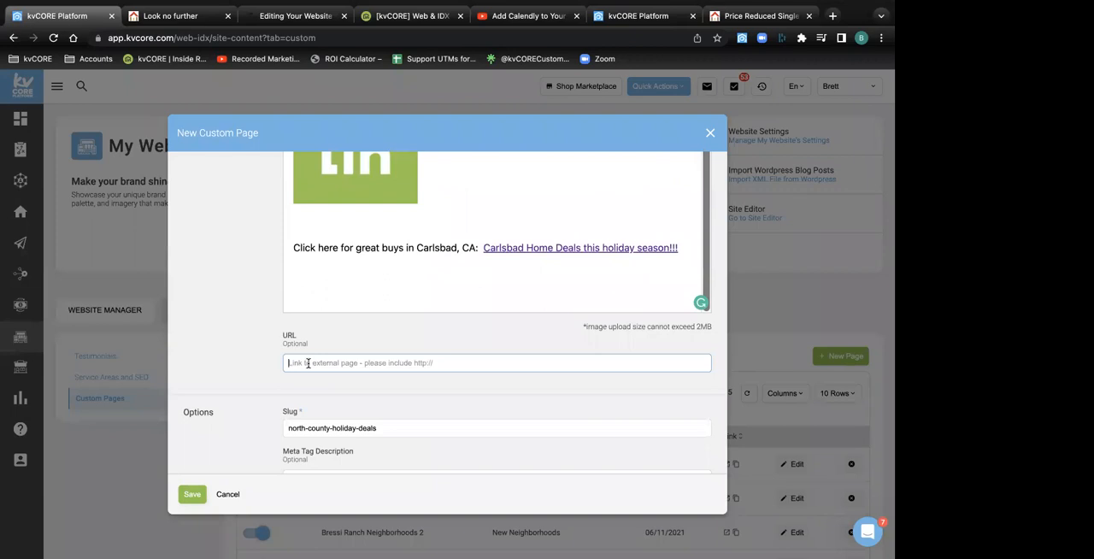
scroll(307, 363, up, 5)
scroll(309, 361, down, 4)
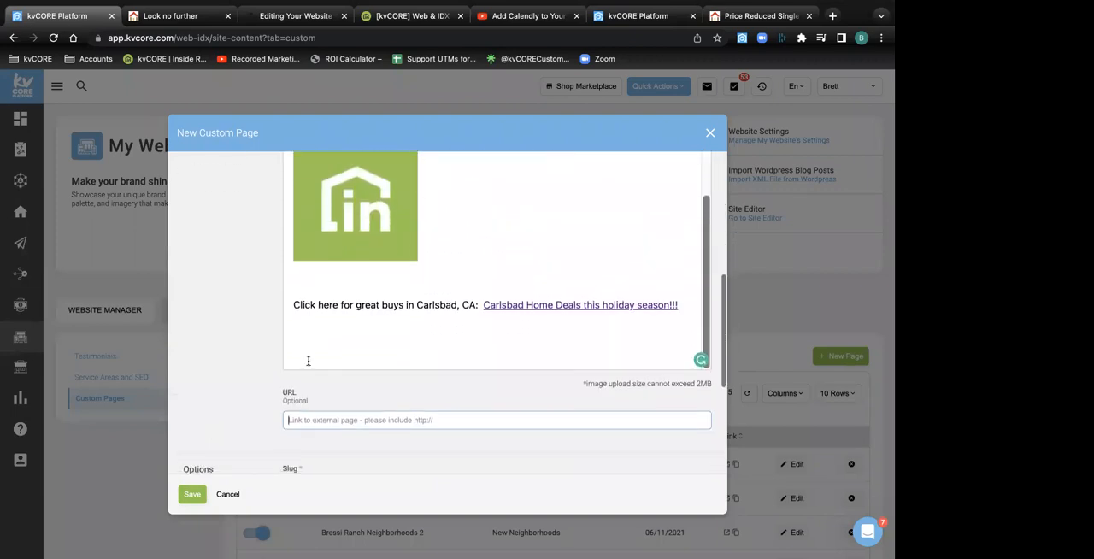
Examine the draft's Slug field and compare it with the highlighted page title
scroll(312, 345, down, 3)
double_click(293, 350)
click(400, 365)
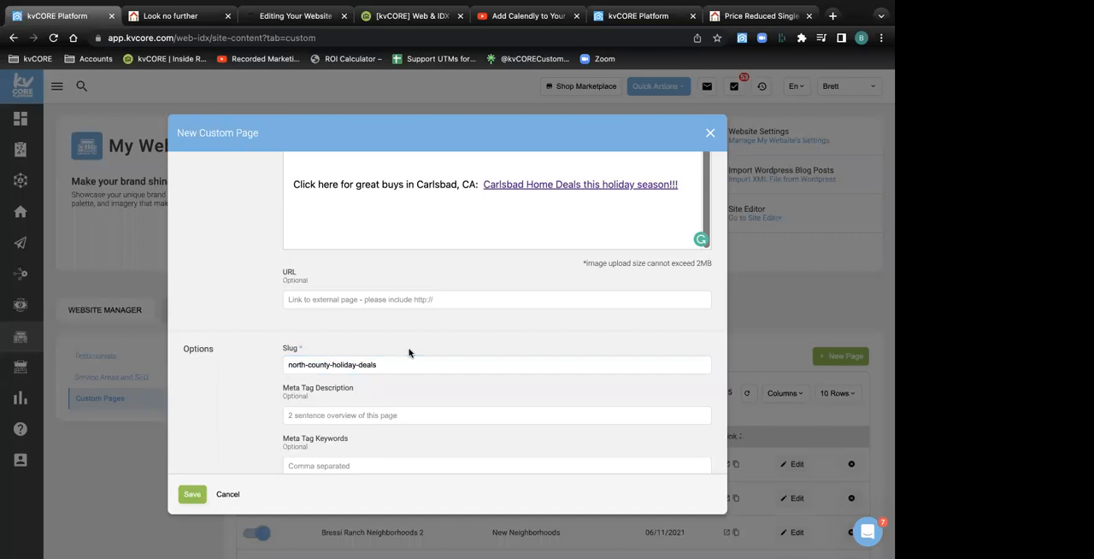
scroll(406, 355, up, 5)
click(386, 240)
drag(386, 240, 277, 245)
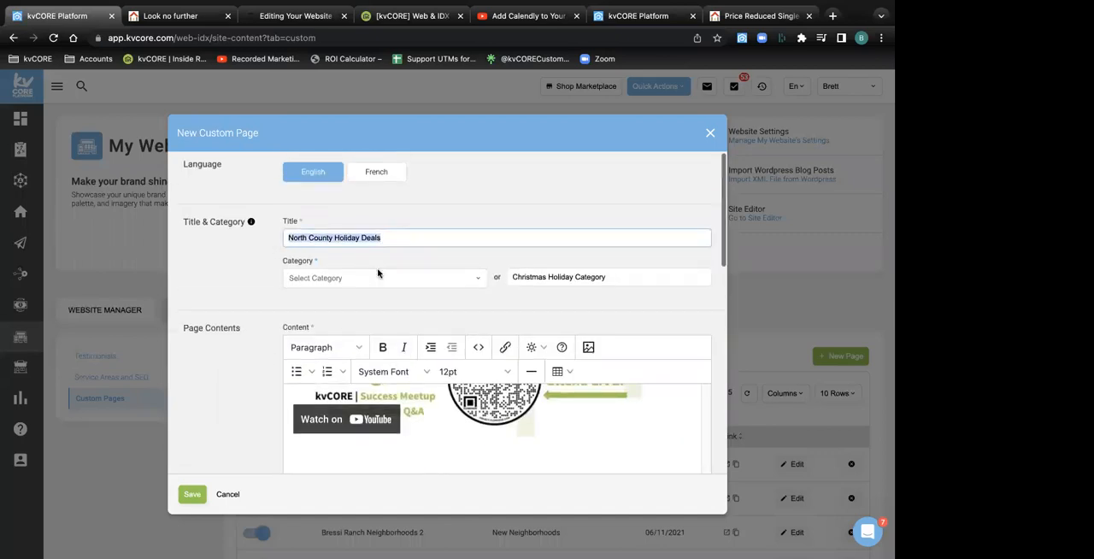
Examine the optional Meta Tag Description and Meta Tag Keywords fields in the draft's options
scroll(378, 272, down, 10)
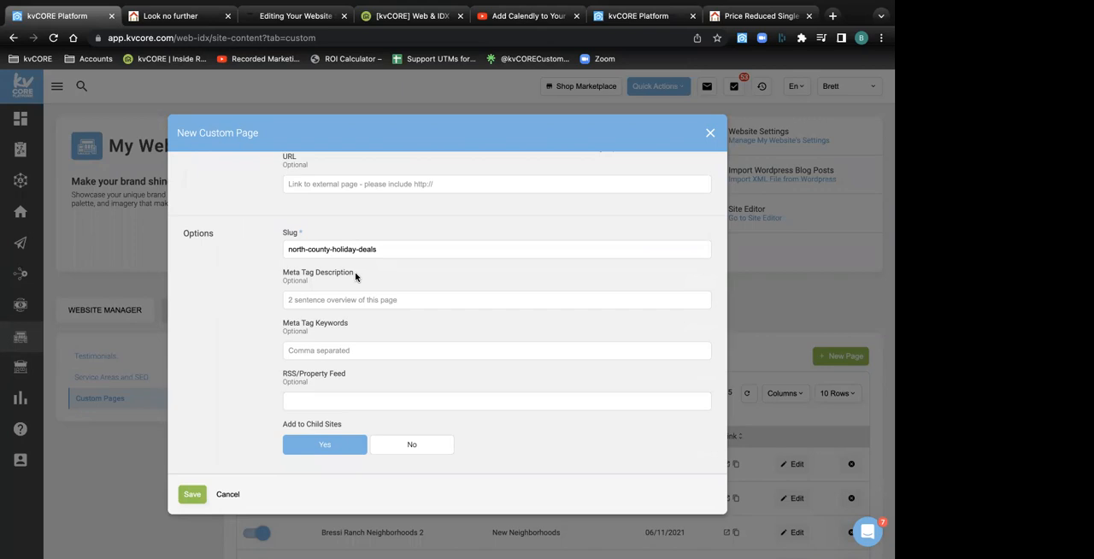
drag(356, 276, 277, 277)
drag(351, 324, 279, 324)
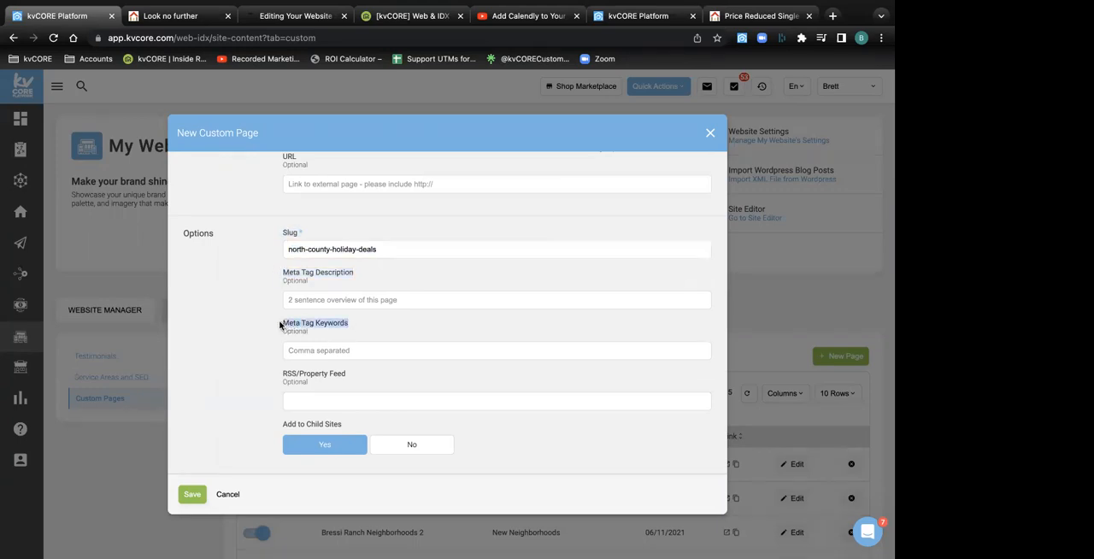
click(341, 351)
scroll(356, 354, up, 10)
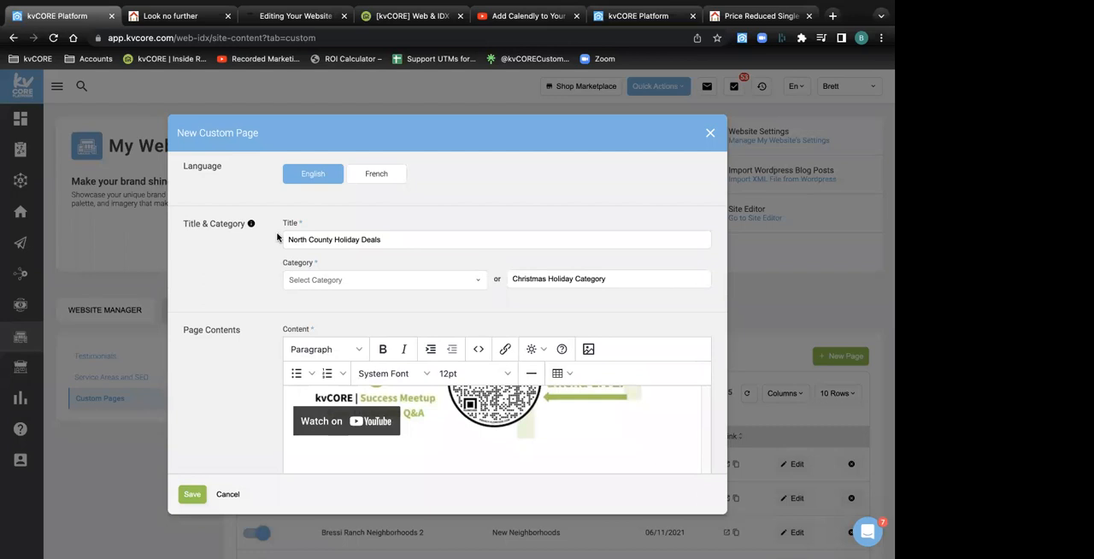
scroll(277, 238, down, 10)
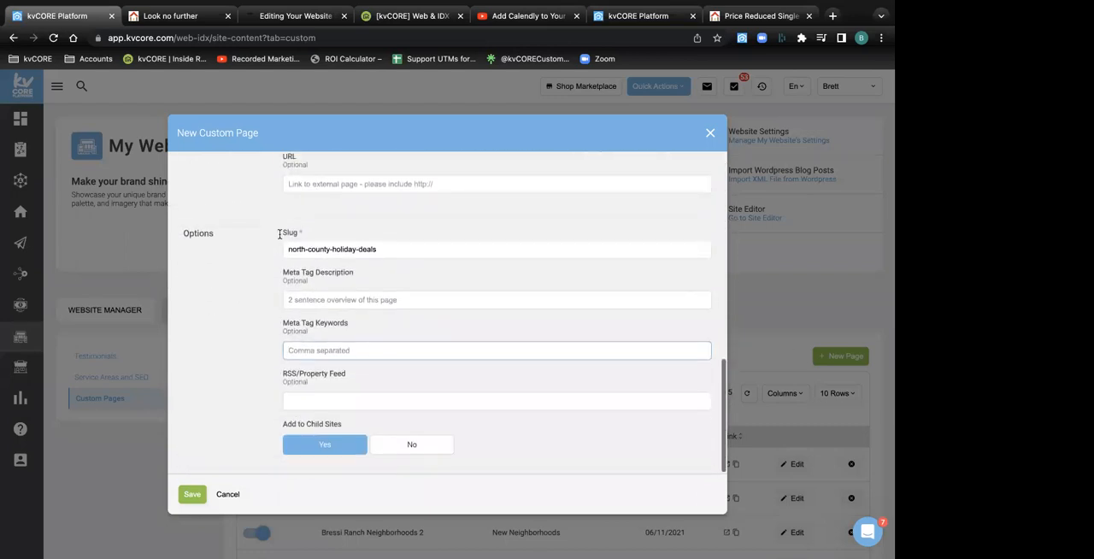
click(398, 300)
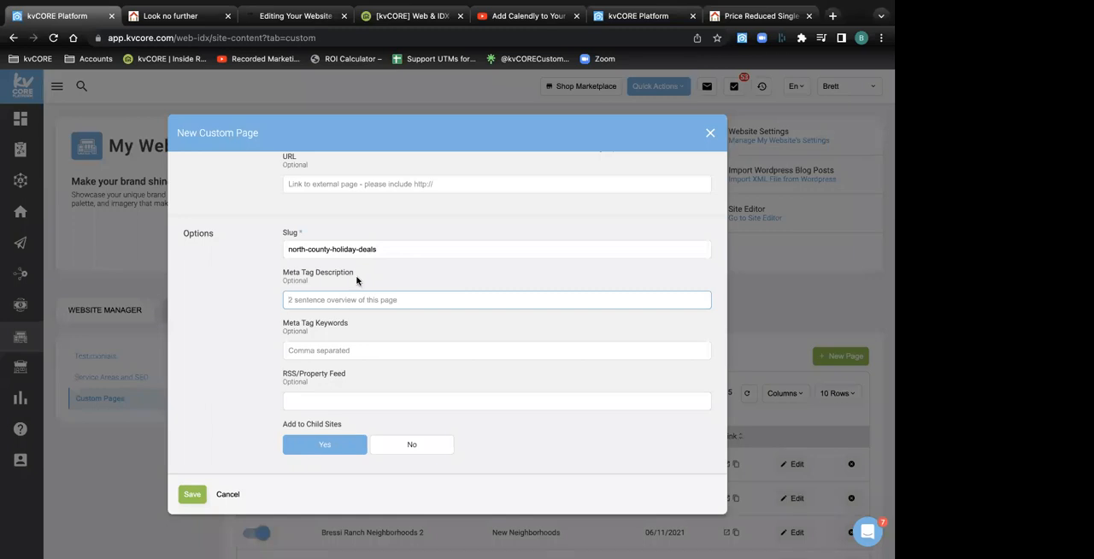
Highlight the RSS/Property Feed option and search Google for "rss feed" in a new browser tab
drag(344, 378, 283, 381)
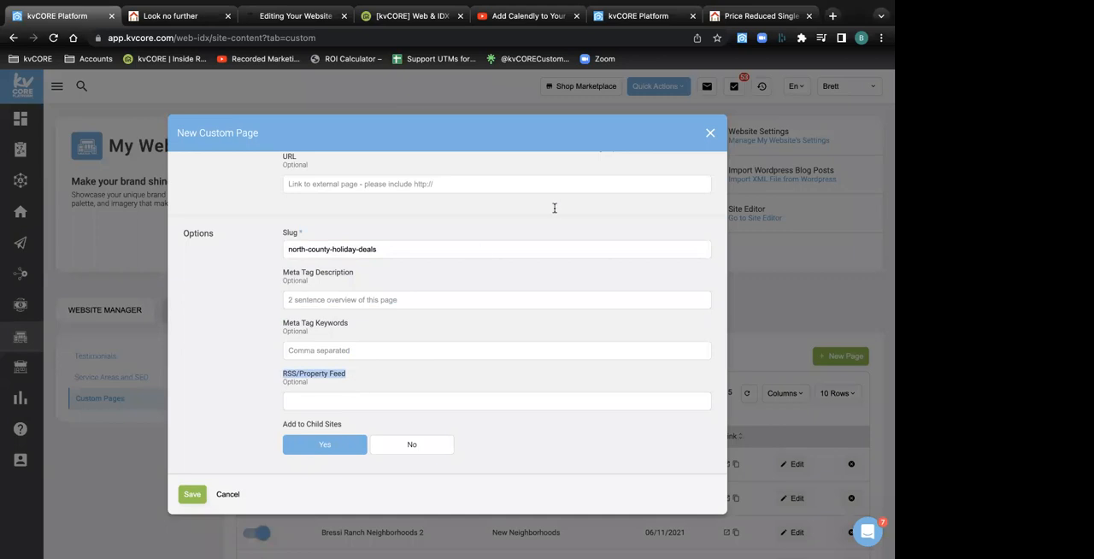
click(832, 15)
text(r)
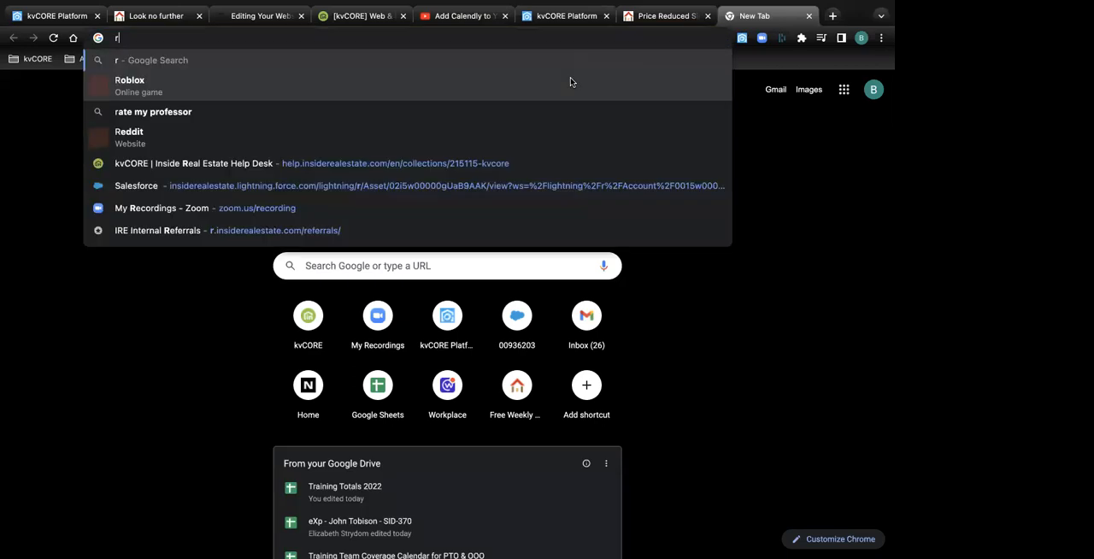
text(ss feed)
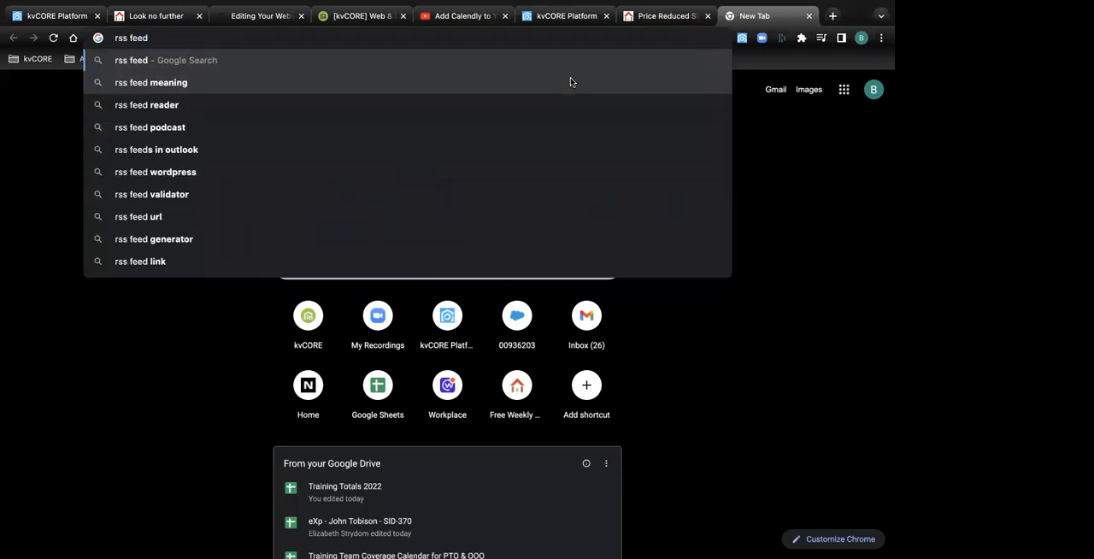
key(Return)
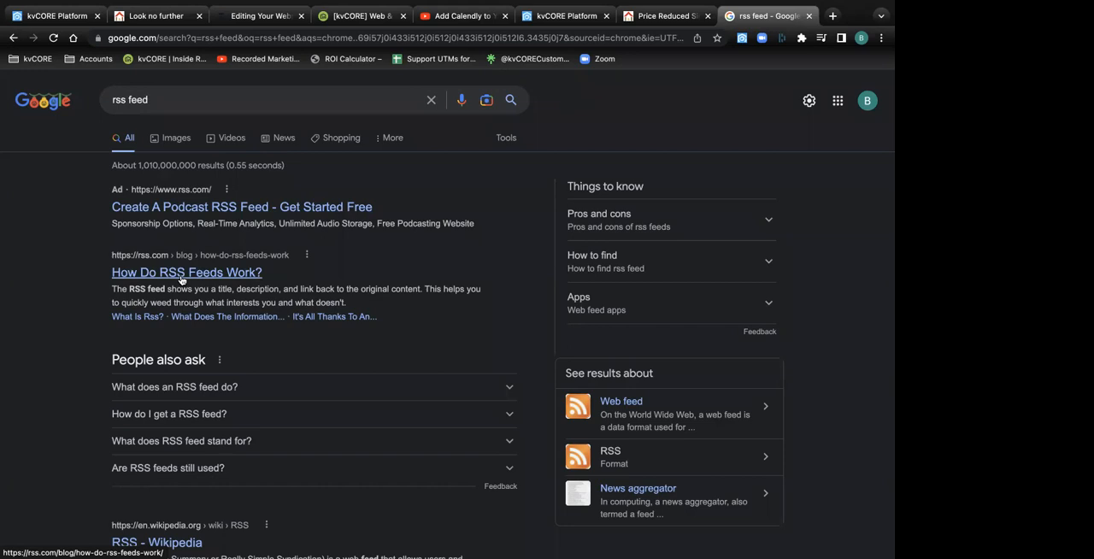
Expand the question "What does an RSS feed do?" and highlight the first sentence of its answer
click(508, 391)
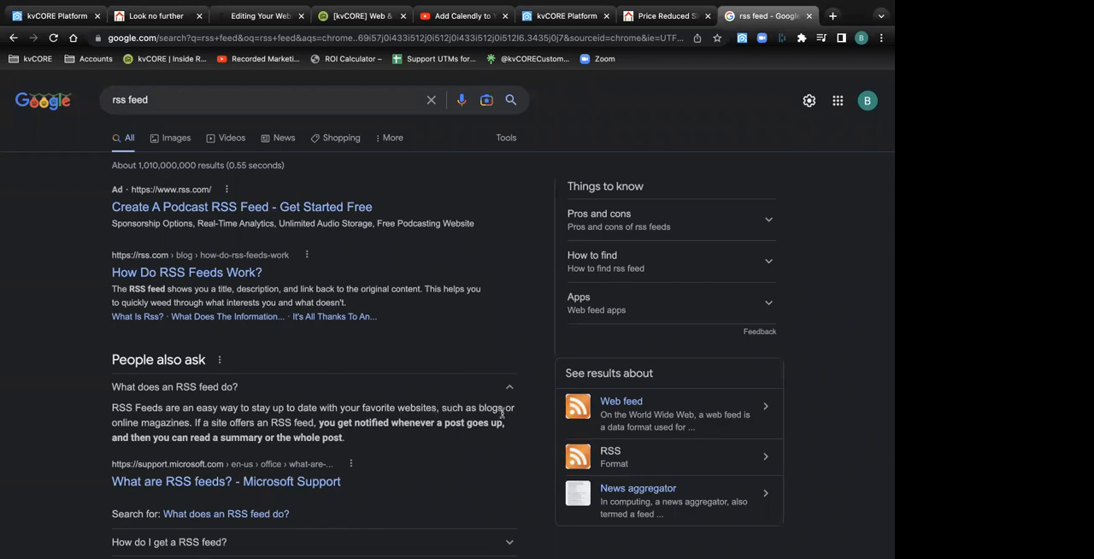
drag(506, 410, 488, 409)
click(191, 426)
drag(191, 426, 107, 430)
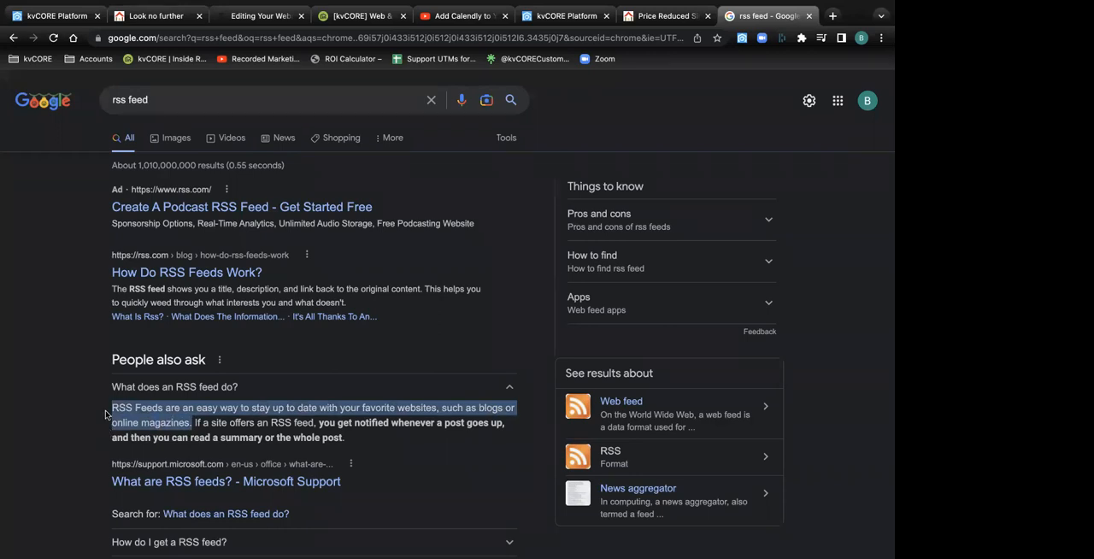
Return to the custom page draft and examine its Add to Child Sites option
mouse_move(208, 6)
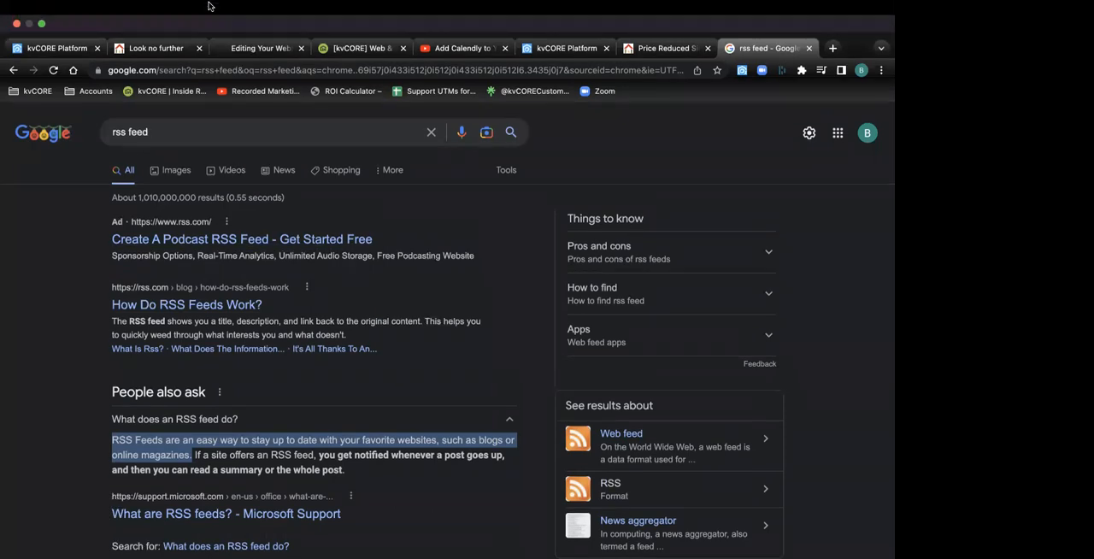
click(82, 53)
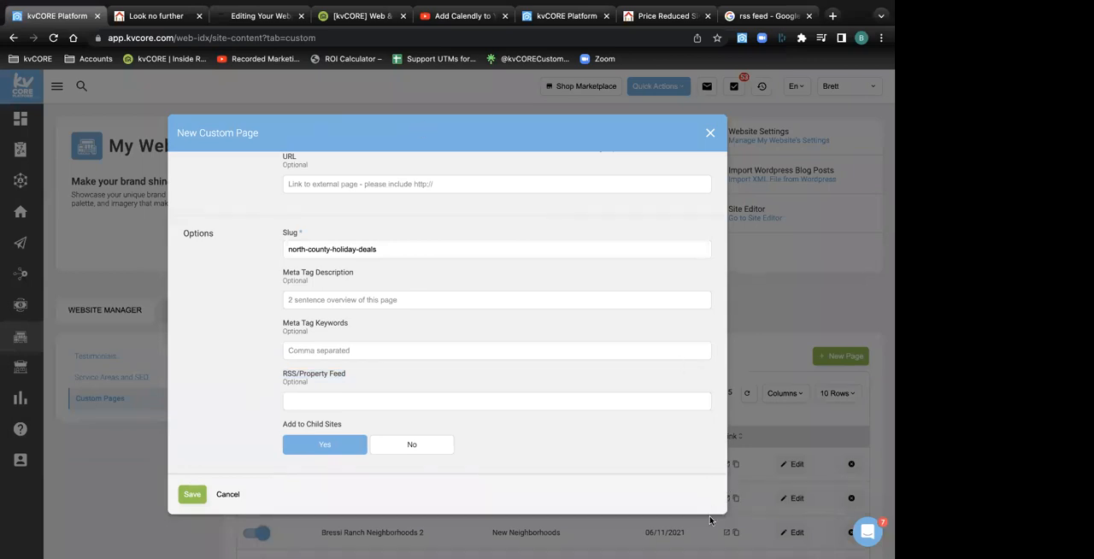
drag(347, 427, 279, 430)
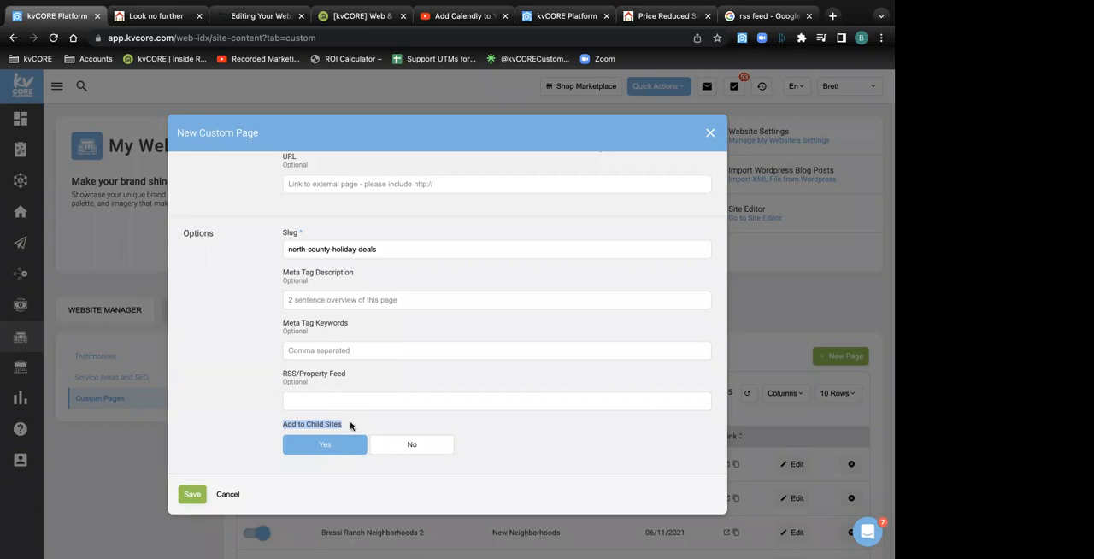
click(351, 422)
Check the draft from title to slug once more and save the North County Holiday Deals custom page
scroll(351, 425, up, 10)
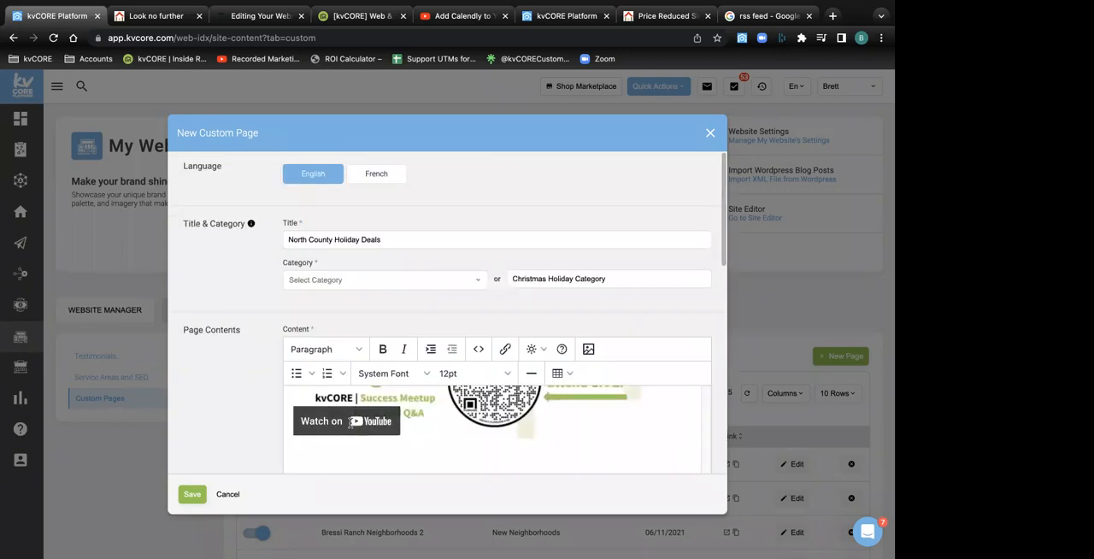
scroll(350, 424, down, 10)
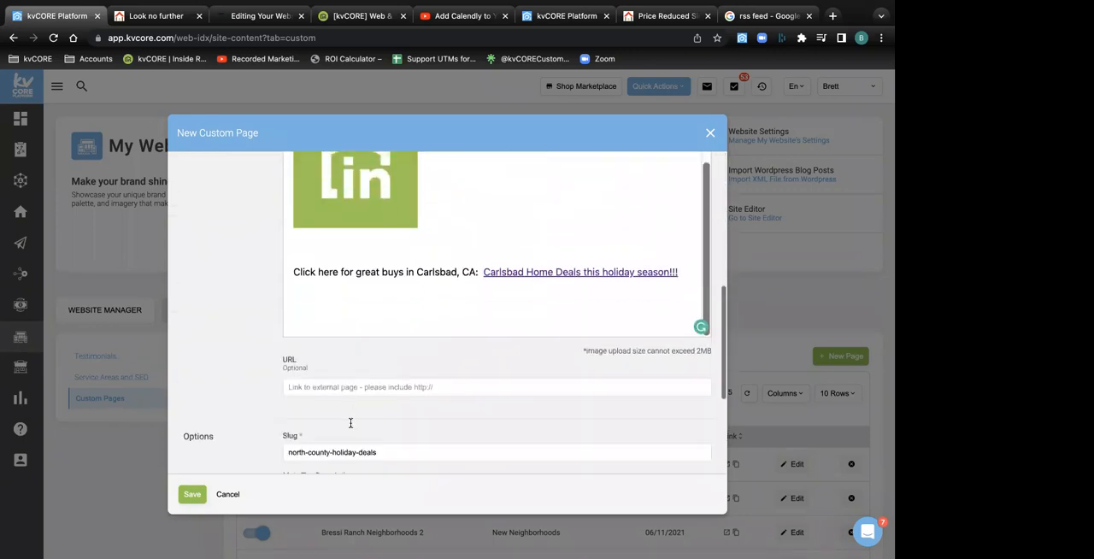
click(193, 496)
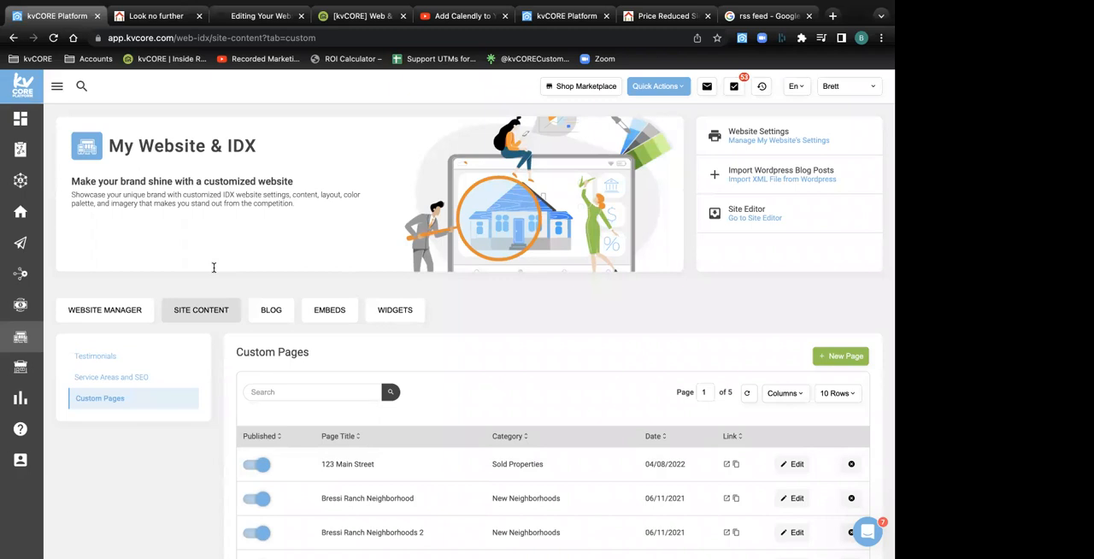
Open a blank New Custom Page form, look over its title, category and content fields, and close it without saving
click(840, 358)
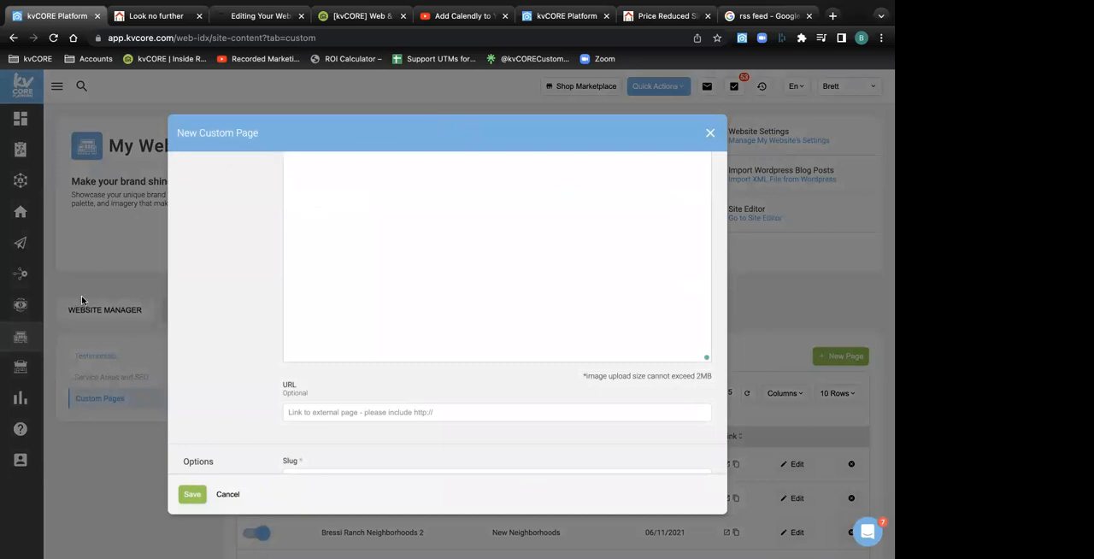
scroll(427, 282, up, 10)
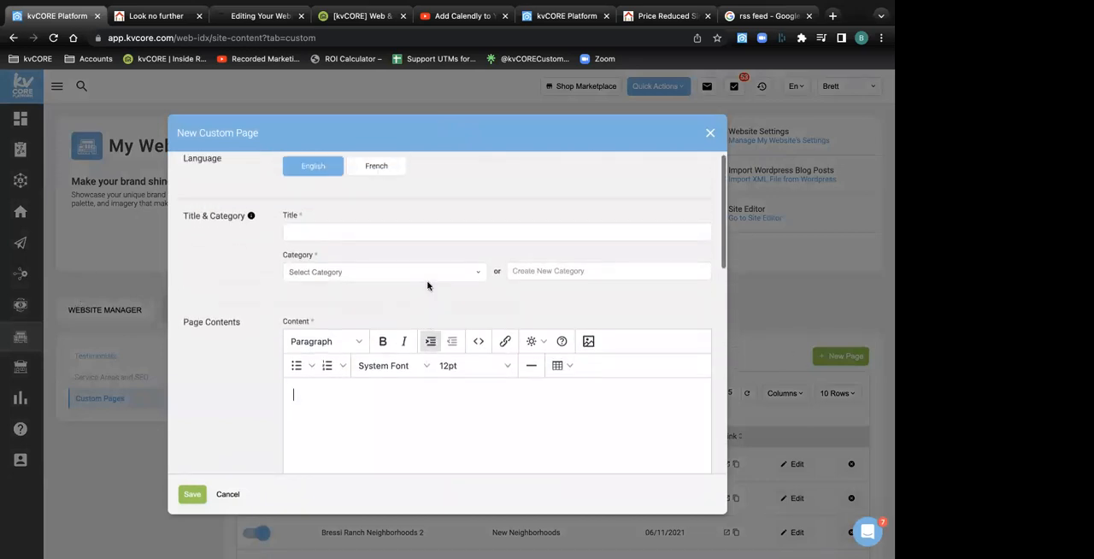
scroll(428, 286, down, 1)
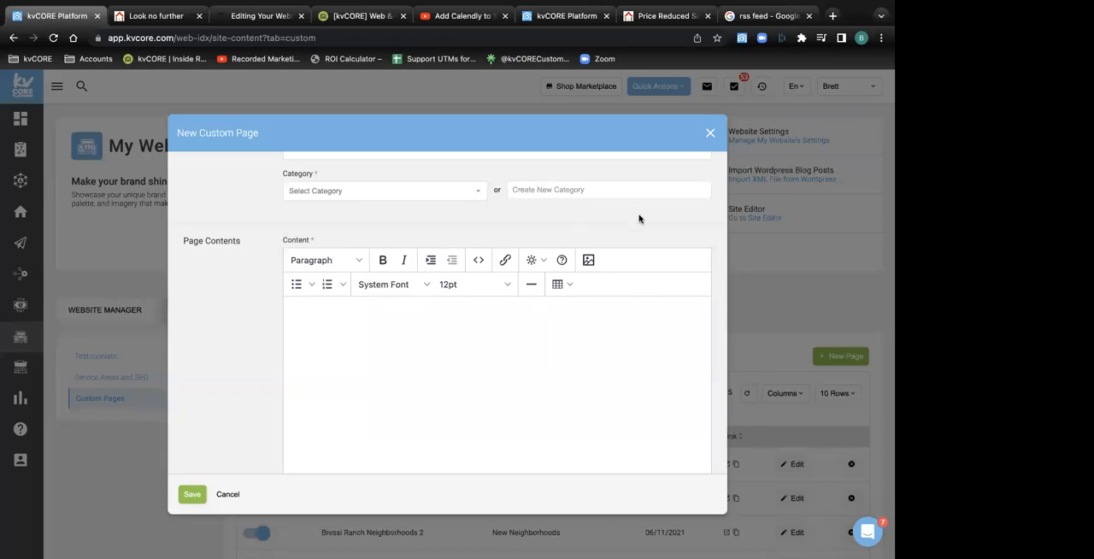
click(710, 135)
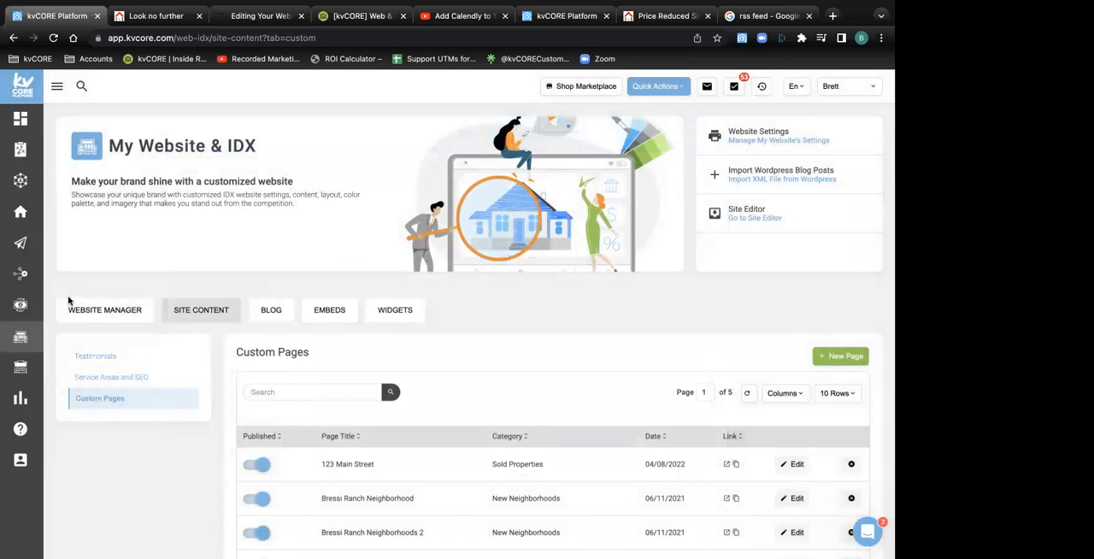
On the live website, open Test dropdown #2 from Buyer Resources, look through the page, and return to the homepage
click(158, 16)
mouse_move(834, 120)
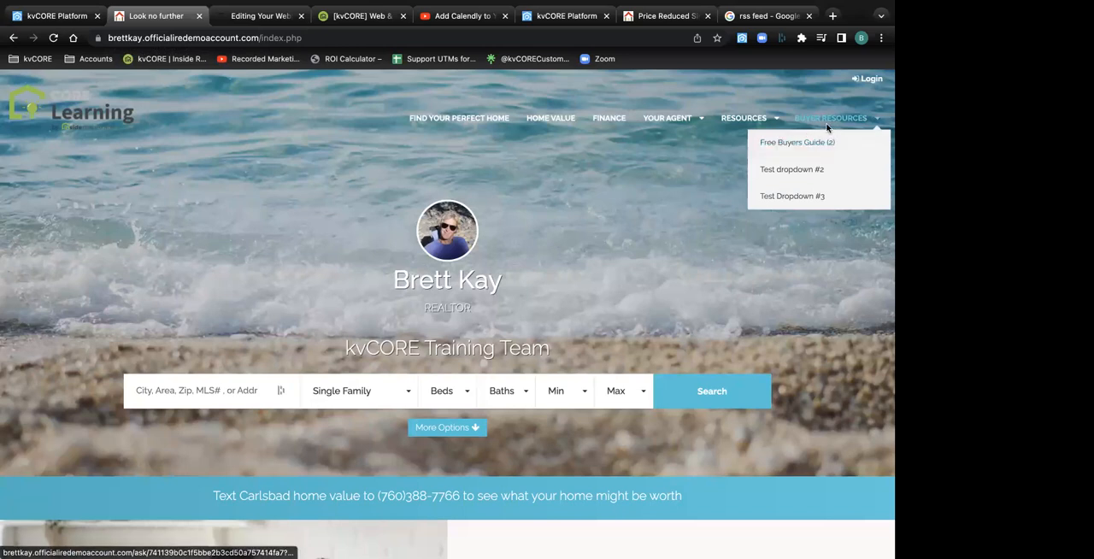
click(816, 173)
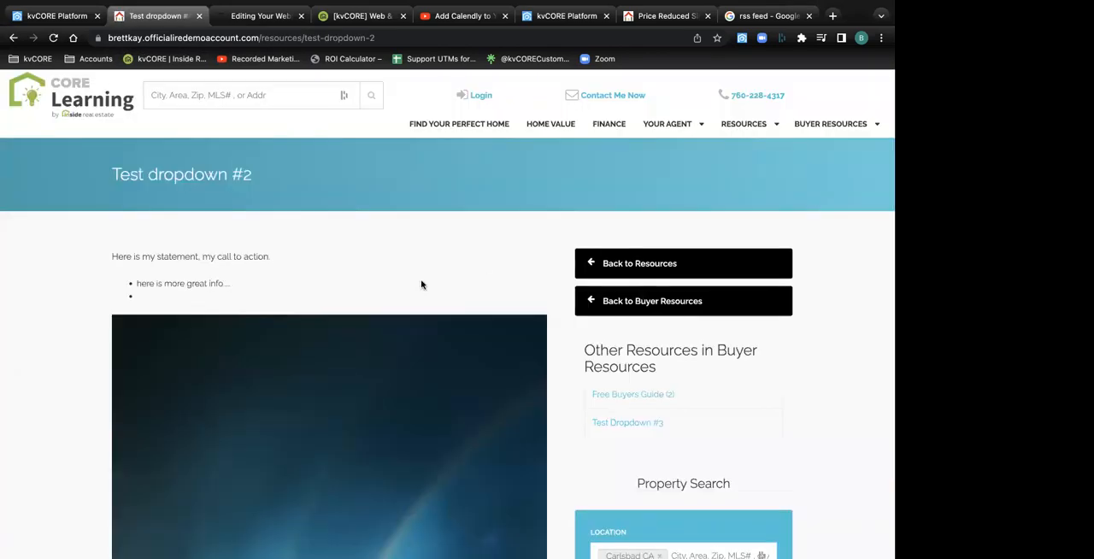
scroll(421, 285, down, 10)
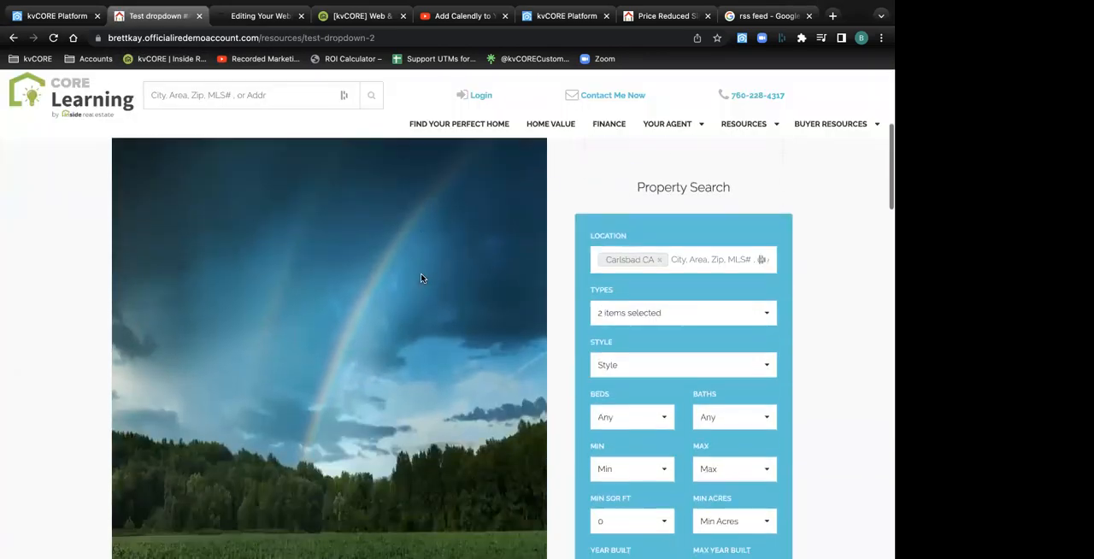
scroll(422, 279, down, 3)
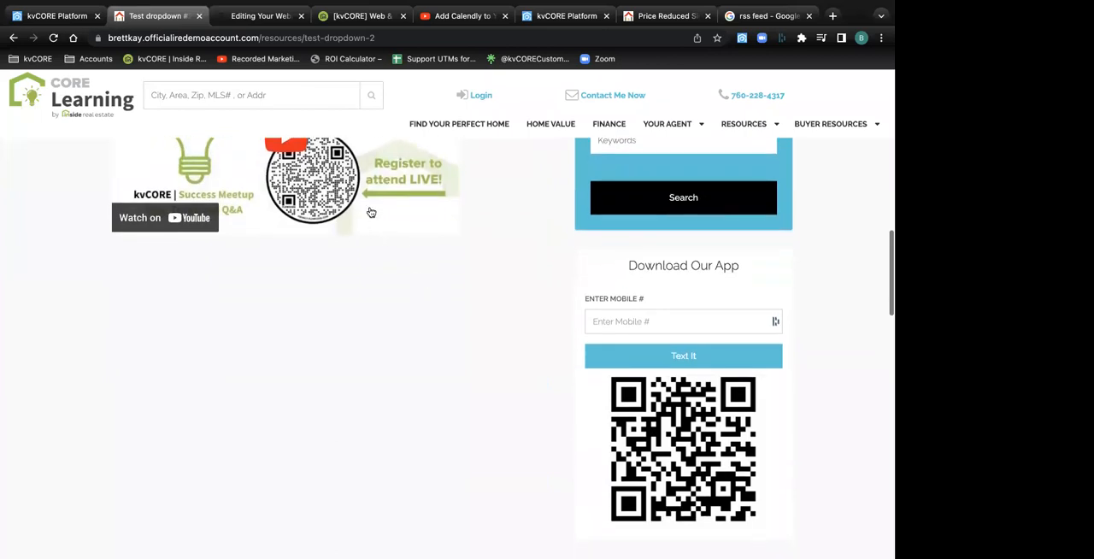
scroll(369, 212, up, 5)
scroll(371, 212, up, 5)
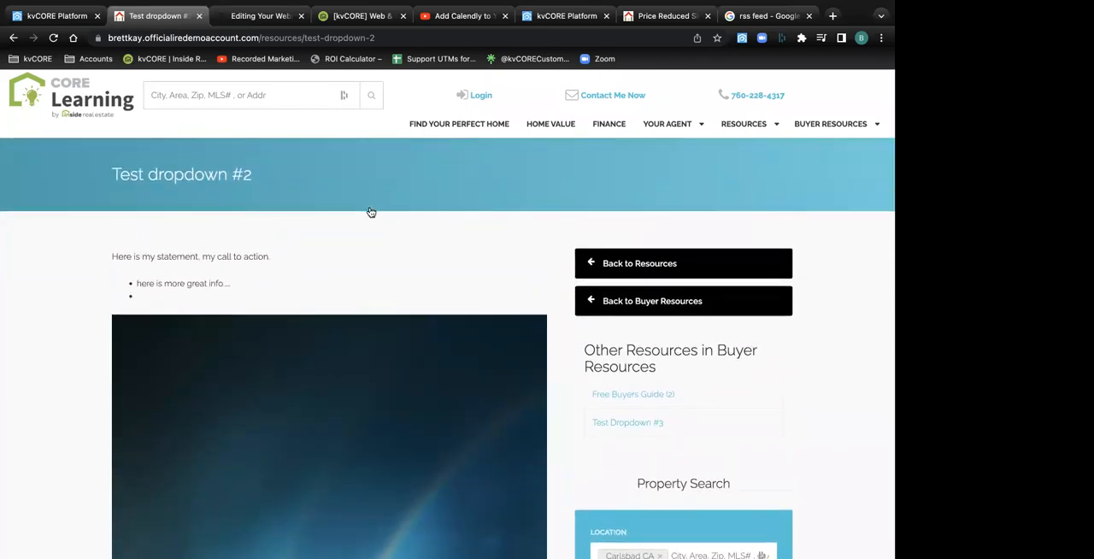
click(13, 38)
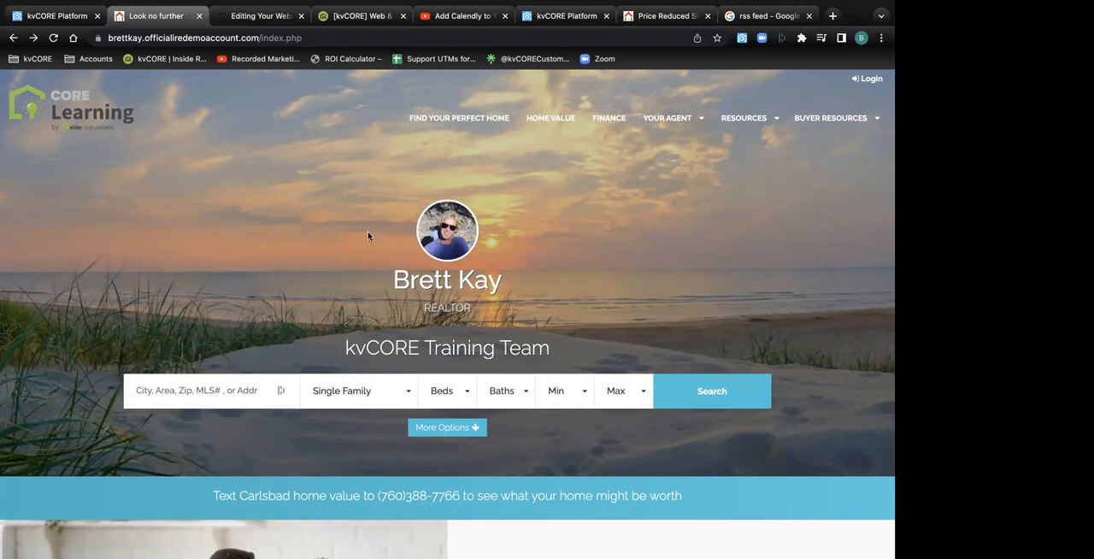
From the squeeze page browser tab, open the Web & IDX page in a new tab and switch to it
click(560, 17)
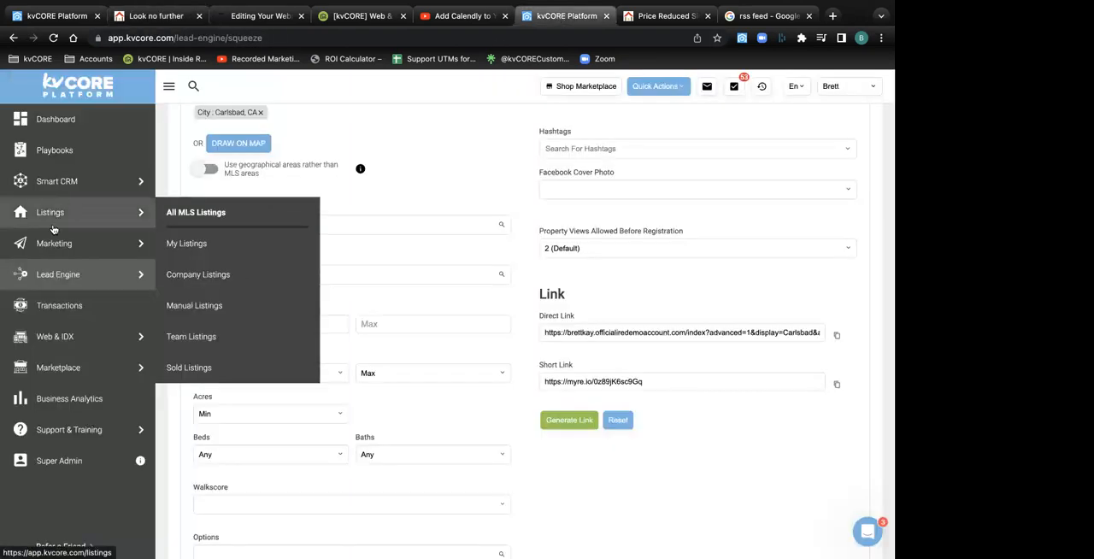
mouse_move(62, 340)
right_click(62, 341)
click(94, 345)
click(585, 16)
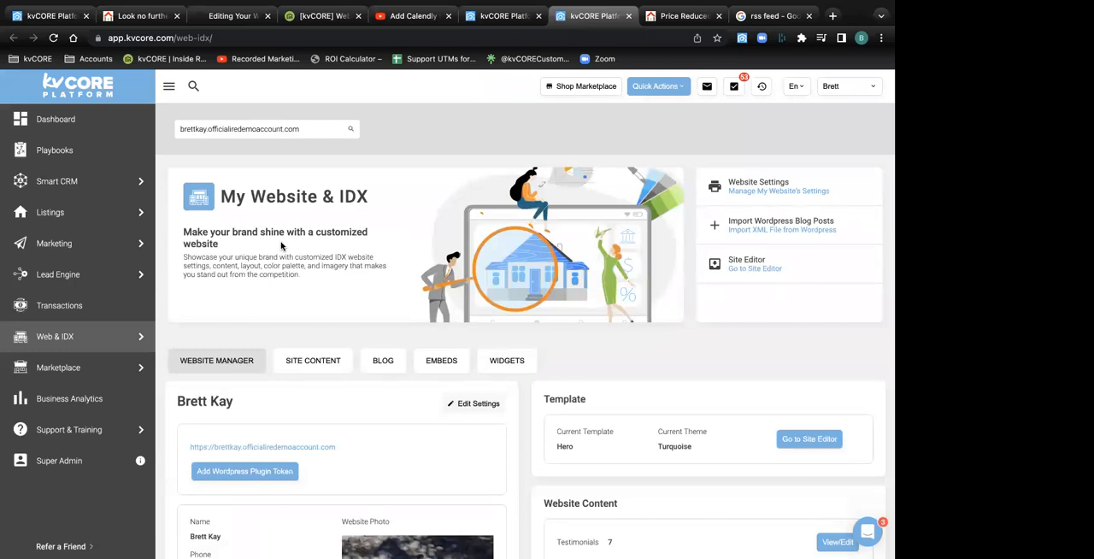
Open the website's settings, examine the Listings section with its property types served, and return to the website manager
scroll(282, 246, down, 3)
mouse_move(44, 338)
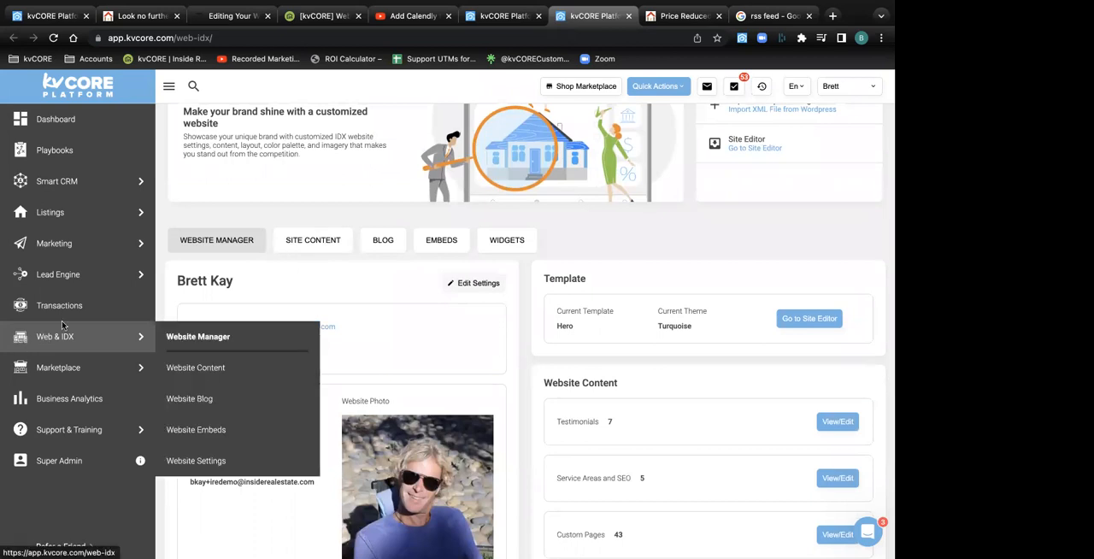
click(462, 286)
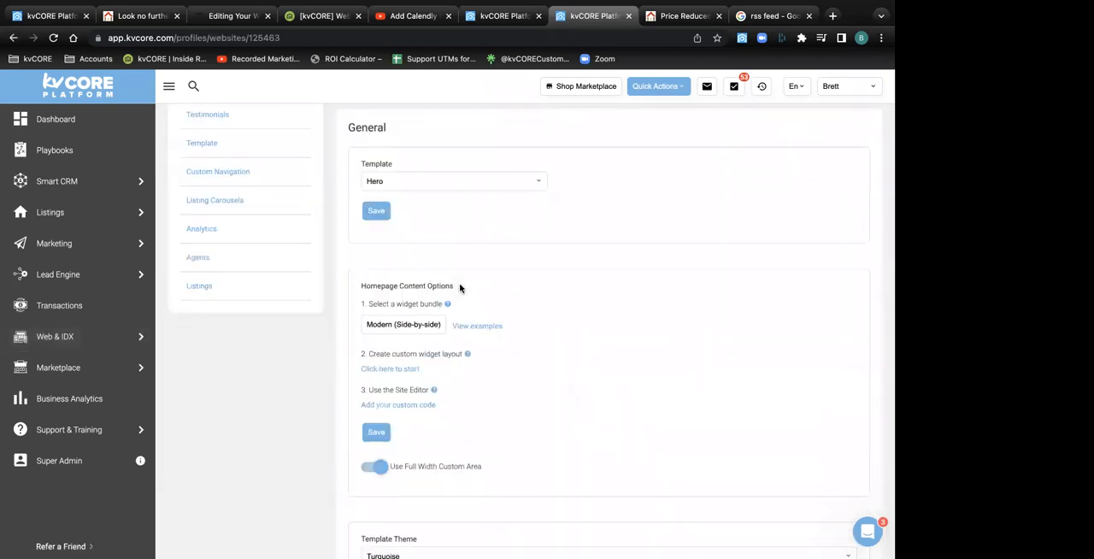
click(200, 287)
drag(395, 136, 352, 142)
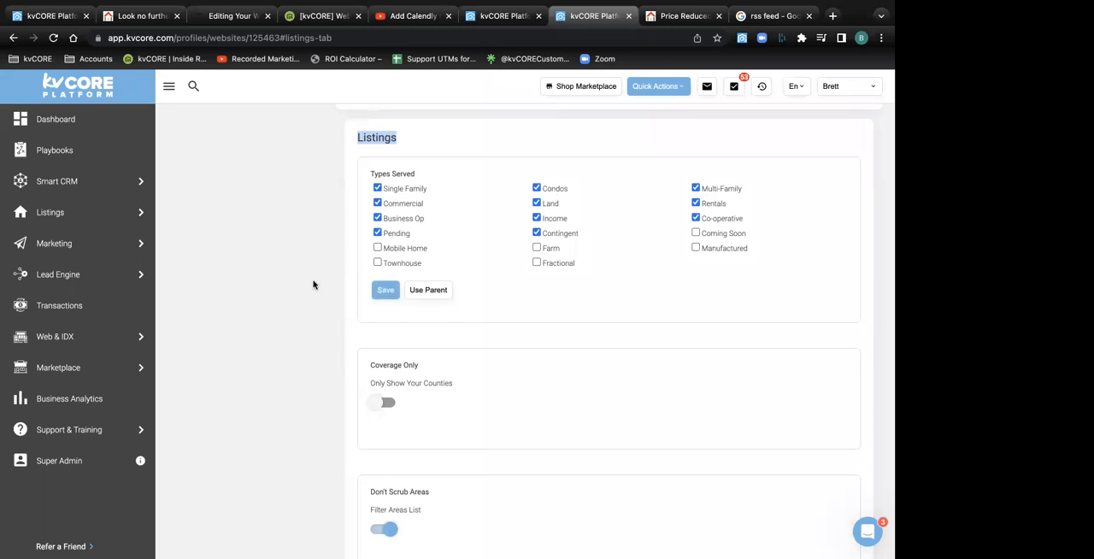
click(14, 39)
click(13, 38)
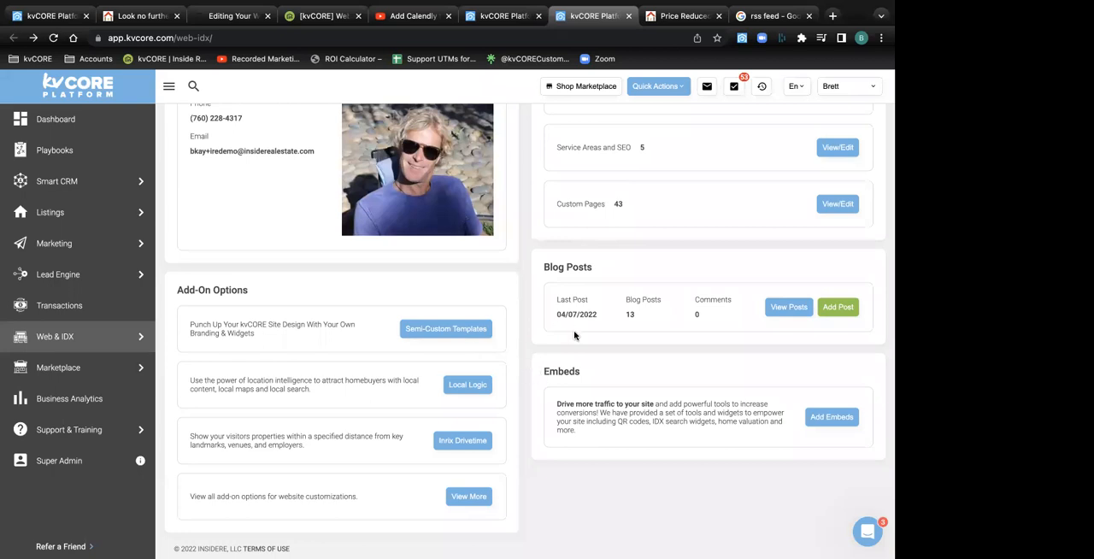
Open the Custom Pages list from the website content overview and look through its first page
scroll(574, 335, up, 4)
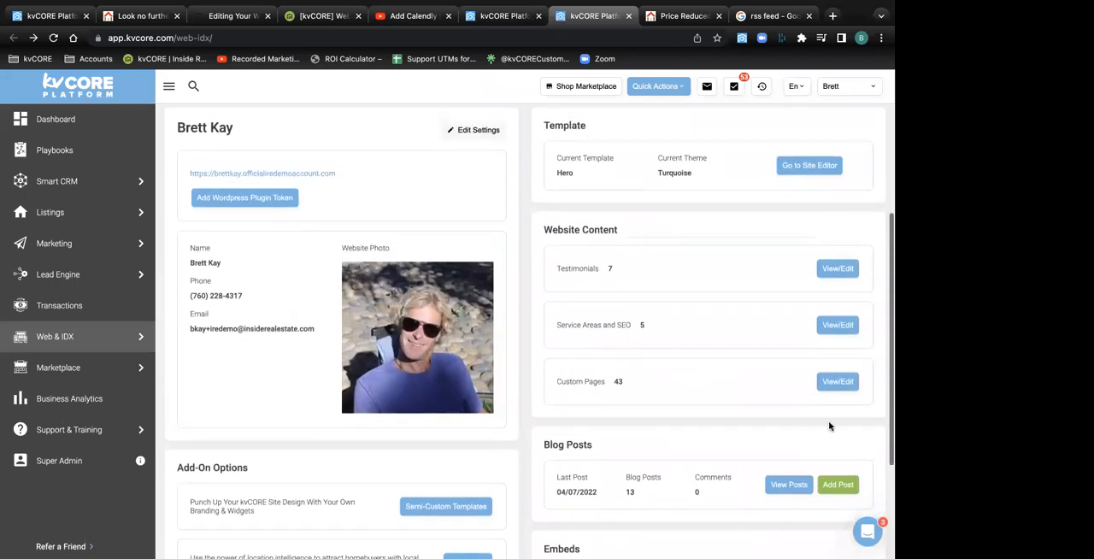
click(838, 383)
scroll(398, 374, down, 4)
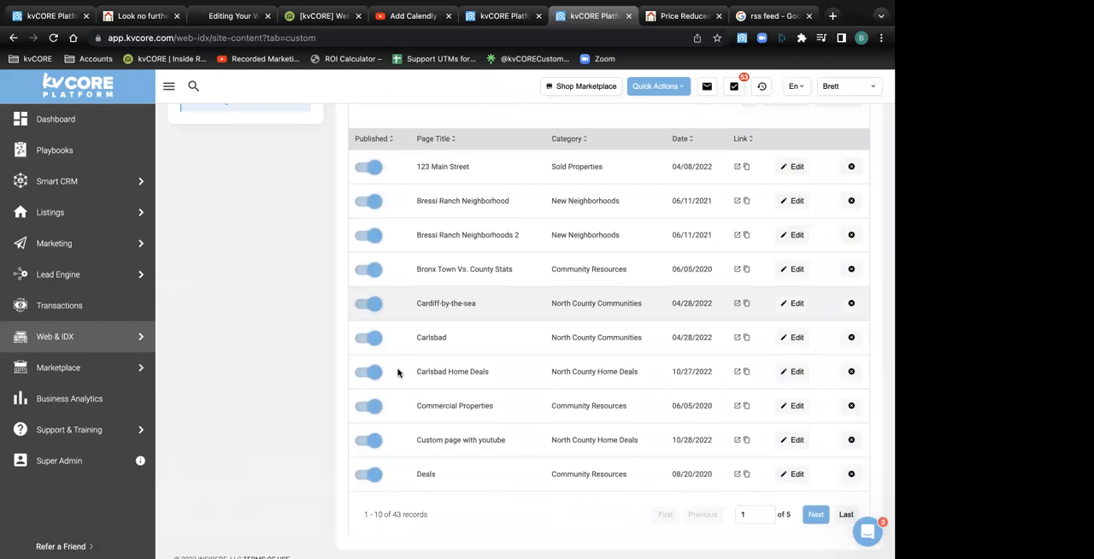
scroll(398, 461, down, 1)
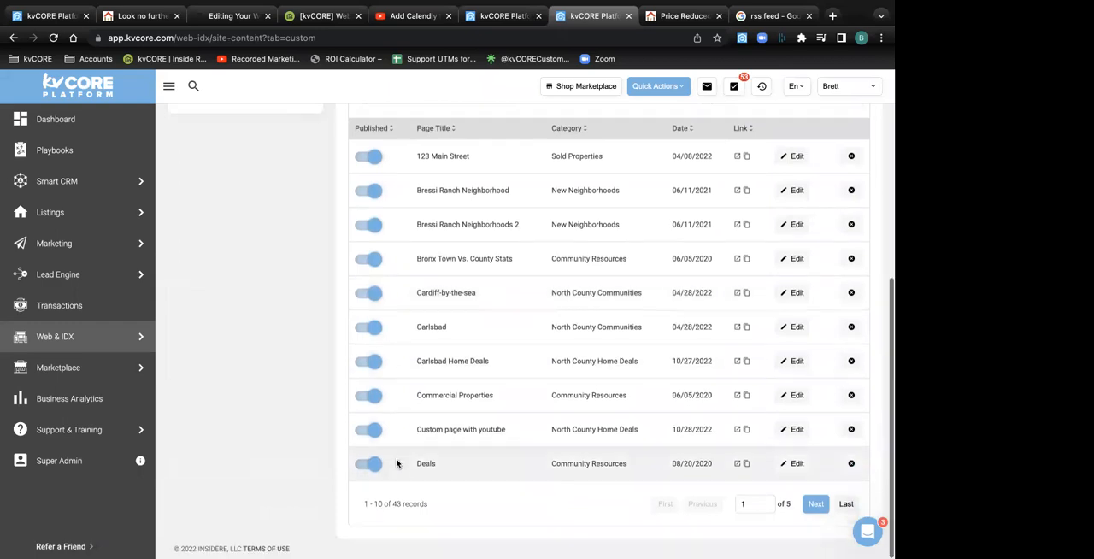
scroll(379, 276, up, 3)
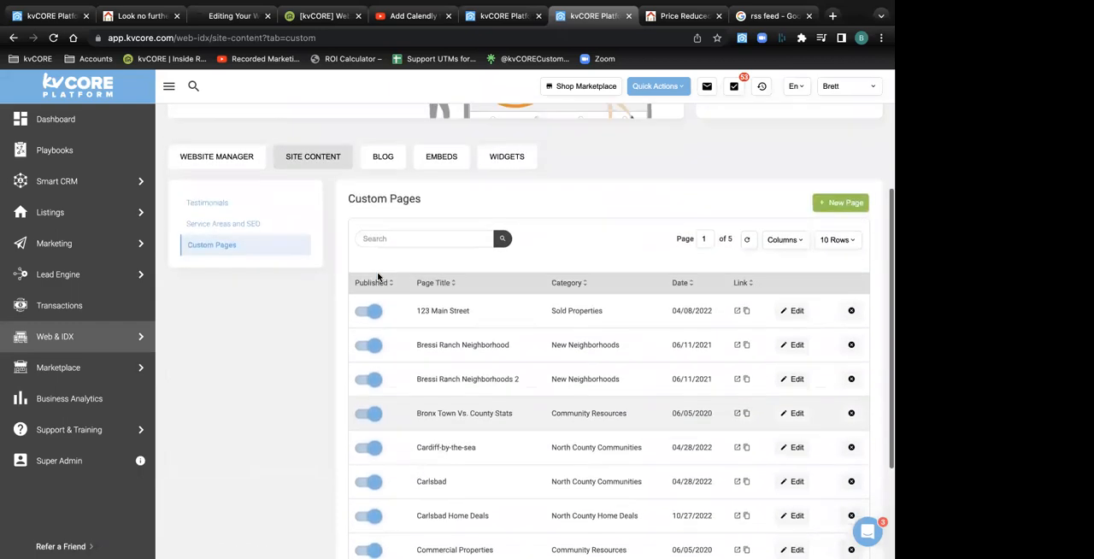
Search the custom pages for "holiday"
click(383, 260)
text(holiday)
key(Return)
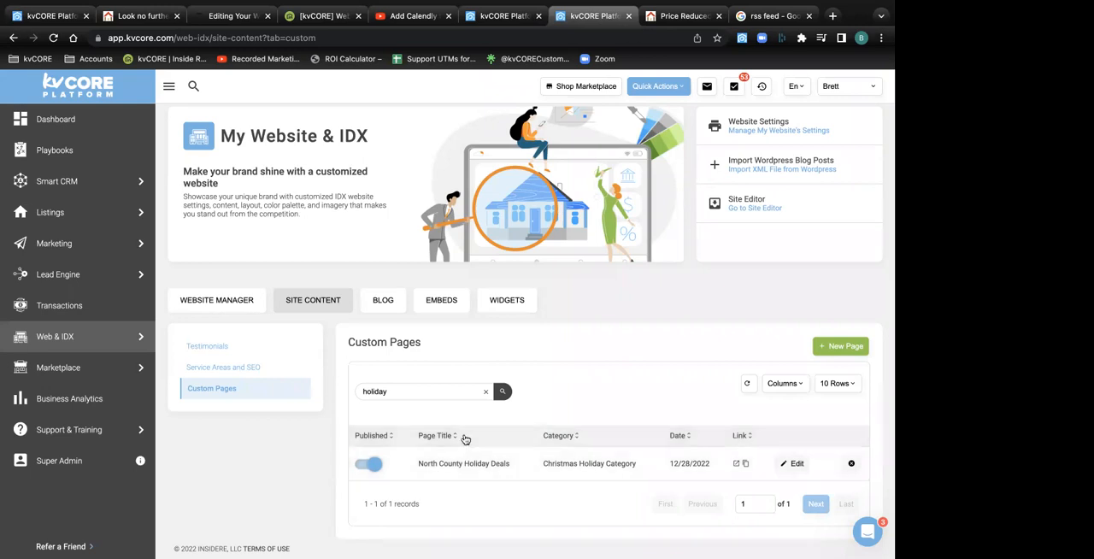
Return to the website manager, open the website's settings with the side menu collapsed, and go to Custom Navigation
click(51, 340)
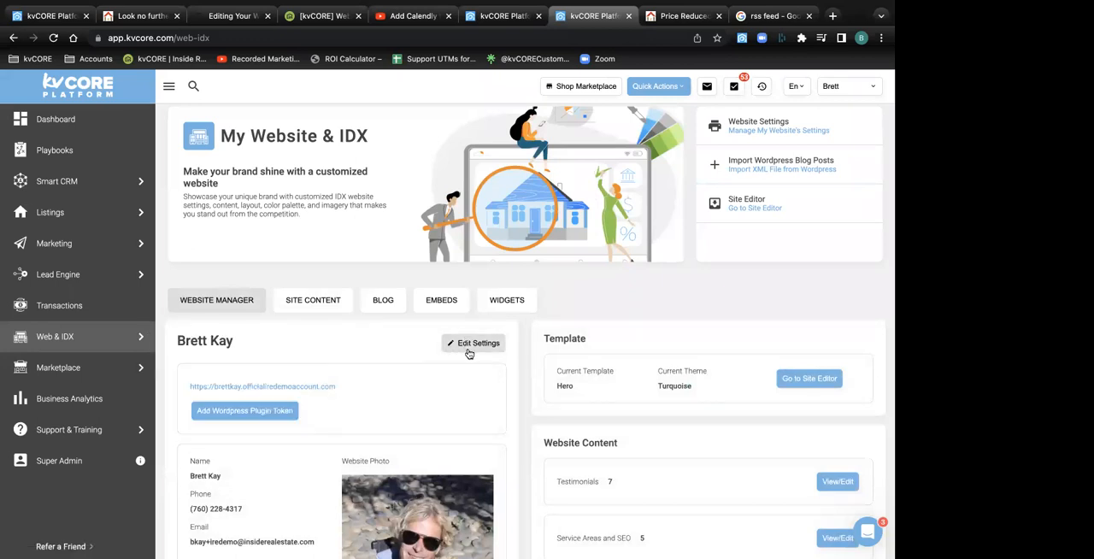
drag(241, 342, 177, 339)
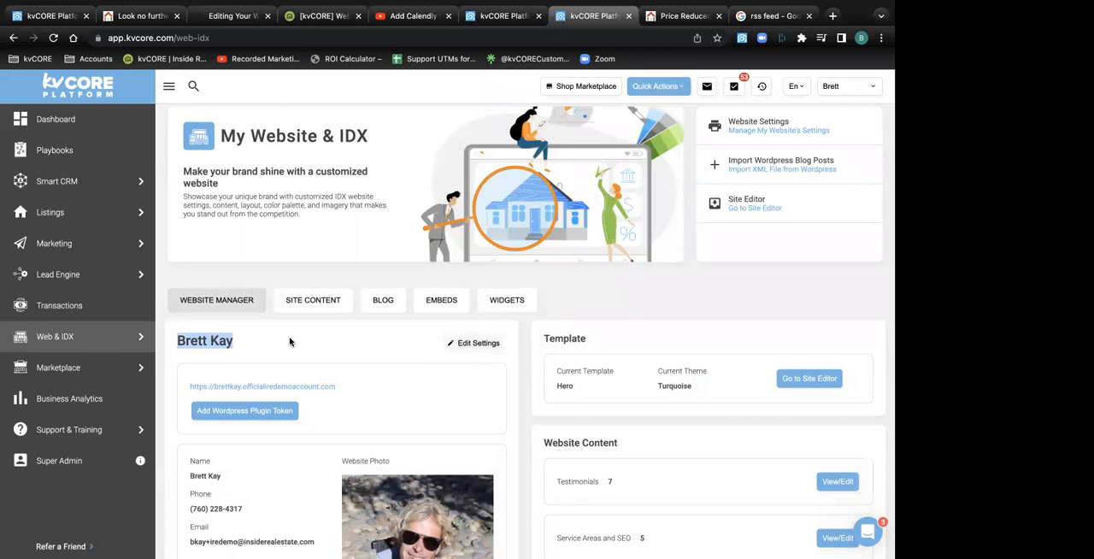
click(462, 349)
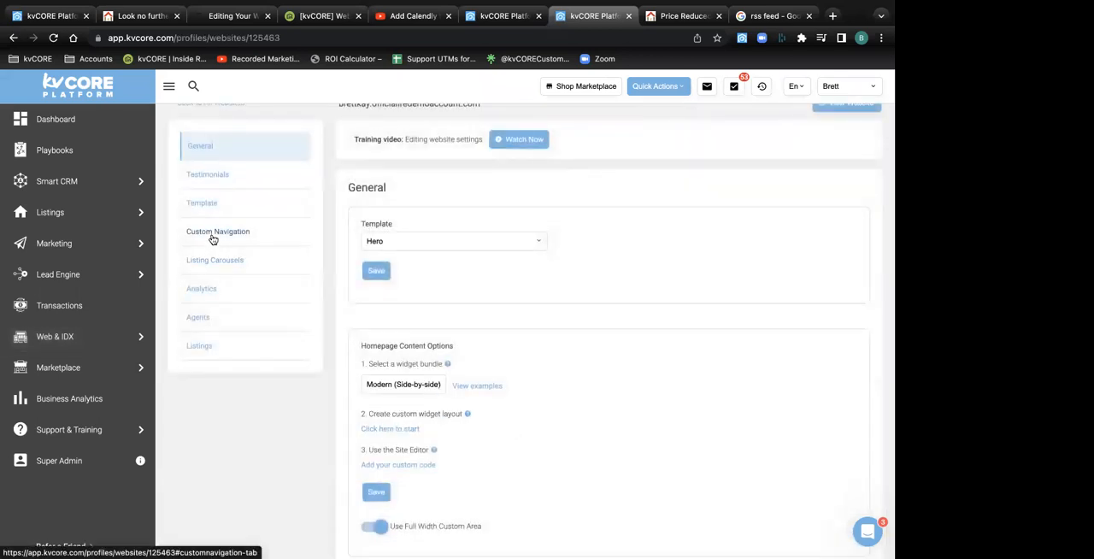
click(169, 85)
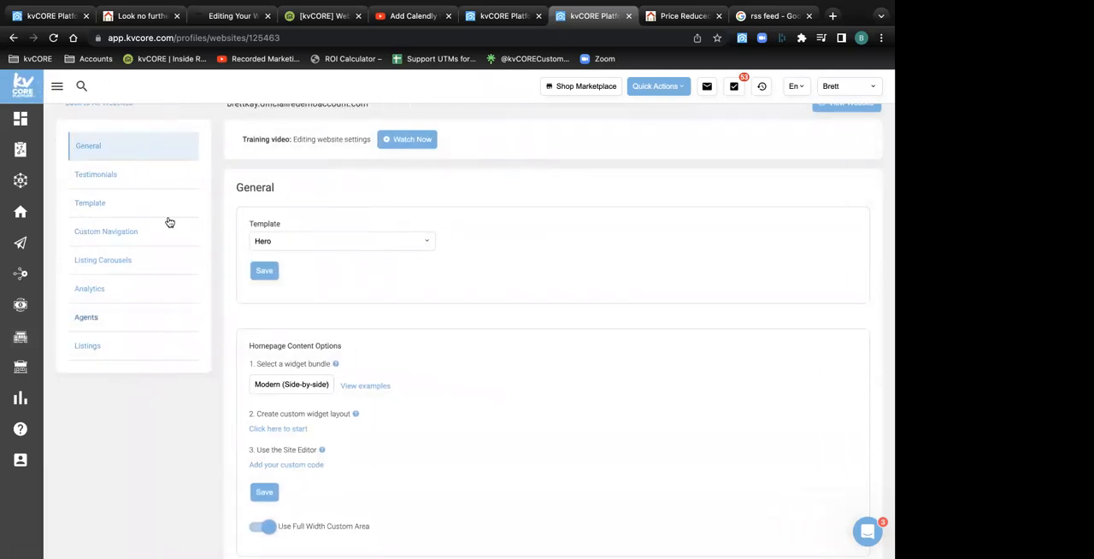
click(101, 234)
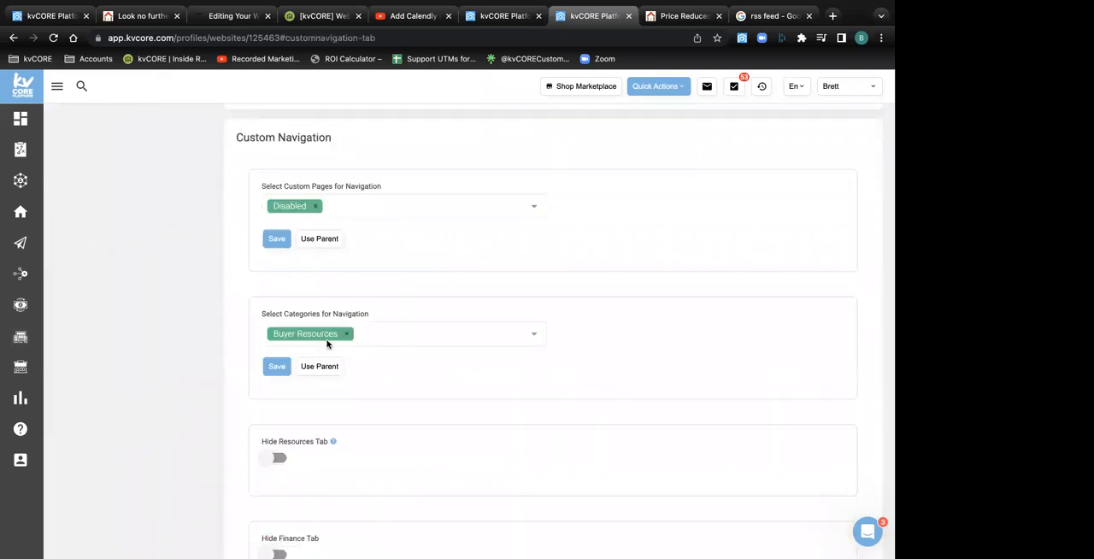
Highlight the Select Categories for Navigation label, check the live website's navigation bar, and return to the Custom Navigation settings
triple_click(259, 318)
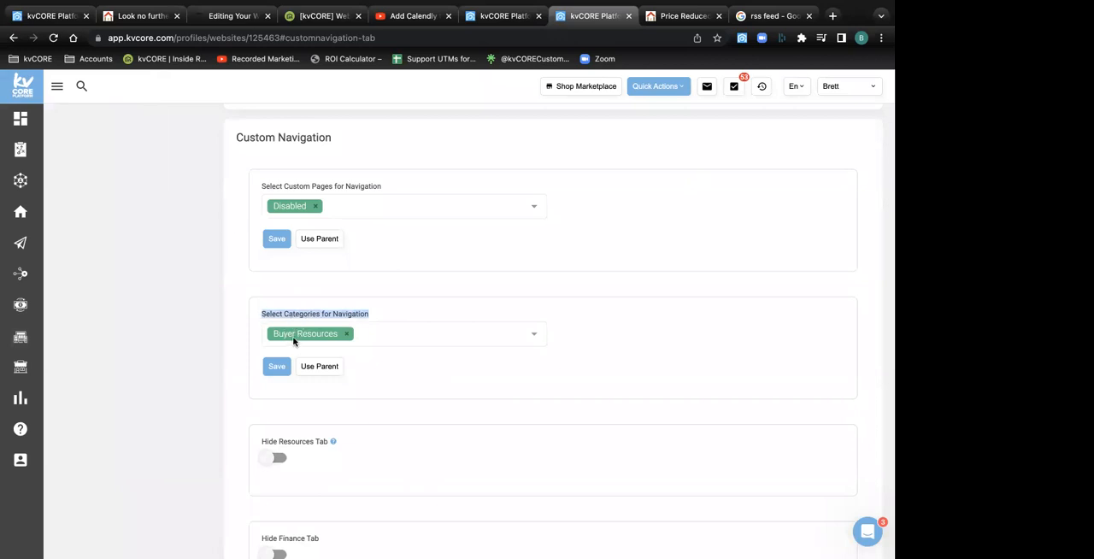
click(137, 16)
mouse_move(804, 113)
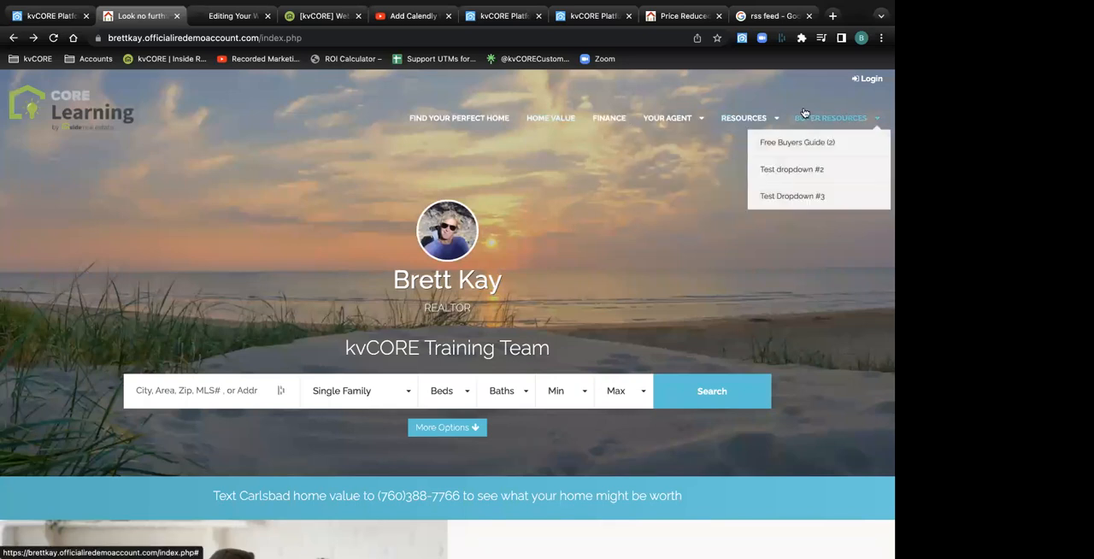
click(49, 15)
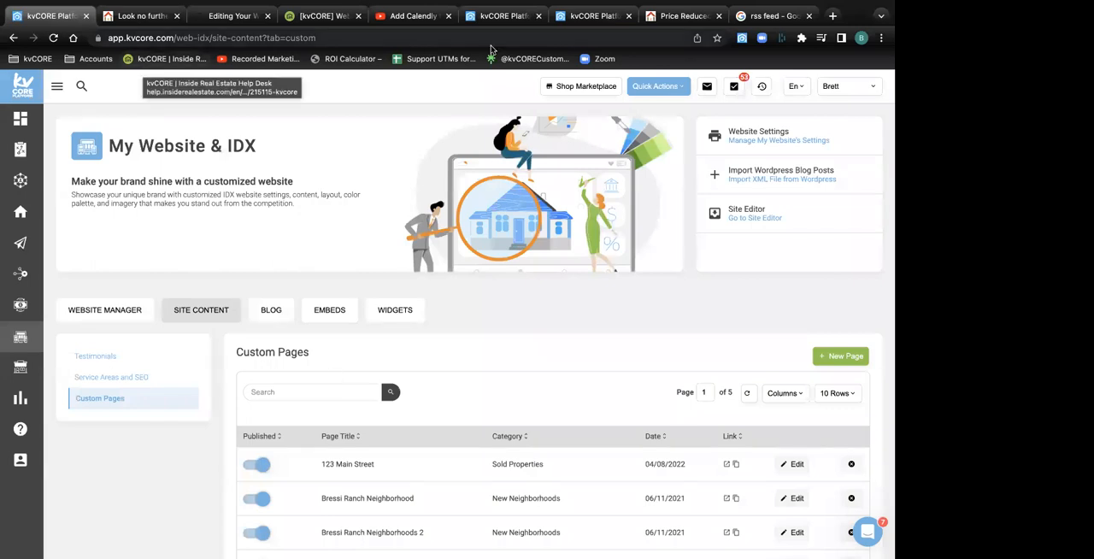
click(479, 15)
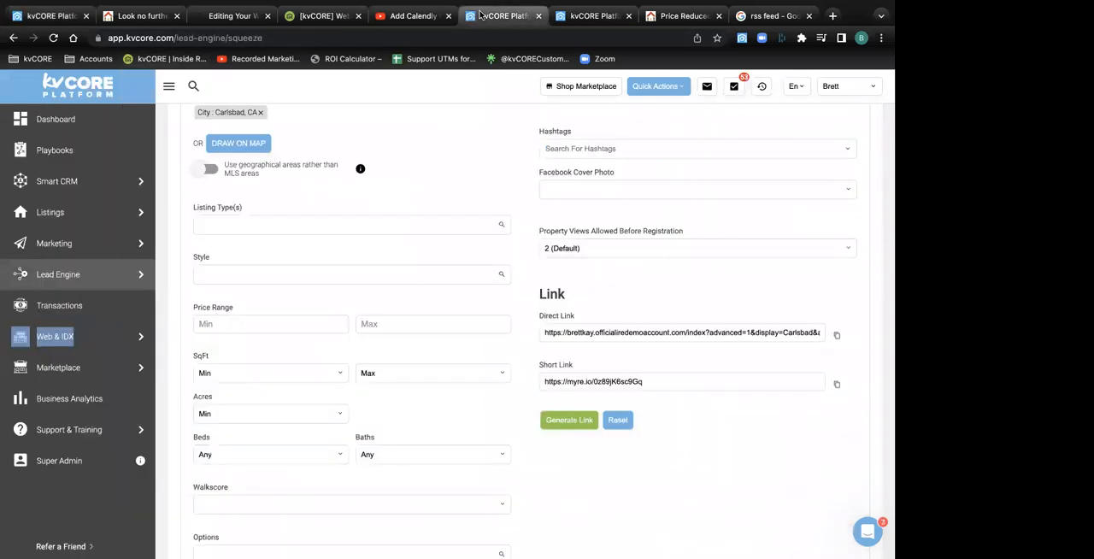
click(590, 15)
click(457, 302)
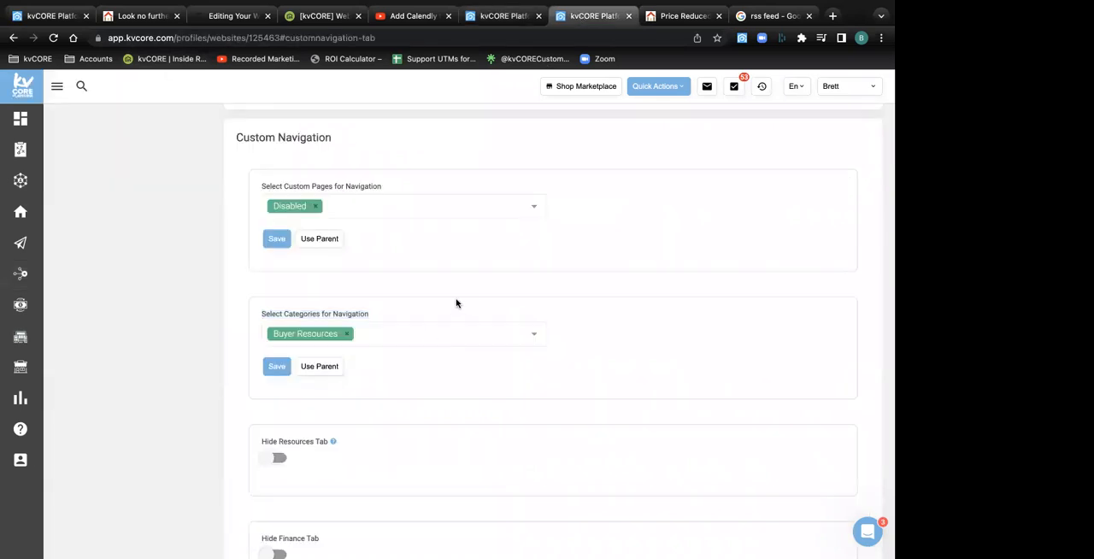
Add Christmas Holiday Category to the categories for navigation and save the setting
click(413, 334)
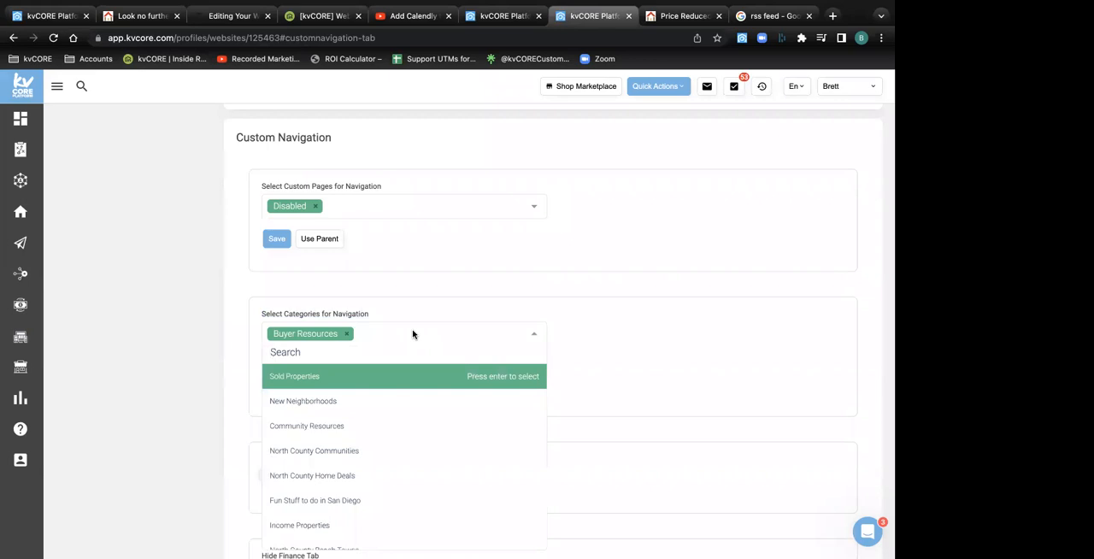
scroll(418, 405, down, 2)
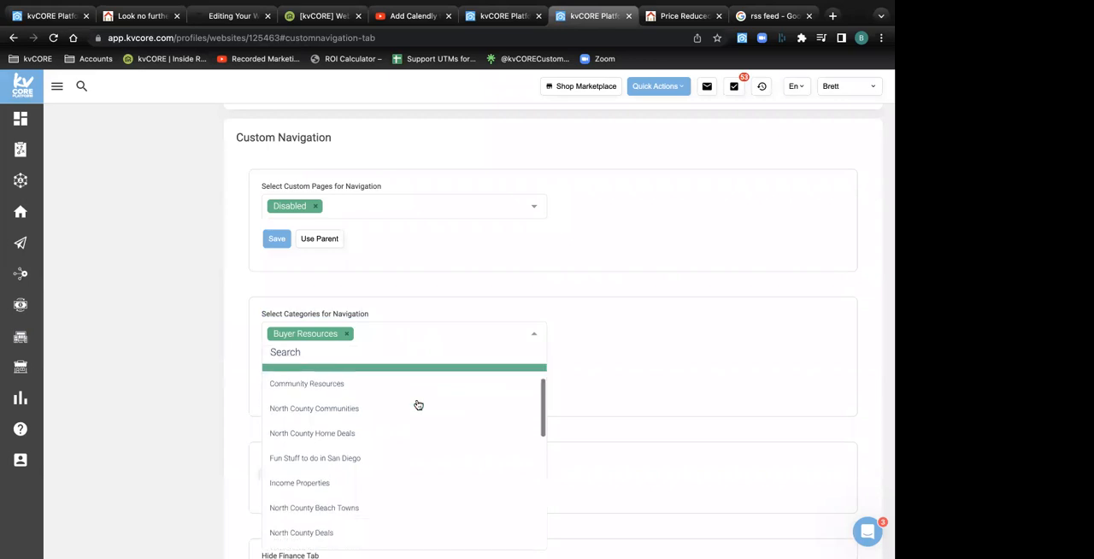
scroll(418, 404, down, 3)
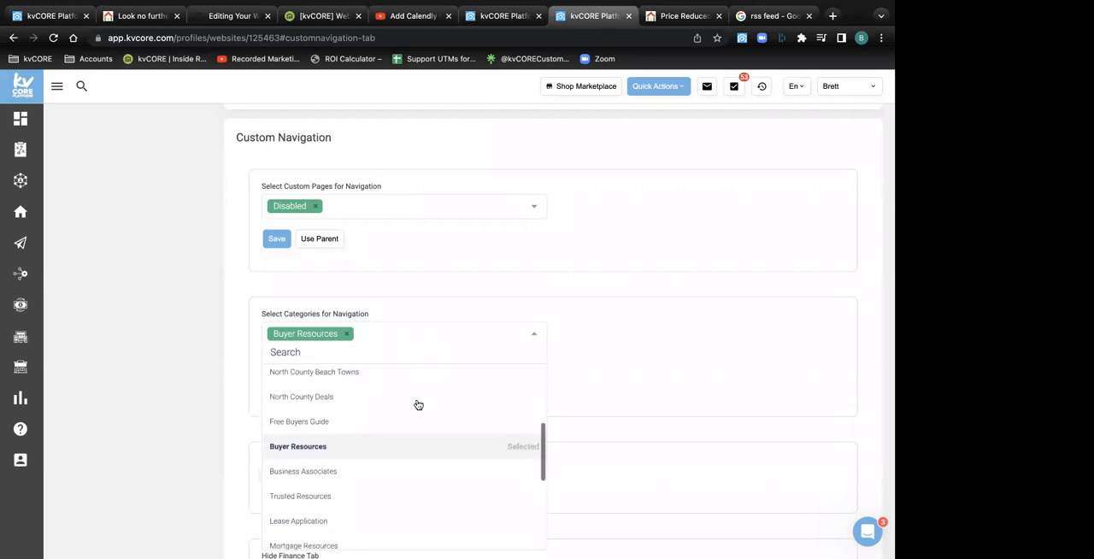
scroll(418, 404, down, 3)
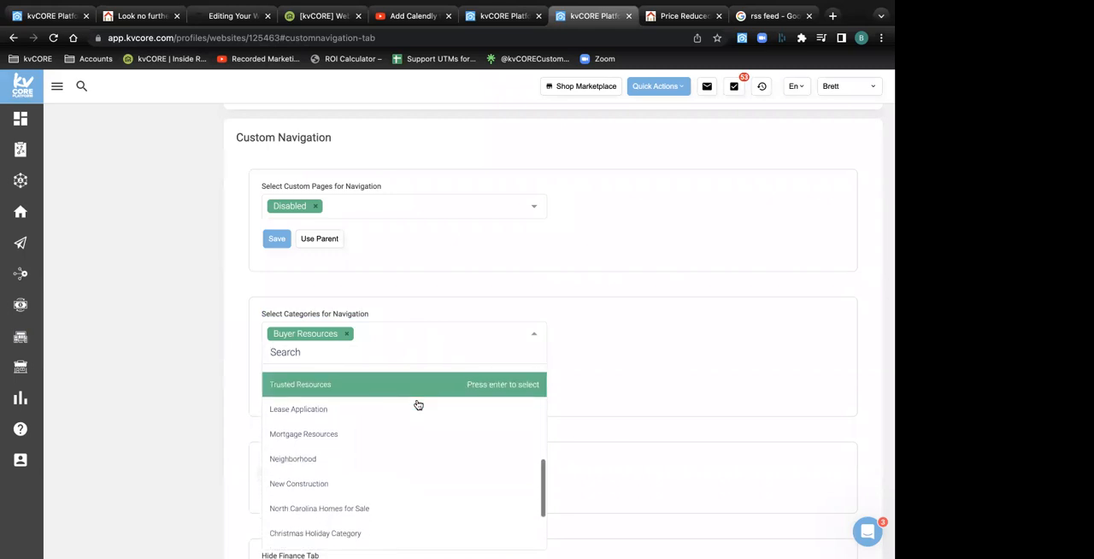
scroll(418, 405, down, 5)
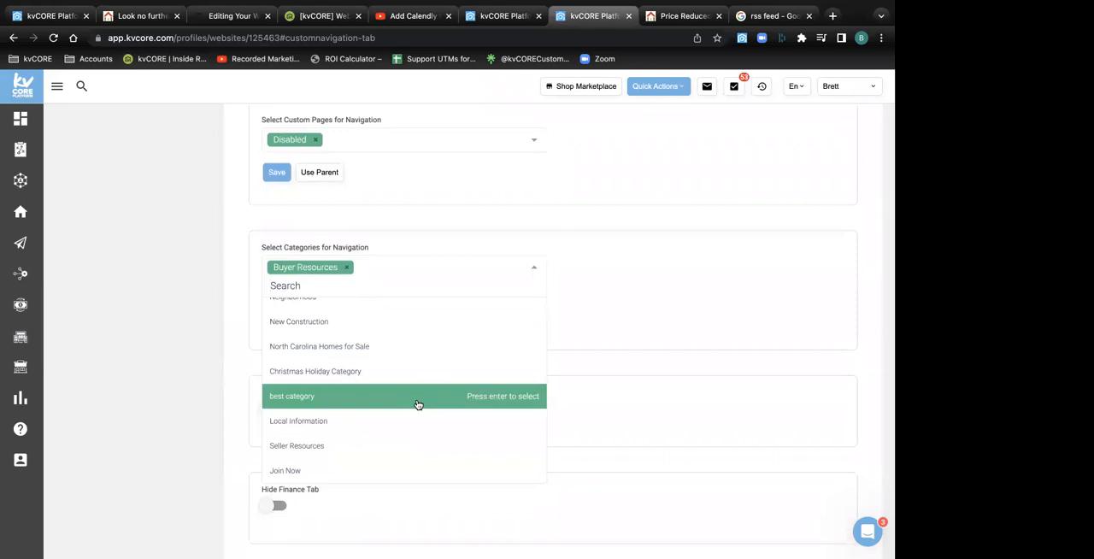
click(346, 373)
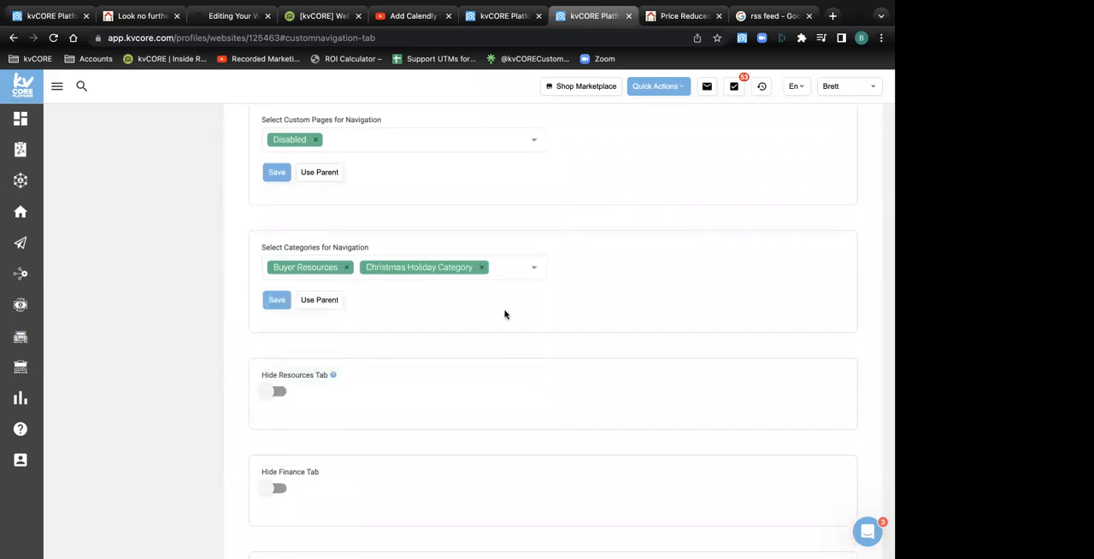
click(278, 304)
Reload the live website's homepage and check the categories in its navigation bar
click(141, 15)
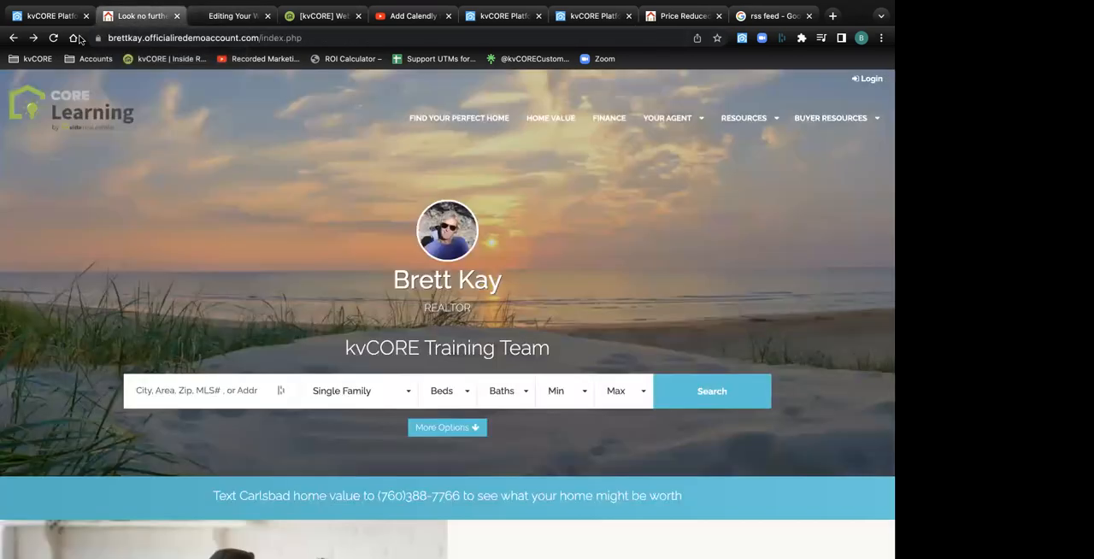
click(54, 39)
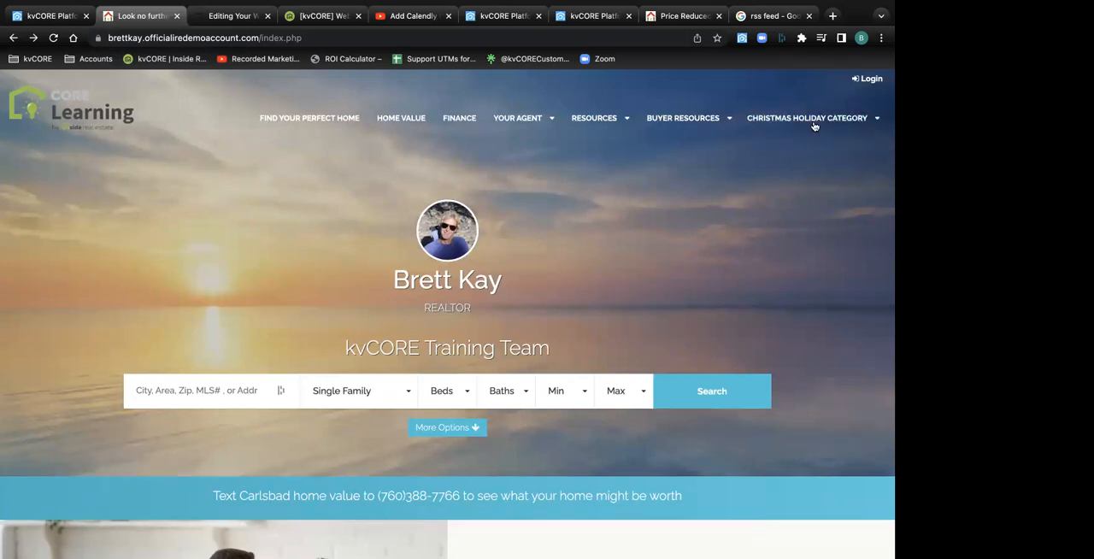
Open the North County Holiday Deals page from Christmas Holiday Category on the live website and look through its content
mouse_move(685, 128)
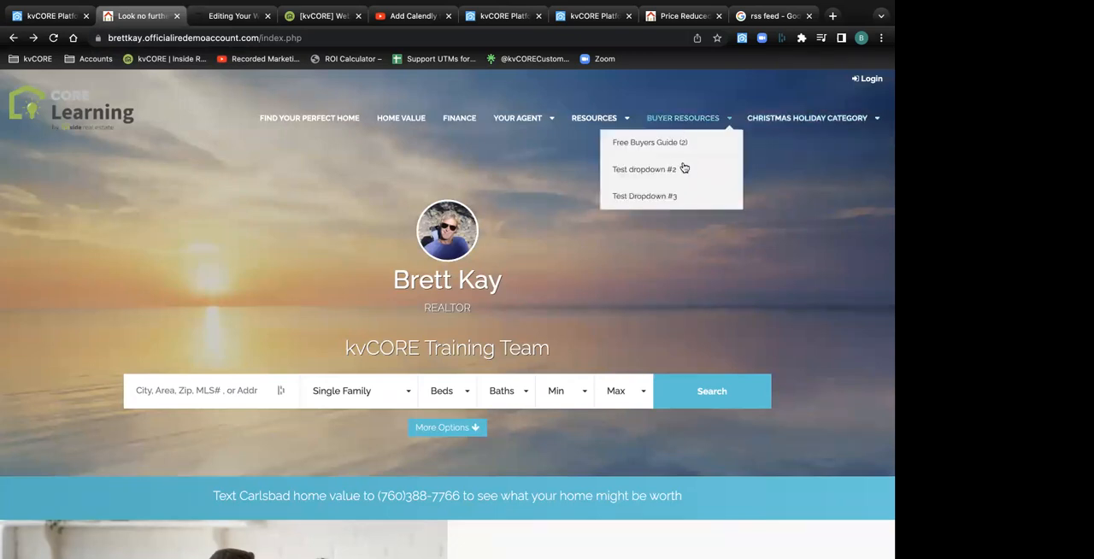
mouse_move(810, 124)
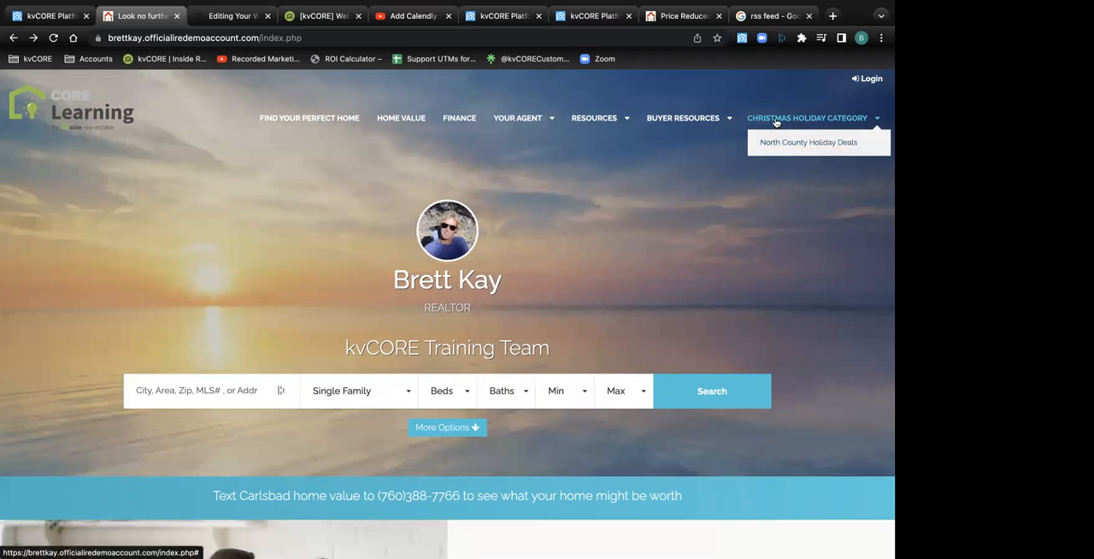
click(815, 147)
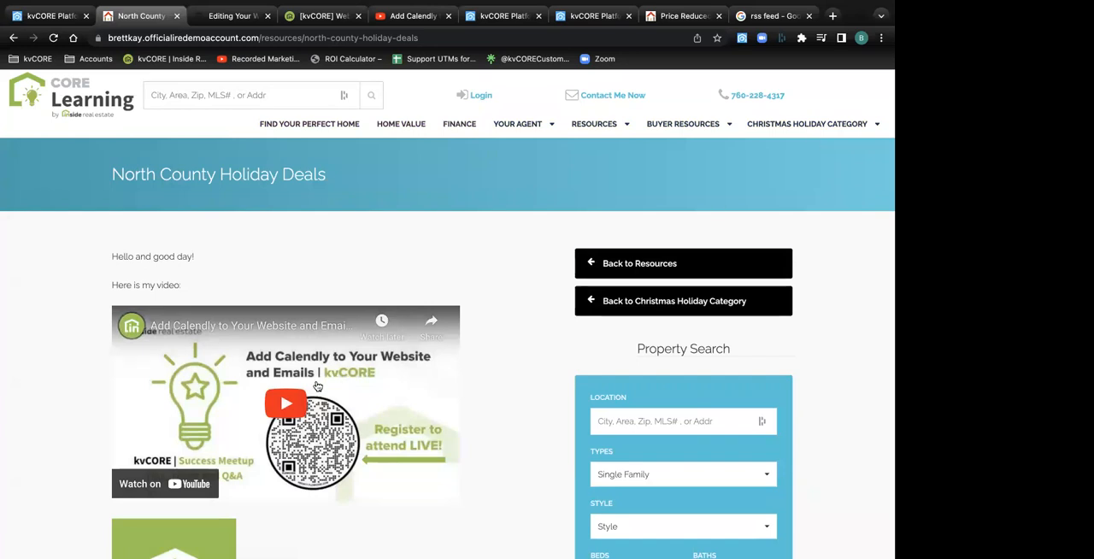
scroll(316, 386, down, 1)
scroll(315, 385, down, 3)
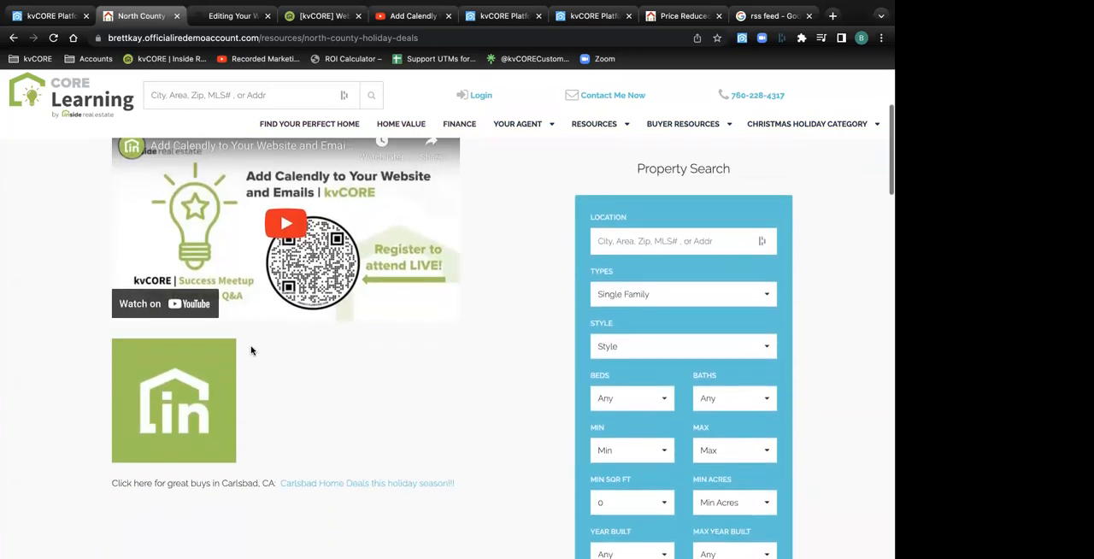
scroll(167, 387, up, 3)
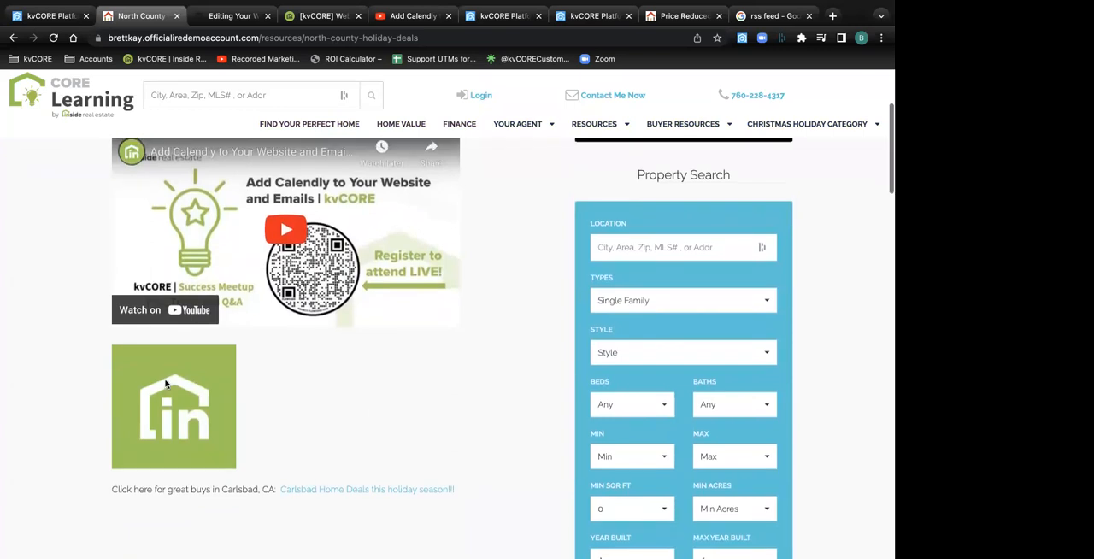
Highlight the page's greeting, the line introducing the video, and the text about great buys in Carlsbad, CA
drag(197, 256, 108, 251)
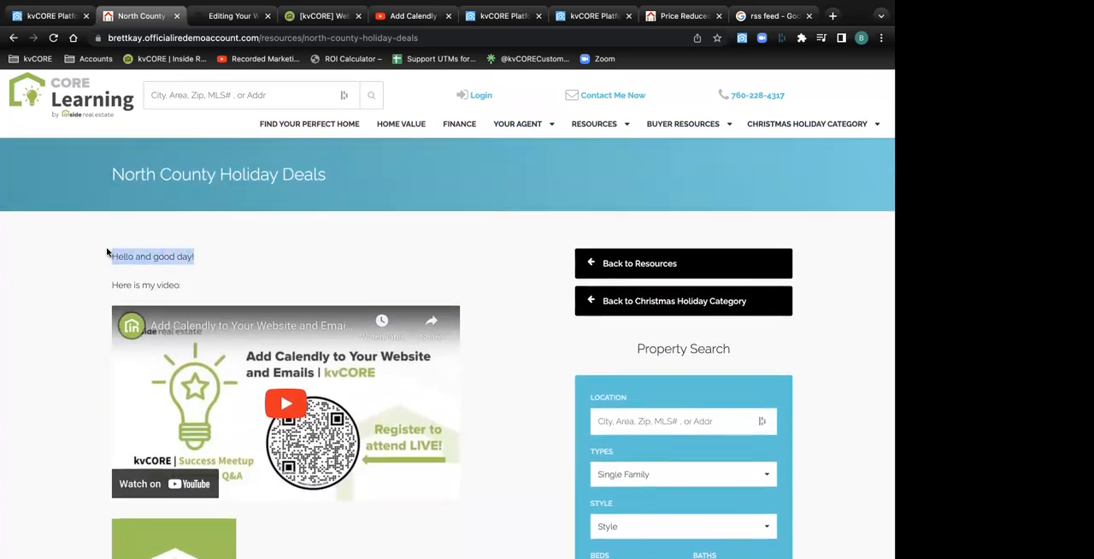
drag(180, 284, 108, 282)
scroll(248, 276, down, 2)
scroll(248, 276, down, 5)
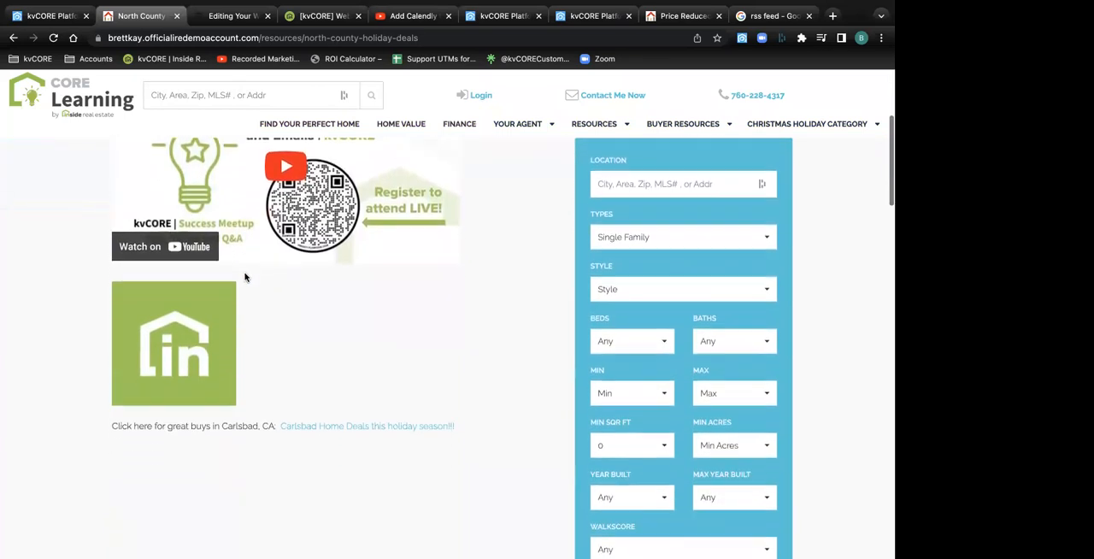
drag(118, 400, 276, 400)
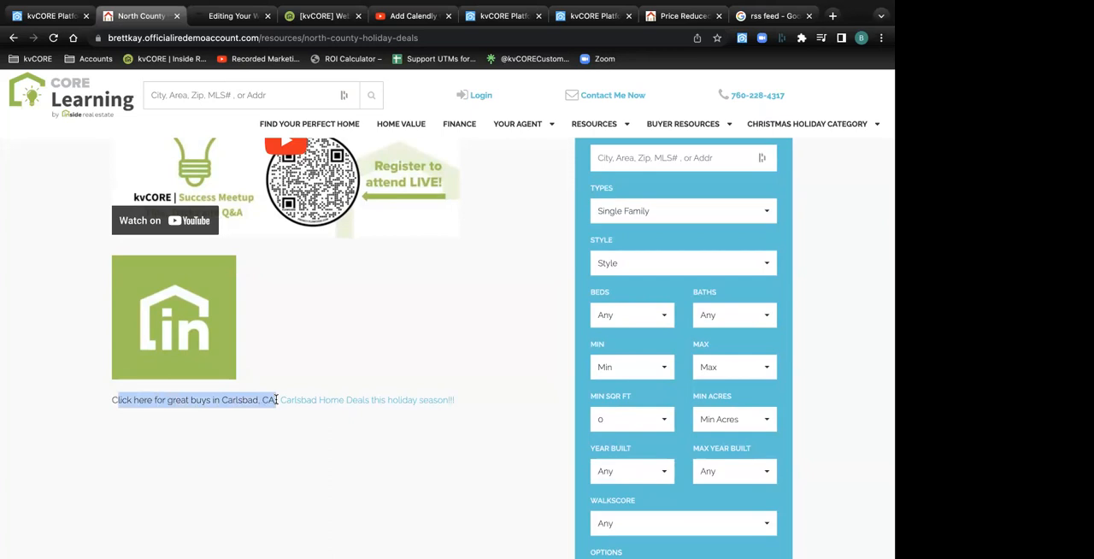
Follow the Carlsbad Home Deals link to its property listings and return to the North County Holiday Deals page
click(372, 402)
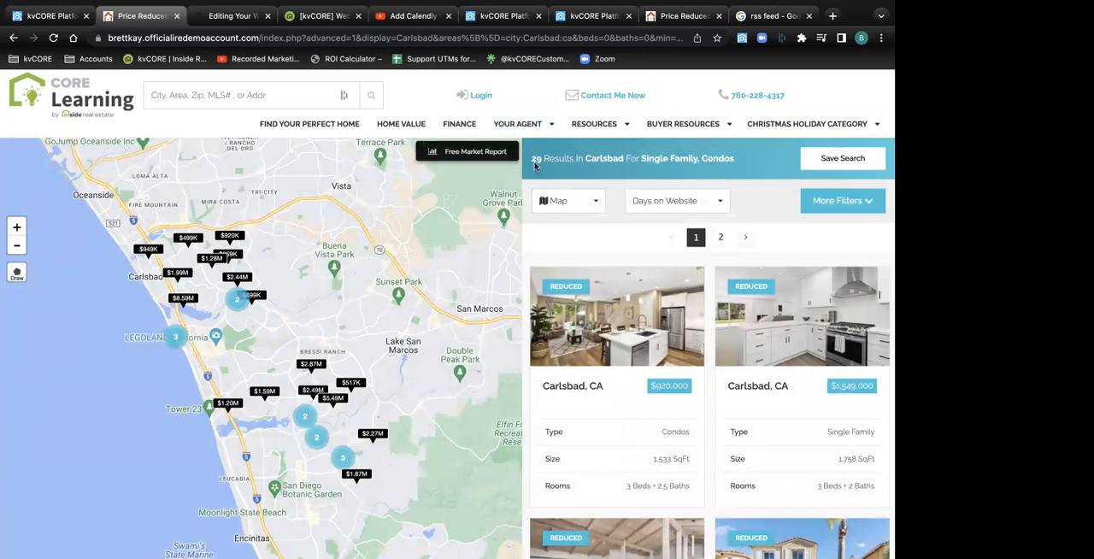
click(13, 37)
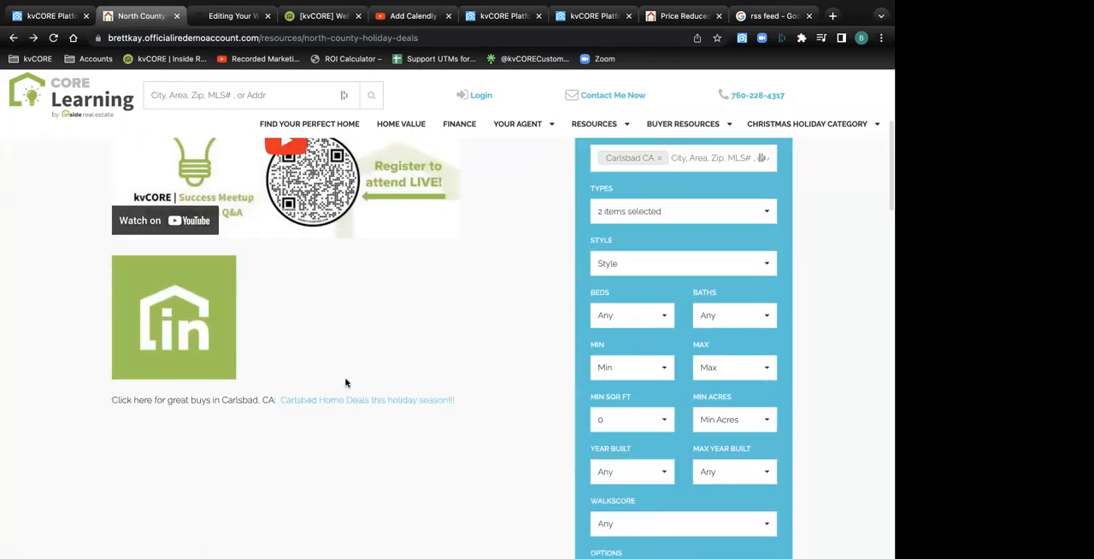
scroll(383, 387, down, 1)
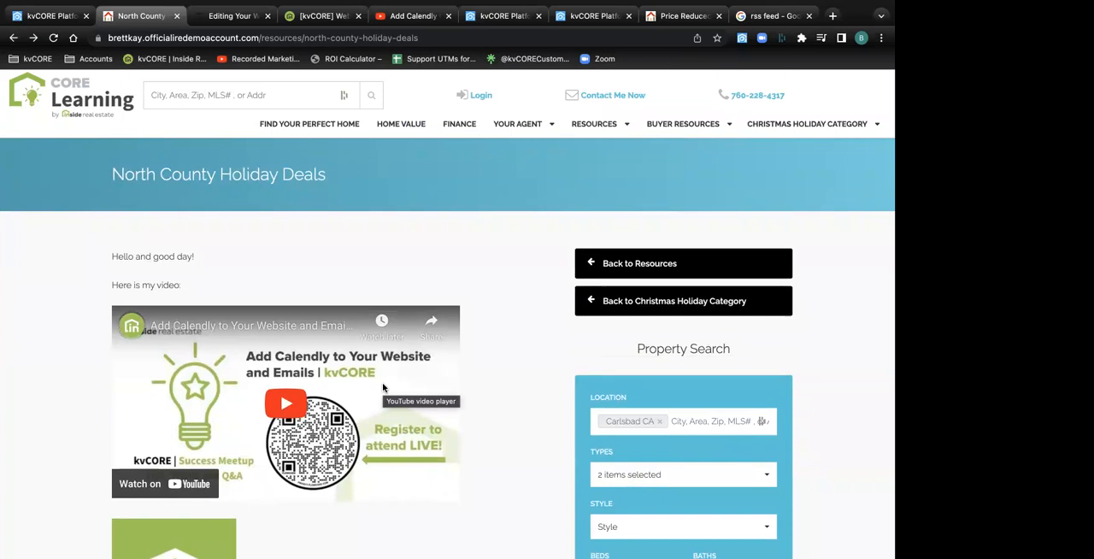
Open the website's Resources page and examine its categories and their custom pages as far as North County Communities
mouse_move(668, 134)
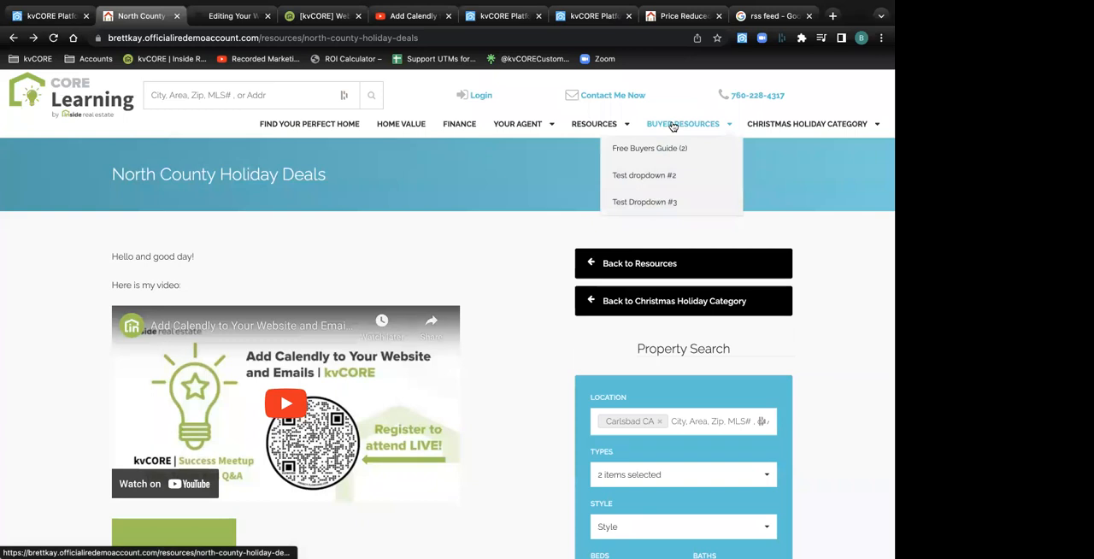
mouse_move(813, 126)
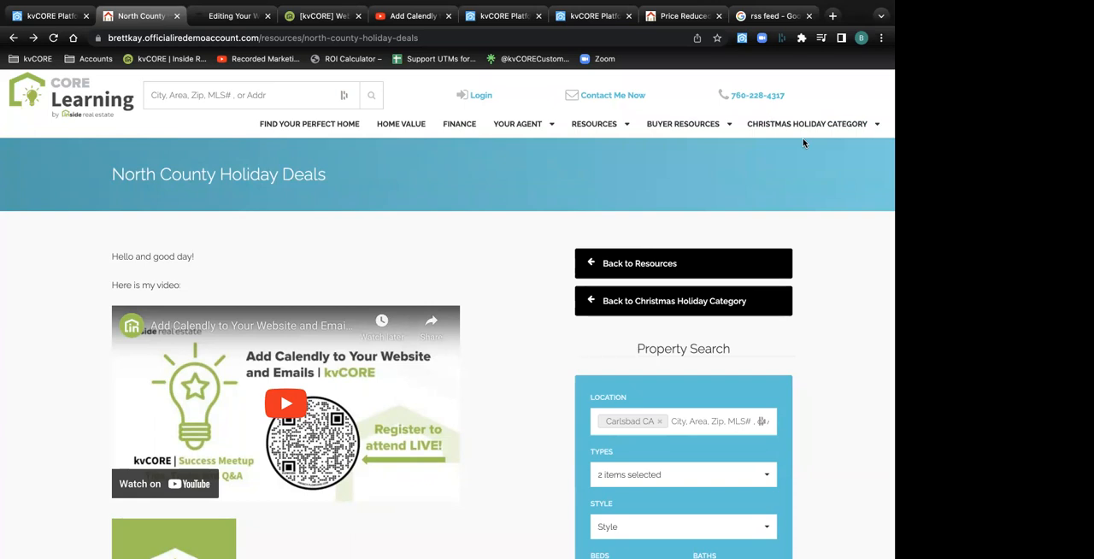
click(607, 128)
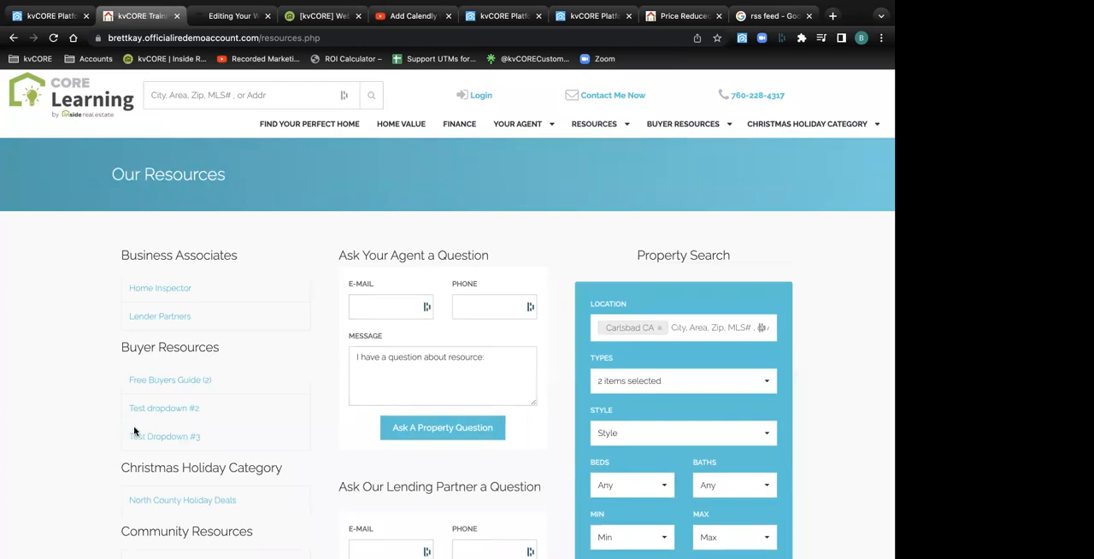
scroll(134, 432, down, 2)
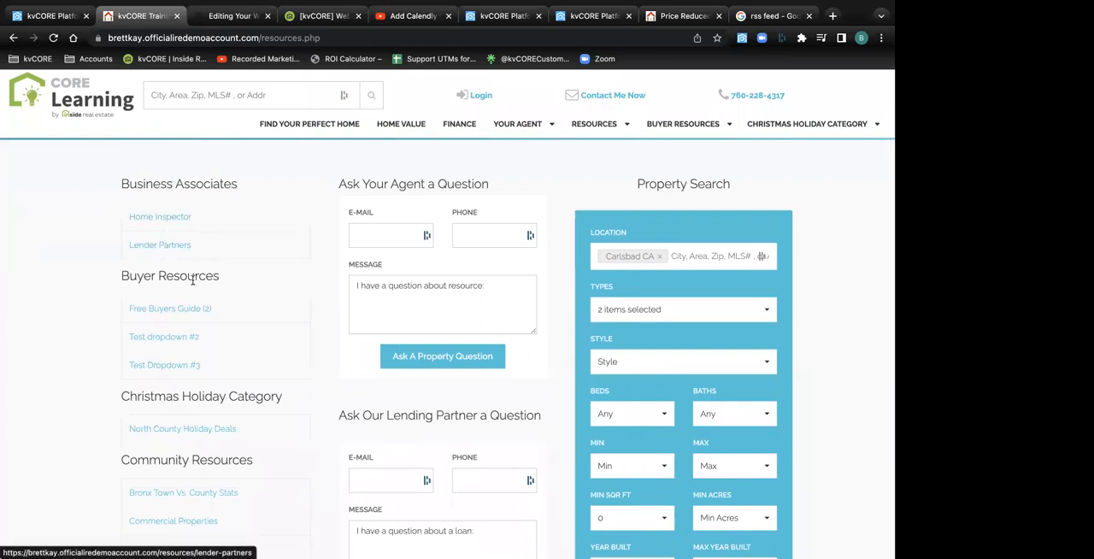
scroll(167, 359, down, 3)
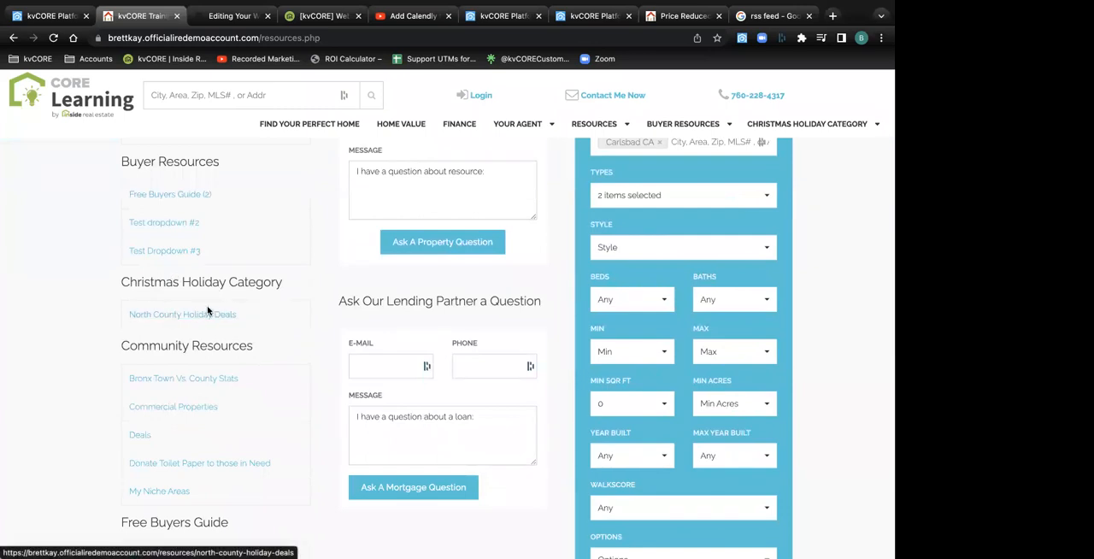
scroll(207, 311, down, 3)
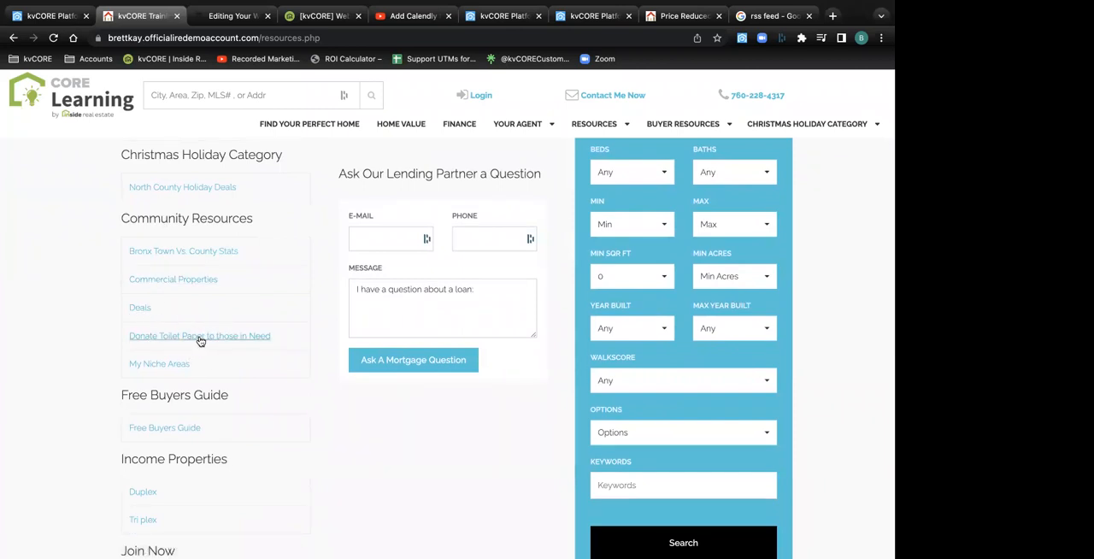
scroll(186, 340, down, 2)
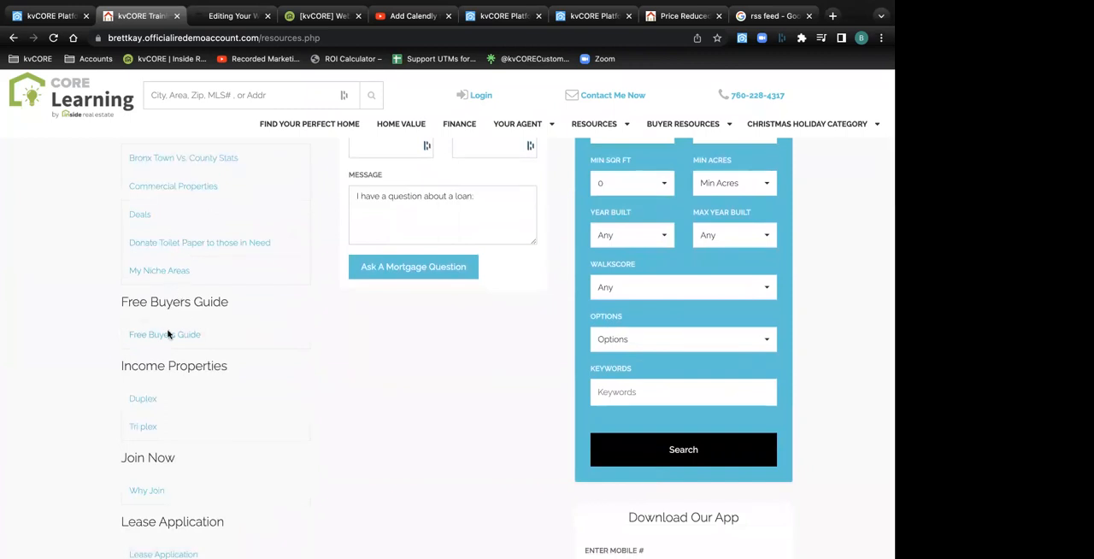
scroll(163, 312, down, 2)
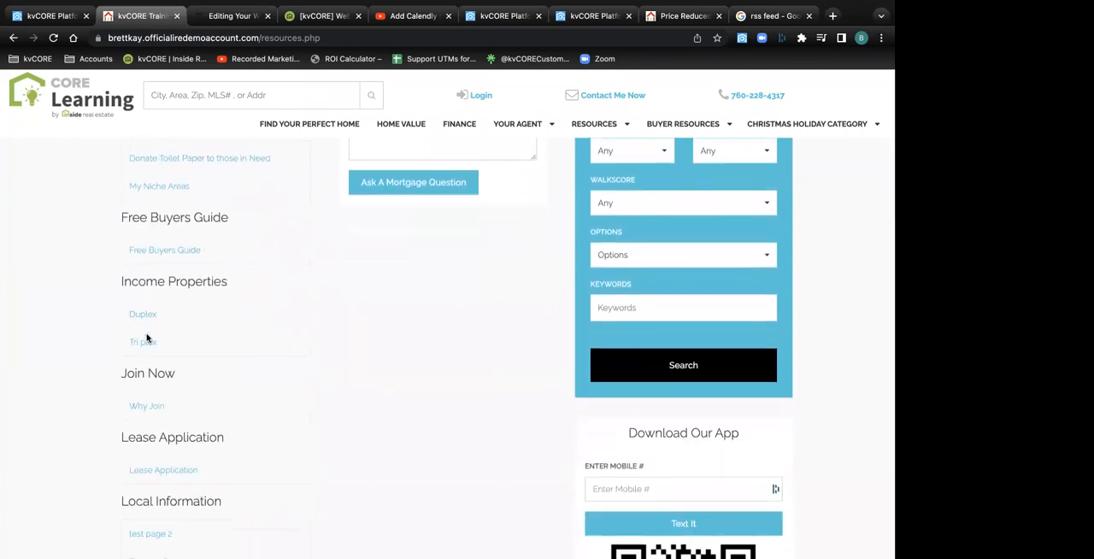
scroll(156, 346, down, 3)
scroll(159, 329, down, 2)
scroll(165, 315, down, 5)
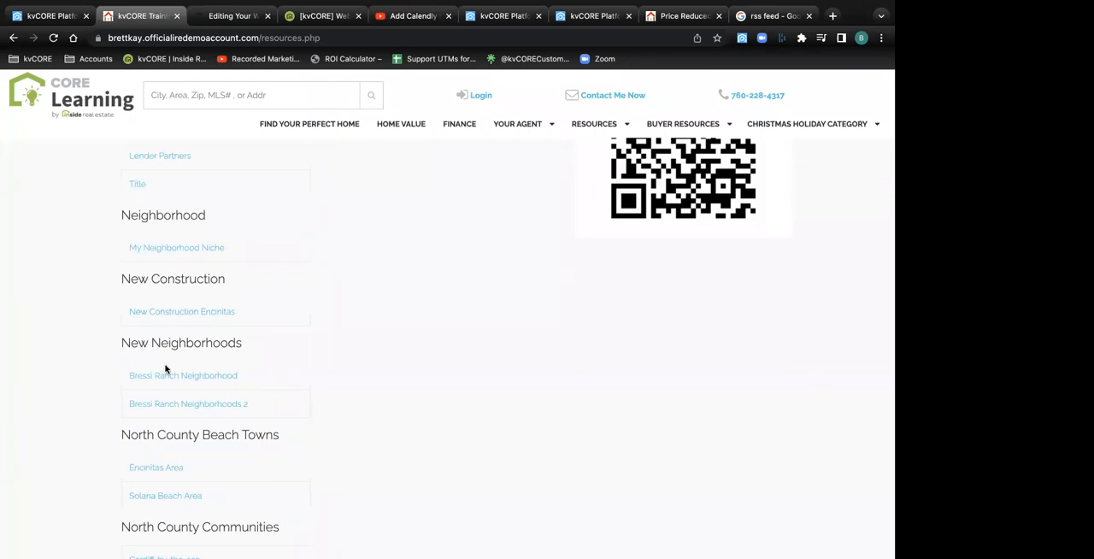
scroll(166, 368, down, 3)
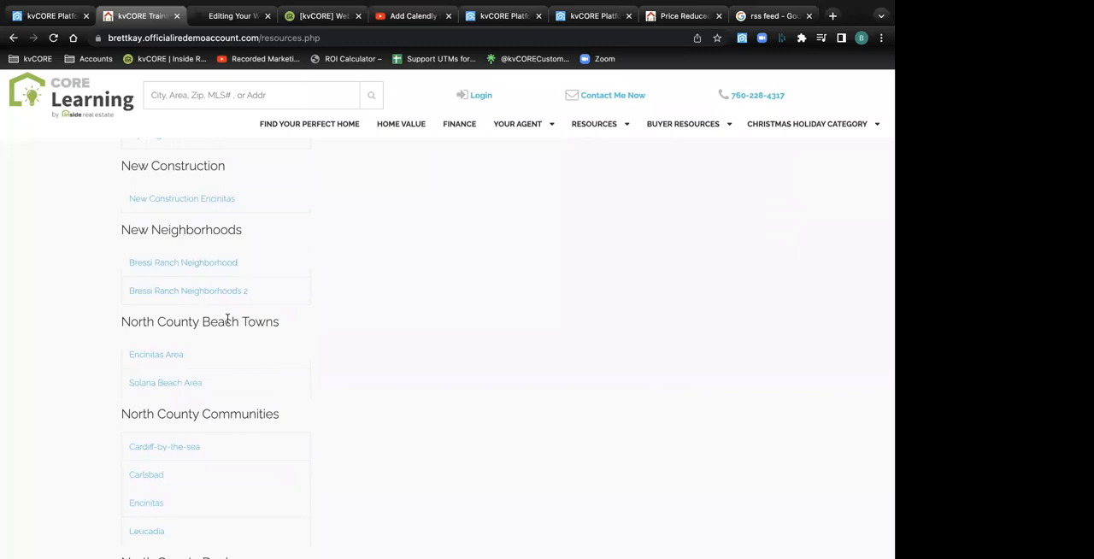
scroll(228, 322, down, 1)
scroll(227, 322, down, 2)
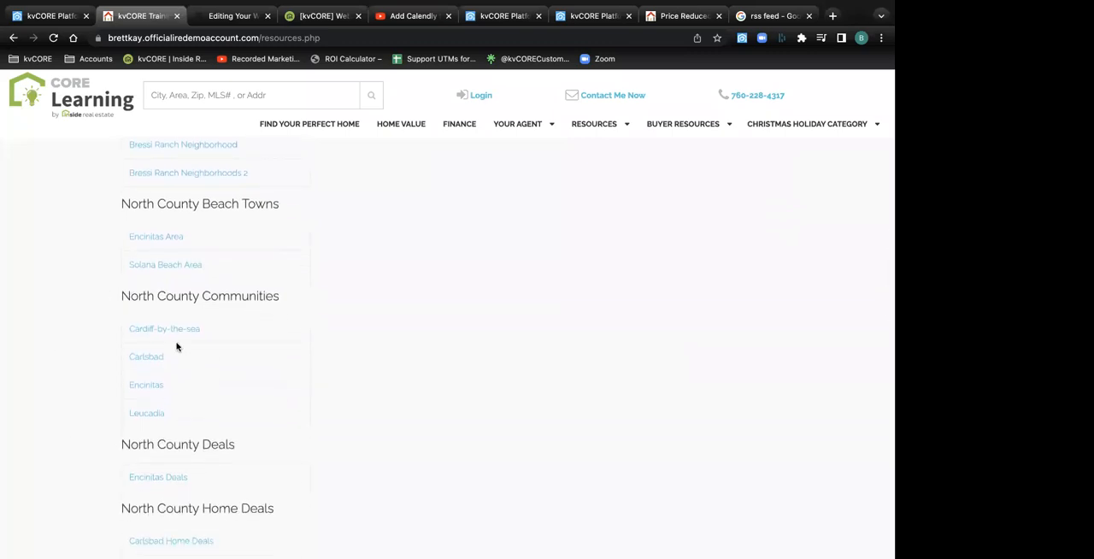
View the Encinitas page under North County Communities and return to the Resources page
click(145, 386)
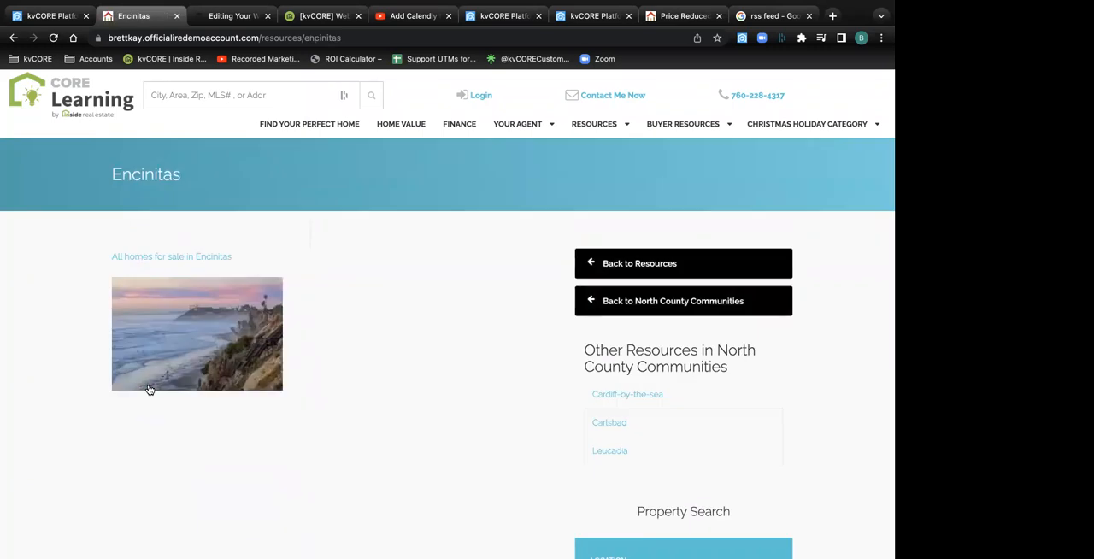
scroll(150, 390, down, 1)
scroll(149, 390, up, 1)
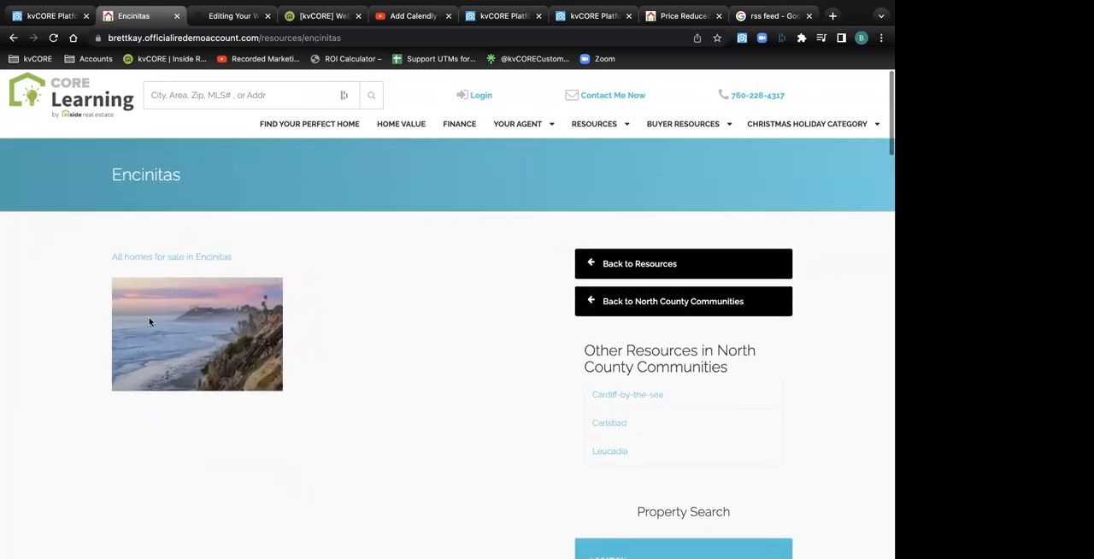
click(13, 37)
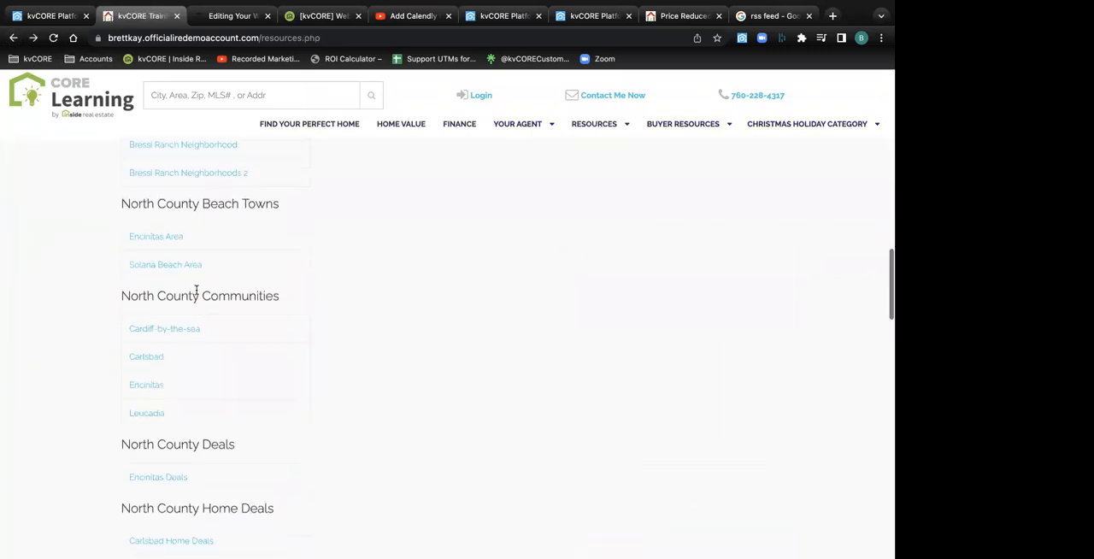
Look through the remaining resource categories through Trusted Resources, and return to the start of the page
scroll(196, 293, down, 5)
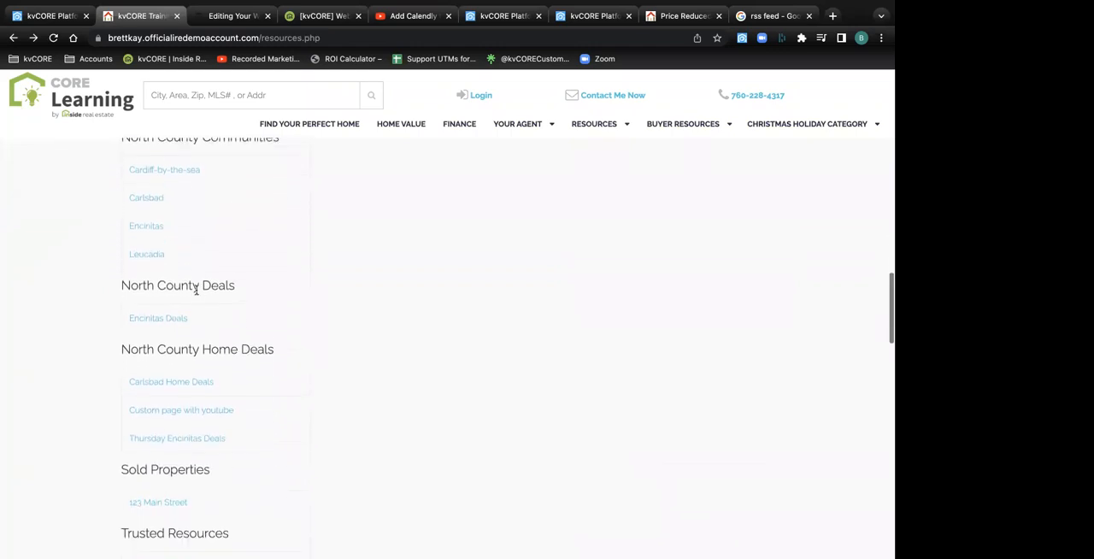
scroll(196, 293, down, 2)
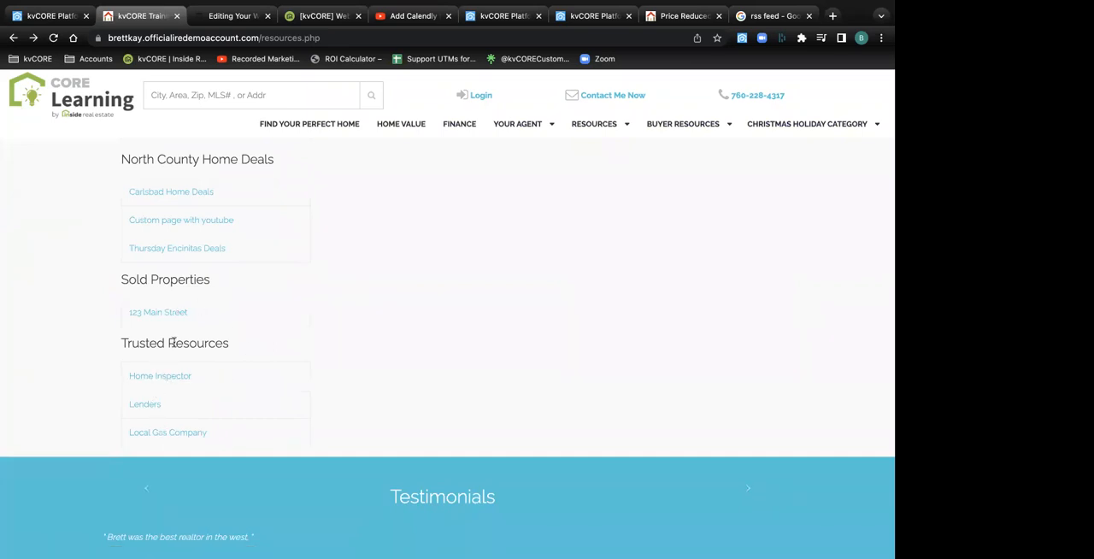
scroll(173, 346, up, 15)
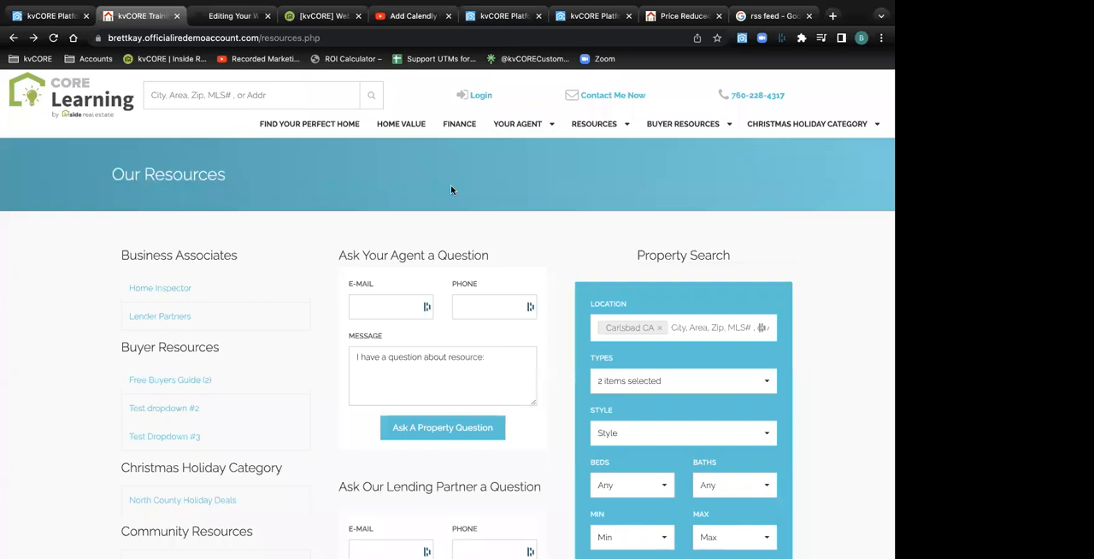
mouse_move(789, 127)
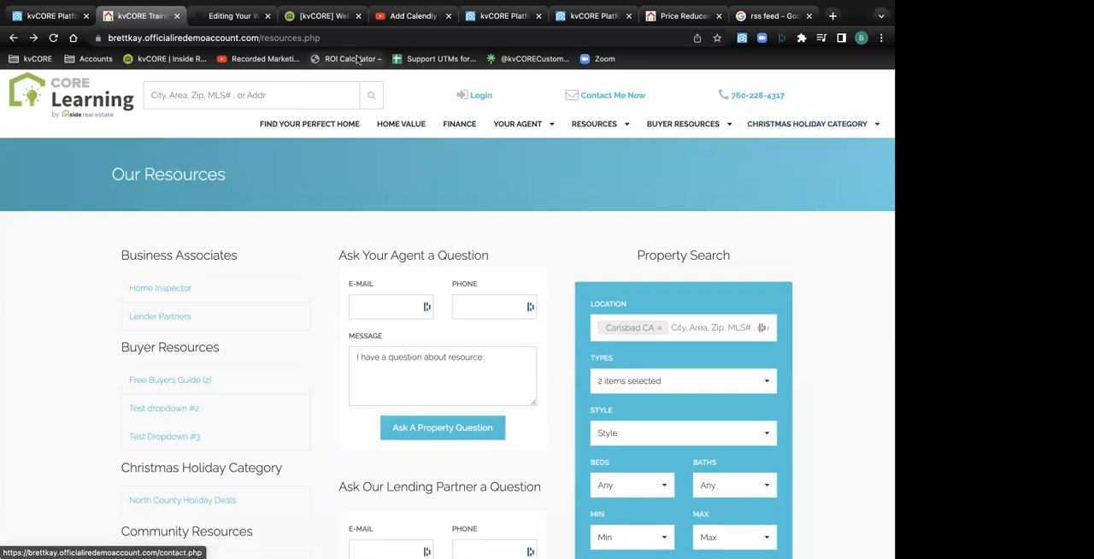
Switch back to the kvCORE platform, expand the side menu, and open the Web & IDX website manager
click(59, 15)
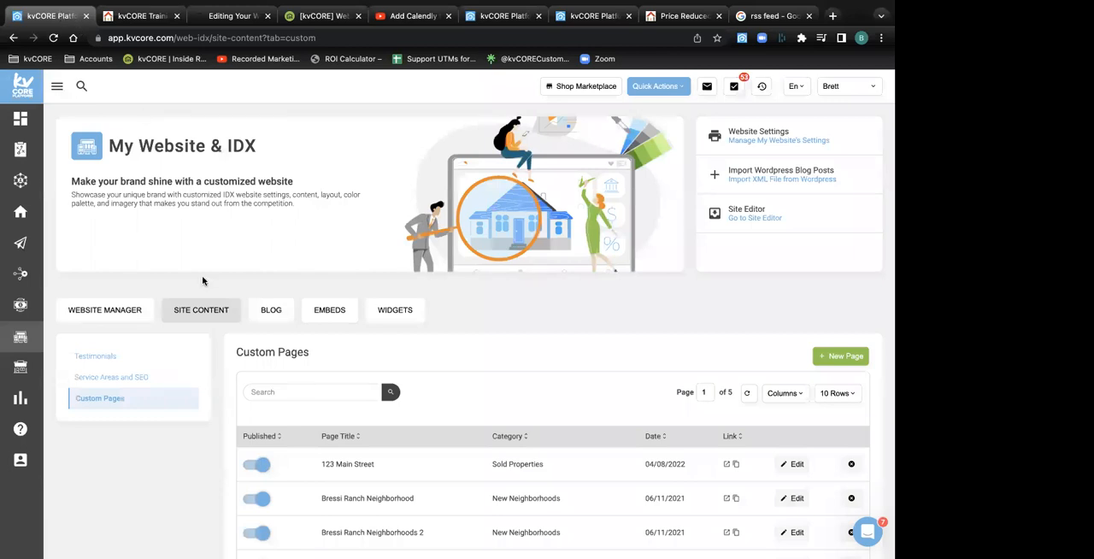
click(56, 86)
mouse_move(75, 368)
click(56, 337)
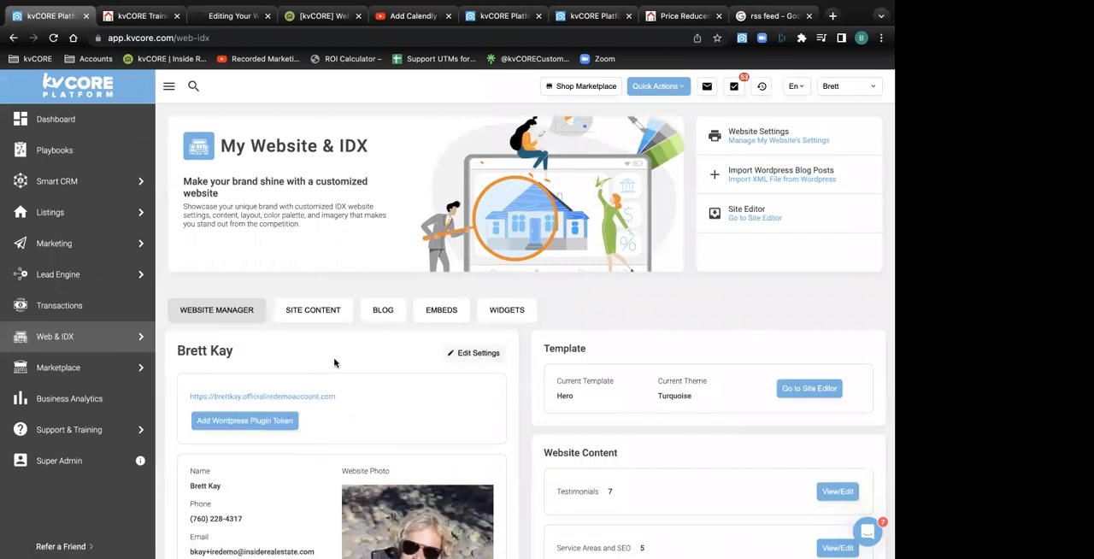
Highlight the Website Content heading, go to the Custom Pages list, and open a blank New Custom Page form
scroll(334, 363, down, 3)
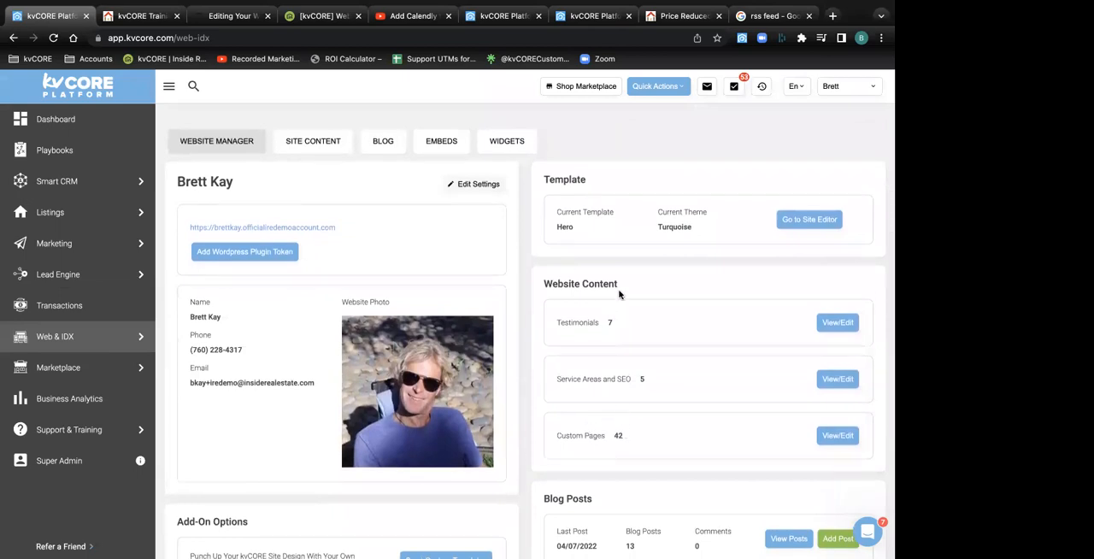
drag(621, 287, 542, 286)
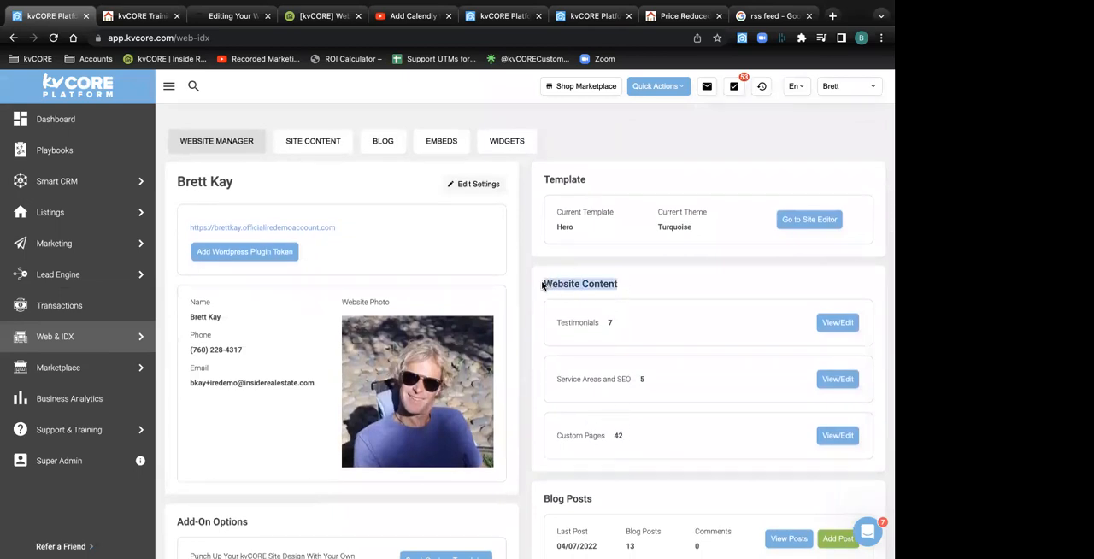
click(837, 435)
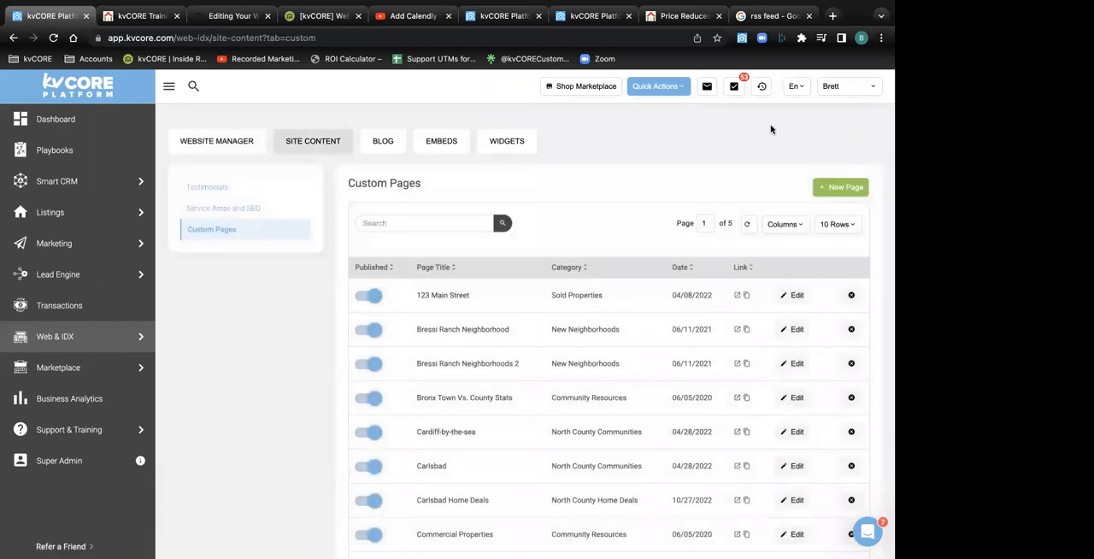
click(840, 187)
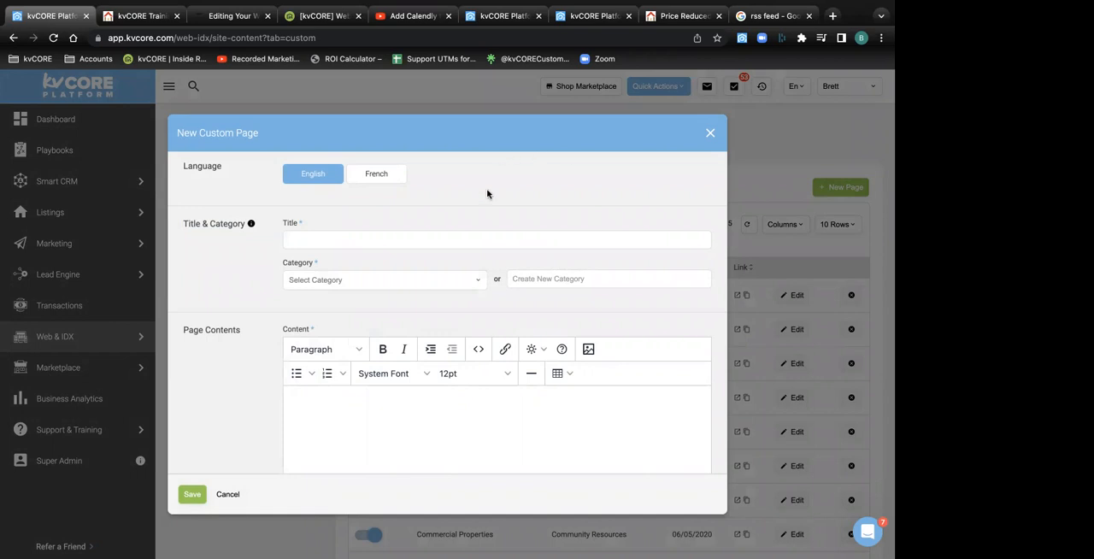
click(321, 240)
text(Beach)
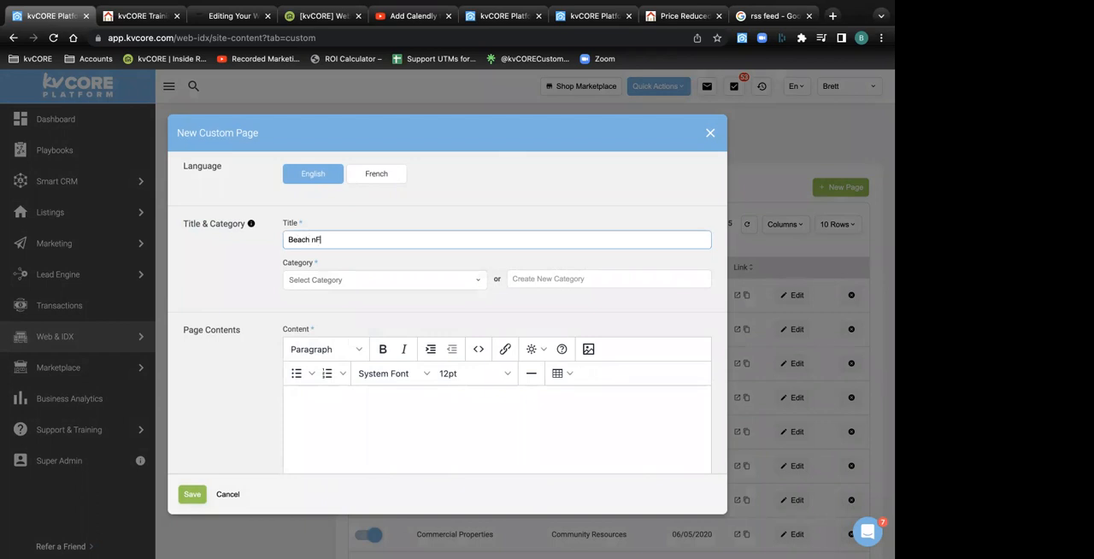
text( Front Homes with Views)
click(343, 279)
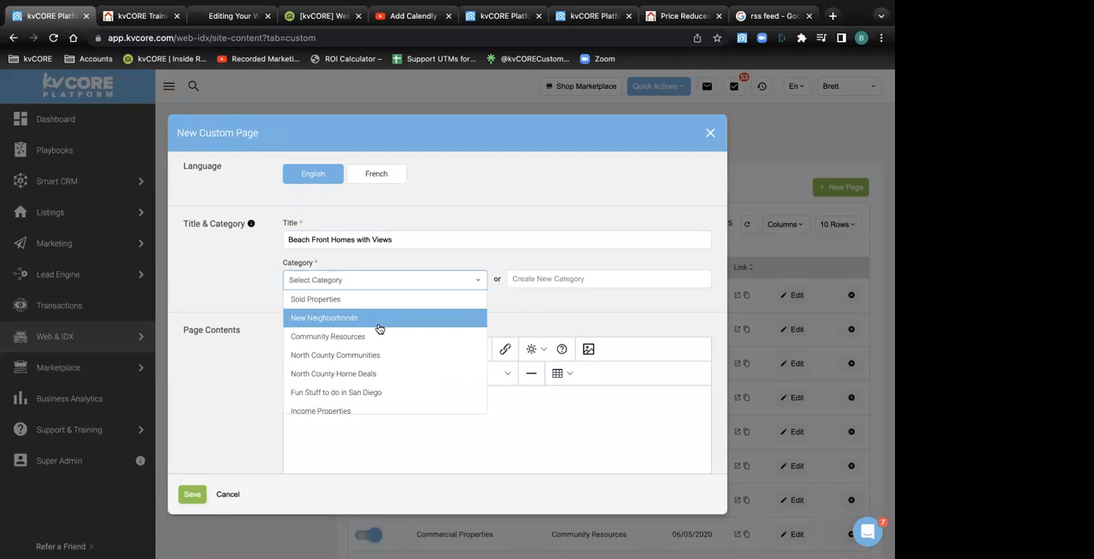
scroll(384, 337, down, 1)
scroll(384, 339, down, 5)
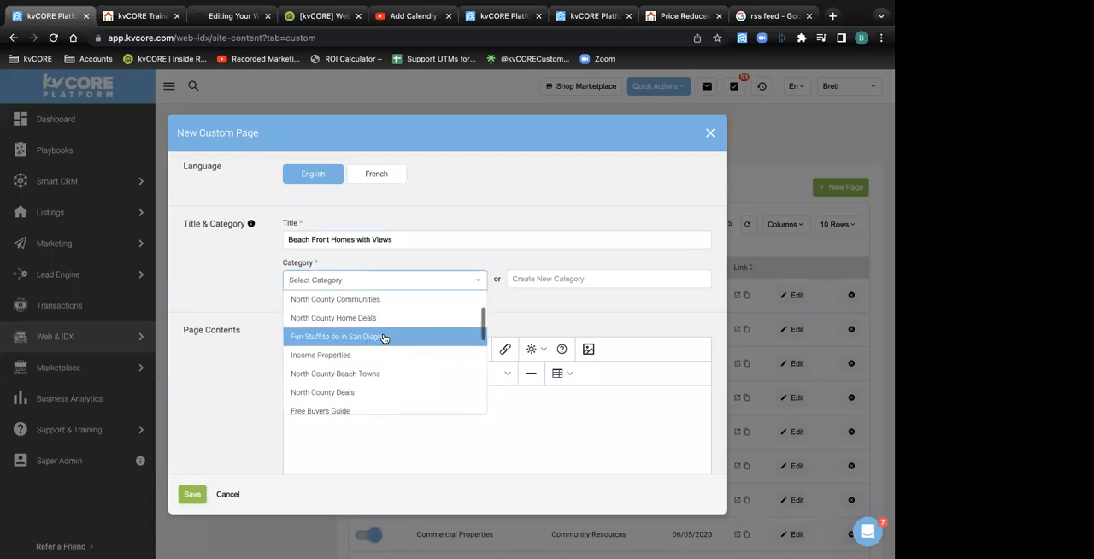
scroll(383, 339, down, 6)
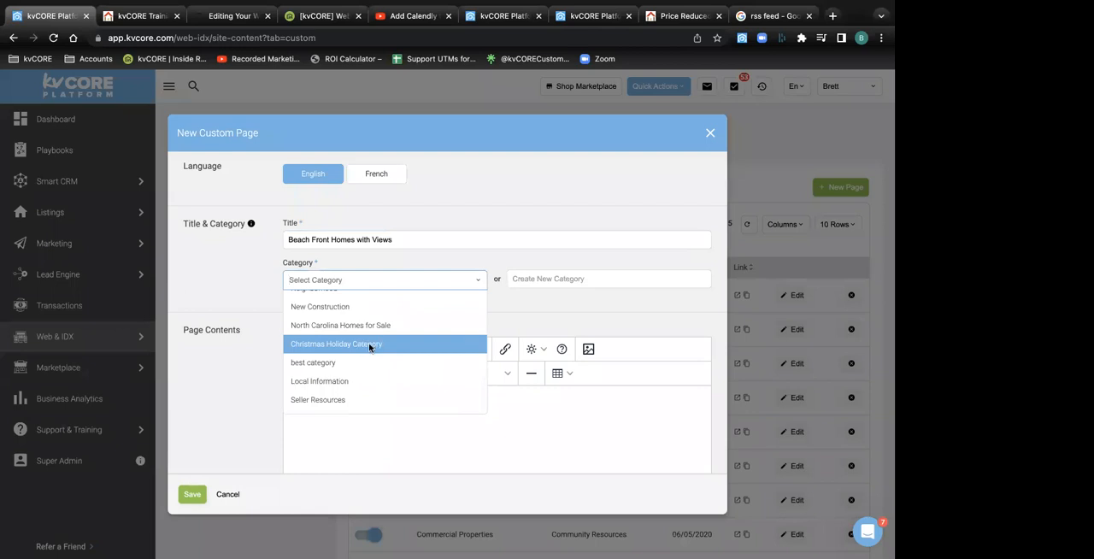
click(365, 345)
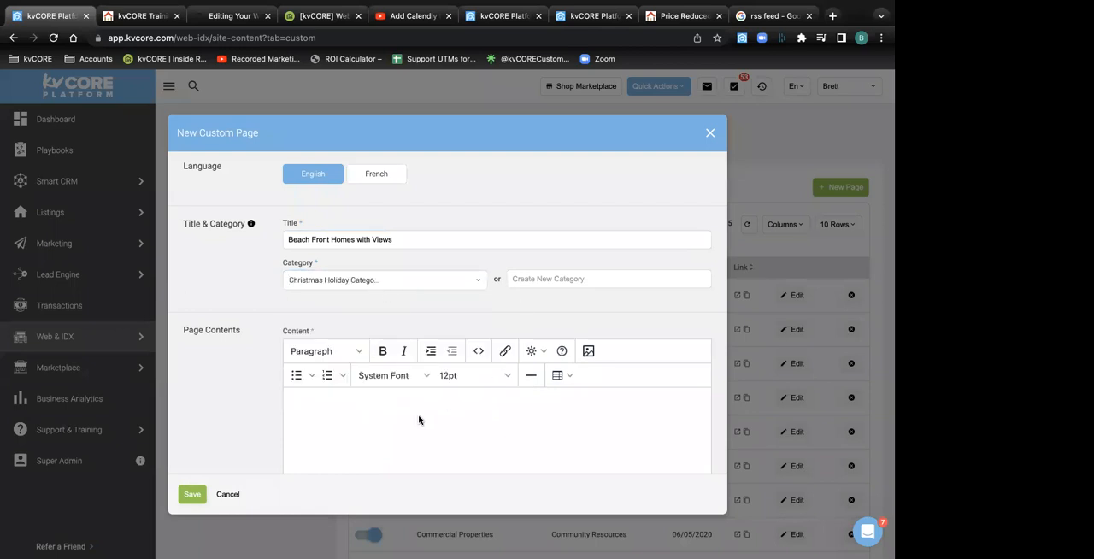
scroll(418, 420, down, 2)
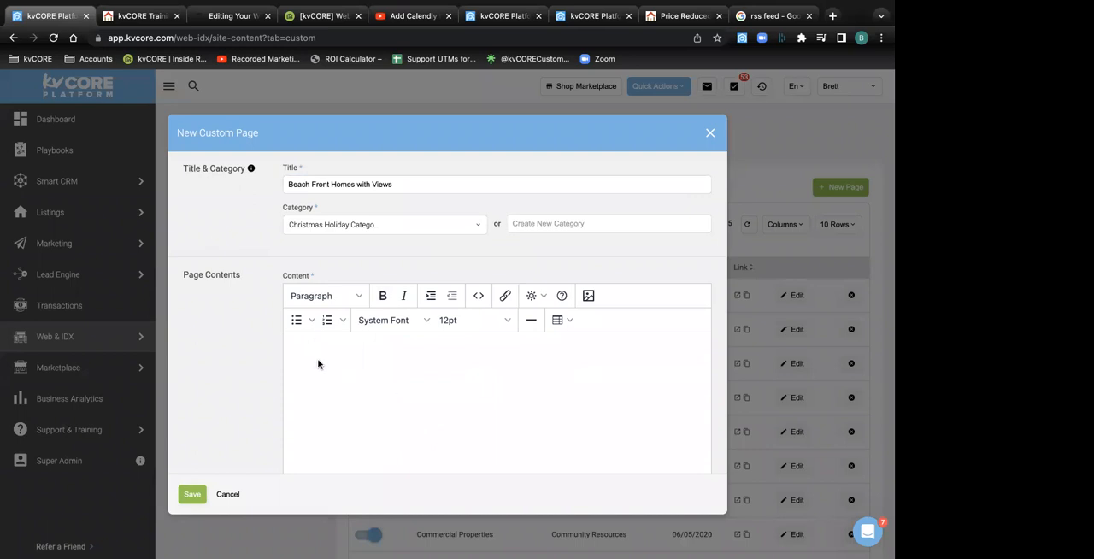
click(53, 37)
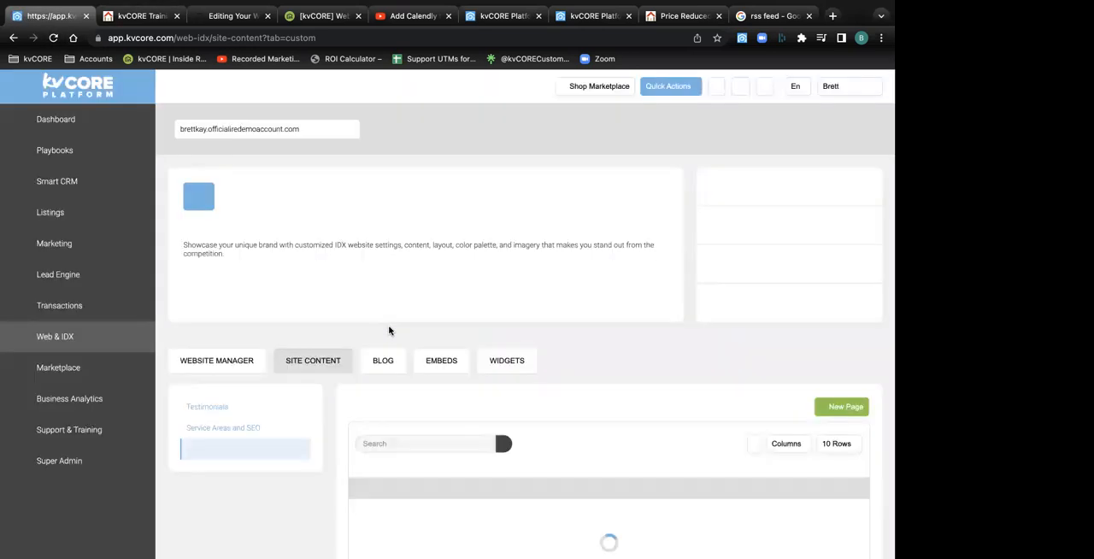
Open a blank New Custom Page form and title the page "Beach Front Homes with Views"
scroll(438, 364, down, 3)
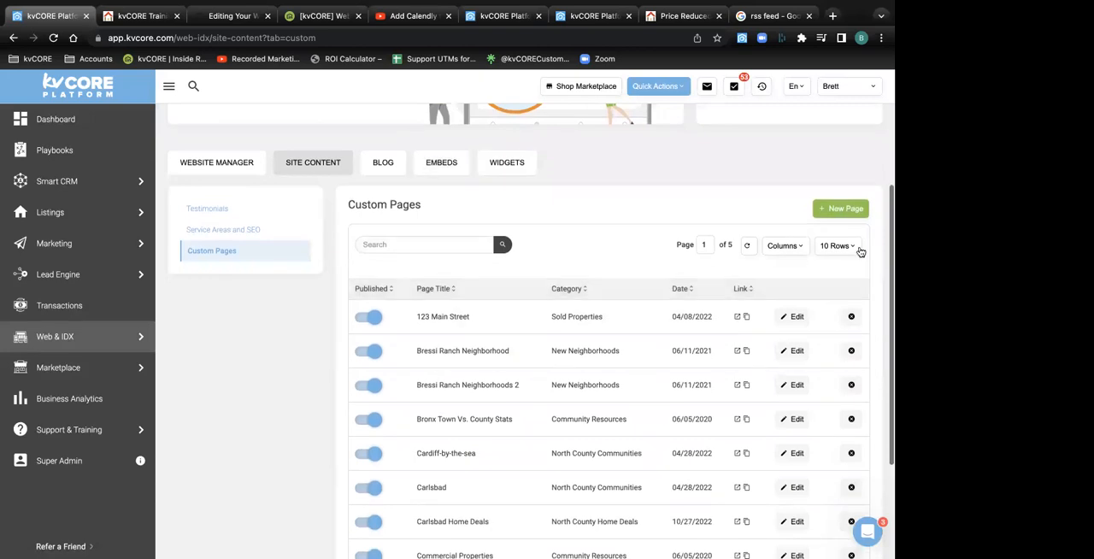
click(836, 209)
click(313, 242)
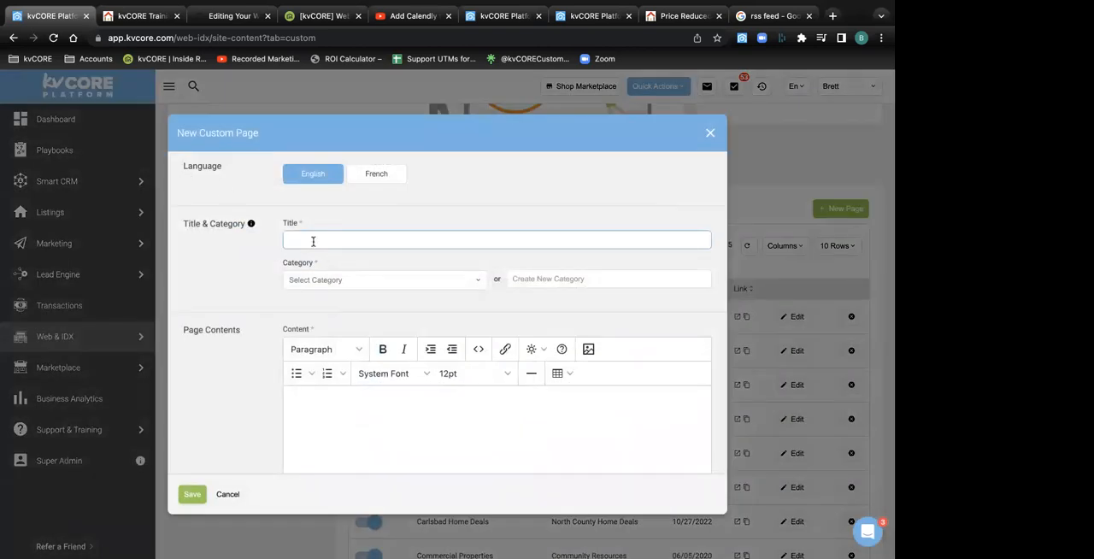
text(Beach Front)
text(Homes with Views)
Assign the new page to the existing Christmas Holiday Category
click(379, 282)
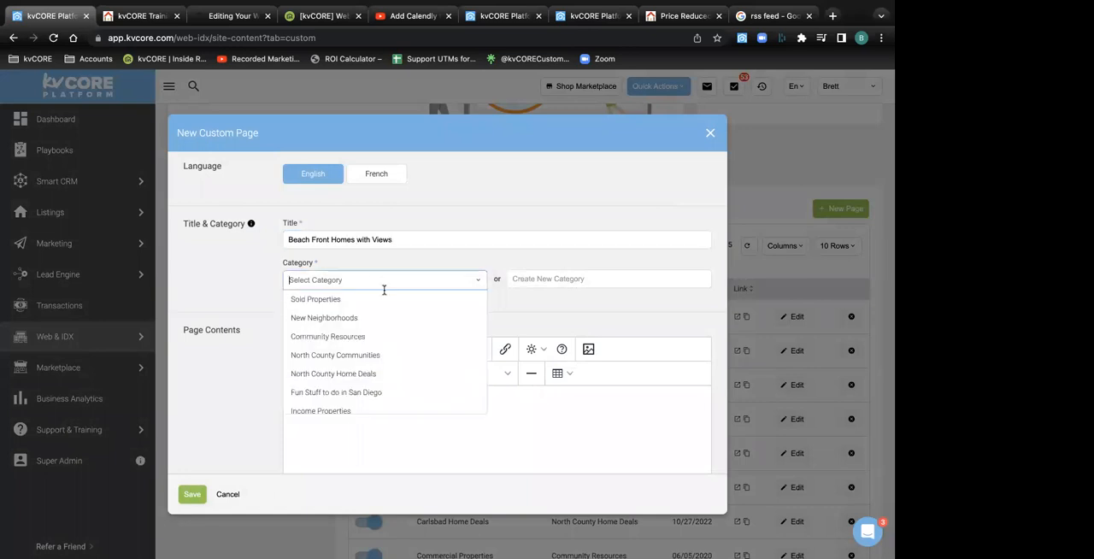
scroll(383, 363, down, 2)
scroll(384, 366, down, 5)
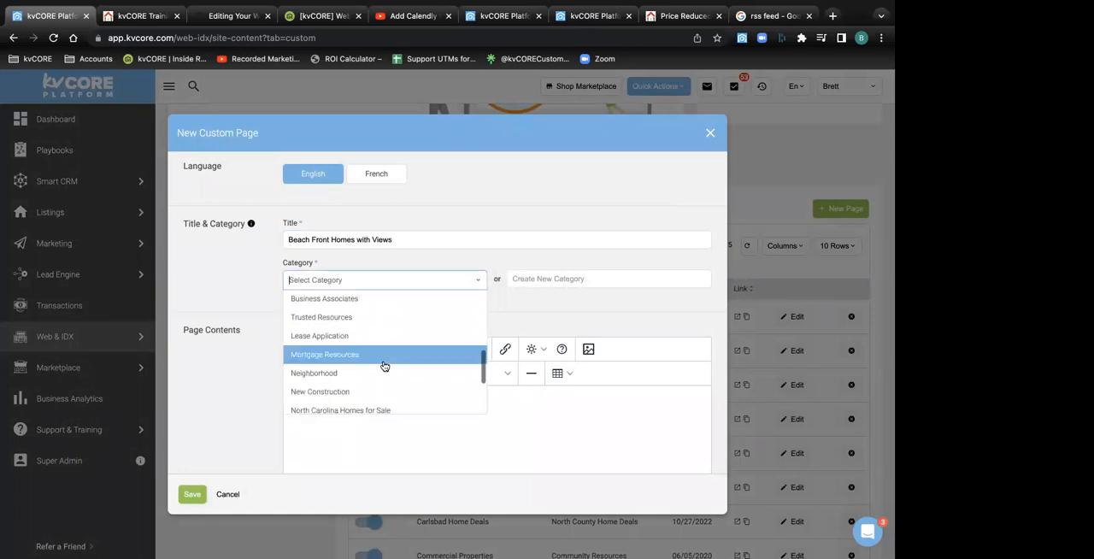
click(393, 342)
click(323, 425)
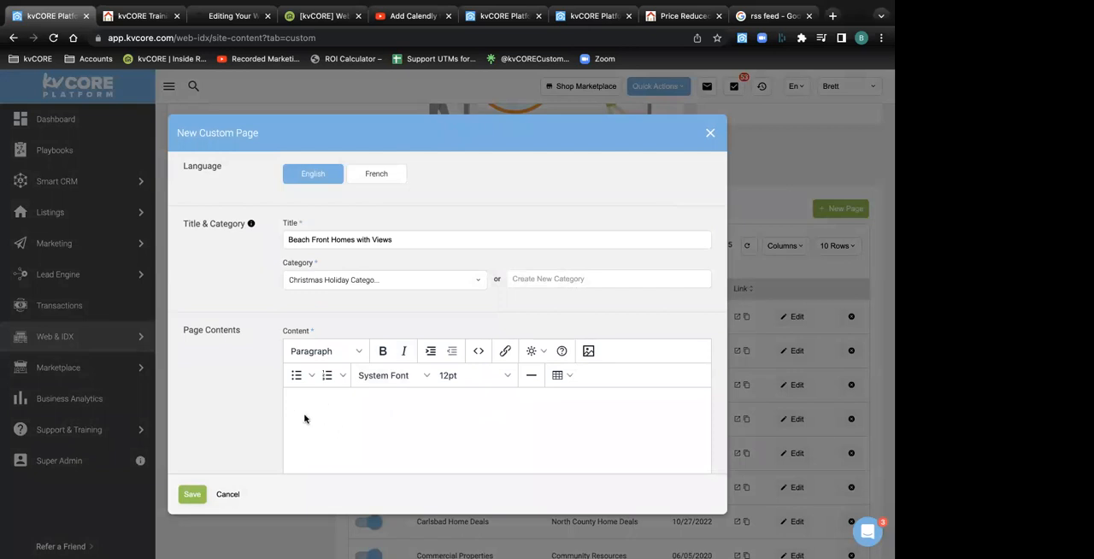
Review the new page form from the title and content area down to the optional URL field and the slug and meta tag options
scroll(304, 419, down, 3)
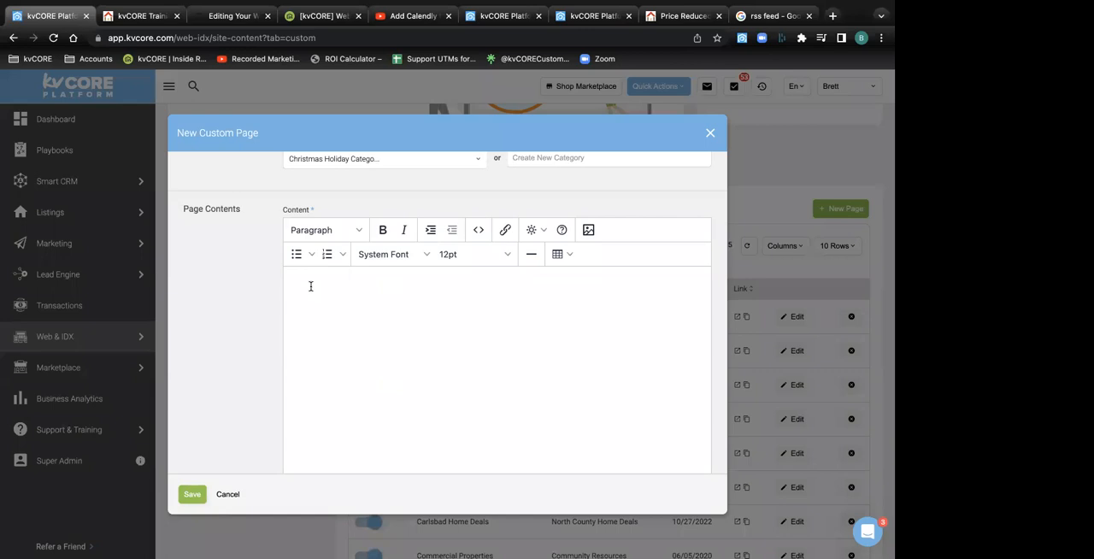
scroll(310, 287, up, 3)
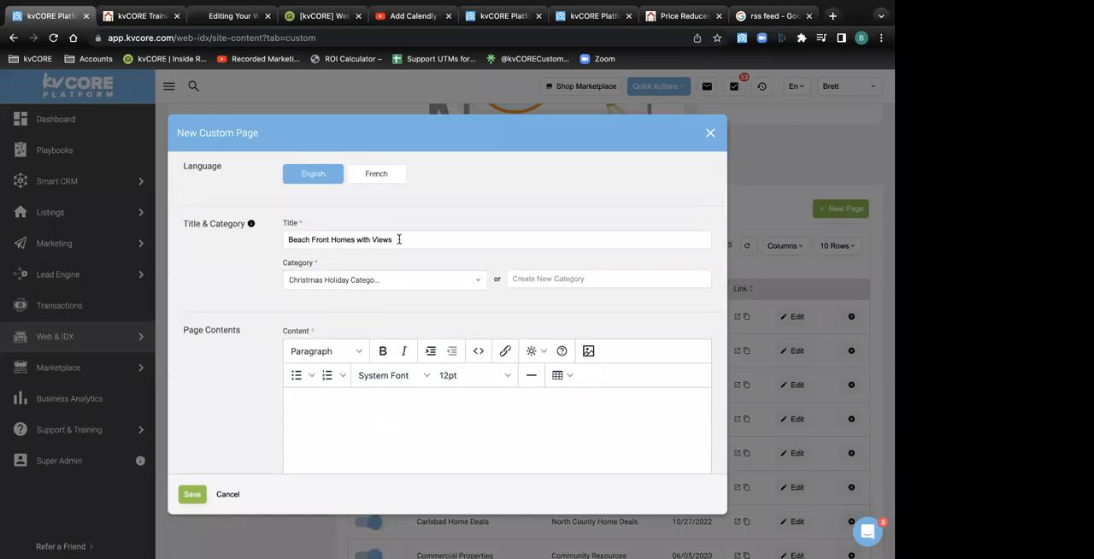
drag(399, 239, 259, 244)
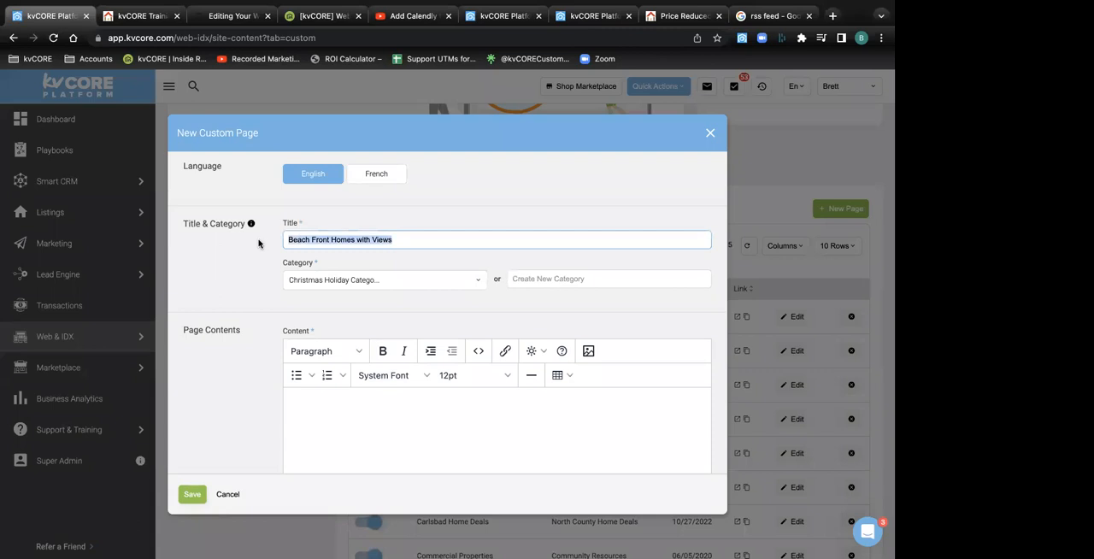
scroll(259, 245, down, 10)
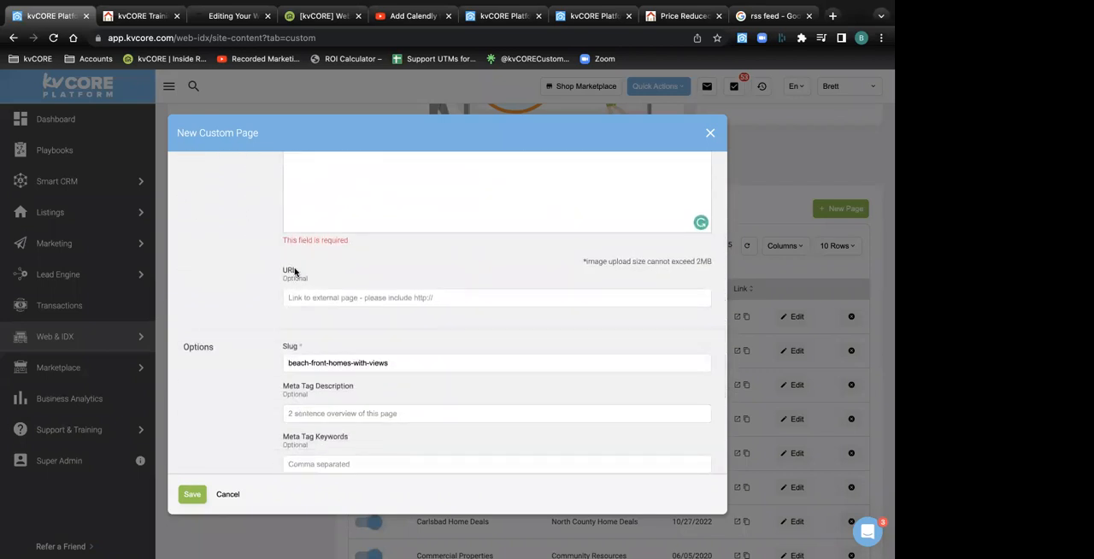
drag(296, 271, 276, 274)
click(375, 248)
scroll(359, 198, up, 10)
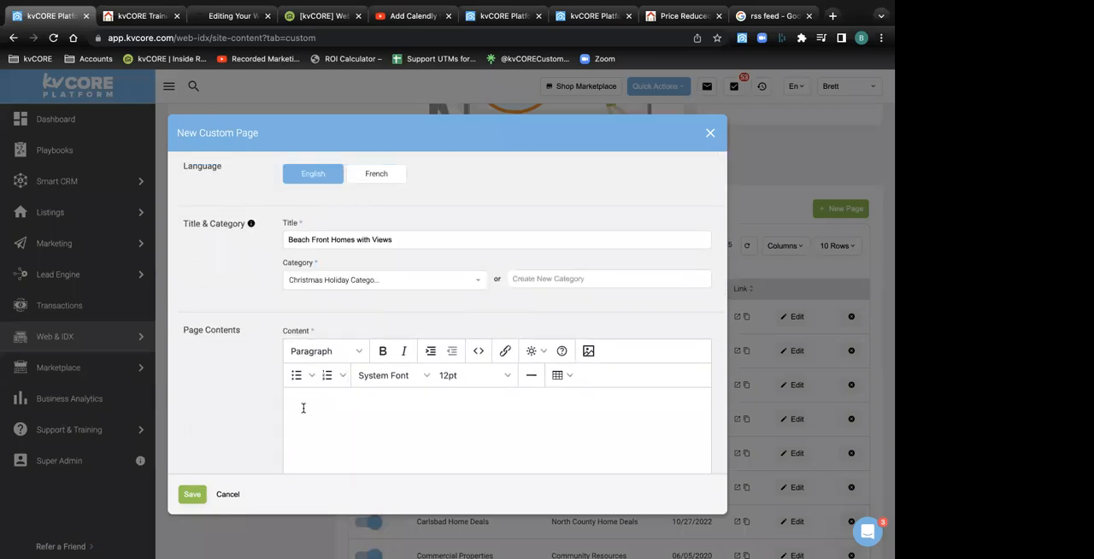
scroll(303, 407, down, 10)
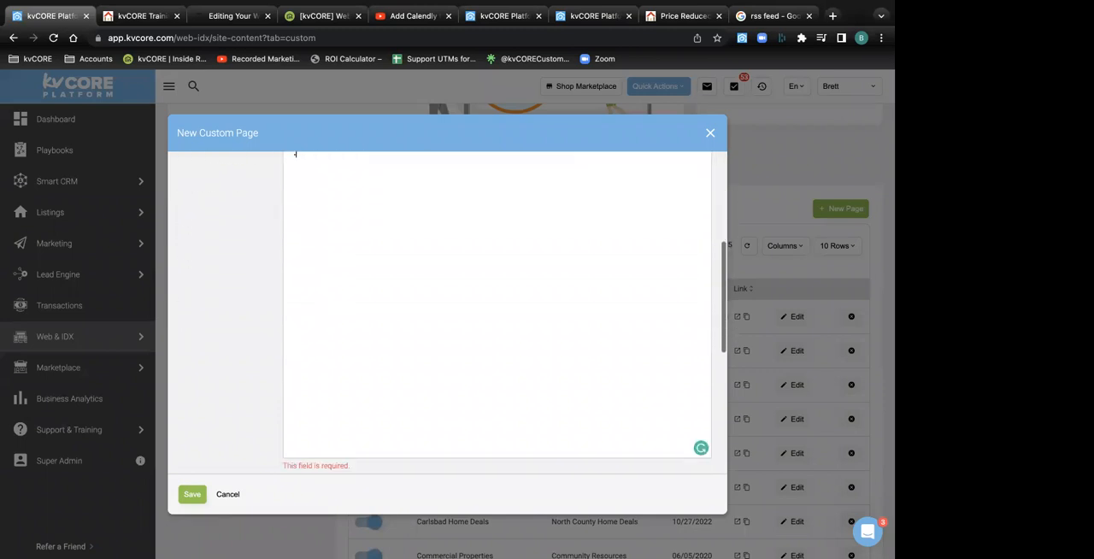
click(319, 184)
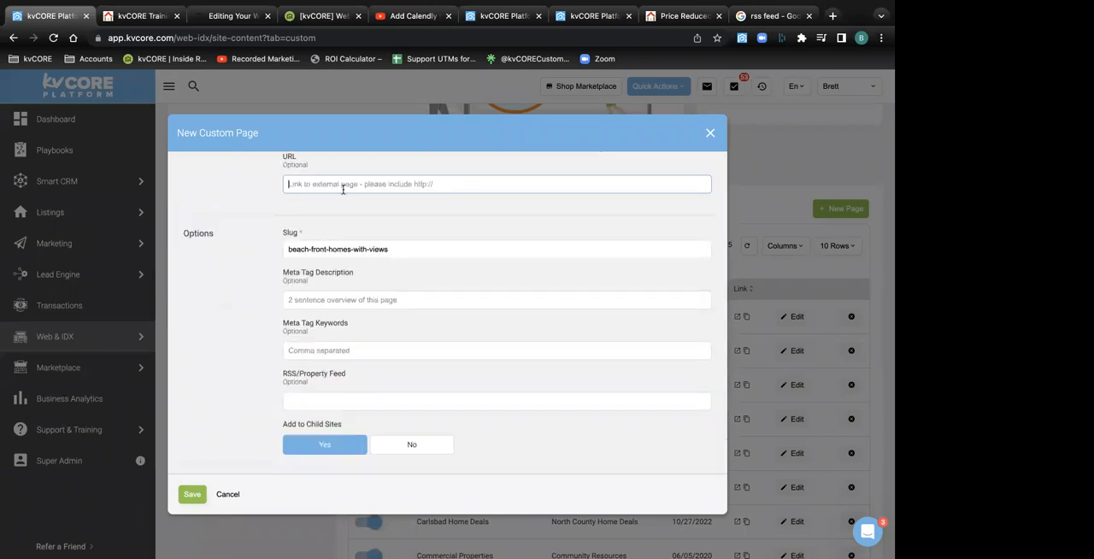
scroll(344, 189, up, 2)
scroll(343, 189, up, 1)
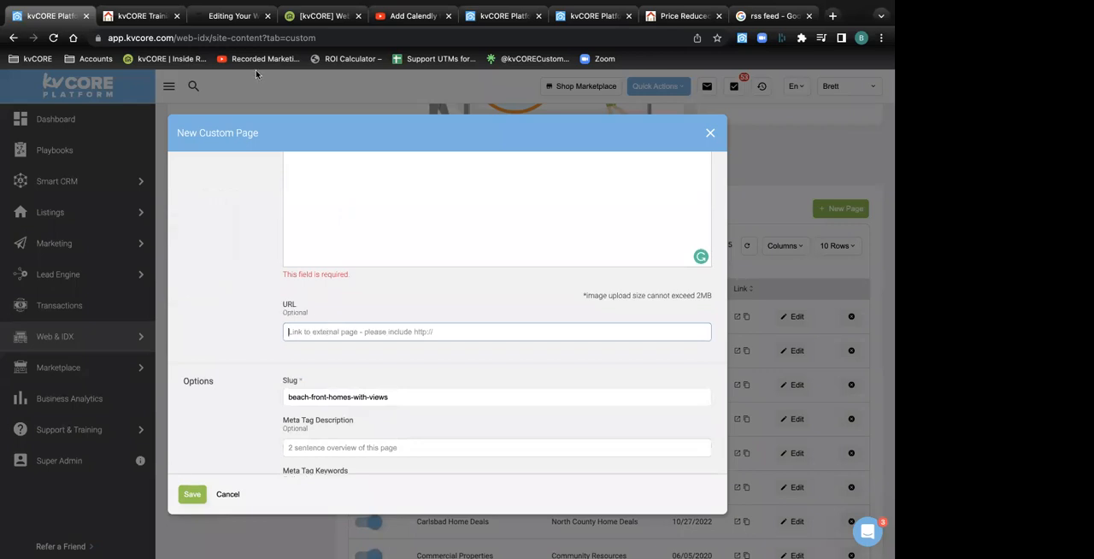
Switch to the other kvCORE tab, open Lead Engine, and start building an IDX Squeeze Page for the demo account domain
click(496, 10)
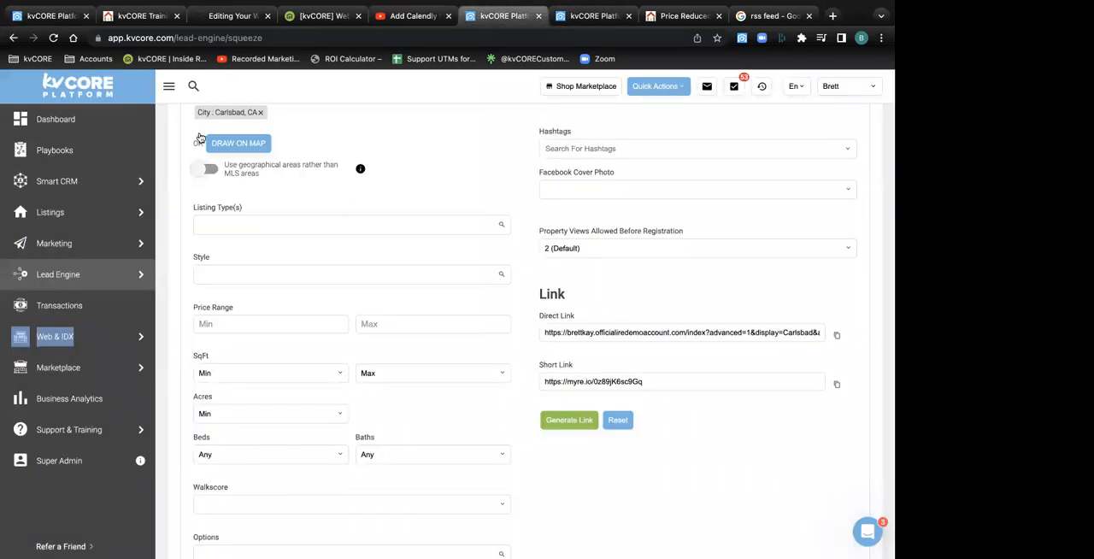
click(61, 282)
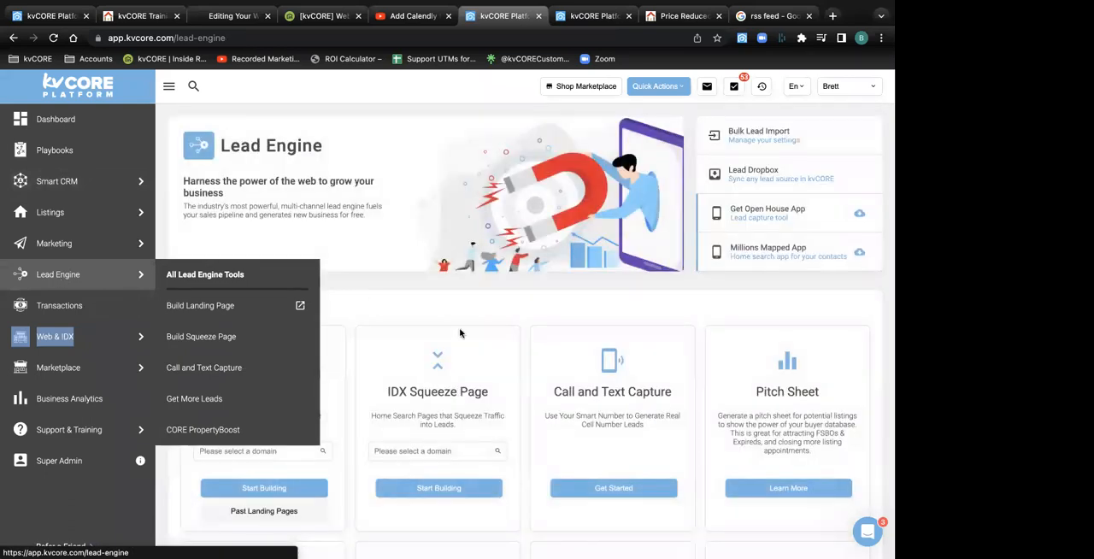
click(428, 451)
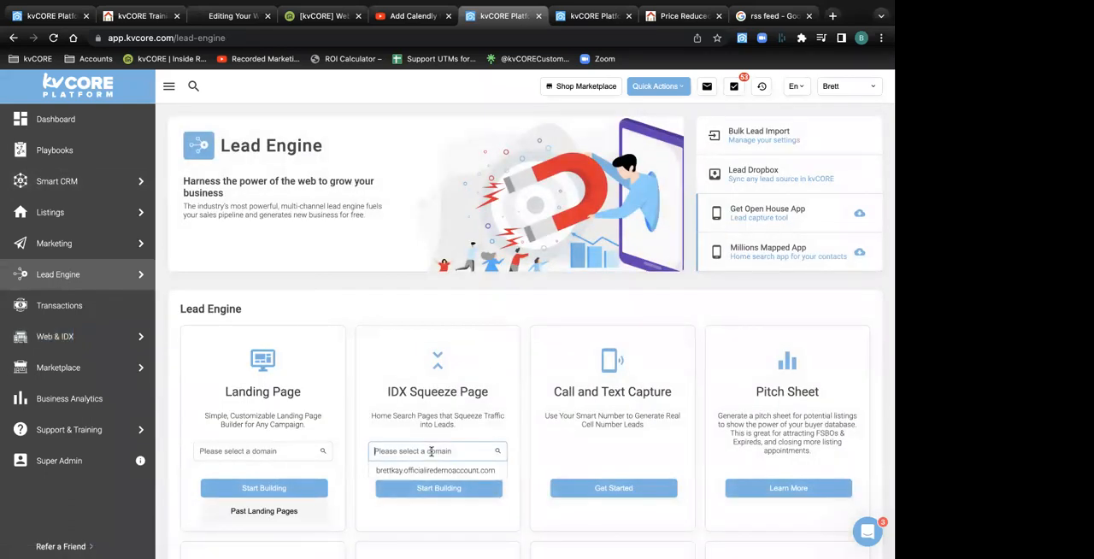
click(433, 470)
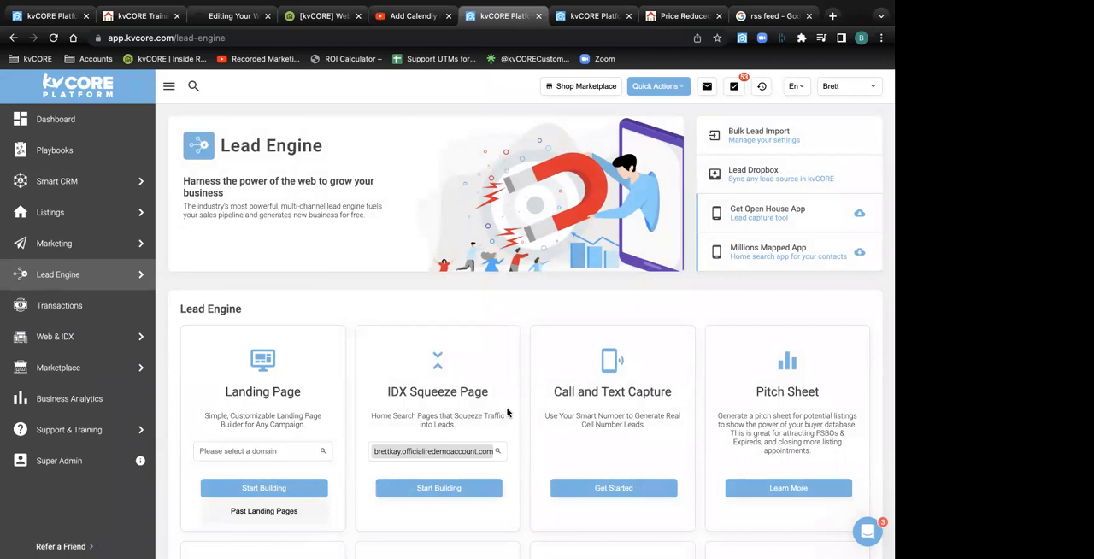
click(449, 490)
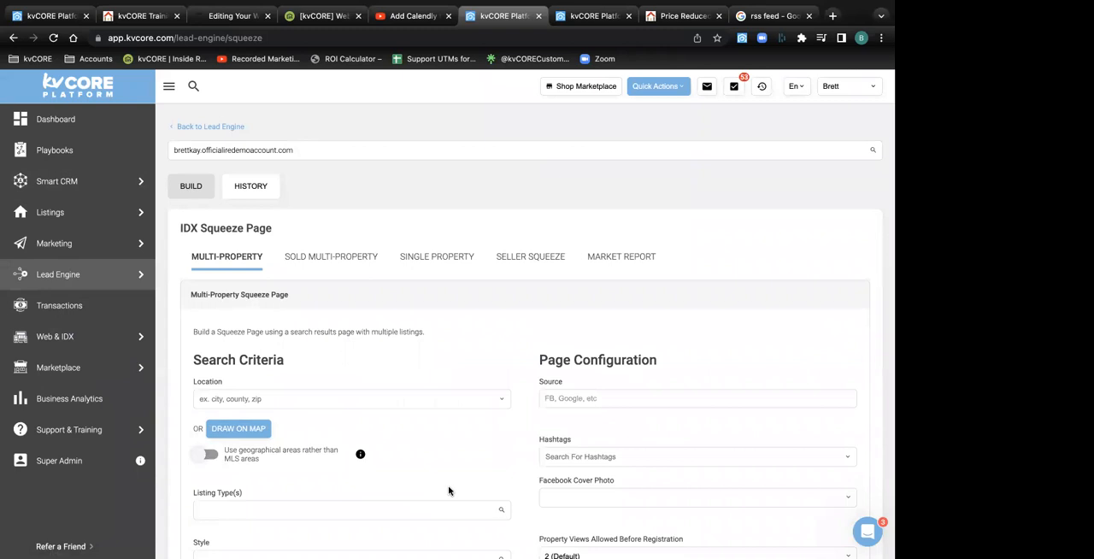
Set the multi-property squeeze page's search location to City : Carlsbad, CA
scroll(448, 490, down, 3)
click(256, 274)
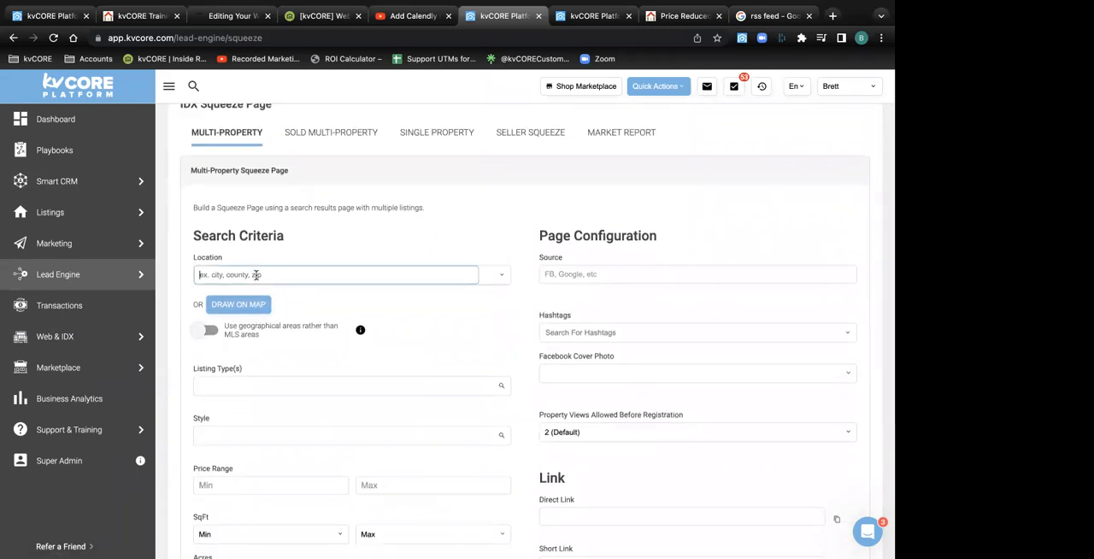
text(carlas)
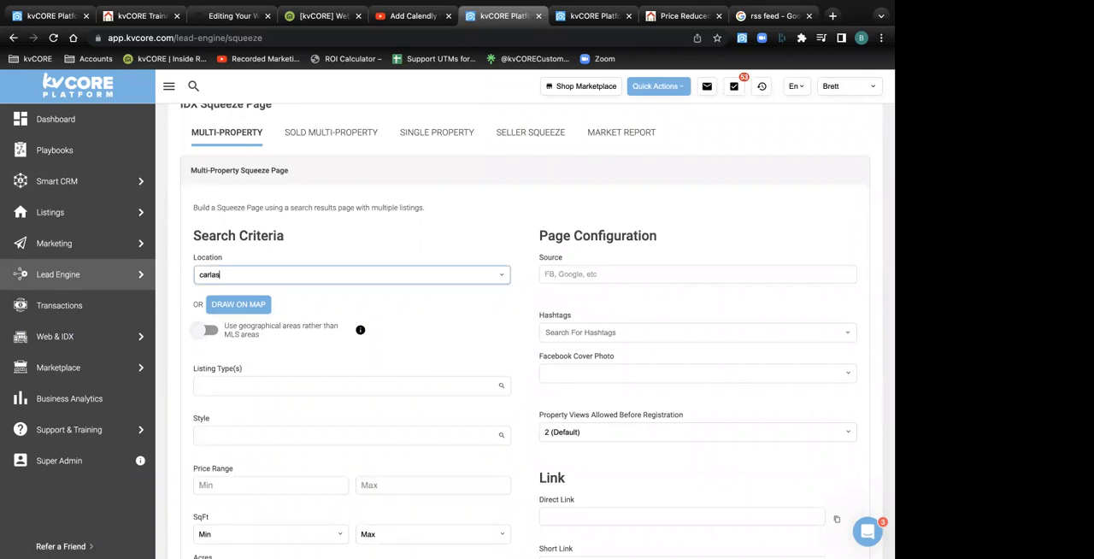
key(BackSpace)
key(BackSpace)
key(BackSpace)
text(lsbad)
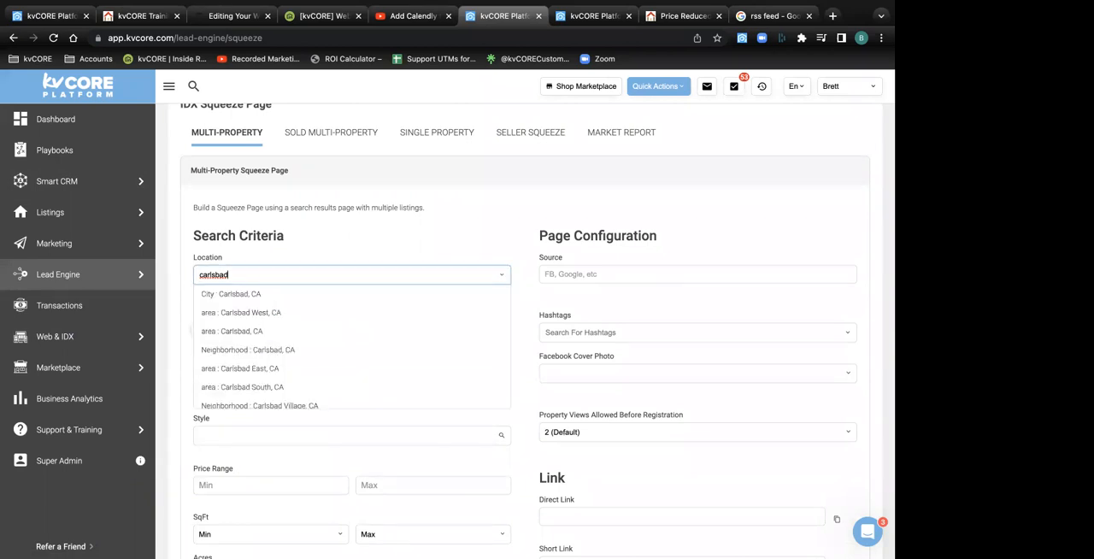
click(250, 294)
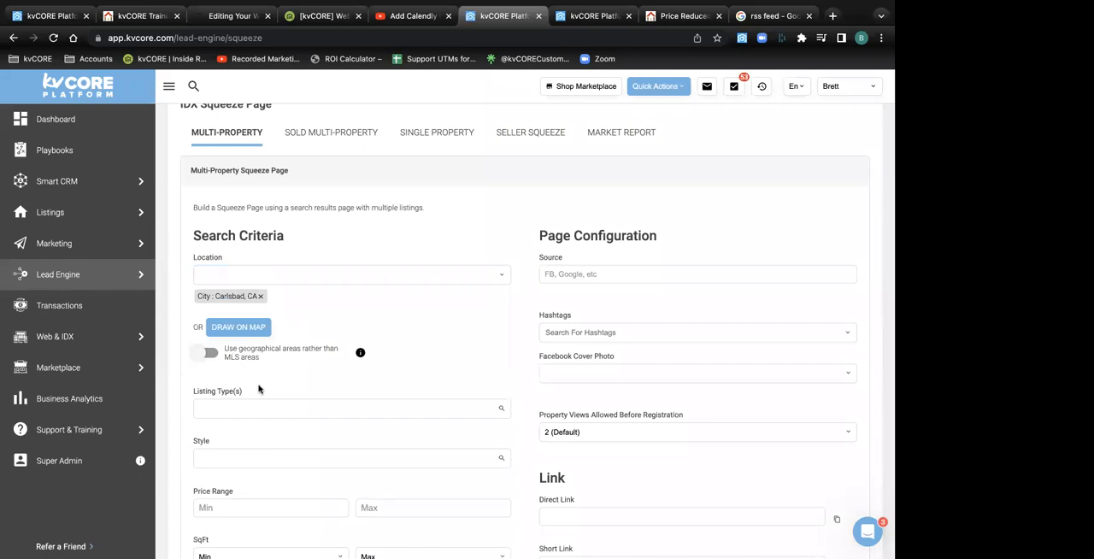
Add Water View under Options in the squeeze page's search criteria
scroll(259, 390, down, 6)
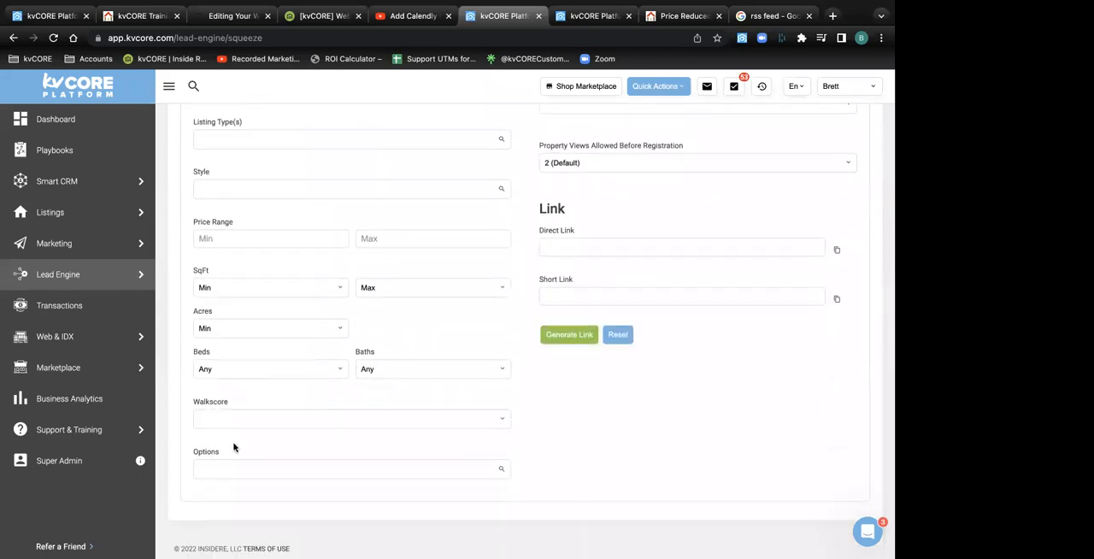
click(219, 463)
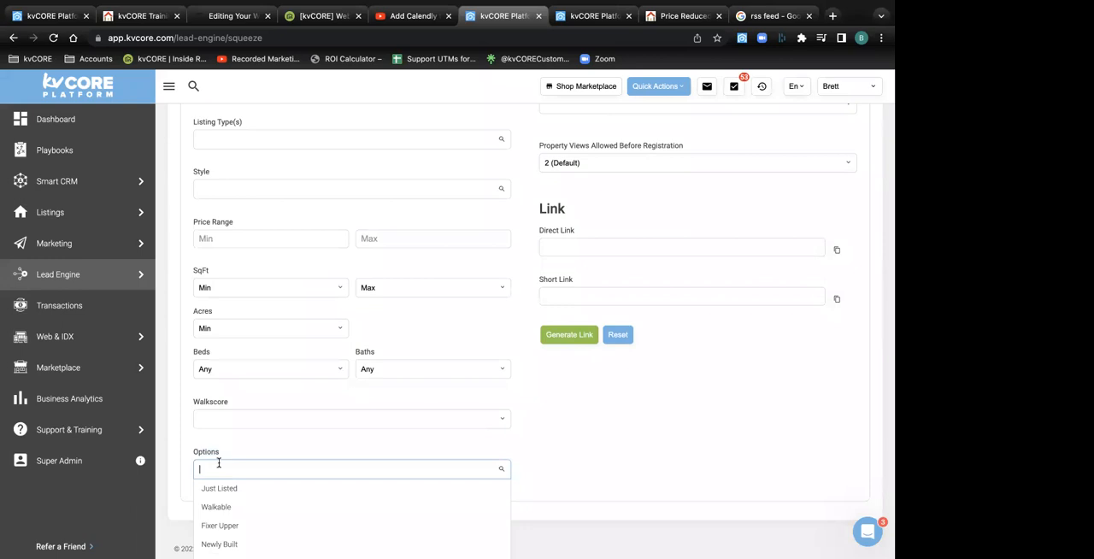
scroll(213, 496, down, 5)
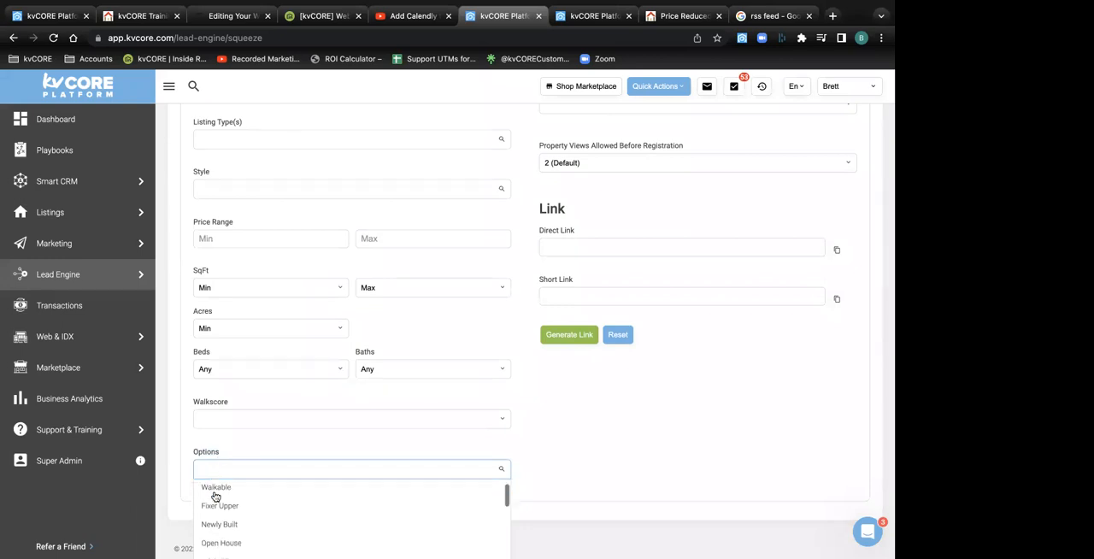
scroll(215, 496, down, 5)
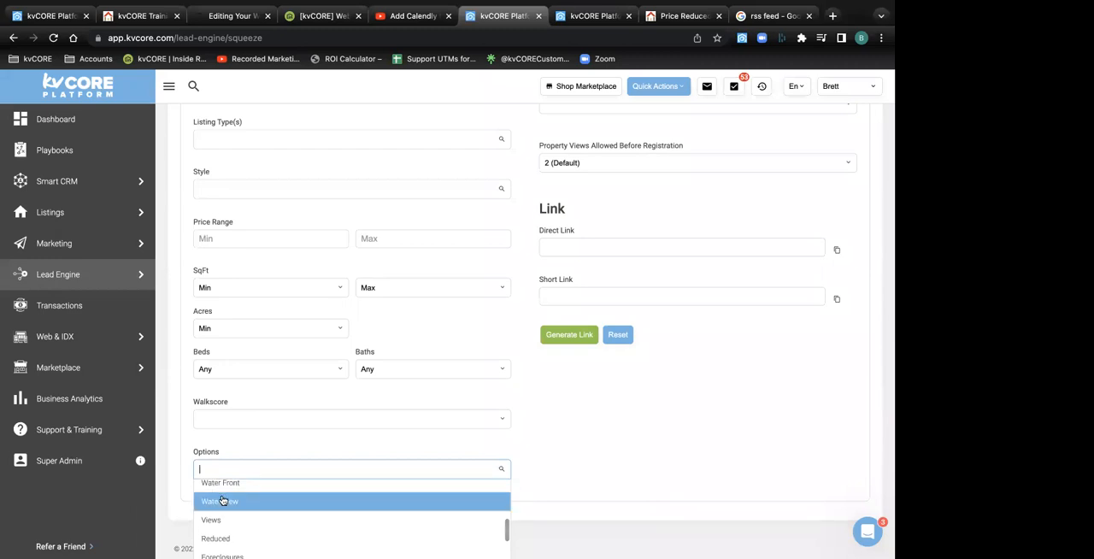
click(219, 500)
Look through the Options choices in the squeeze page's search criteria and add Water Front alongside Water View
click(201, 470)
scroll(215, 525, down, 2)
scroll(219, 529, down, 4)
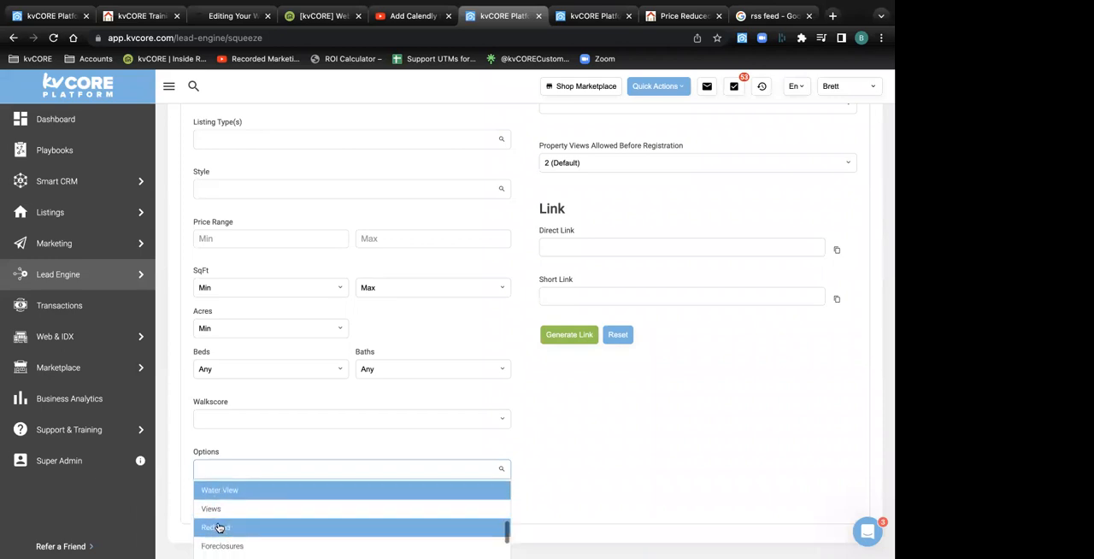
scroll(224, 511, down, 5)
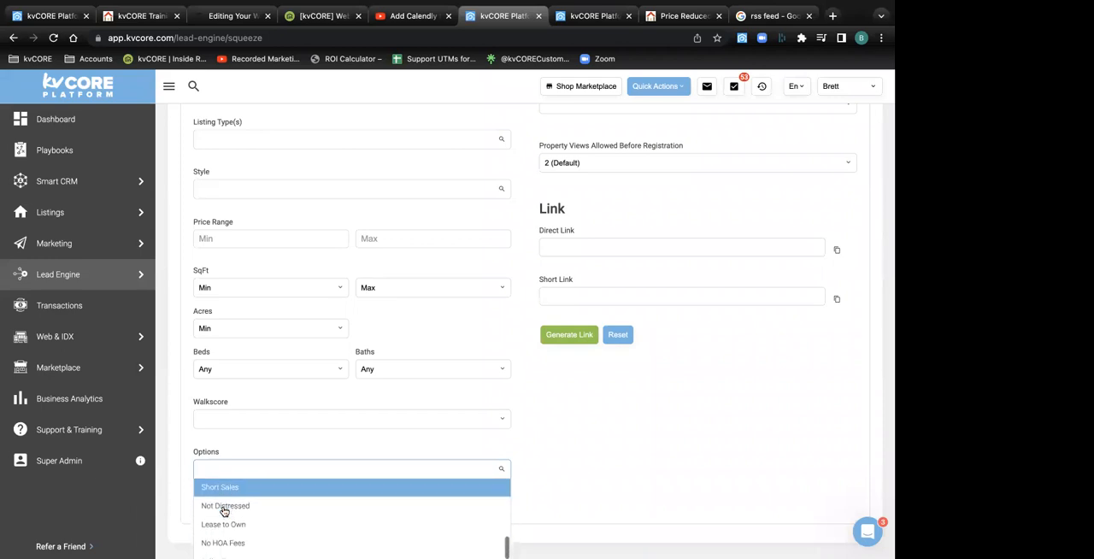
scroll(224, 511, down, 6)
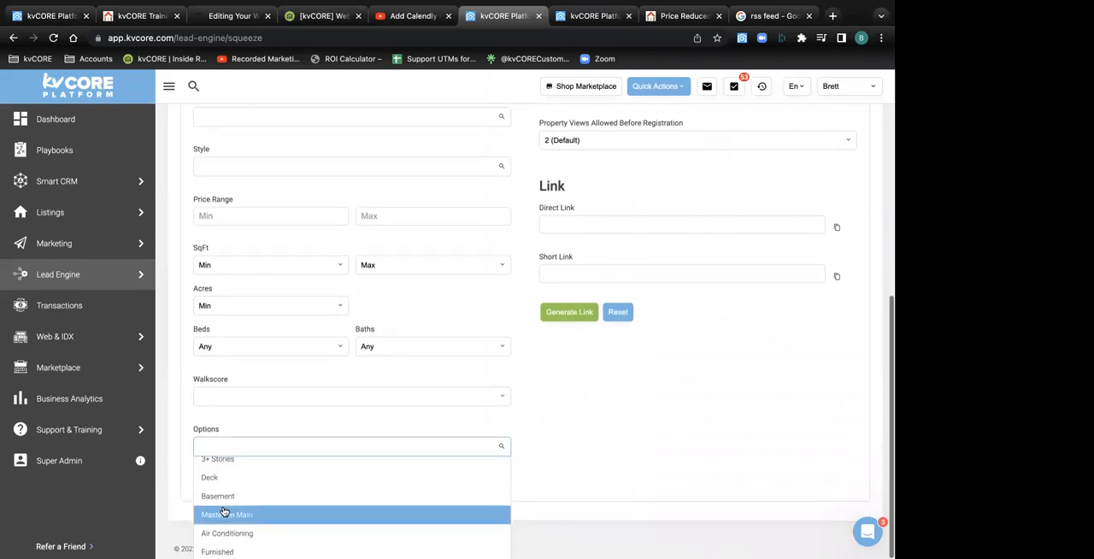
scroll(224, 511, up, 4)
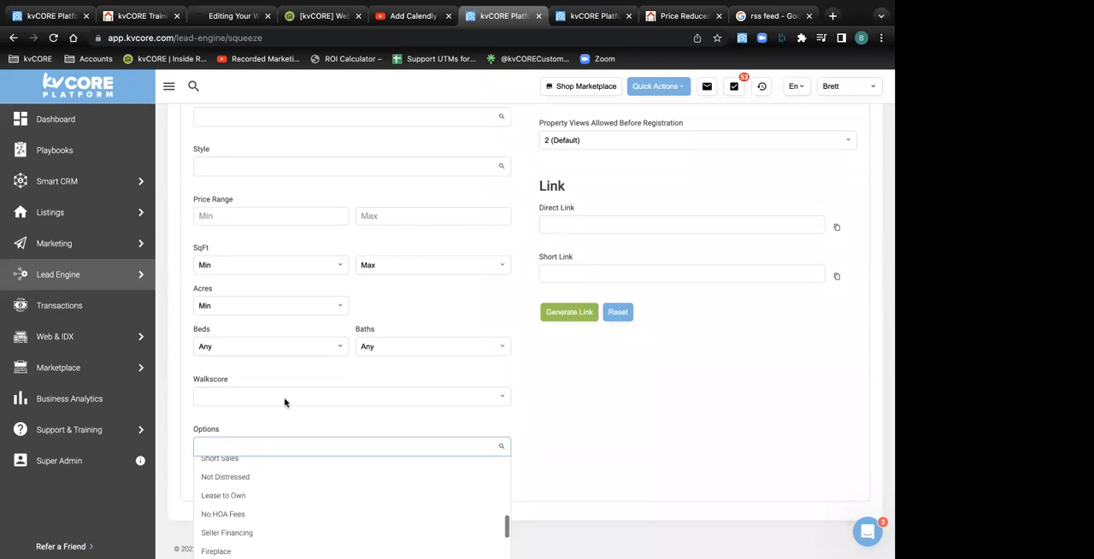
click(278, 423)
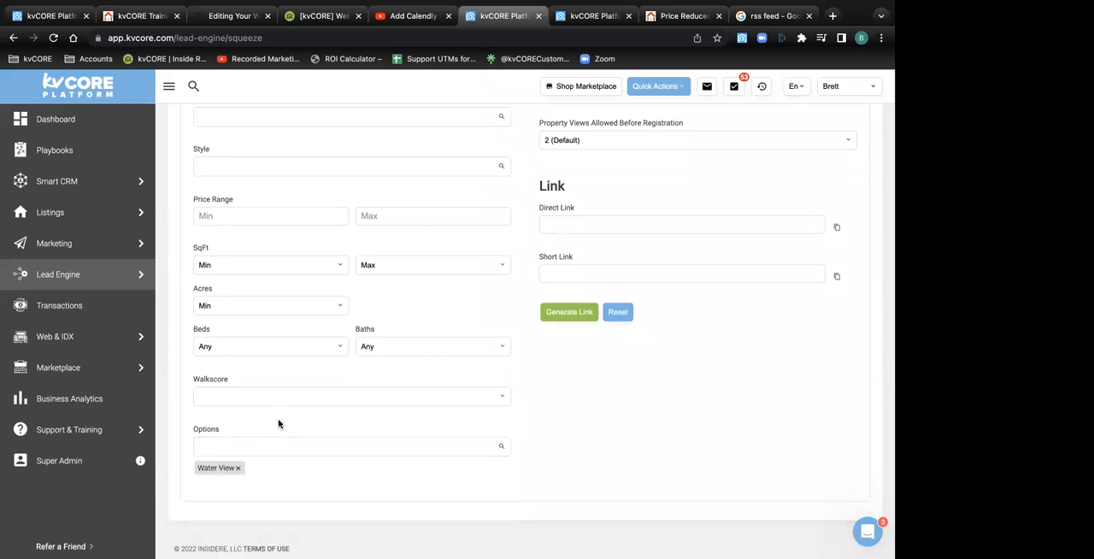
click(239, 440)
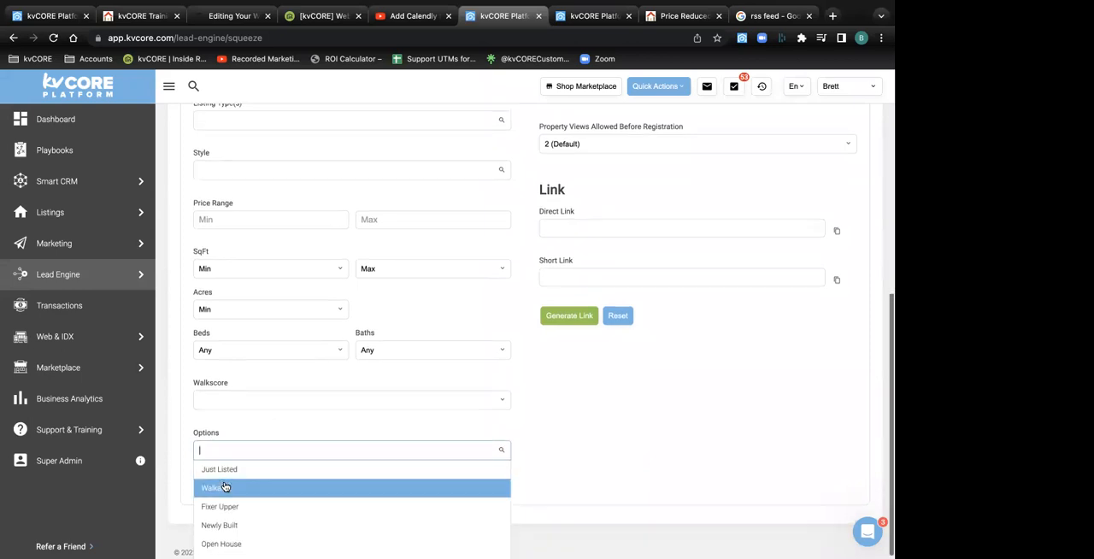
scroll(225, 484, down, 3)
scroll(225, 486, down, 5)
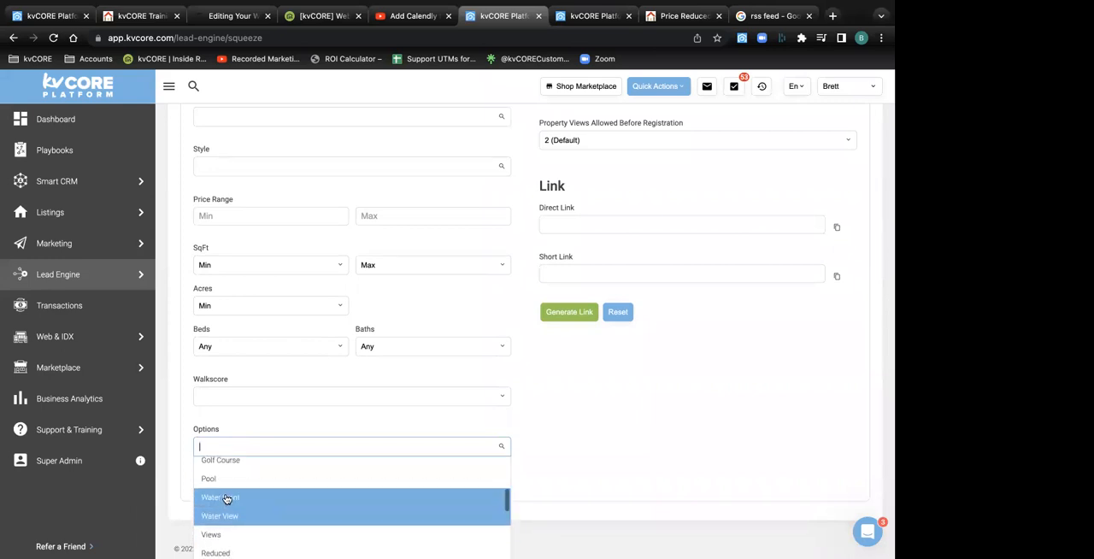
click(227, 498)
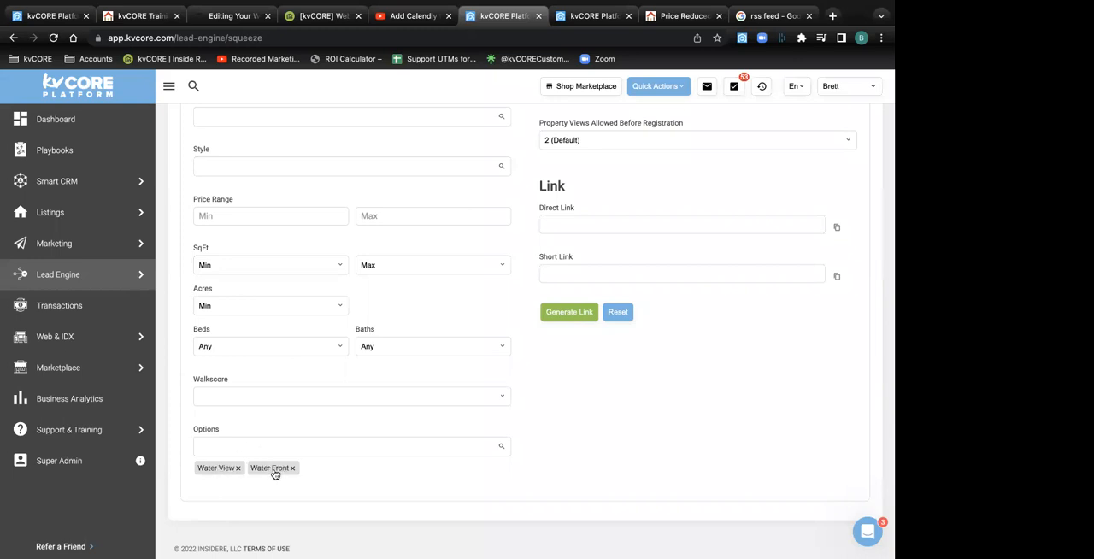
Generate the squeeze page link and open its copied direct link in a new browser tab to check the listings
click(566, 322)
click(836, 231)
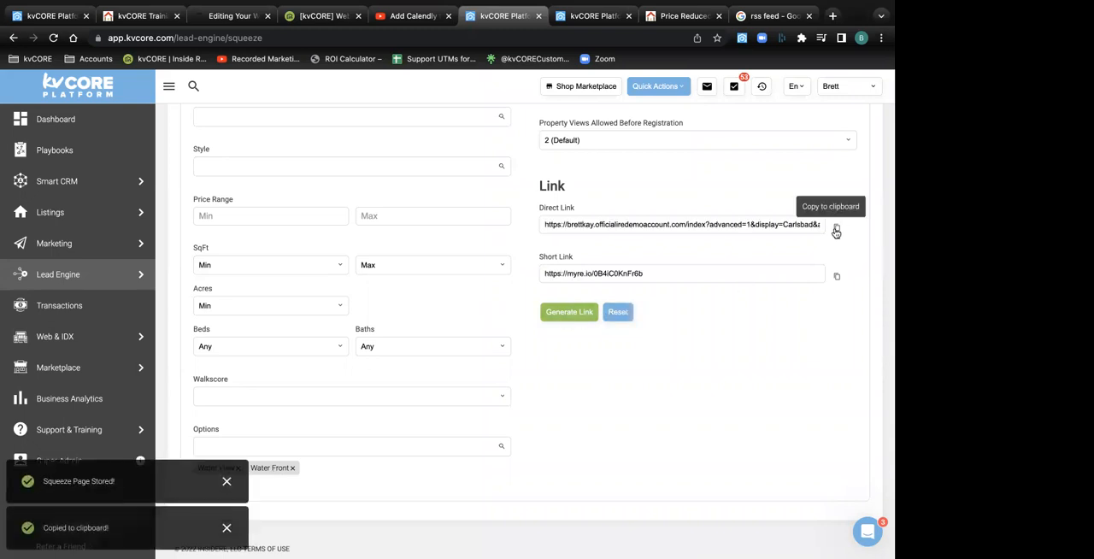
click(833, 16)
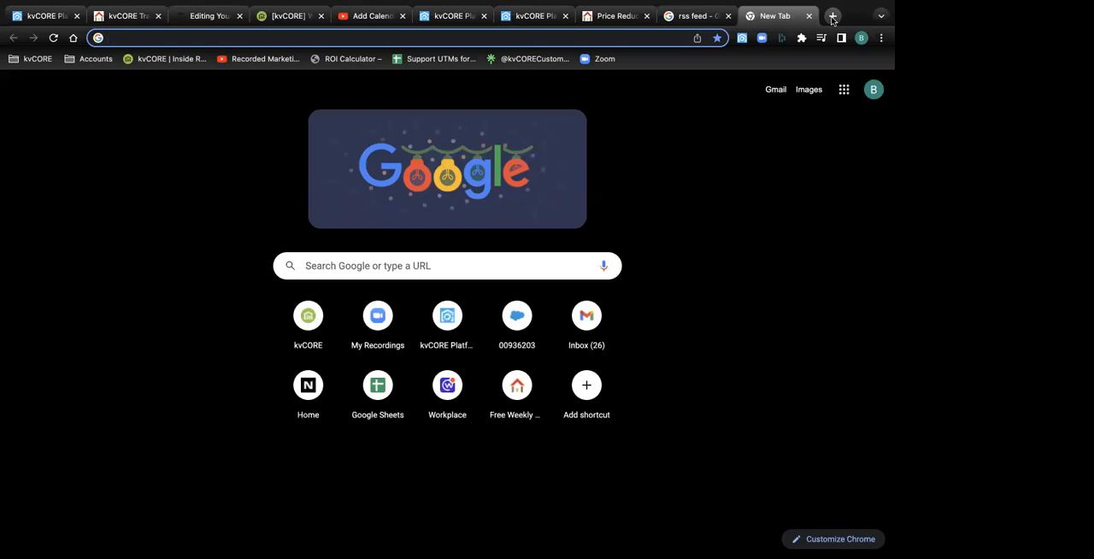
key(super+v)
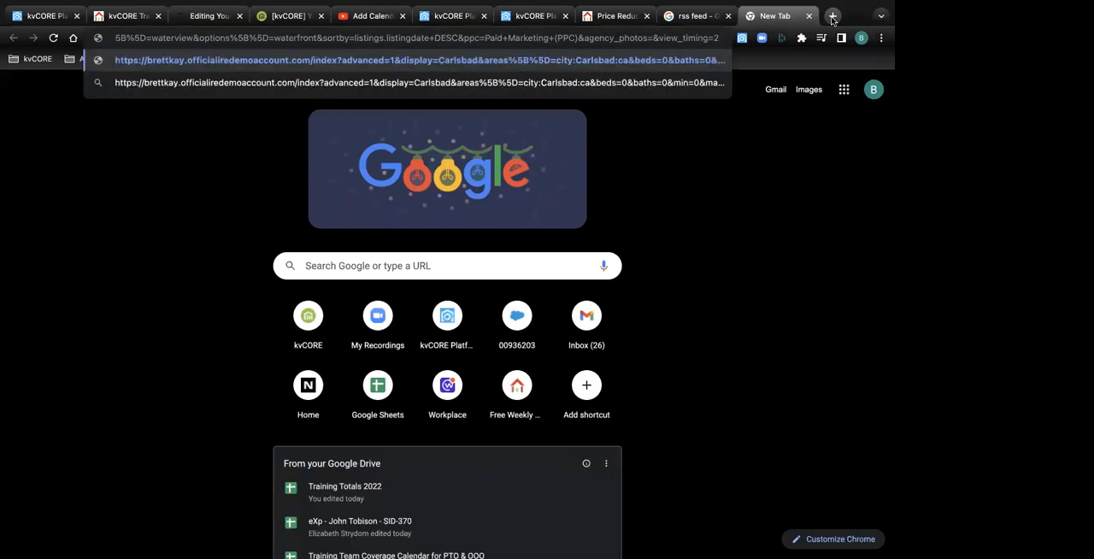
key(Return)
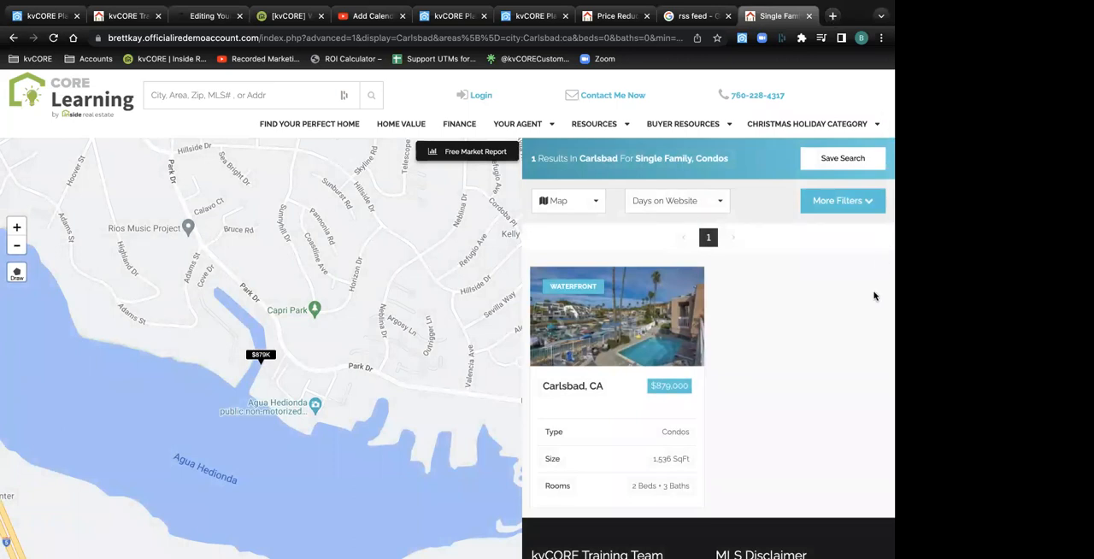
scroll(770, 321, down, 3)
scroll(770, 321, up, 3)
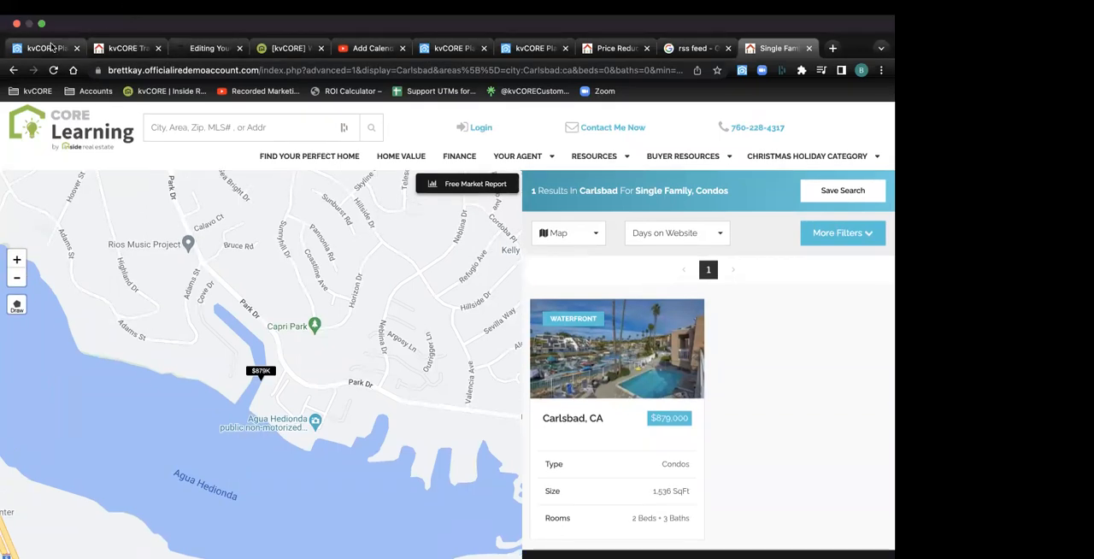
Return to the new custom page form and paste the squeeze page's direct link as the optional external URL
click(51, 47)
scroll(299, 339, down, 1)
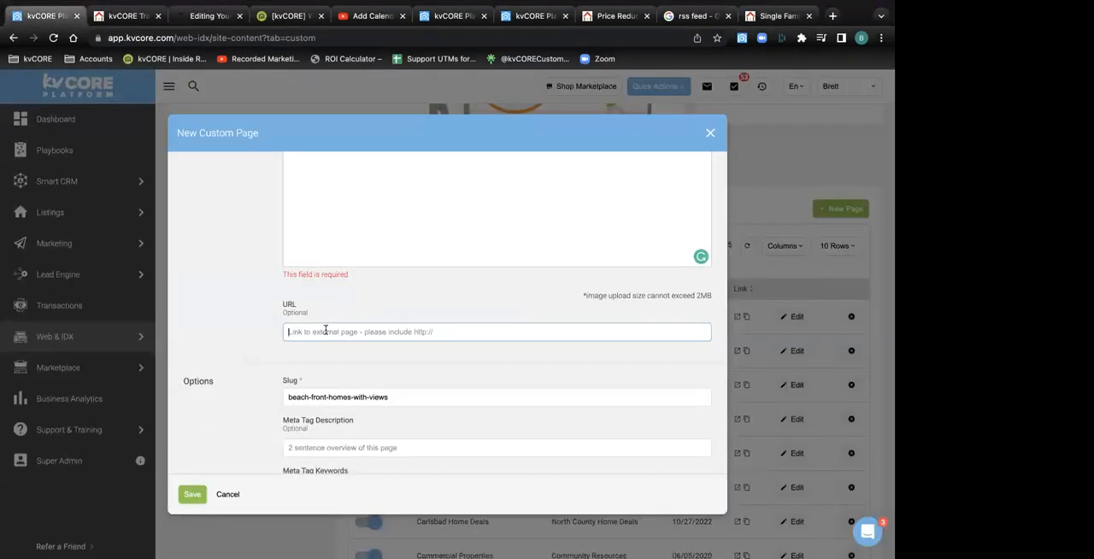
key(super+v)
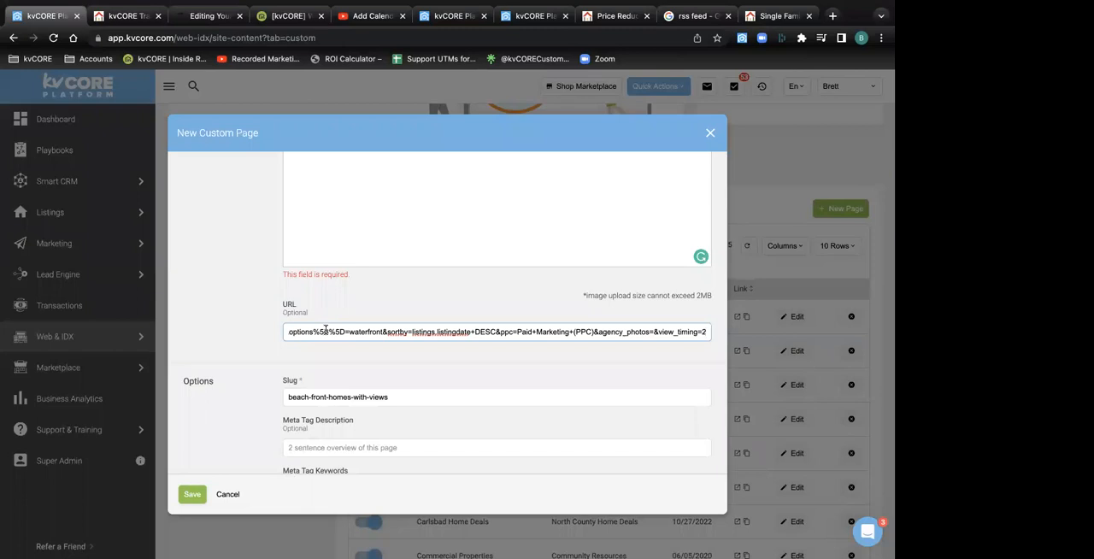
scroll(326, 330, down, 3)
drag(305, 232, 283, 234)
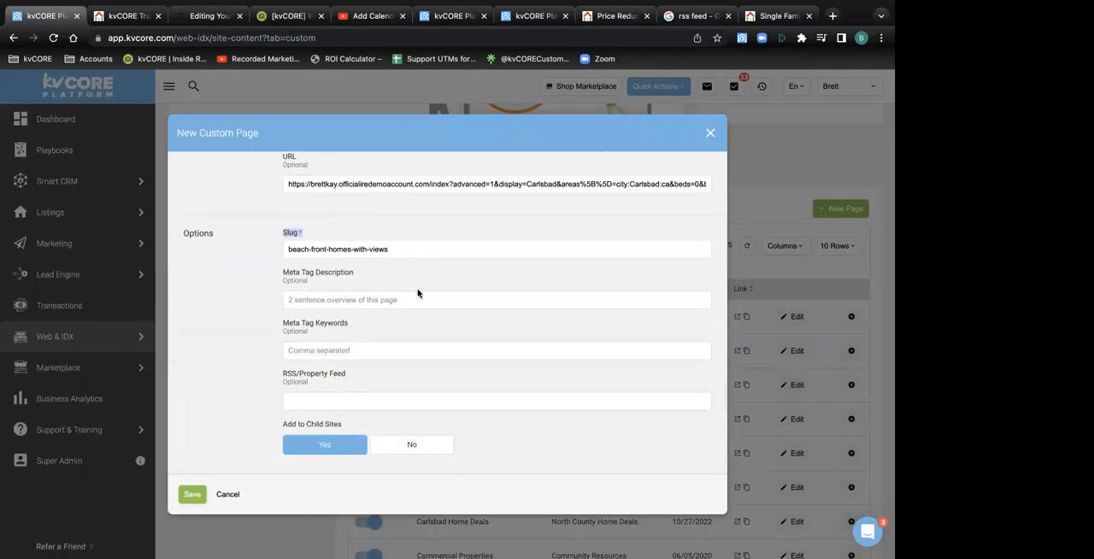
click(358, 263)
Search Google for "meta tag keywords" in a new browser tab and open the Semrush SEO content template result
mouse_move(828, 3)
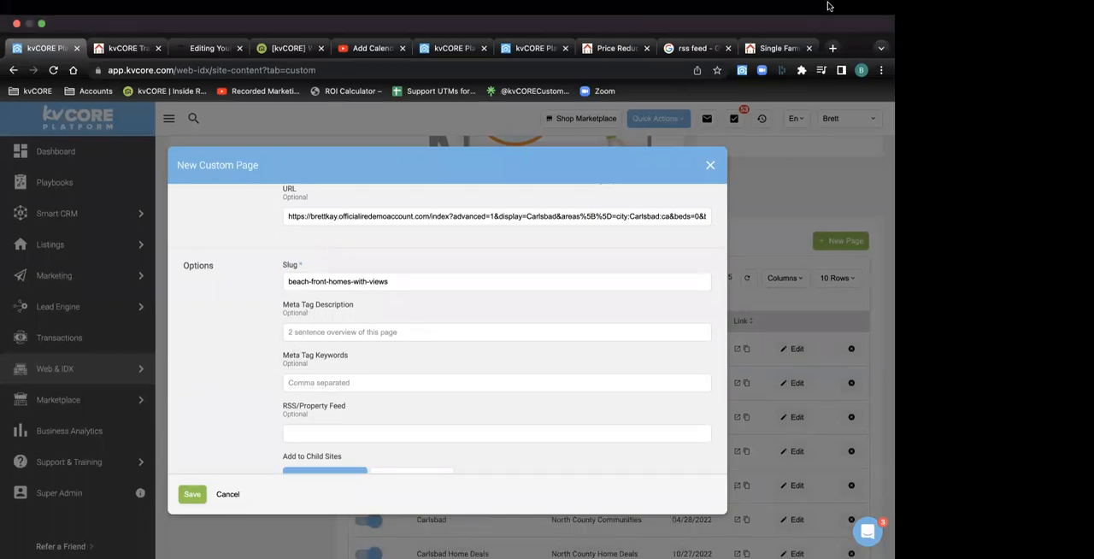
click(833, 49)
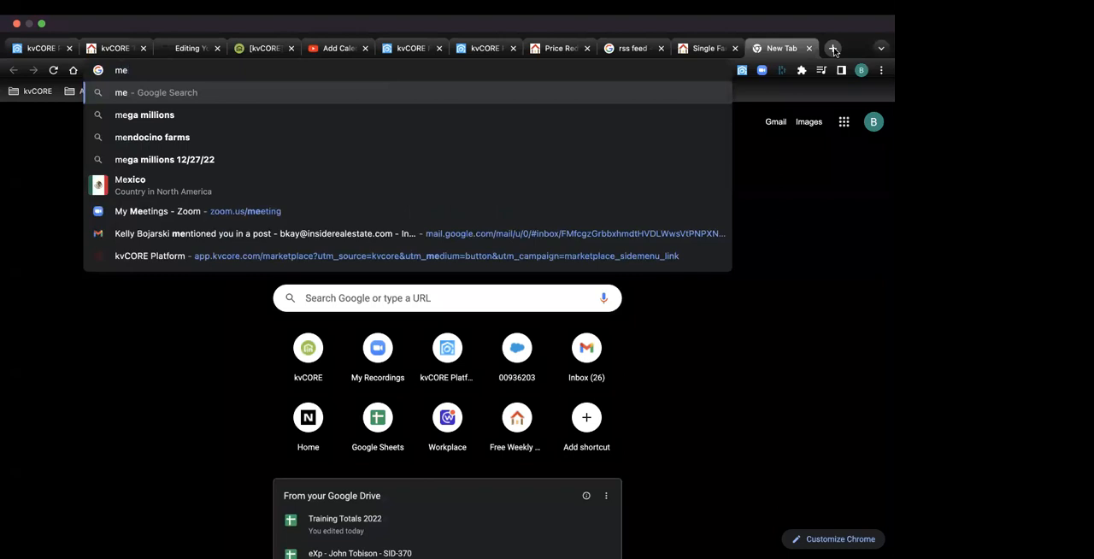
text(ta tag)
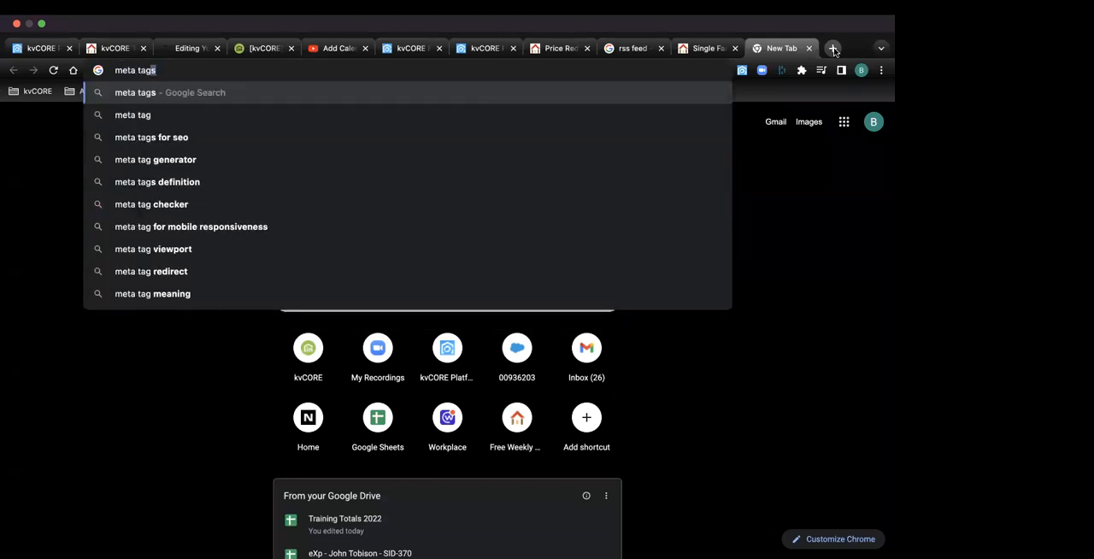
text( key)
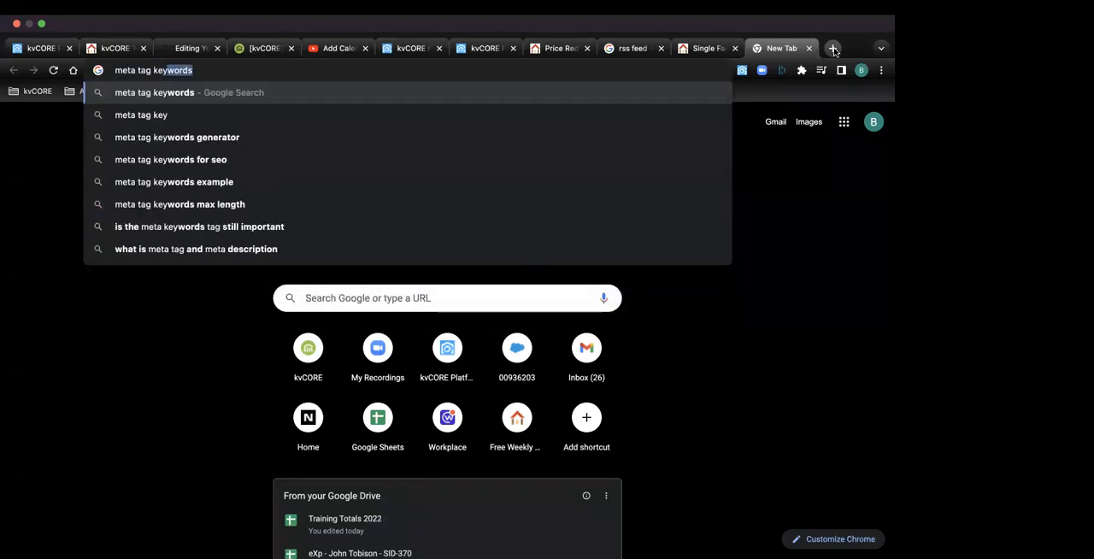
key(Down)
key(BackSpace)
text(ywords)
key(Return)
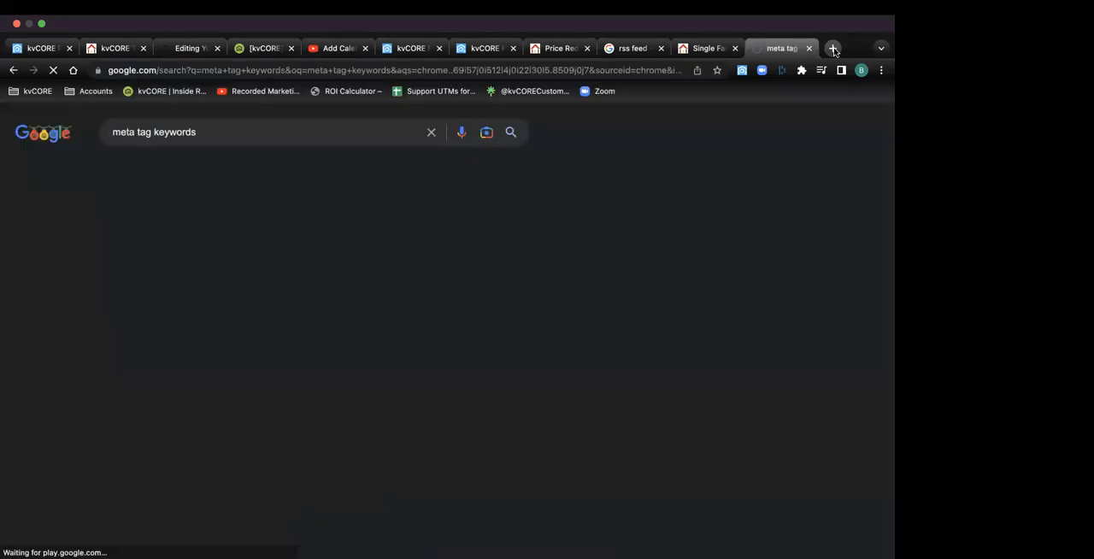
click(207, 216)
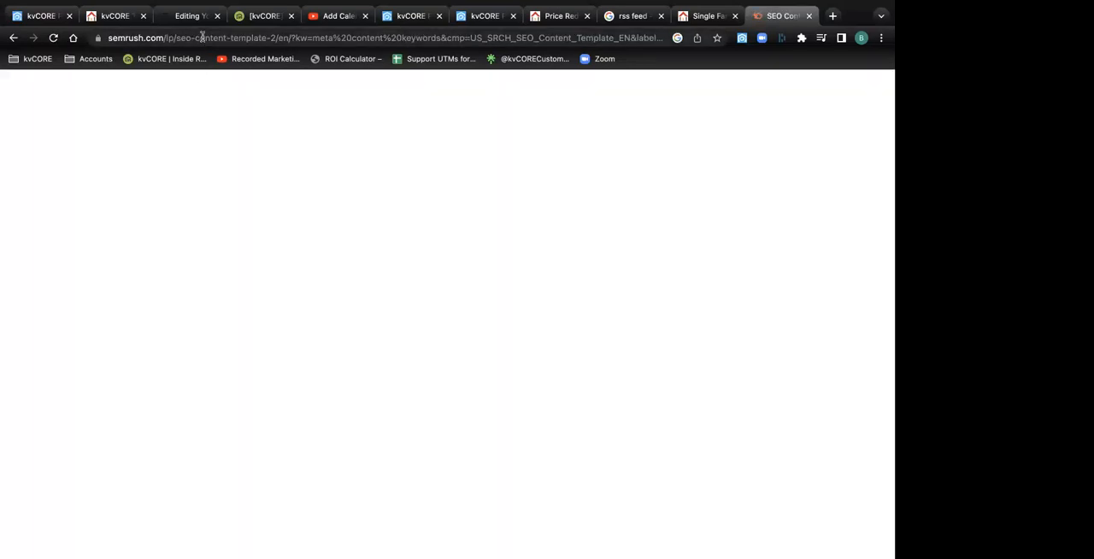
click(202, 36)
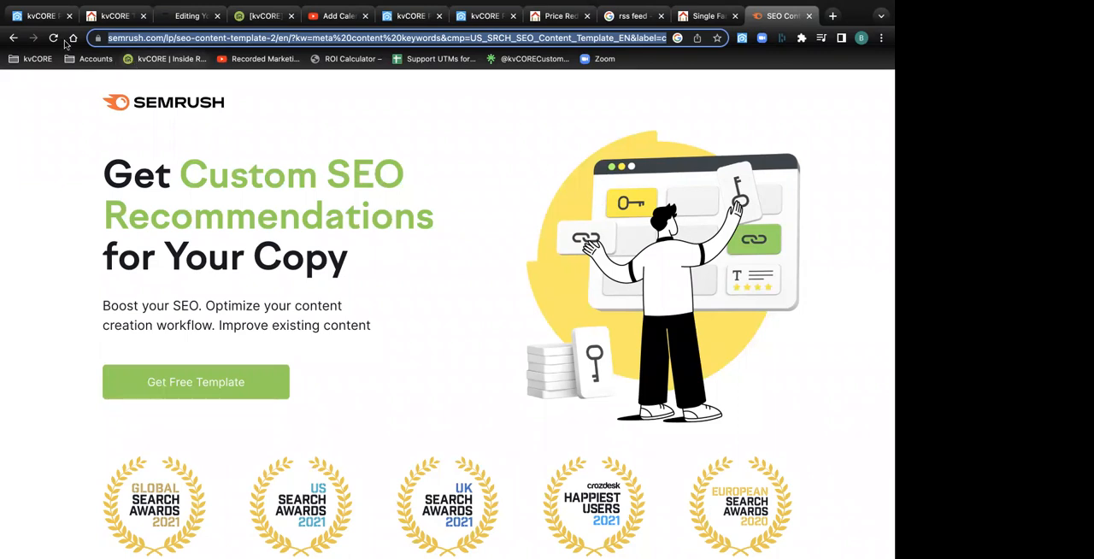
Go back to the custom page form, check the title Beach Front Homes with Views, and save the page
click(36, 17)
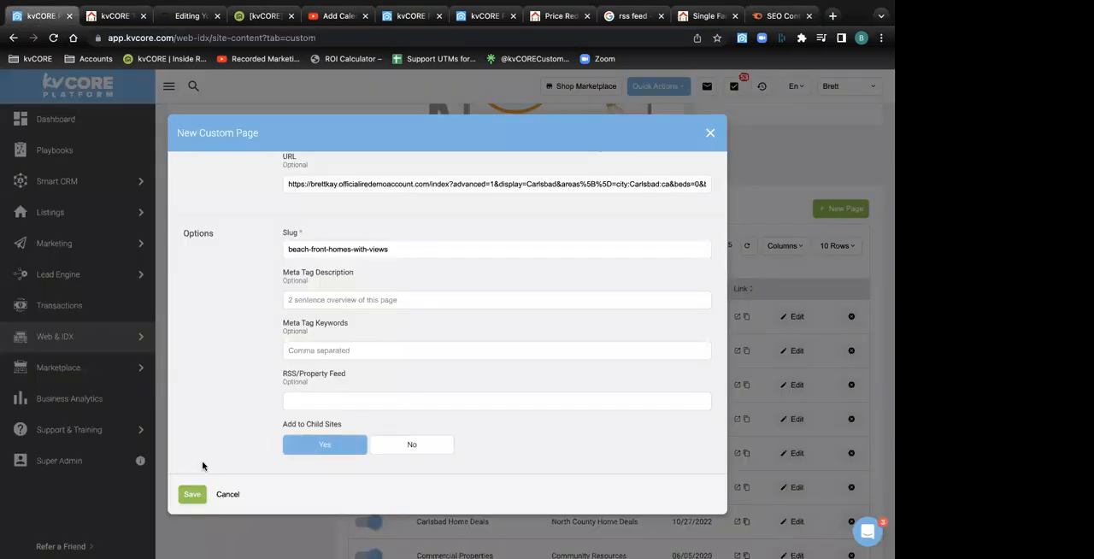
scroll(399, 336, up, 5)
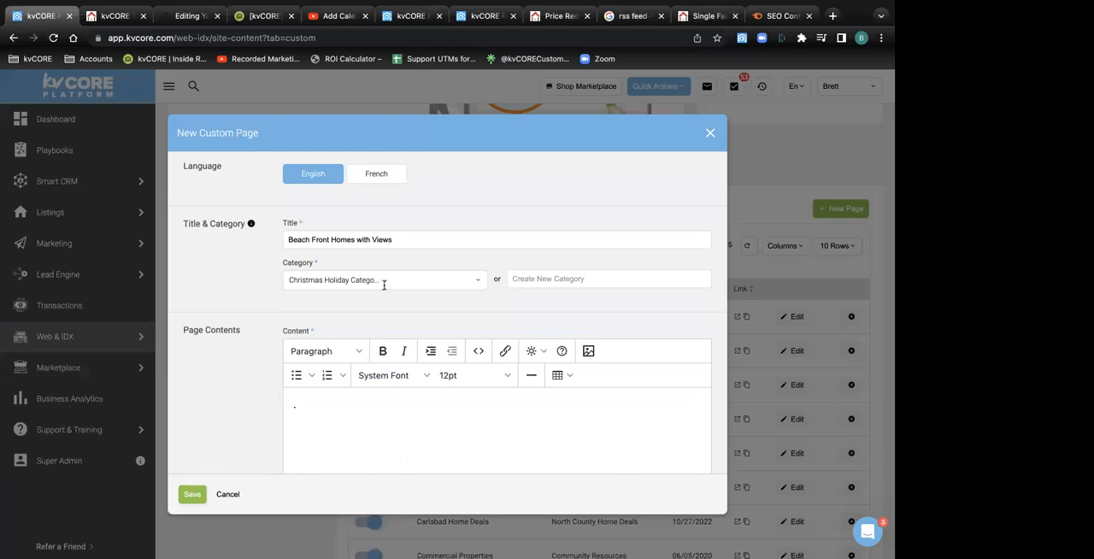
drag(400, 239, 257, 245)
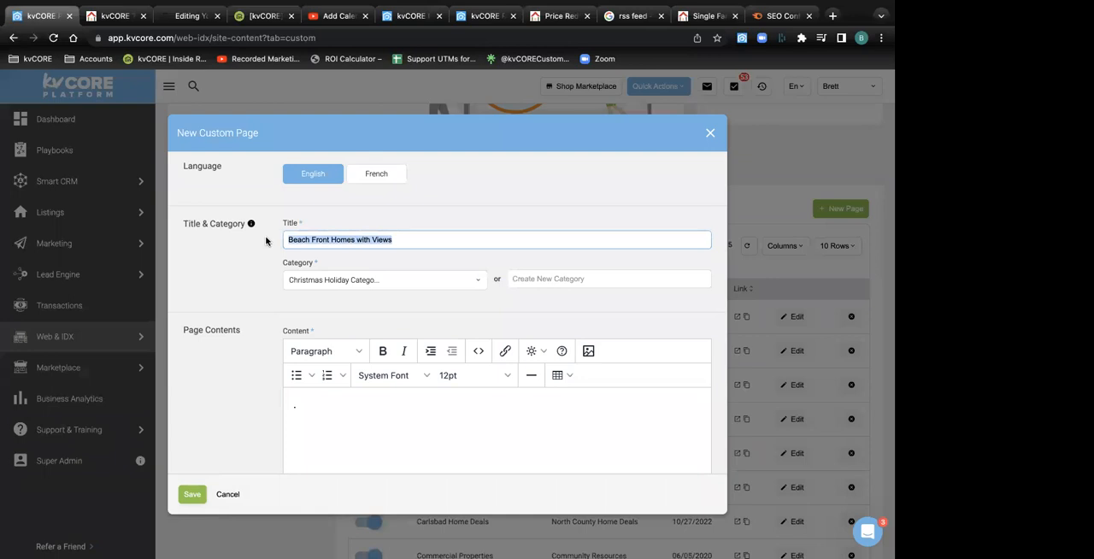
click(192, 494)
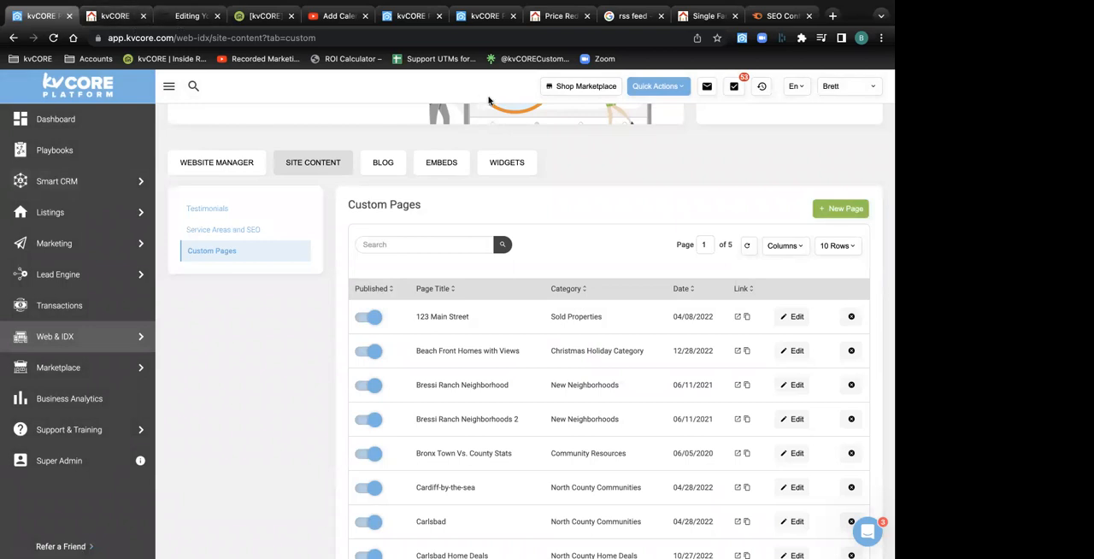
Reload the public website's Carlsbad price-reduced listings page and open Beach Front Homes with Views under Christmas Holiday Category
click(560, 15)
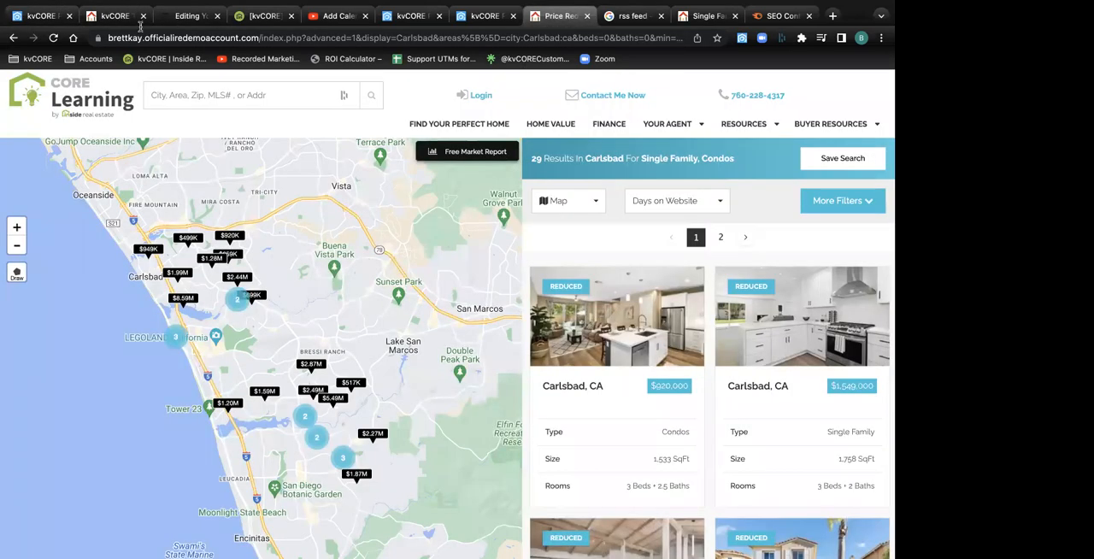
click(53, 38)
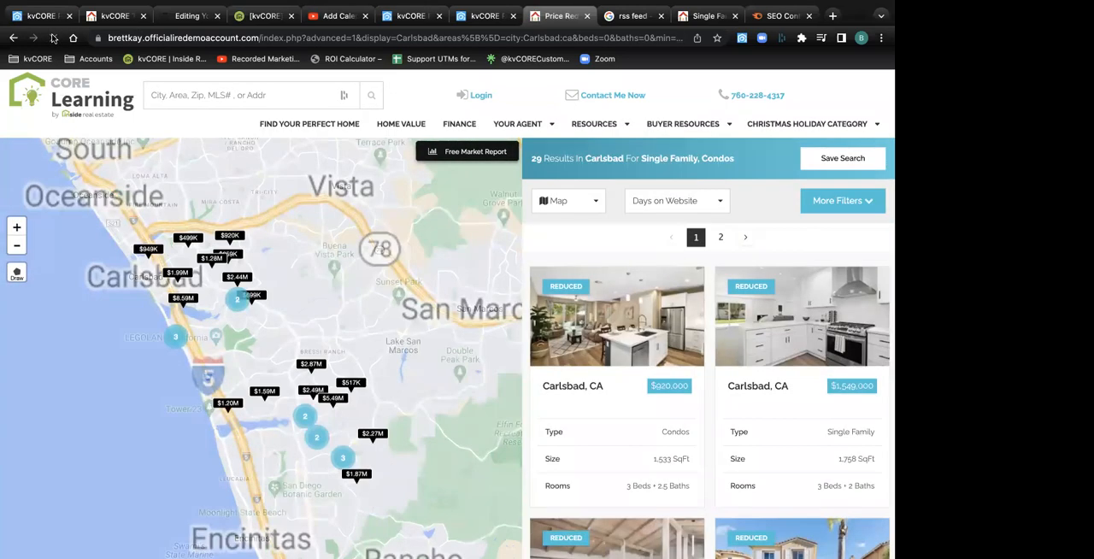
mouse_move(773, 128)
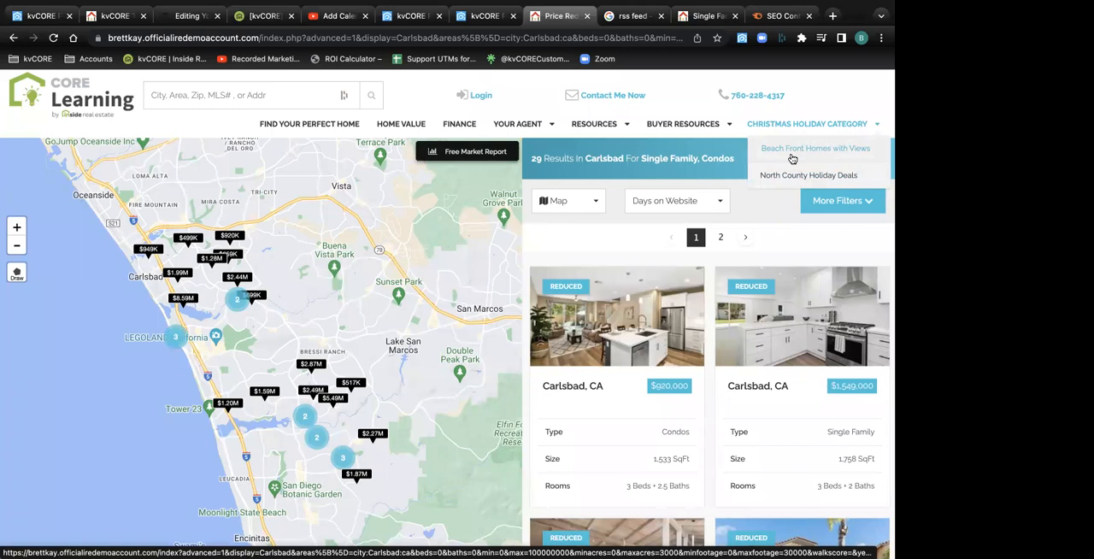
click(791, 156)
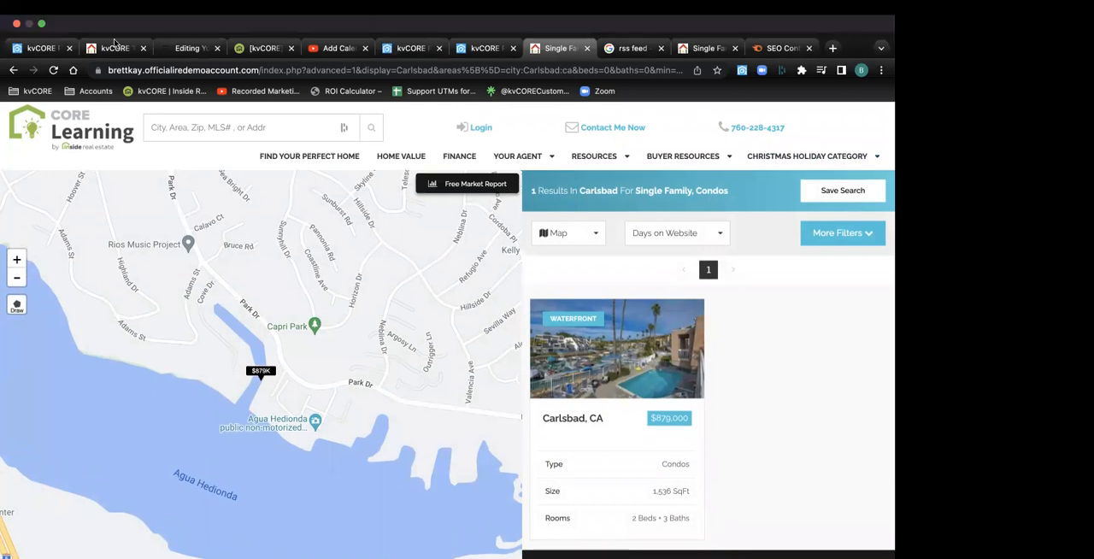
Switch to the public website's Our Resources page and show the pages listed under Buyer Resources
click(117, 50)
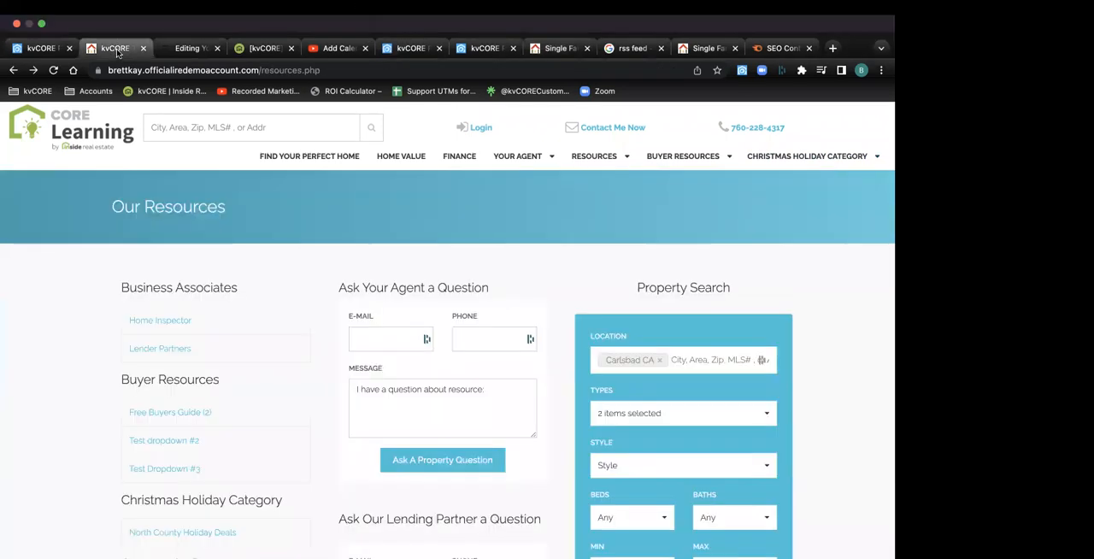
mouse_move(691, 131)
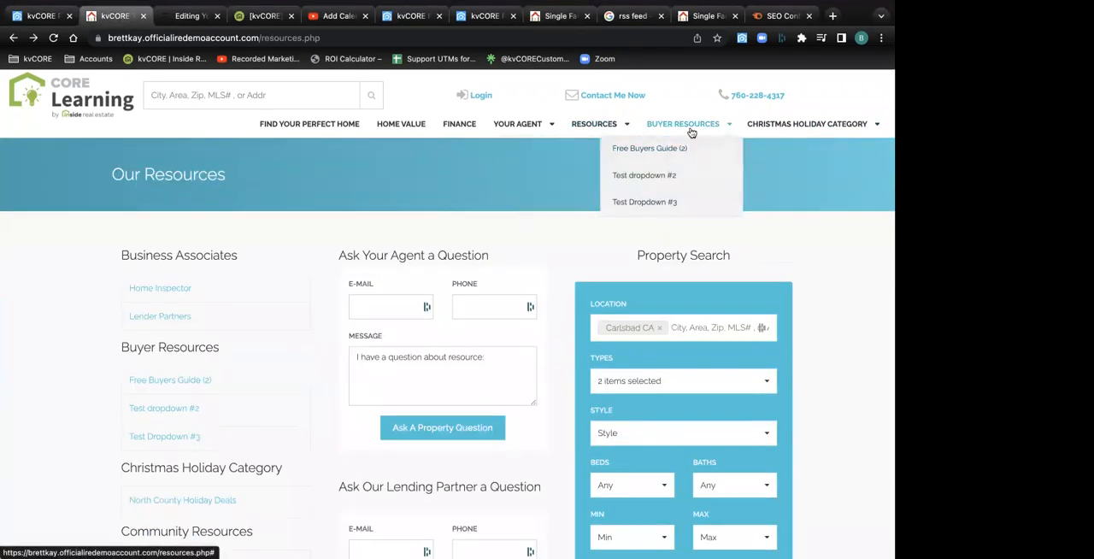
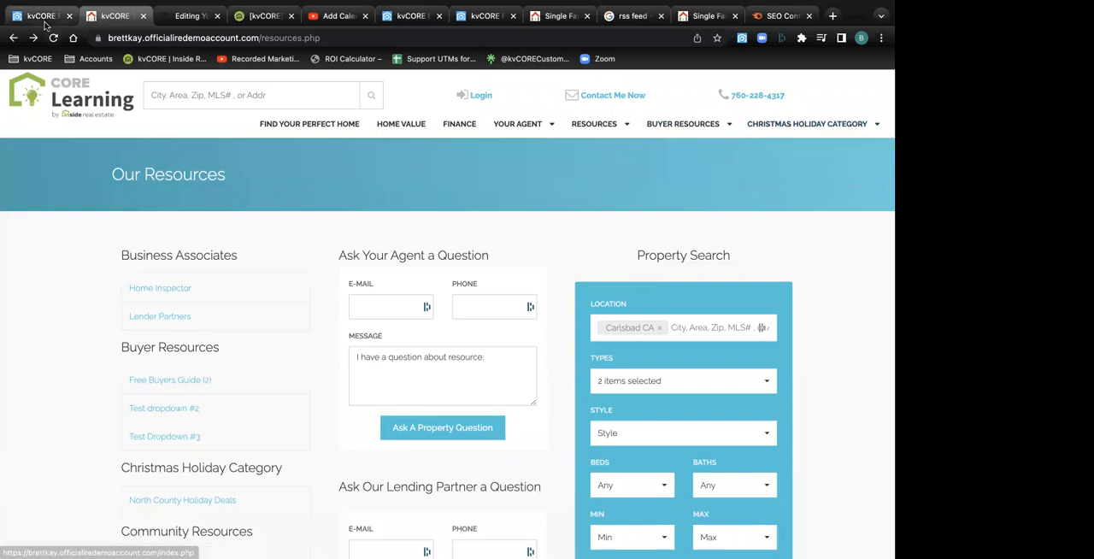
Return to the kvCORE Custom Pages list, review its entries including Beach Front Homes with Views, and briefly view a blank new page form
click(40, 18)
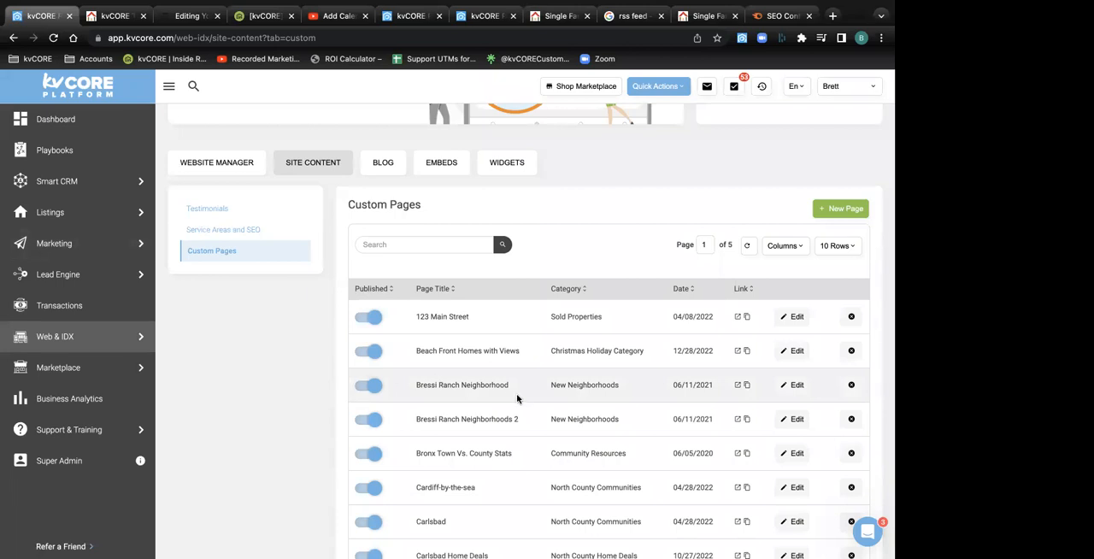
drag(508, 385, 412, 387)
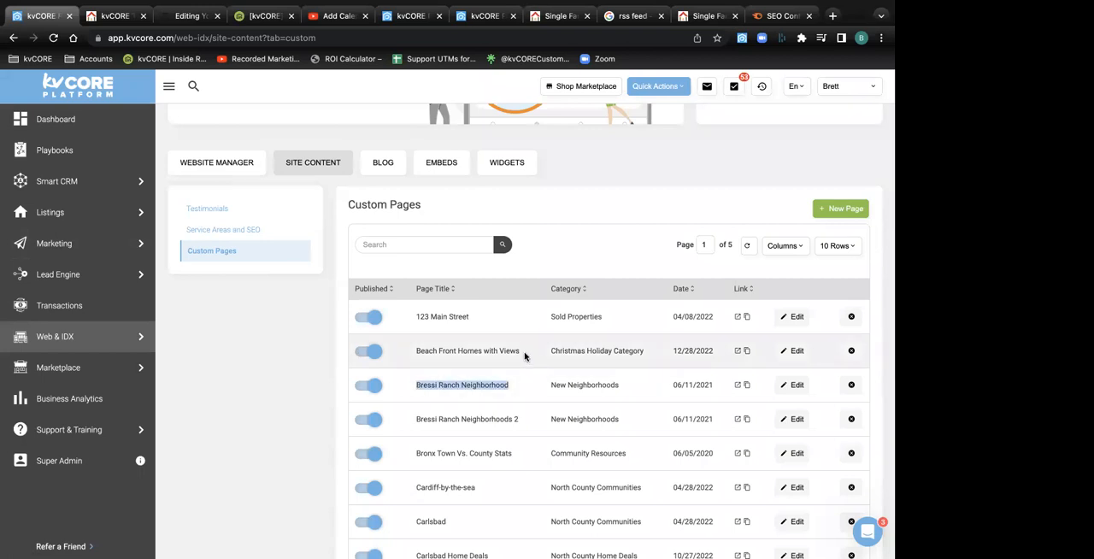
drag(521, 351, 415, 350)
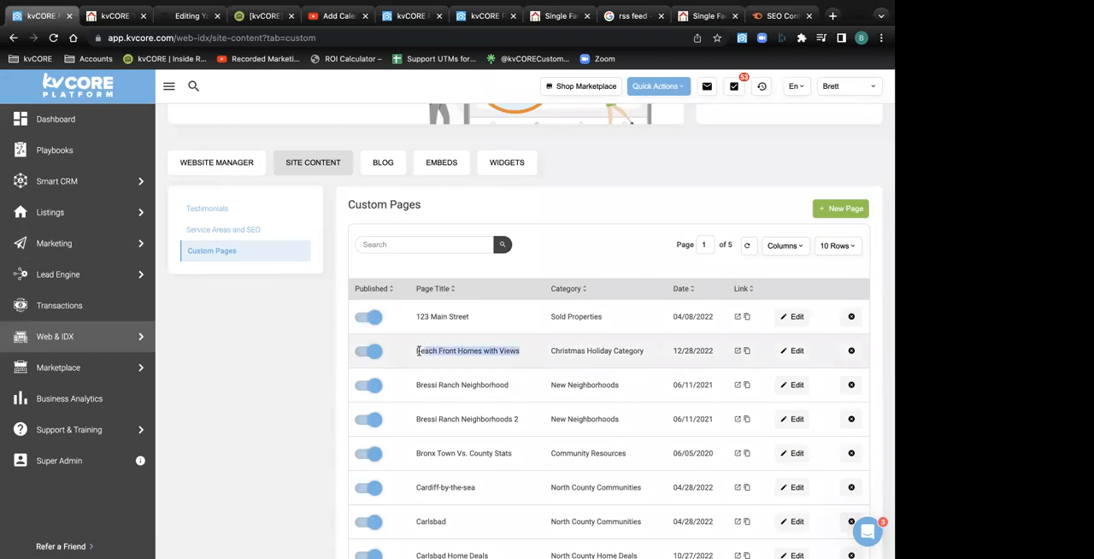
click(283, 391)
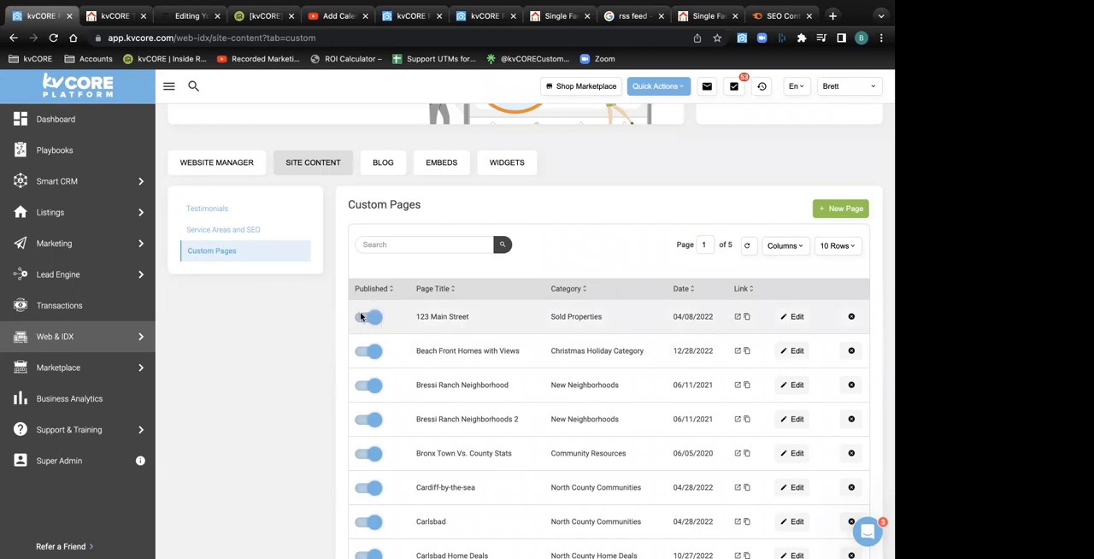
scroll(360, 316, down, 3)
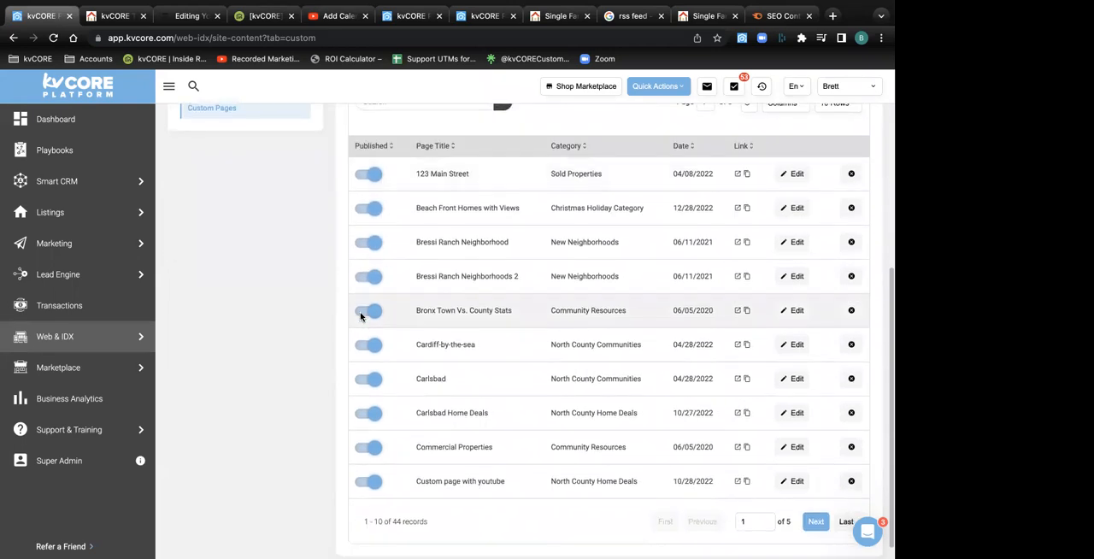
scroll(360, 317, up, 5)
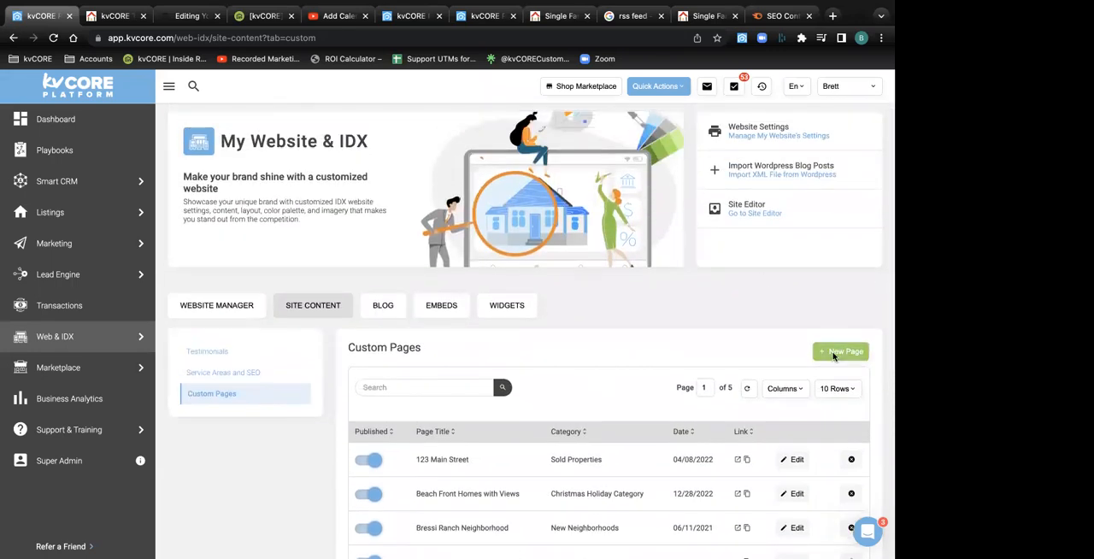
click(831, 358)
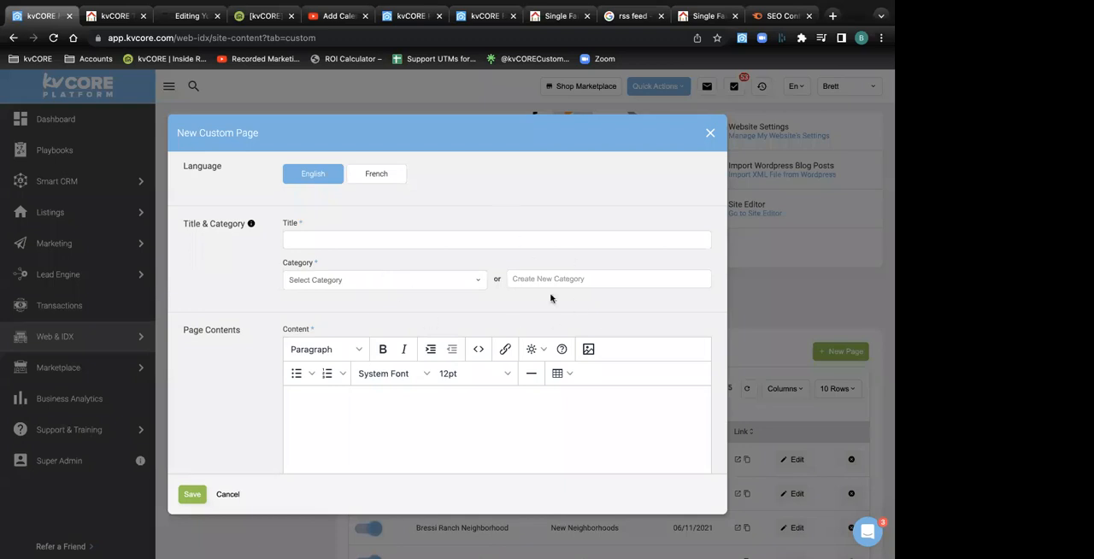
click(710, 133)
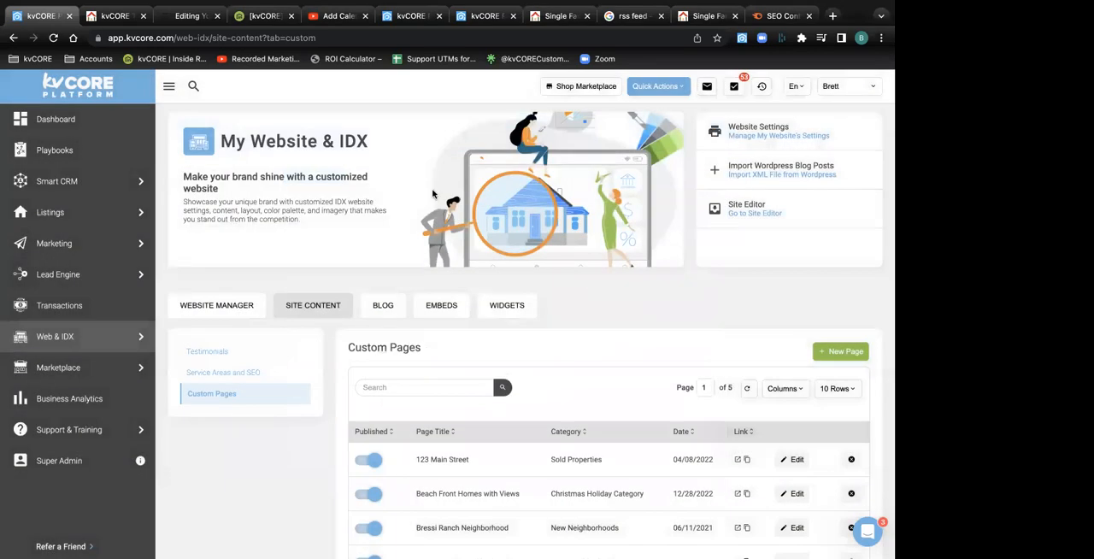
Open the website's settings from the Website Manager and show the Custom Navigation section
click(60, 340)
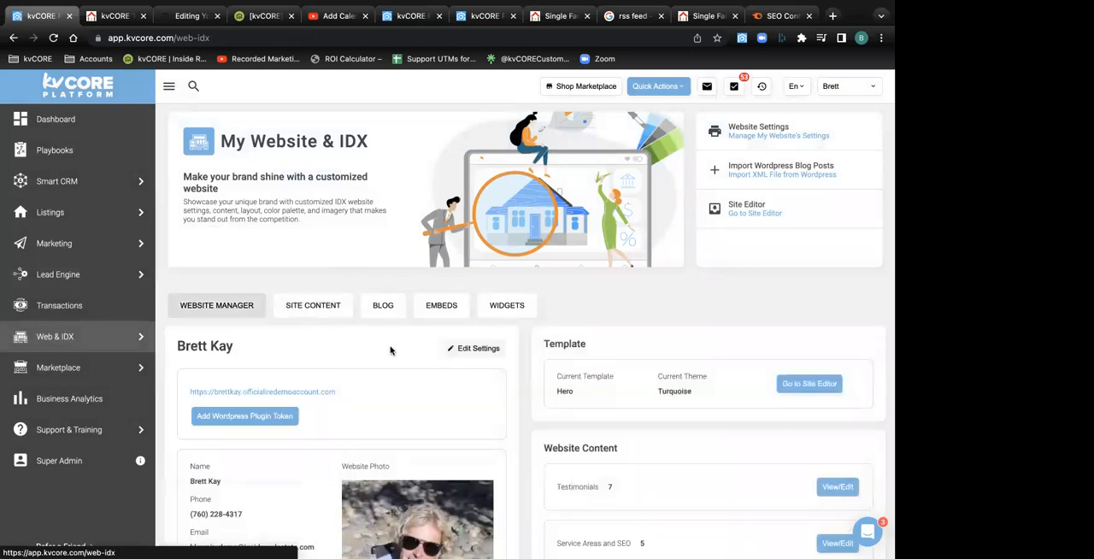
scroll(410, 371, down, 3)
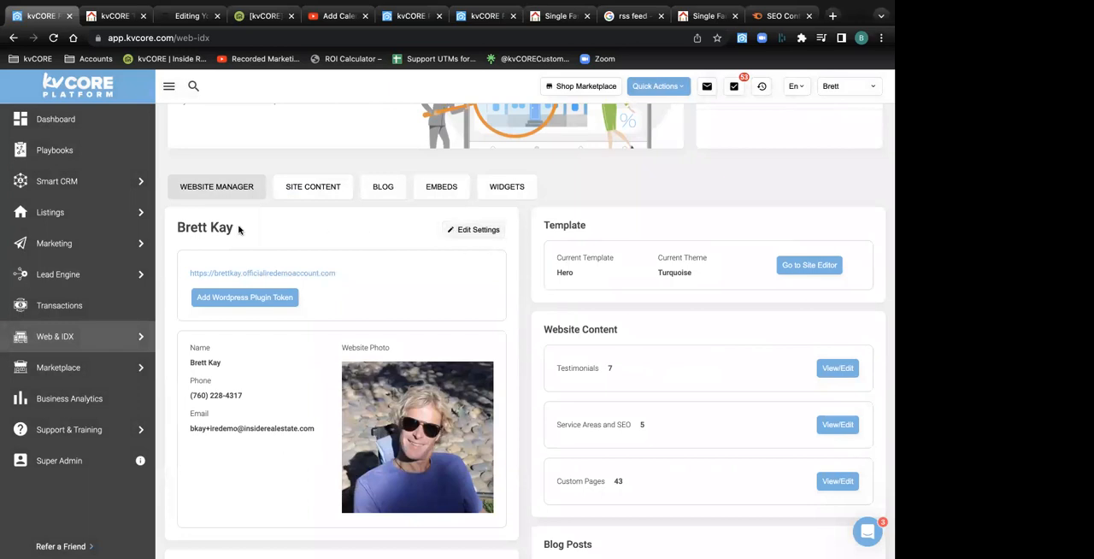
click(466, 229)
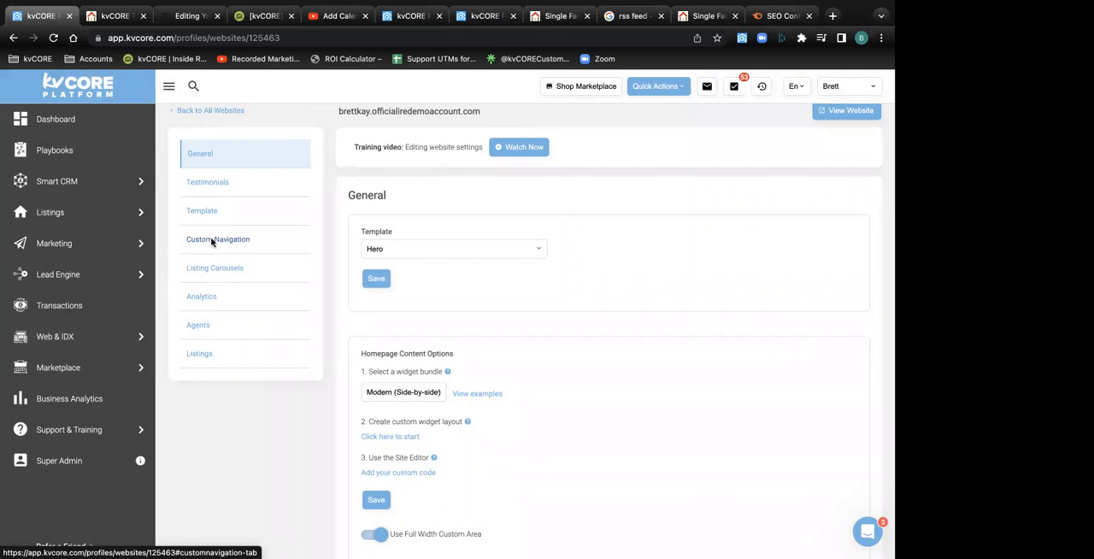
click(213, 242)
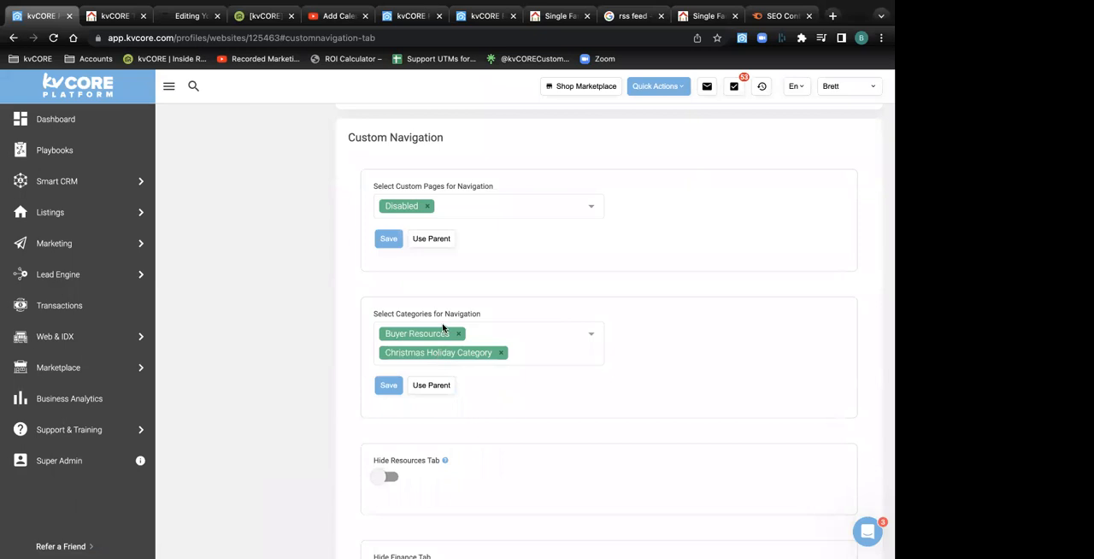
Compare the custom pages and categories navigation settings, remove Buyer Resources from the navigation categories, and save the setting
drag(481, 315, 363, 316)
drag(497, 188, 378, 187)
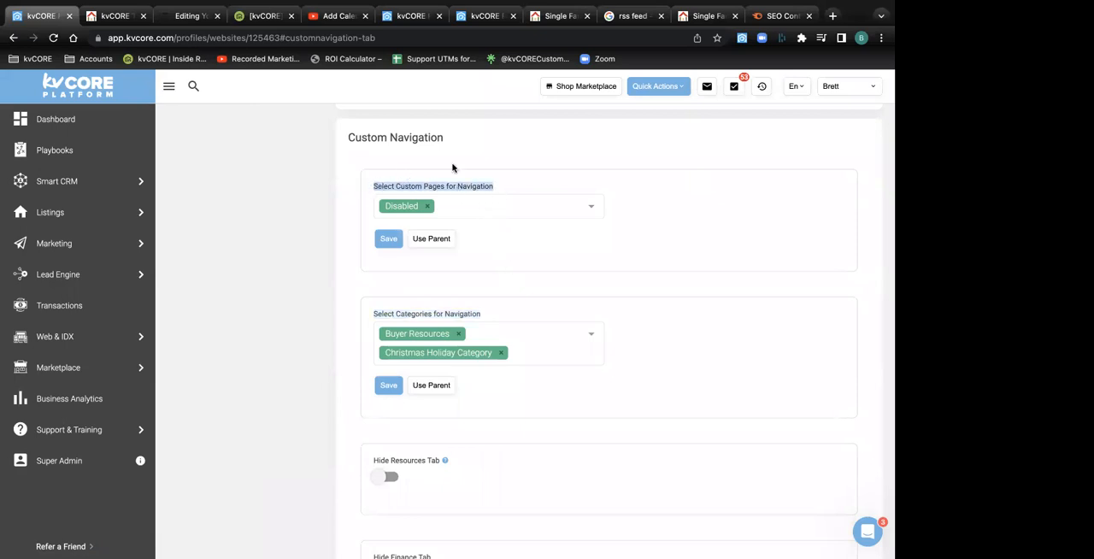
click(523, 185)
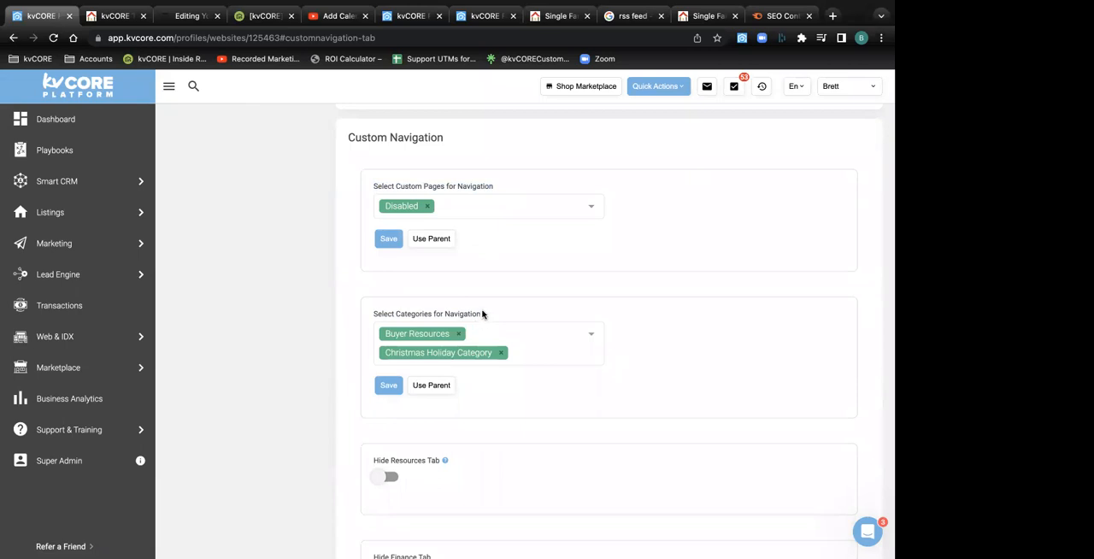
drag(481, 314, 364, 308)
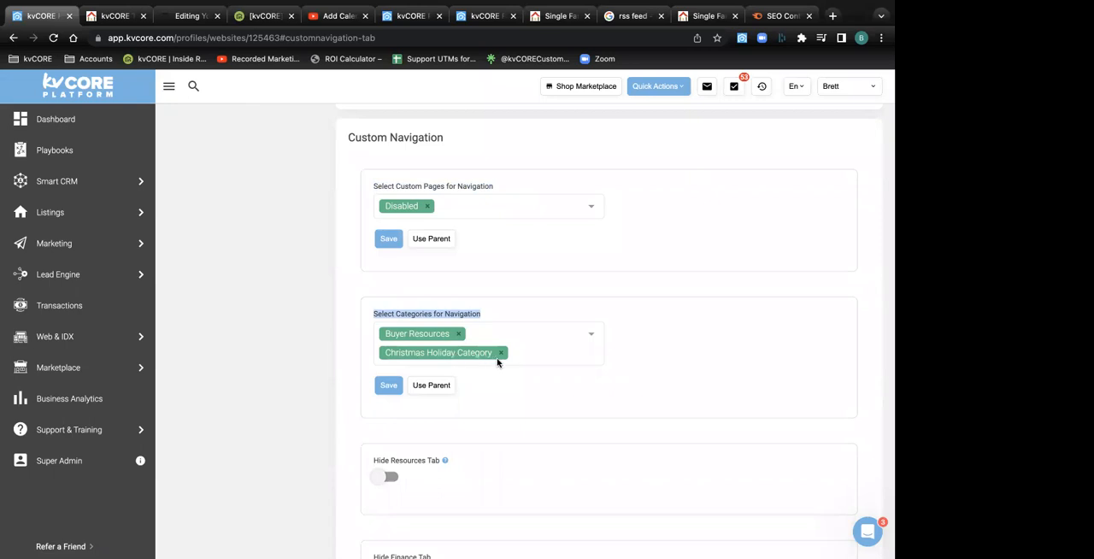
click(458, 334)
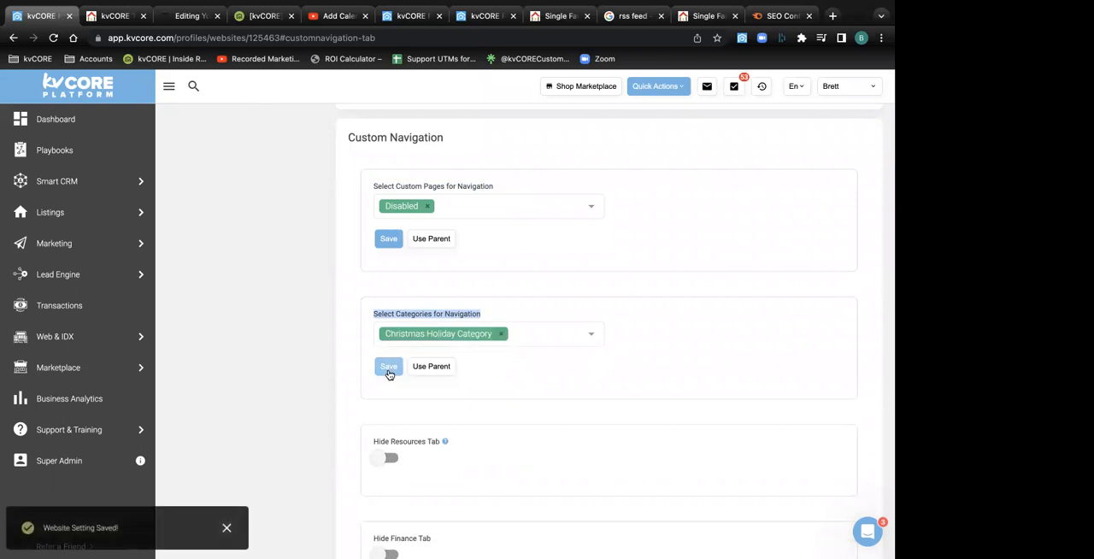
Reload the public website's Our Resources page and check the Resources and Buyer Resources navigation menus
click(120, 16)
click(53, 38)
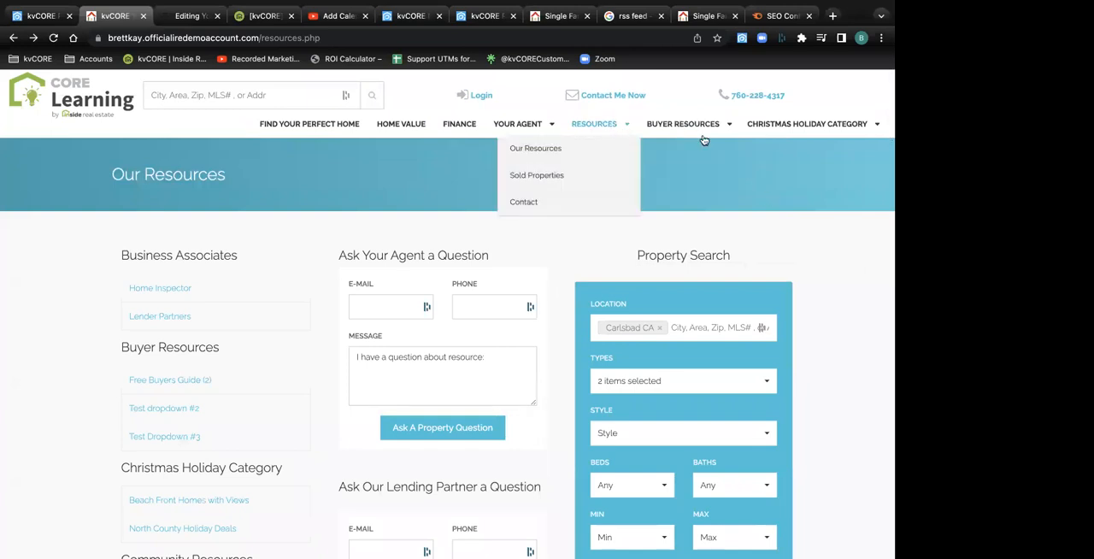
mouse_move(688, 138)
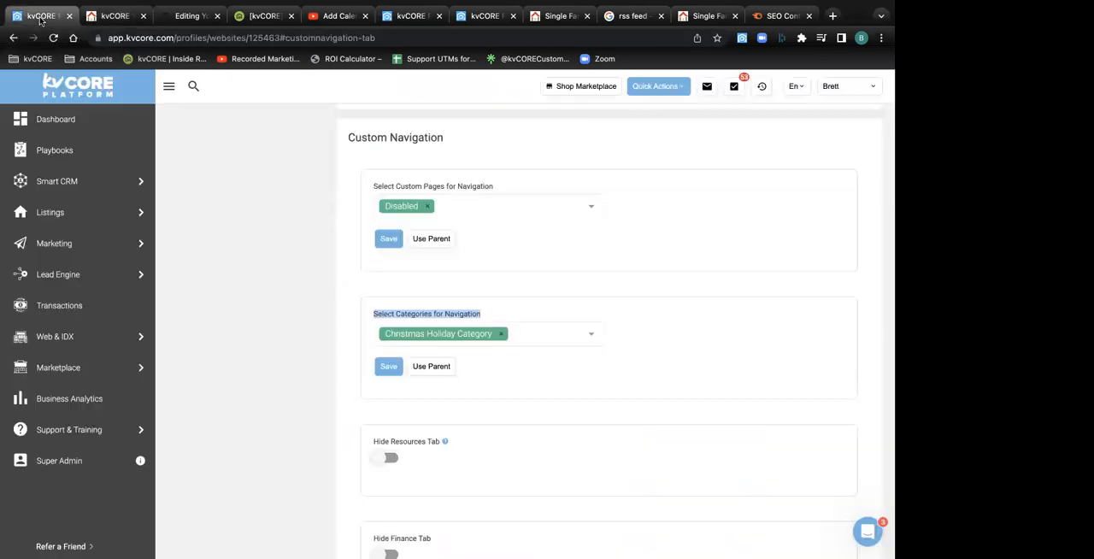
Return to kvCORE's Custom Navigation settings, look over the remaining options, and go back to the Website Manager
click(42, 18)
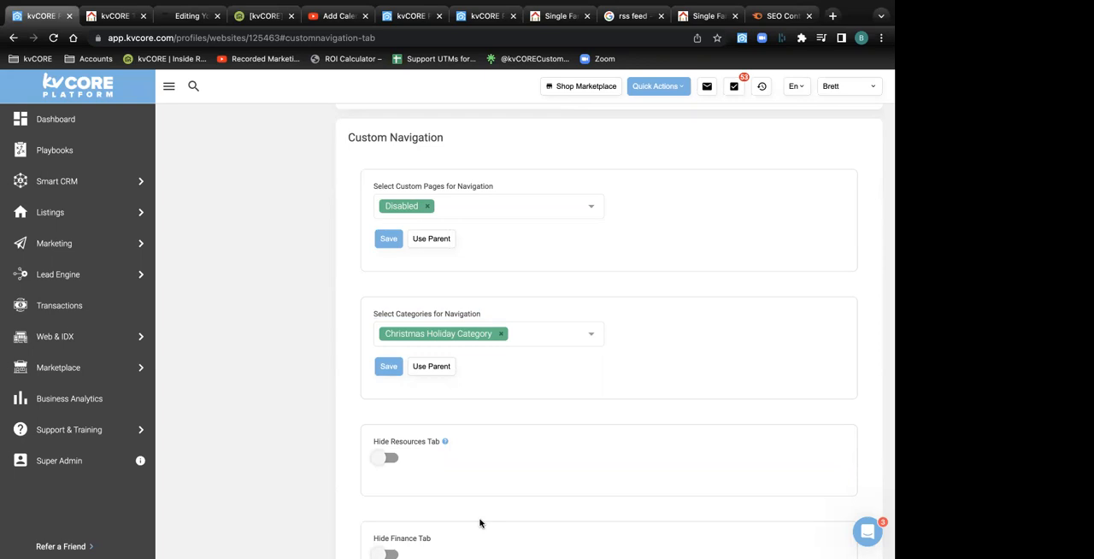
scroll(288, 362, down, 10)
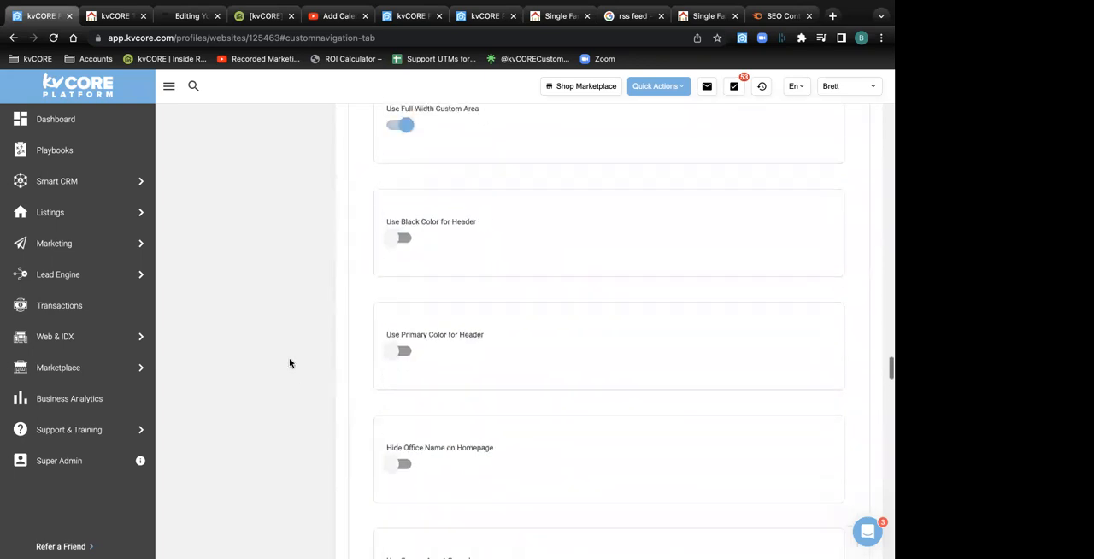
scroll(288, 362, up, 3)
mouse_move(81, 337)
click(196, 337)
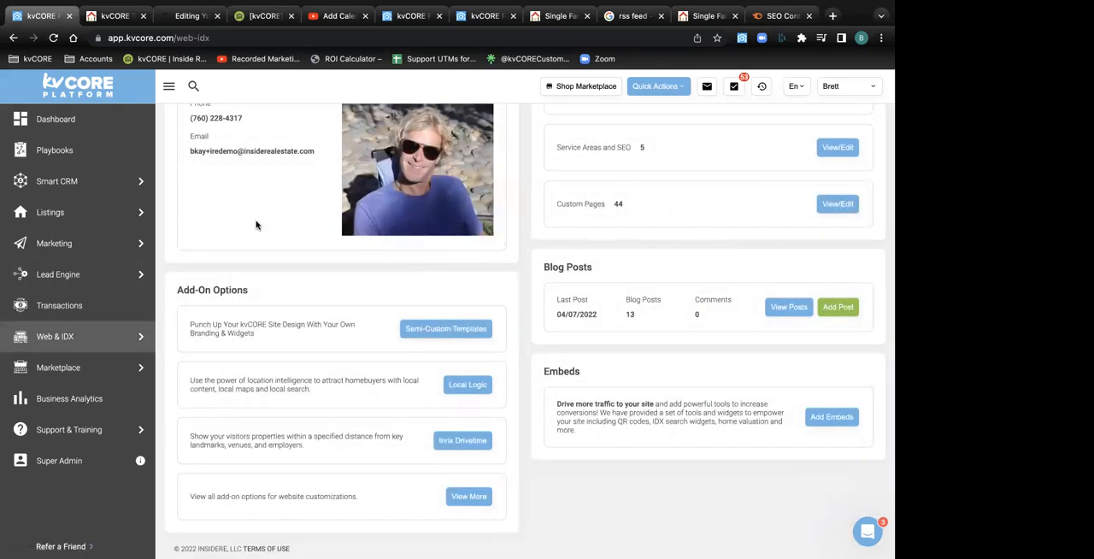
Locate Custom Pages under Website Content in the Website Manager and open it for viewing and editing
scroll(257, 224, up, 3)
scroll(256, 224, up, 7)
scroll(257, 222, down, 7)
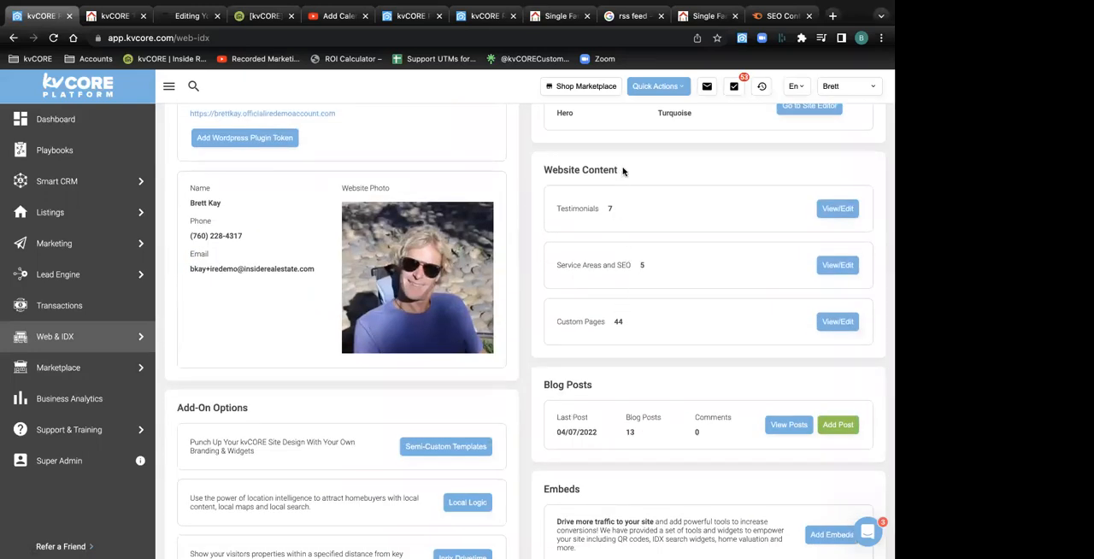
drag(620, 169, 541, 174)
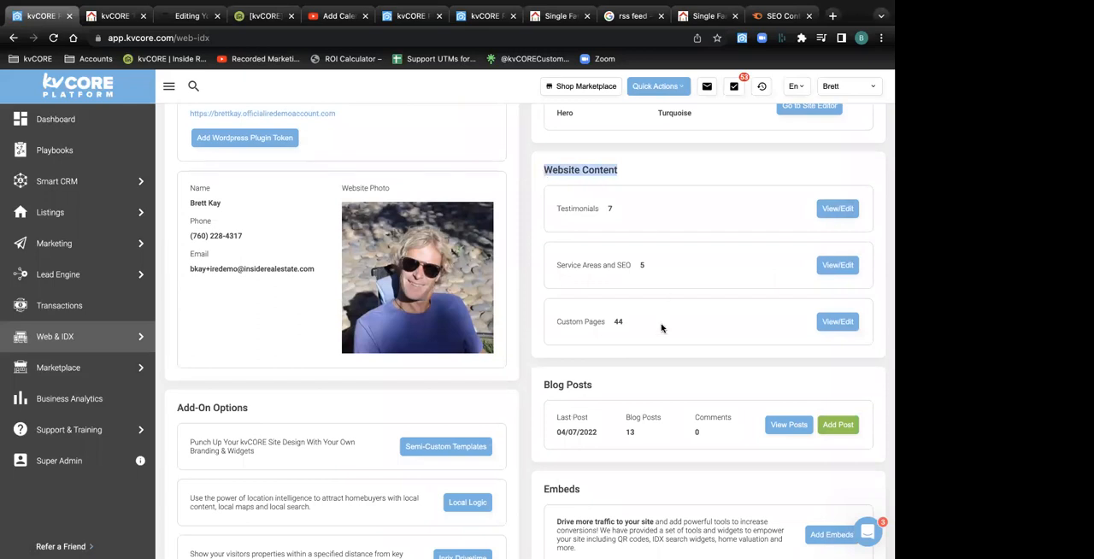
click(632, 325)
drag(631, 325, 553, 325)
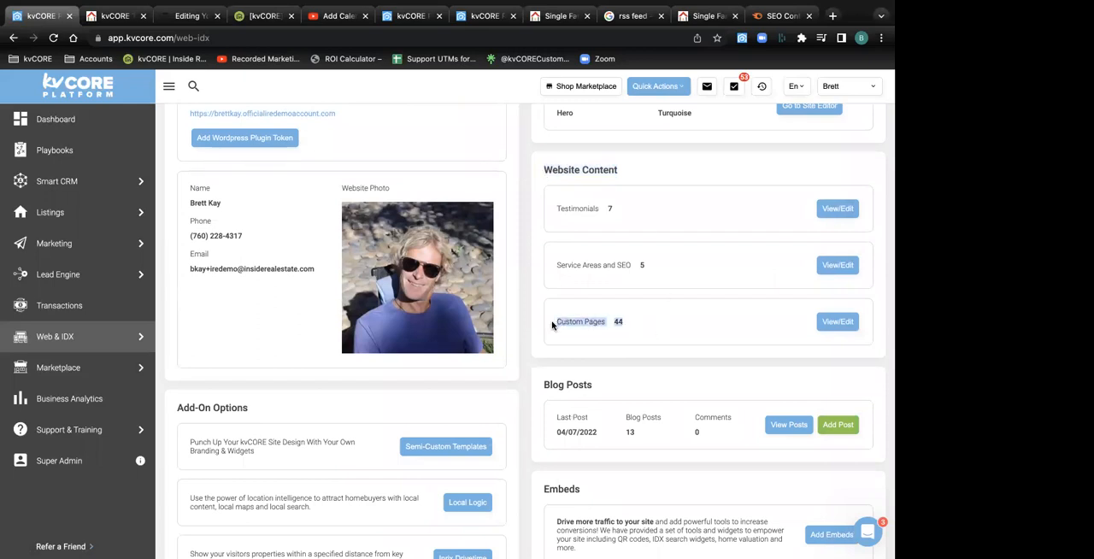
click(838, 323)
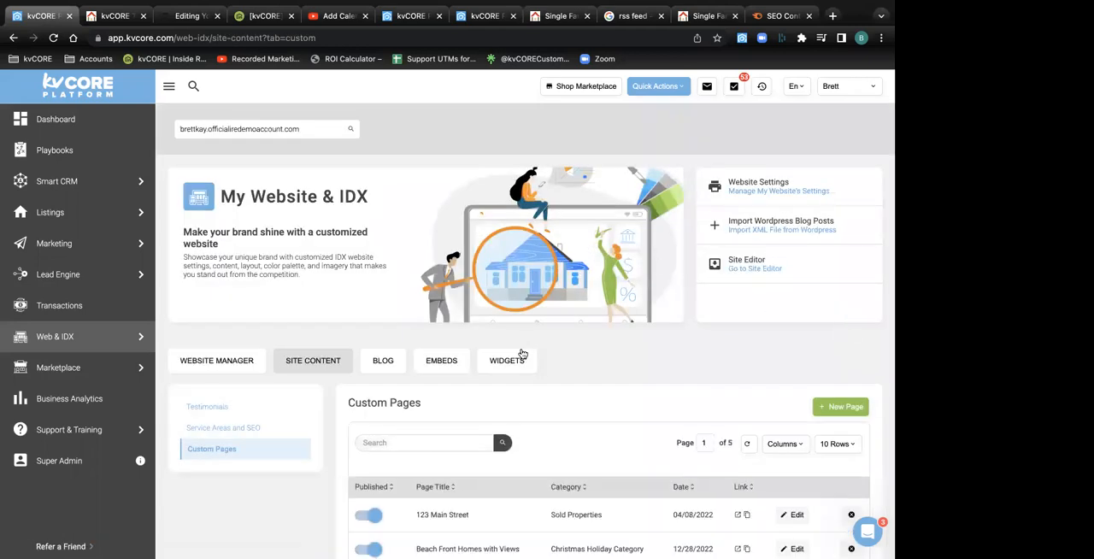
Start a new custom page, point out its title field, and view the page names in the public website's category menus
scroll(523, 354, down, 3)
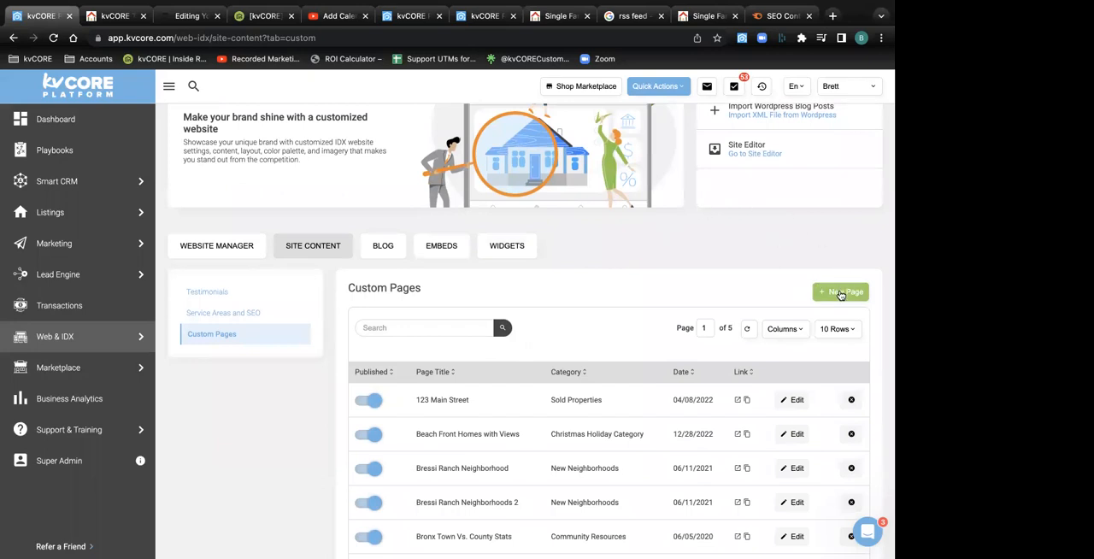
click(841, 293)
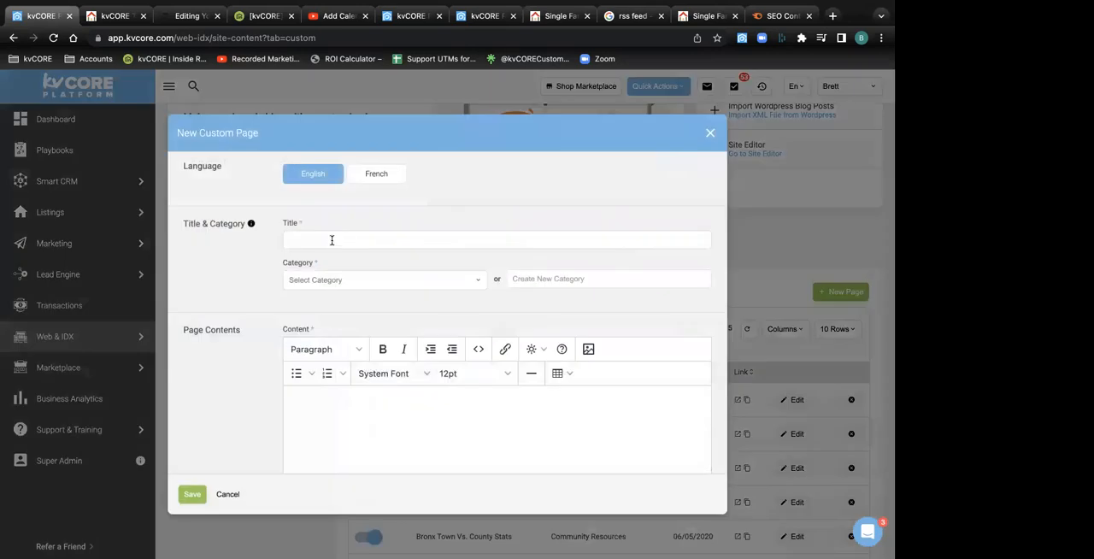
drag(306, 225, 278, 226)
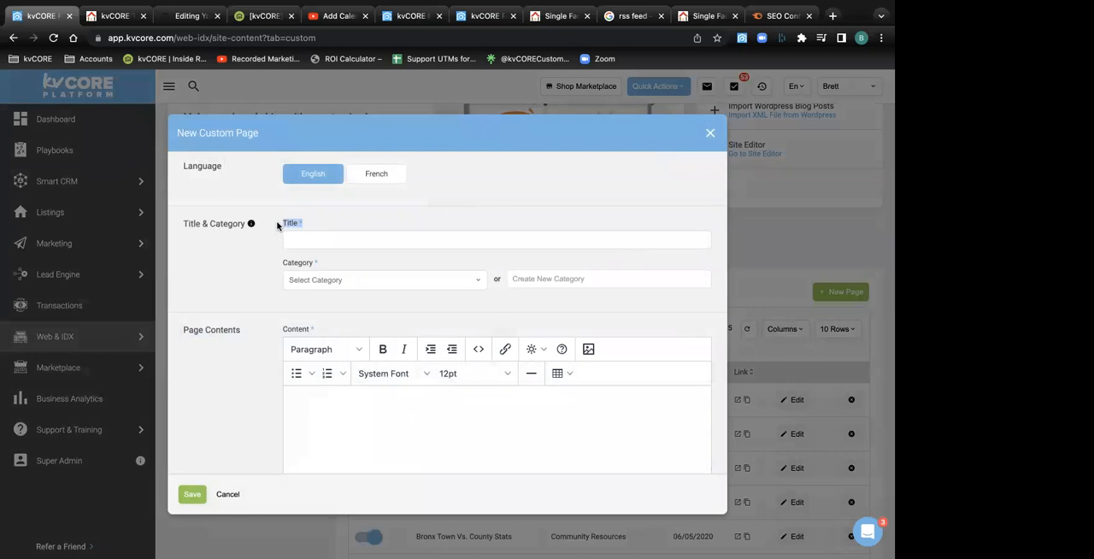
click(122, 16)
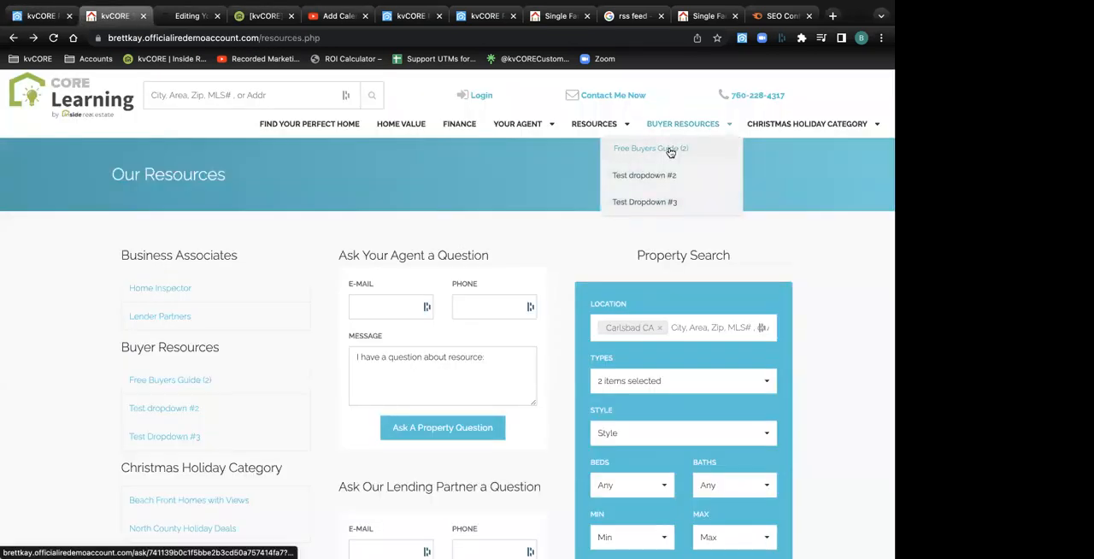
mouse_move(799, 125)
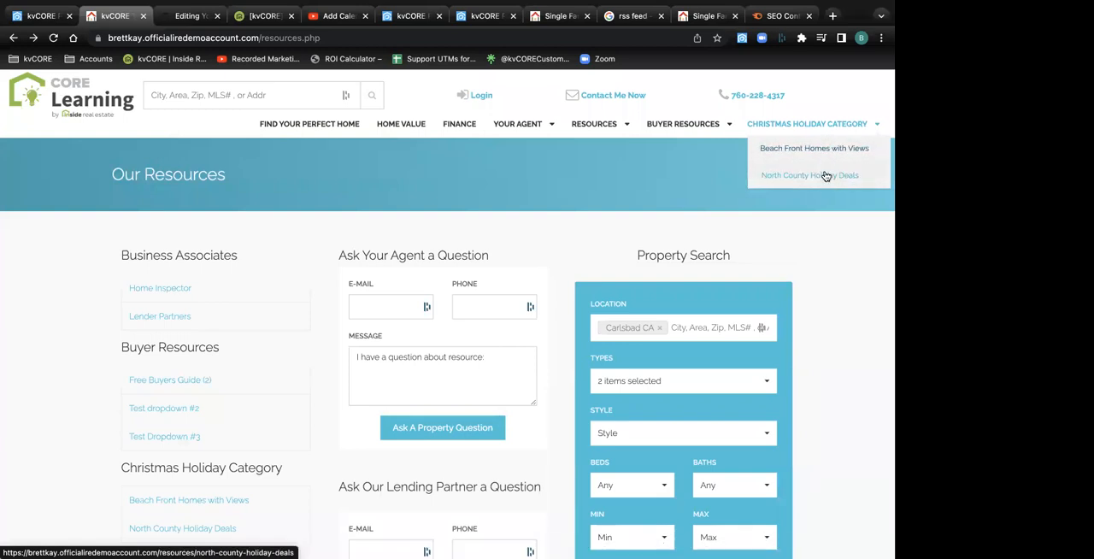
Return to the new custom page form and set the page title to "new title"
click(38, 15)
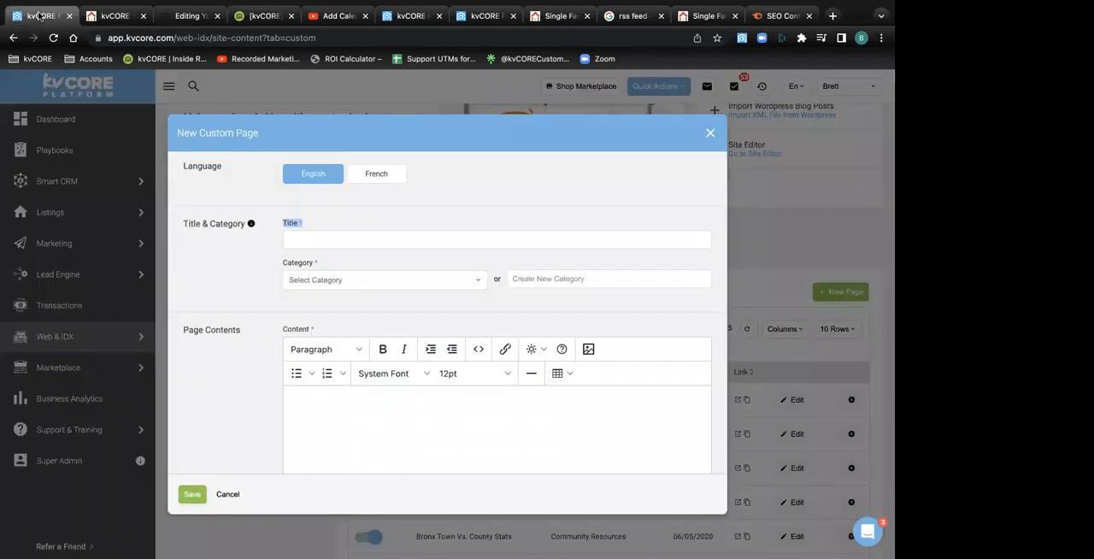
click(318, 241)
text(new title)
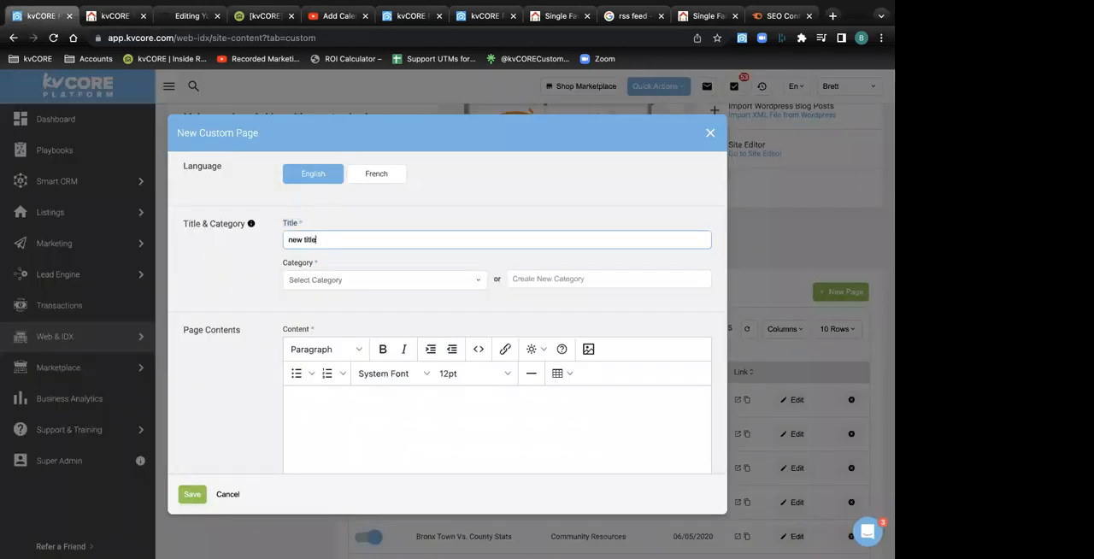
click(337, 261)
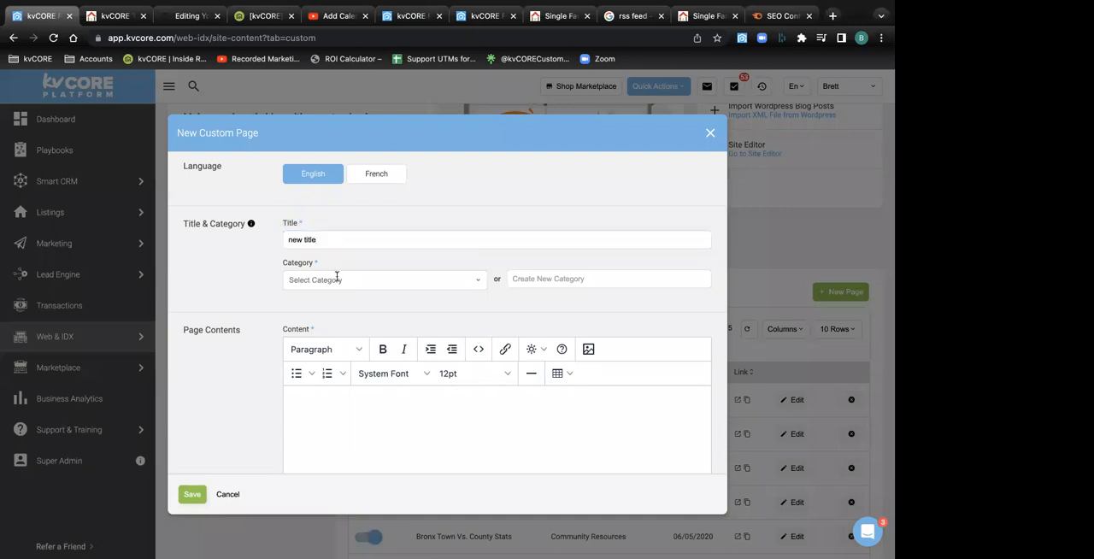
Try a new category named "create new category now", clear it, and show the existing categories instead
click(558, 277)
text(cre)
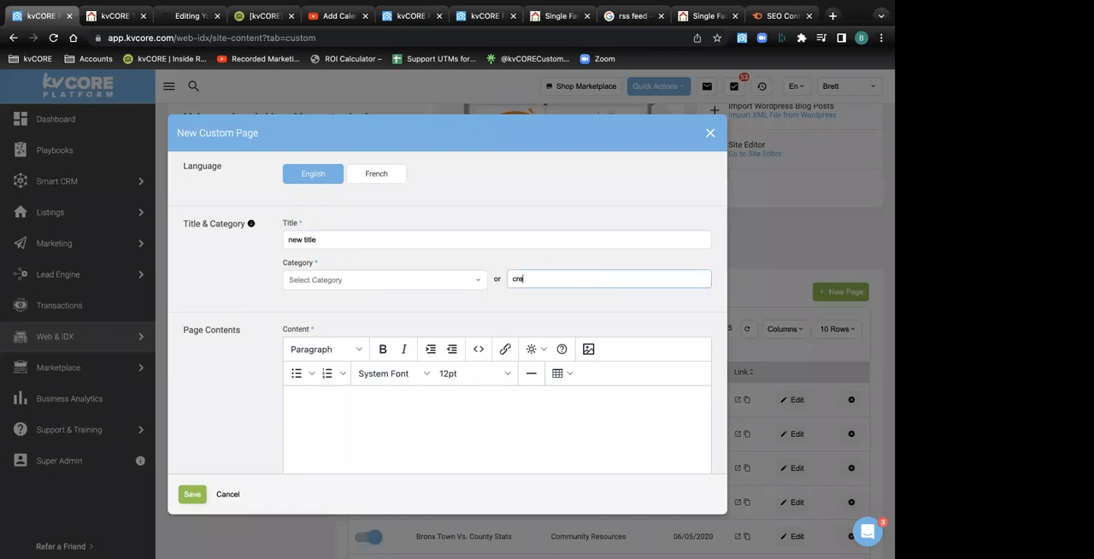
text(ate new category now)
drag(600, 275, 453, 274)
key(BackSpace)
click(395, 289)
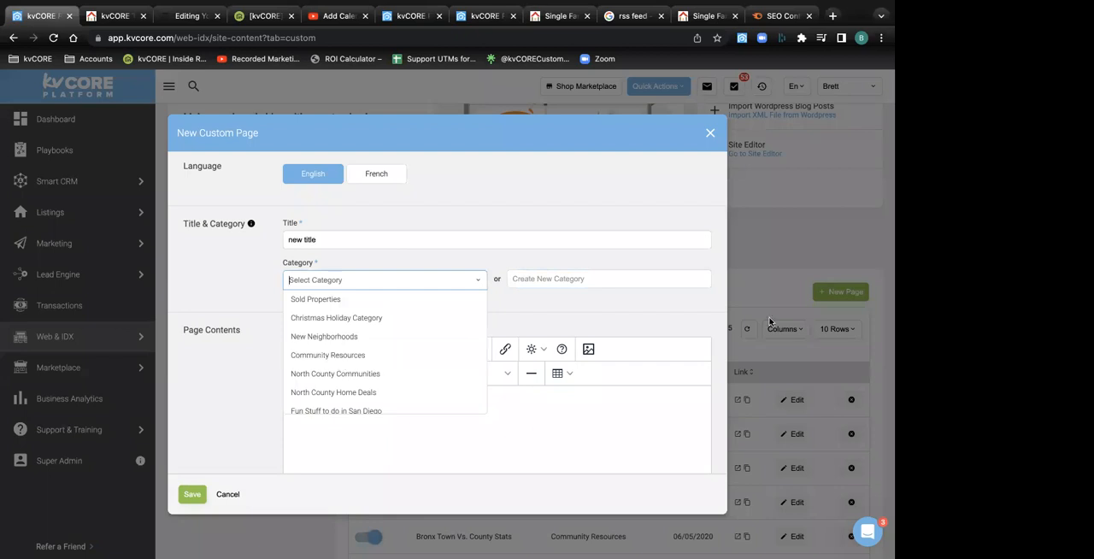
Close the category list and enter "put some stuff in here." as the new custom page's content
click(596, 314)
scroll(470, 326, down, 3)
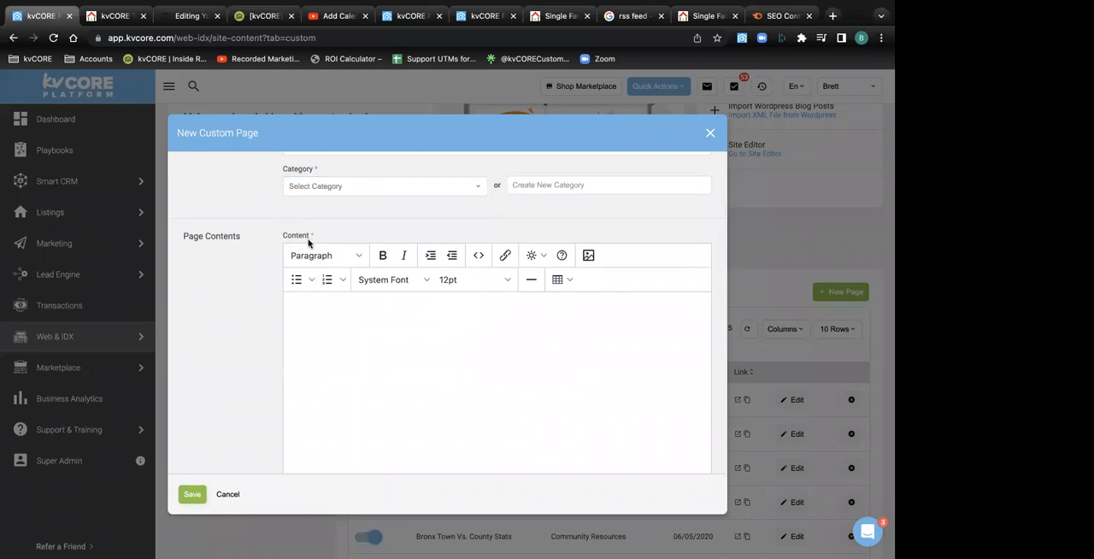
click(340, 339)
text(put some stuff in here.)
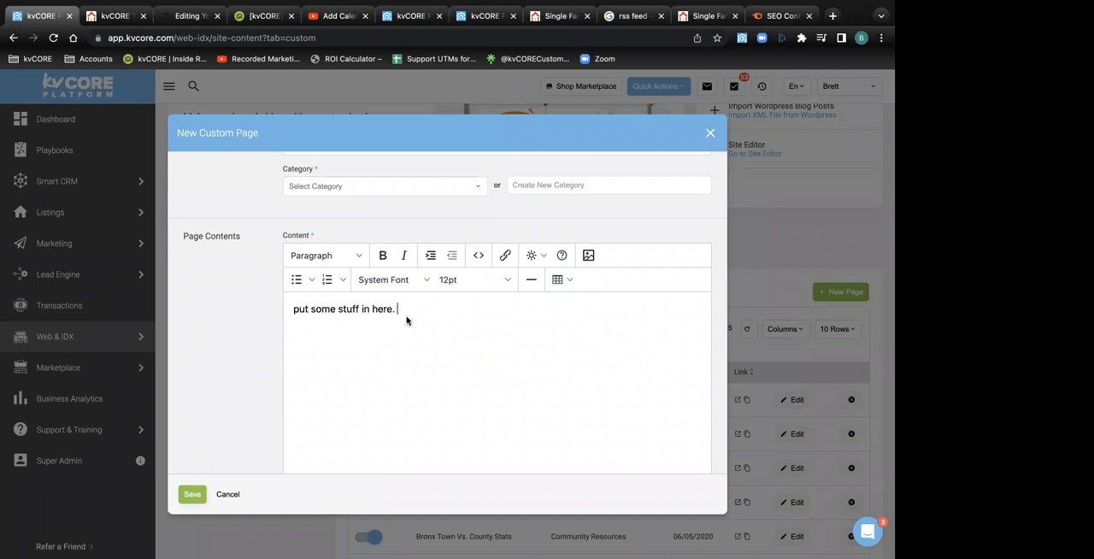
Show the image upload option and the URL, slug and meta tag fields, and close the new custom page unsaved
click(588, 255)
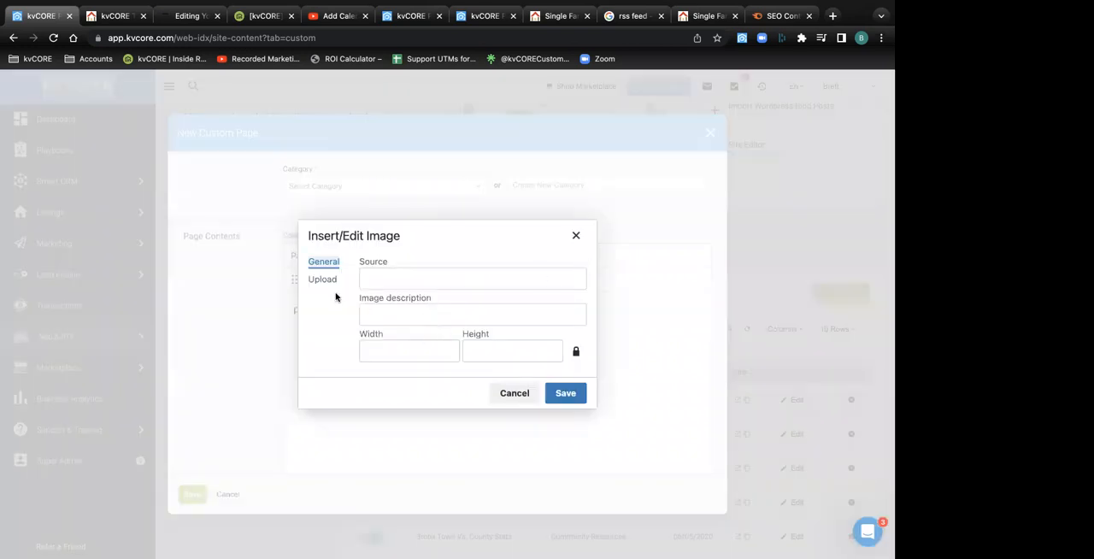
click(326, 281)
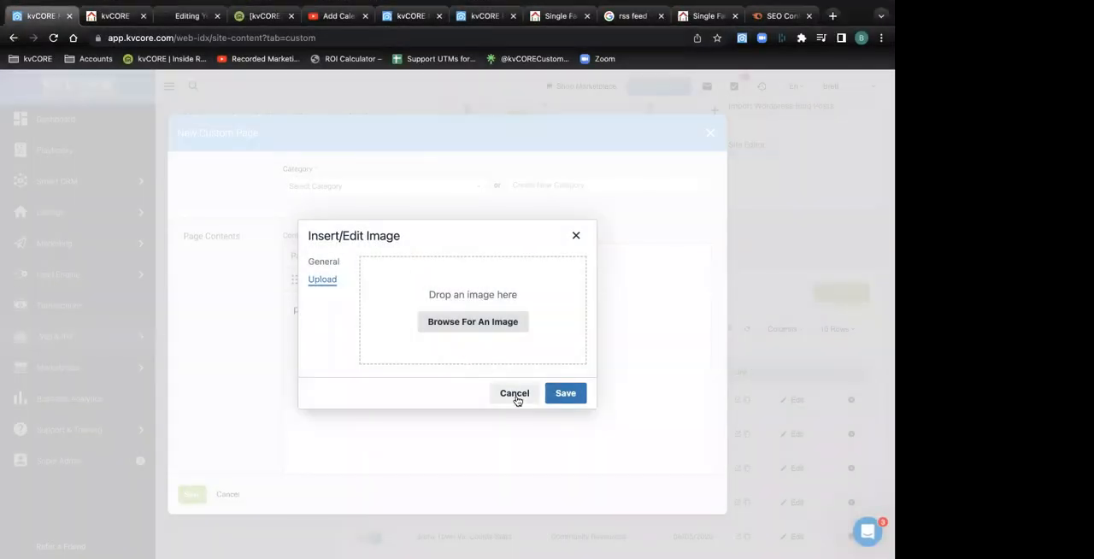
click(515, 396)
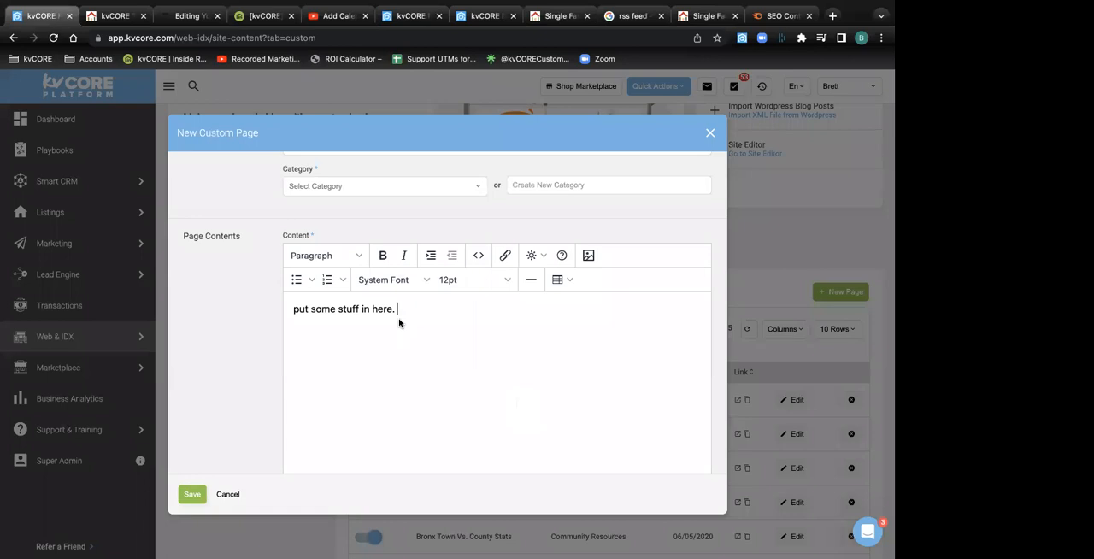
scroll(398, 323, down, 10)
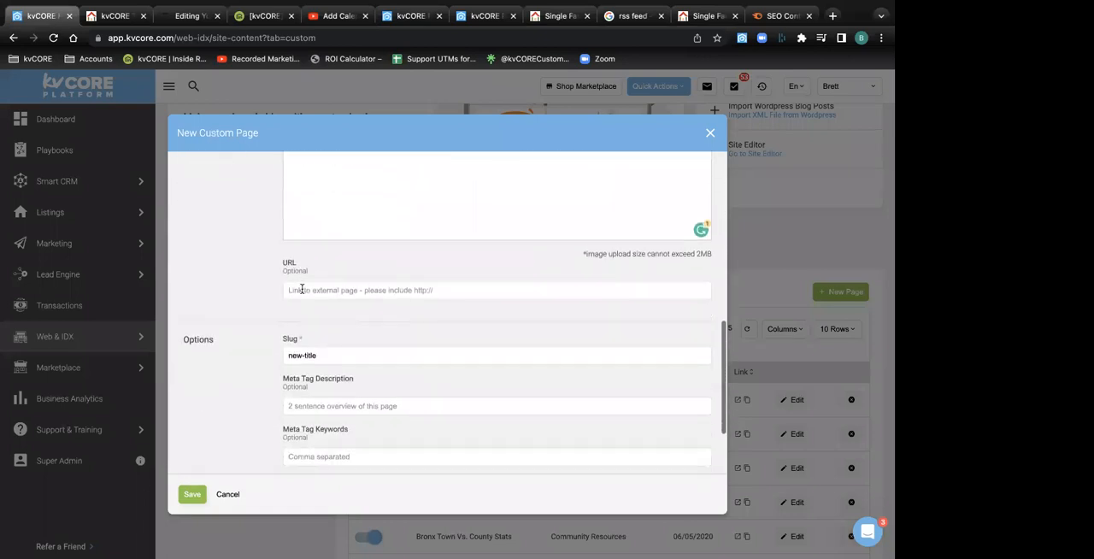
click(710, 136)
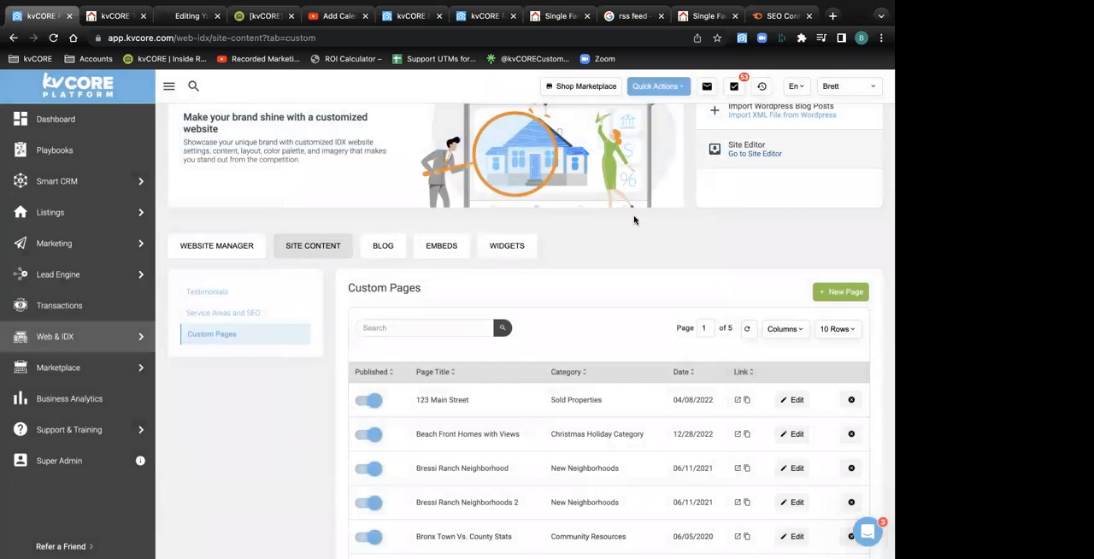
Unpublish the 123 Main Street page, publish it again, and look over the list of custom pages
click(369, 399)
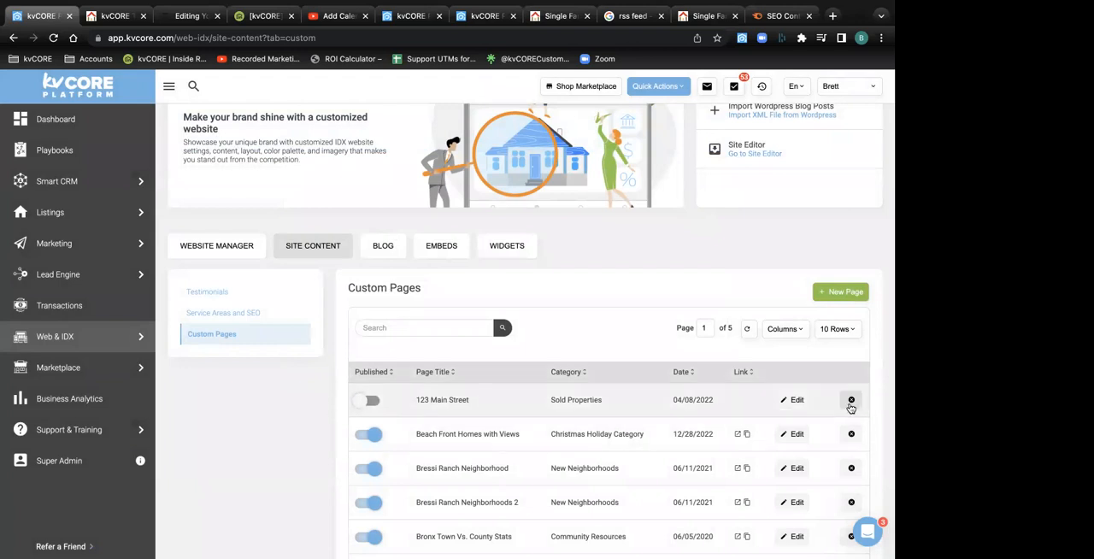
click(373, 402)
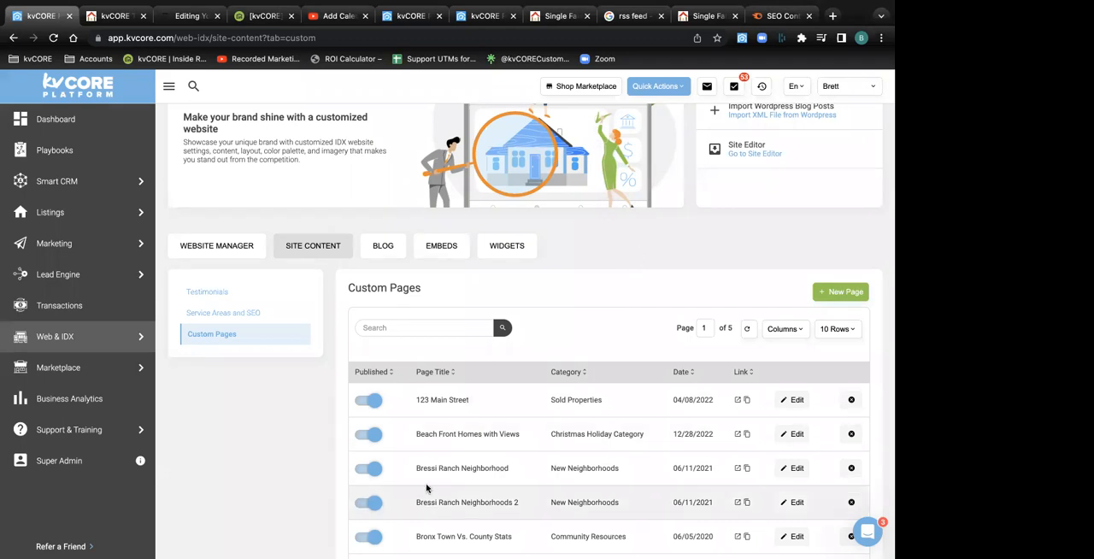
scroll(427, 488, down, 3)
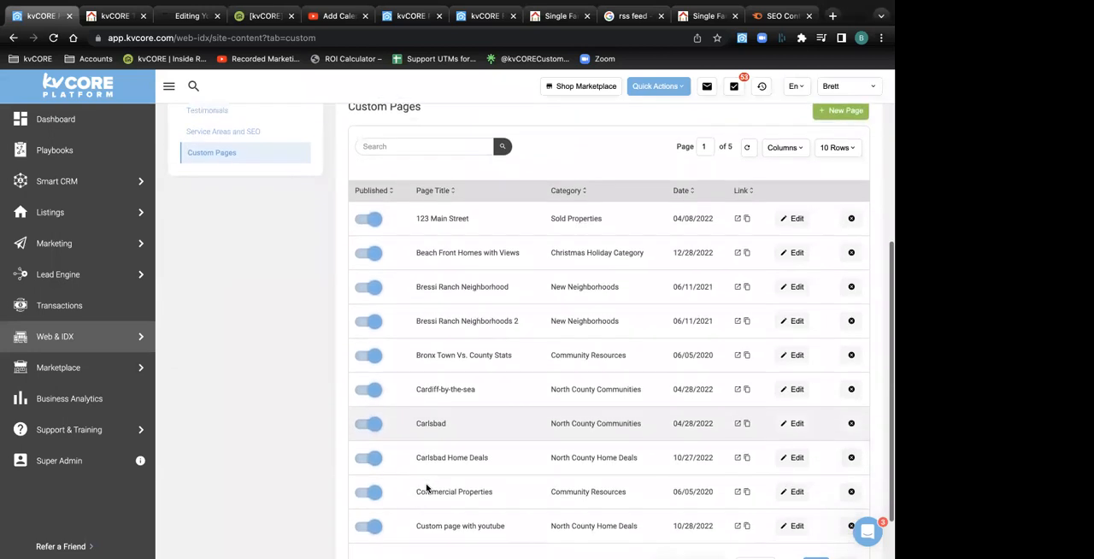
scroll(427, 444, up, 5)
Open the website's settings from the Website Manager and go to its Custom Navigation categories setting
click(68, 340)
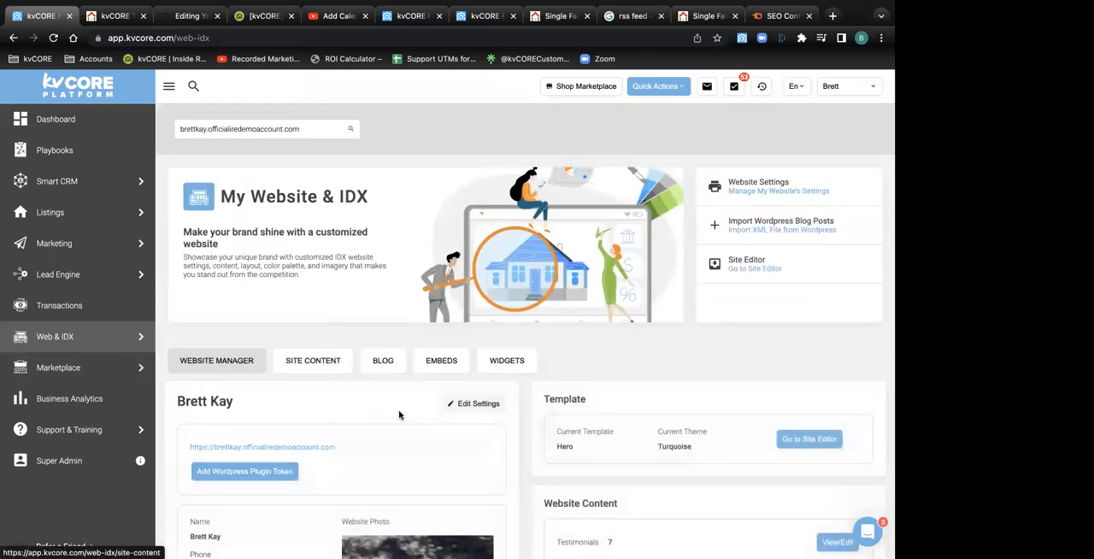
scroll(398, 416, down, 3)
click(476, 243)
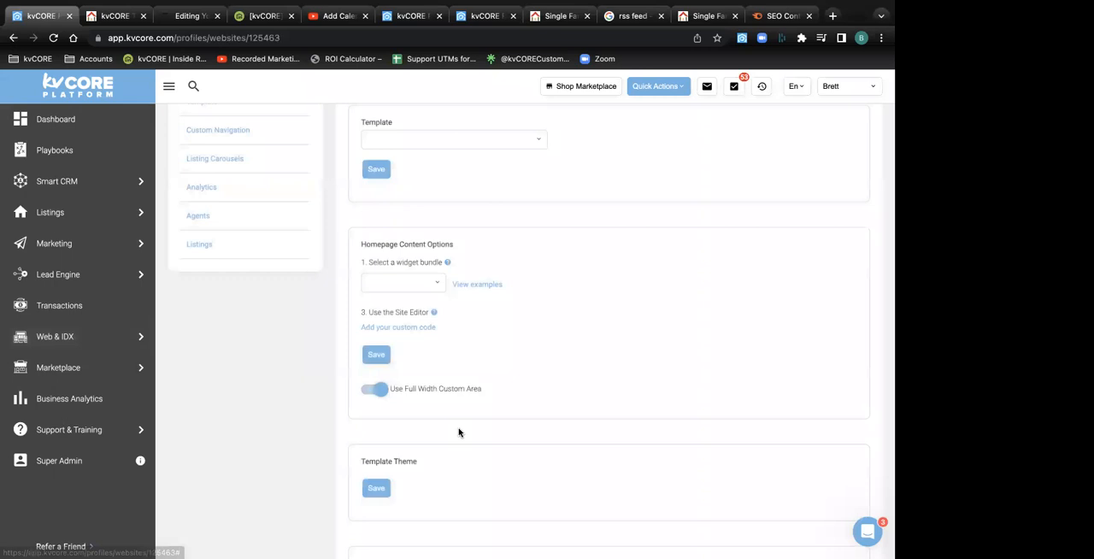
scroll(410, 408, down, 1)
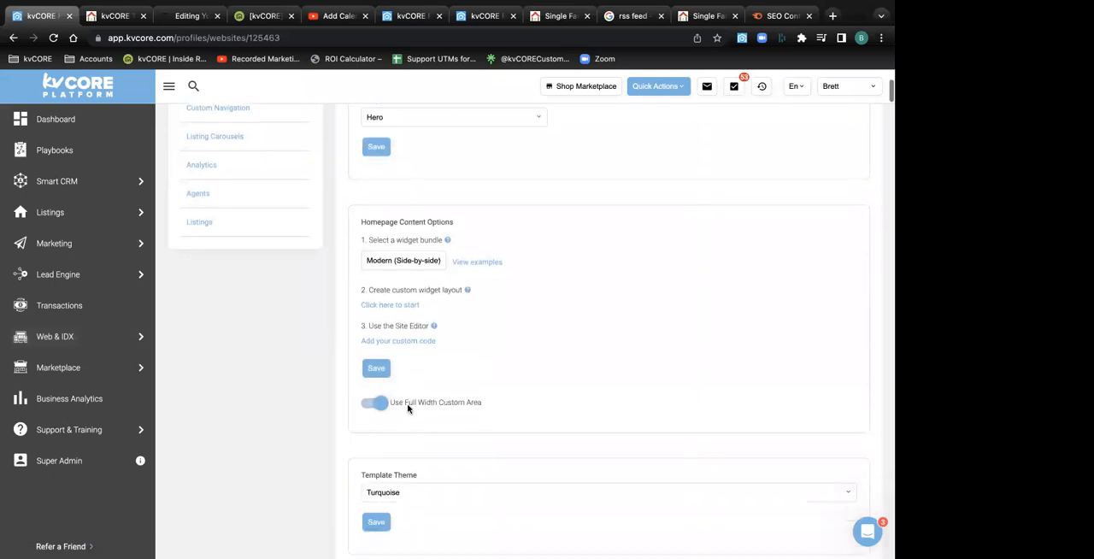
click(245, 108)
scroll(477, 426, down, 1)
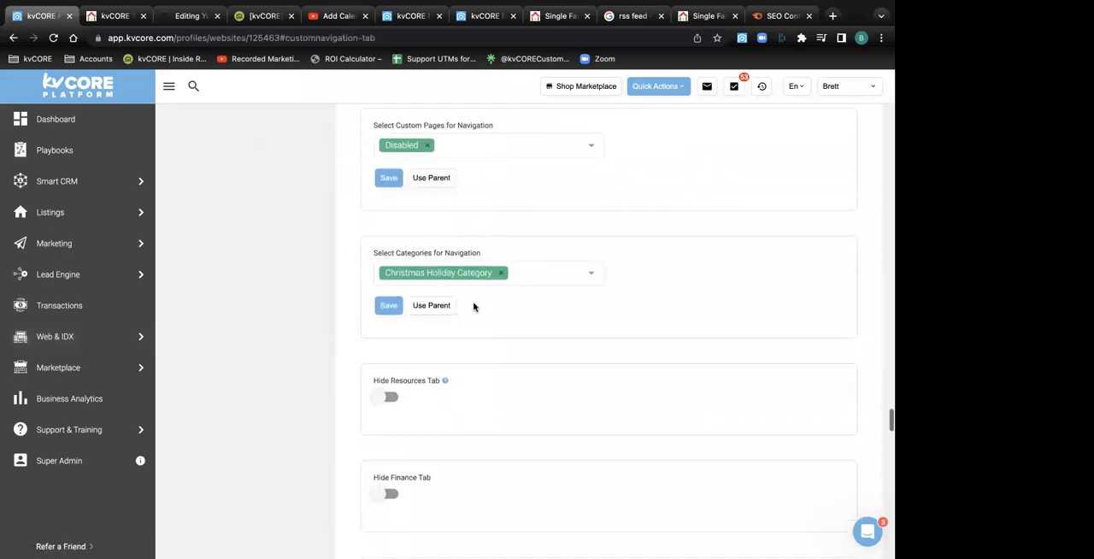
Replace Christmas Holiday Category with Free Buyers Guide in the categories for navigation and save the setting
click(501, 275)
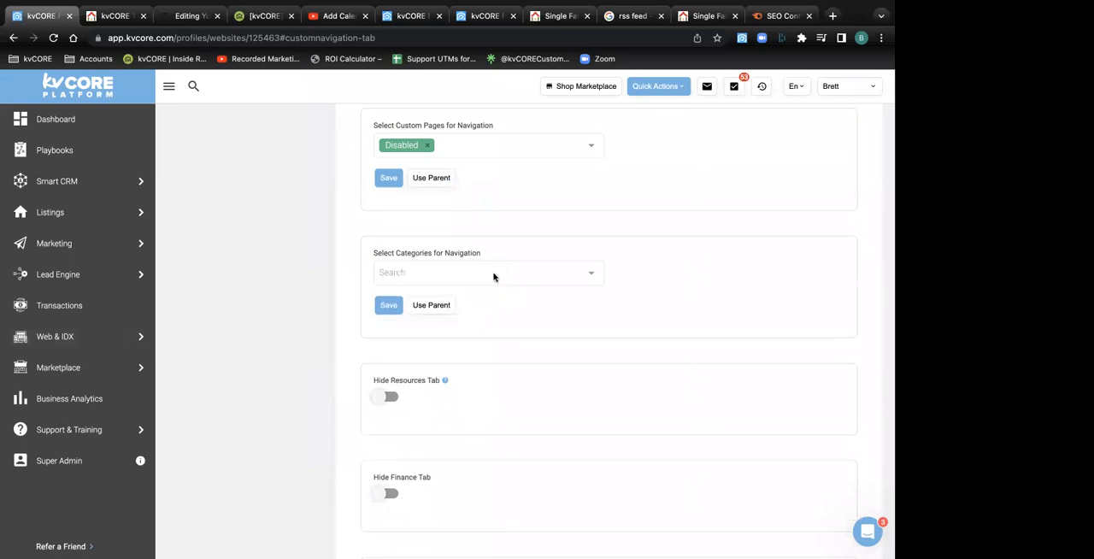
click(496, 276)
scroll(481, 385, down, 5)
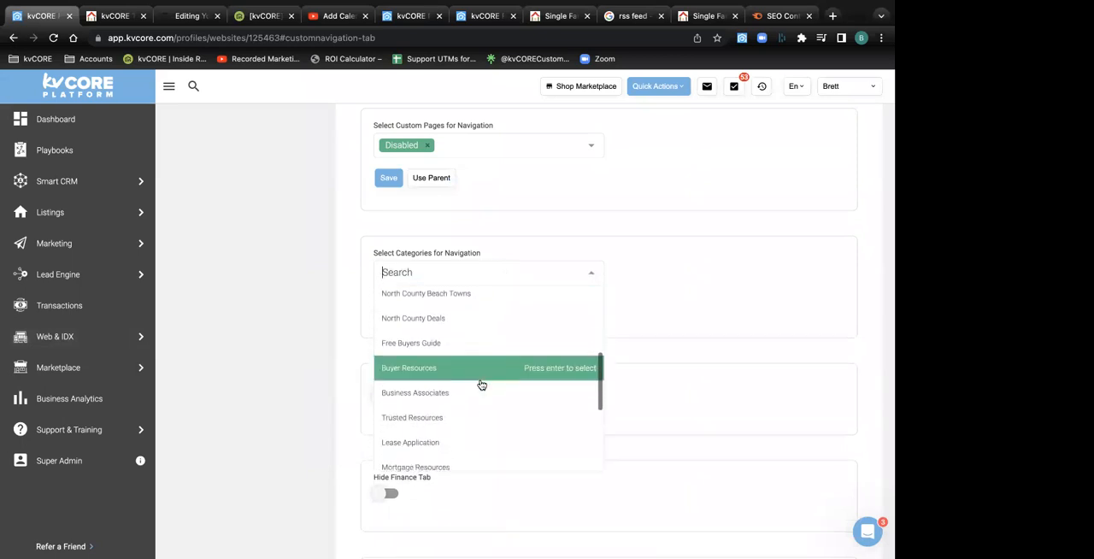
click(447, 349)
click(385, 310)
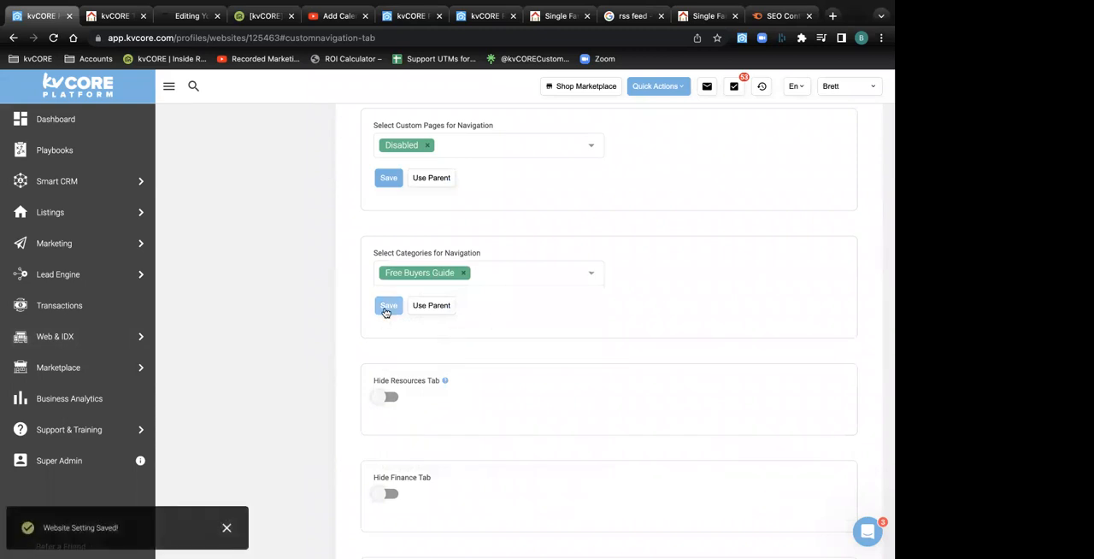
Reload the public website to check its navigation categories, and return to the kvCORE navigation settings
click(559, 15)
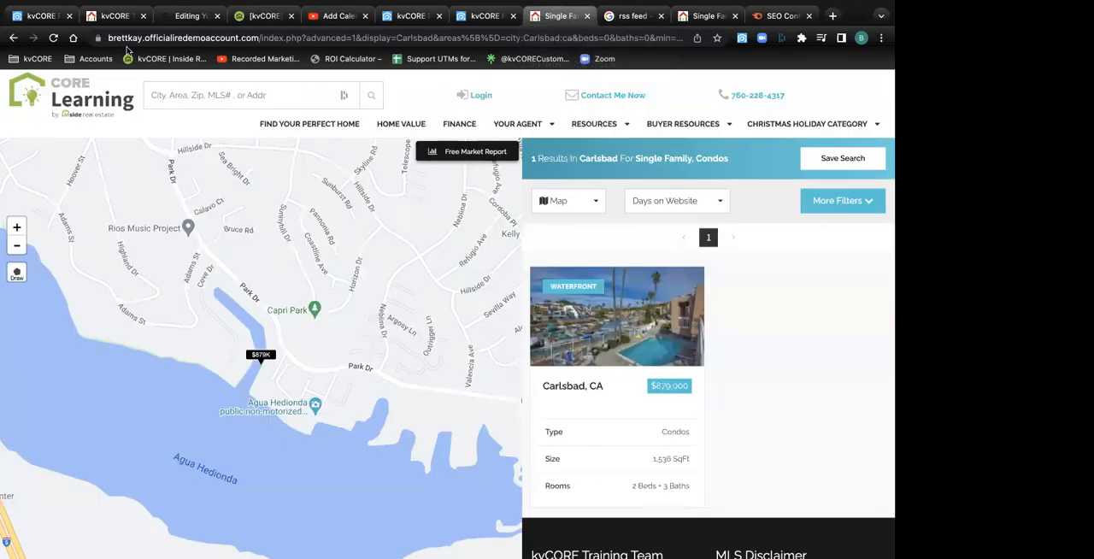
click(54, 39)
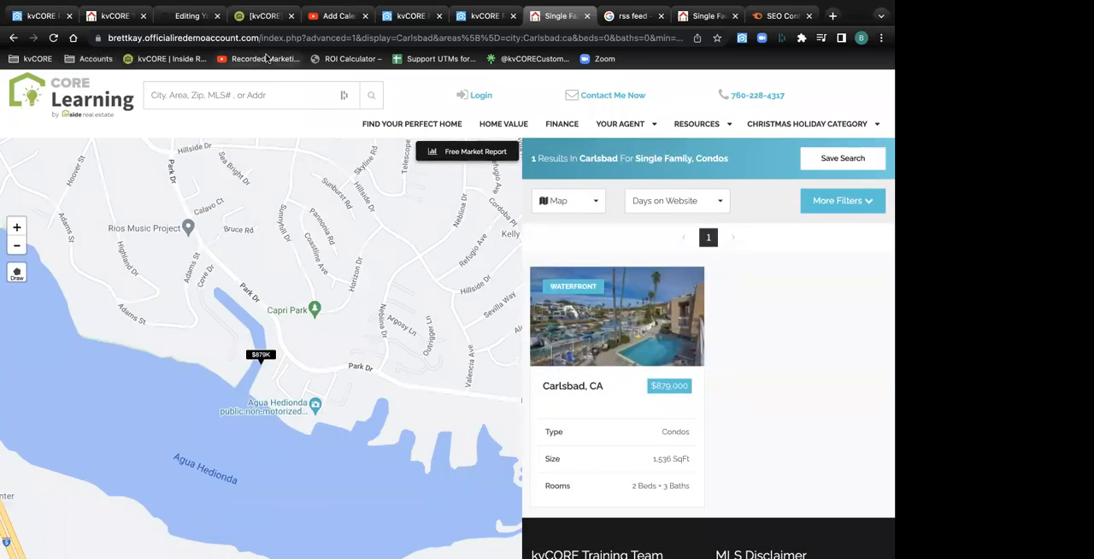
click(43, 17)
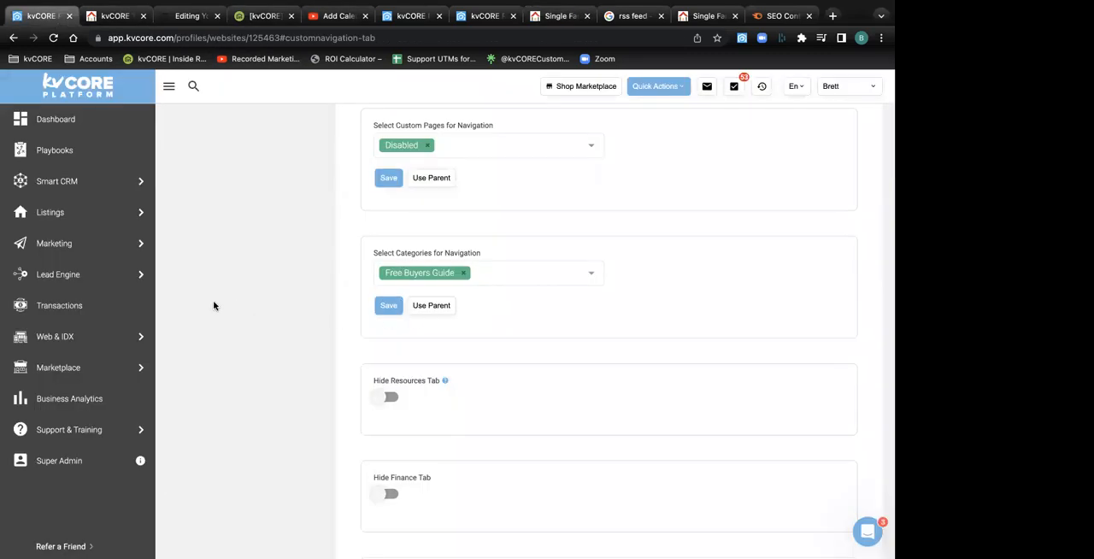
mouse_move(85, 262)
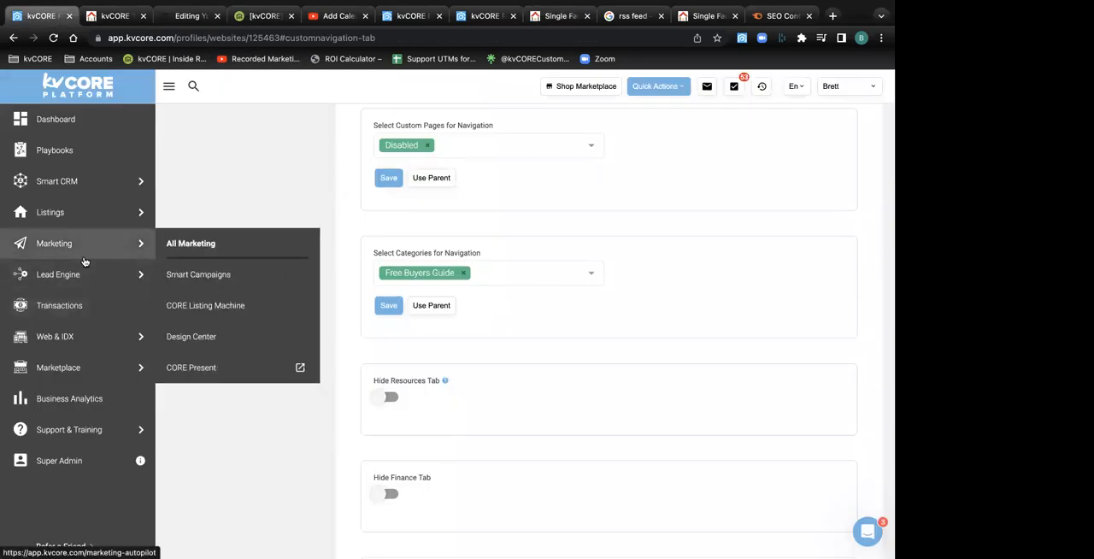
Open Google Drive in a new browser tab and upload "Fall Release 2022 (New CLM & Design Center).pdf" to My Drive
click(832, 16)
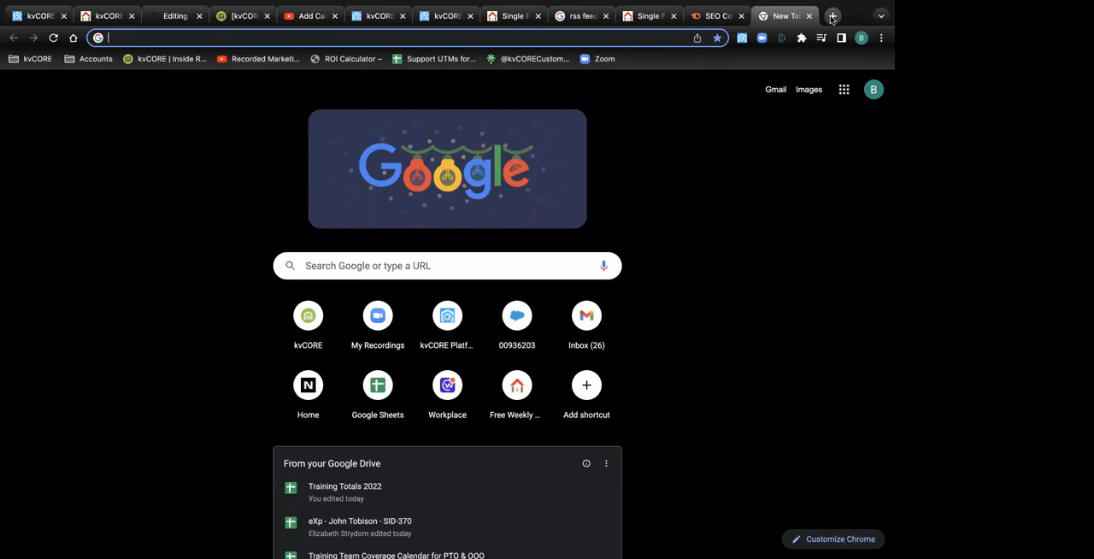
click(844, 89)
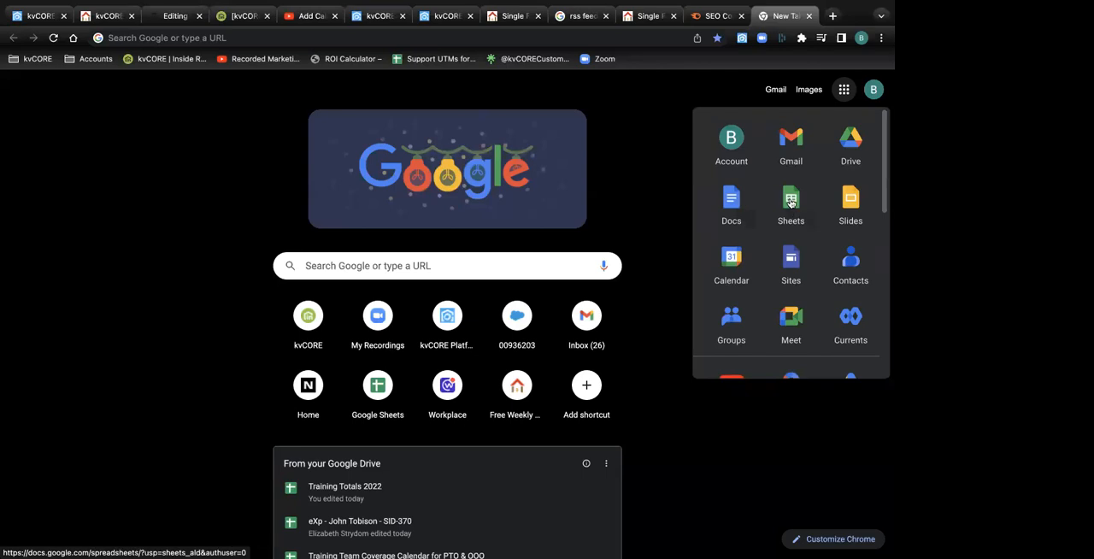
click(853, 146)
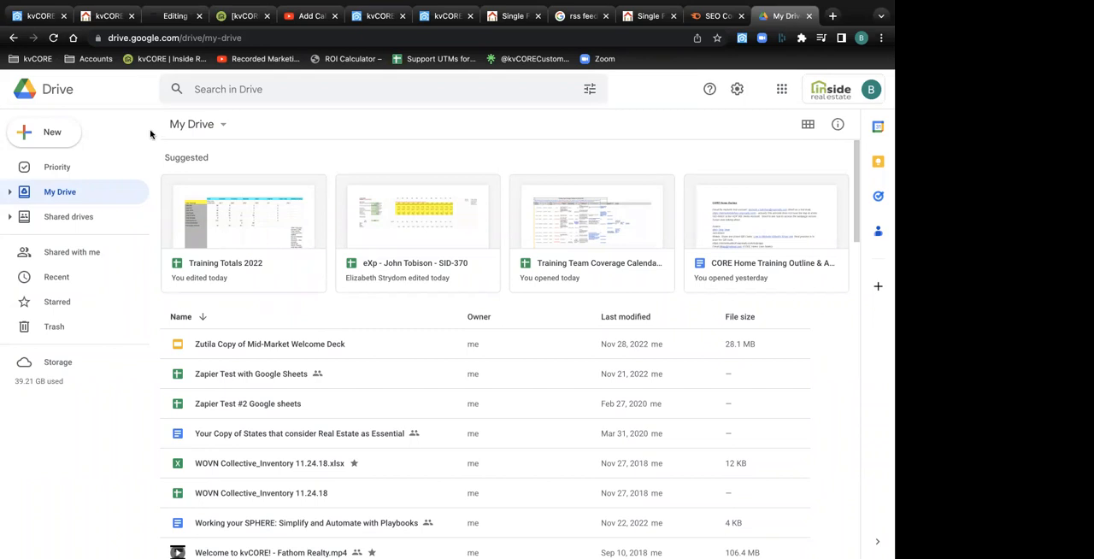
click(225, 128)
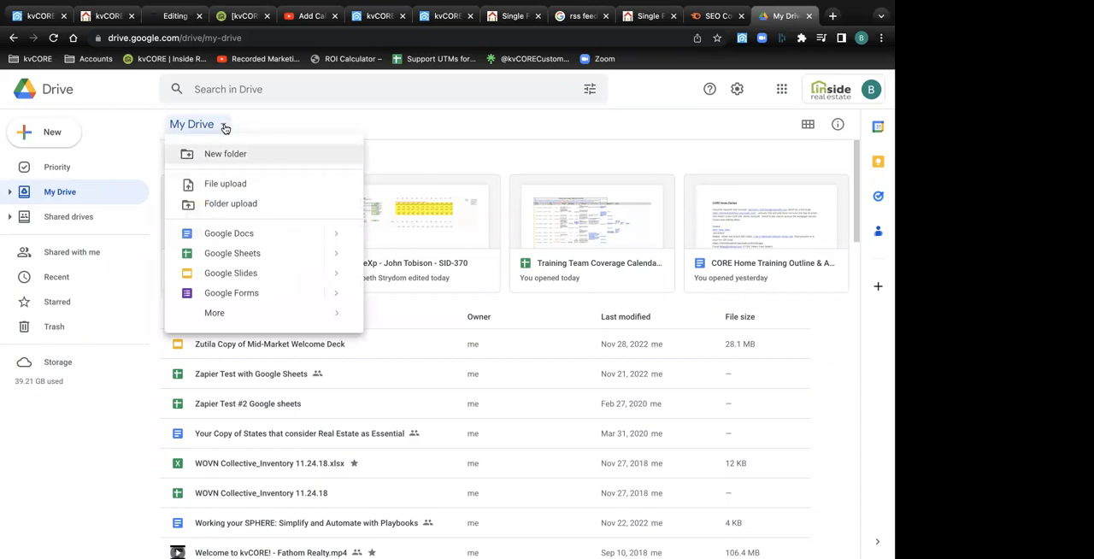
click(253, 185)
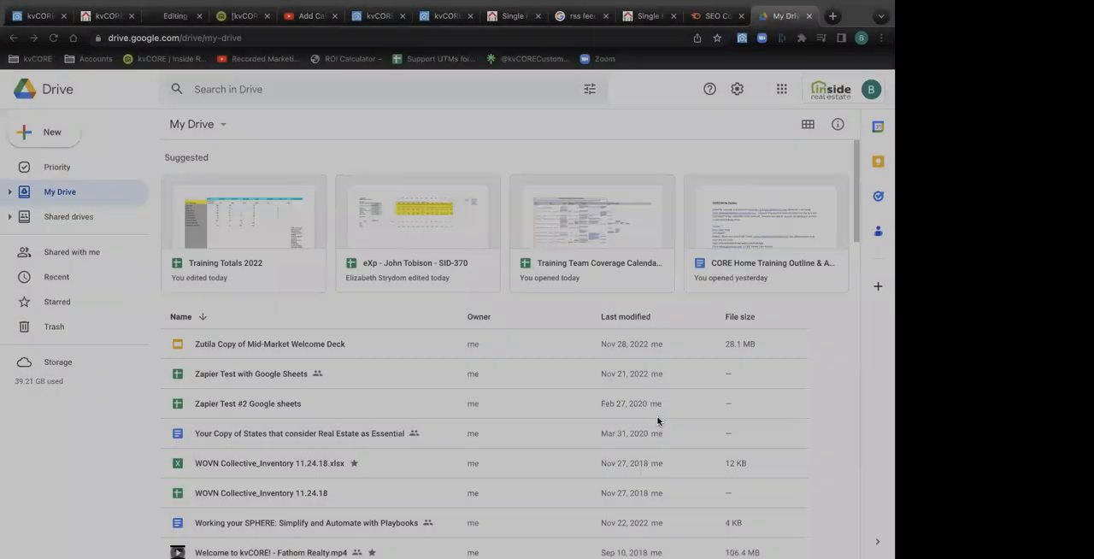
click(658, 421)
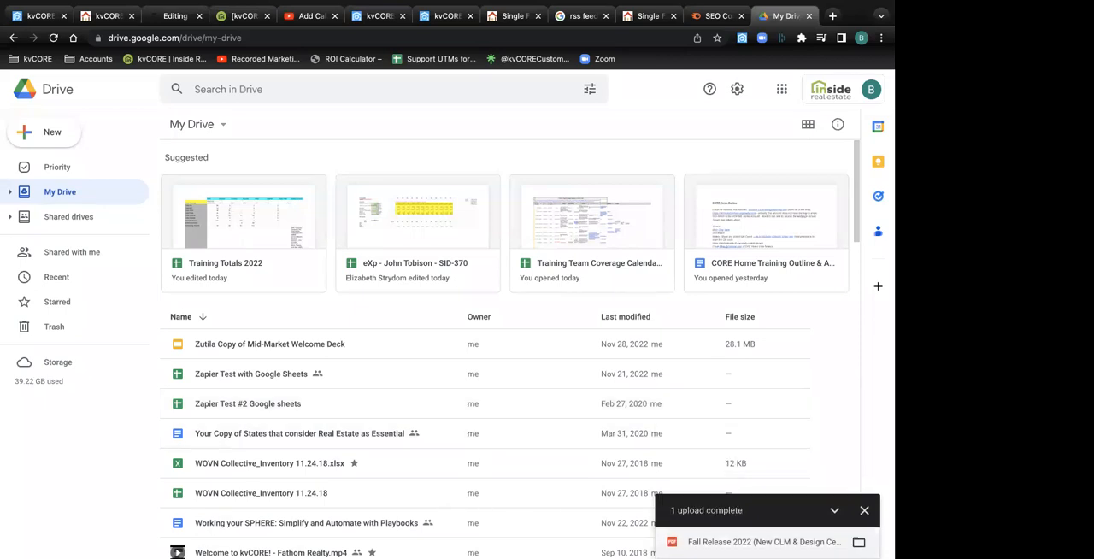
Open the uploaded PDF, set its general access to Anyone with the link, copy the sharing link, and return to kvCORE
click(765, 544)
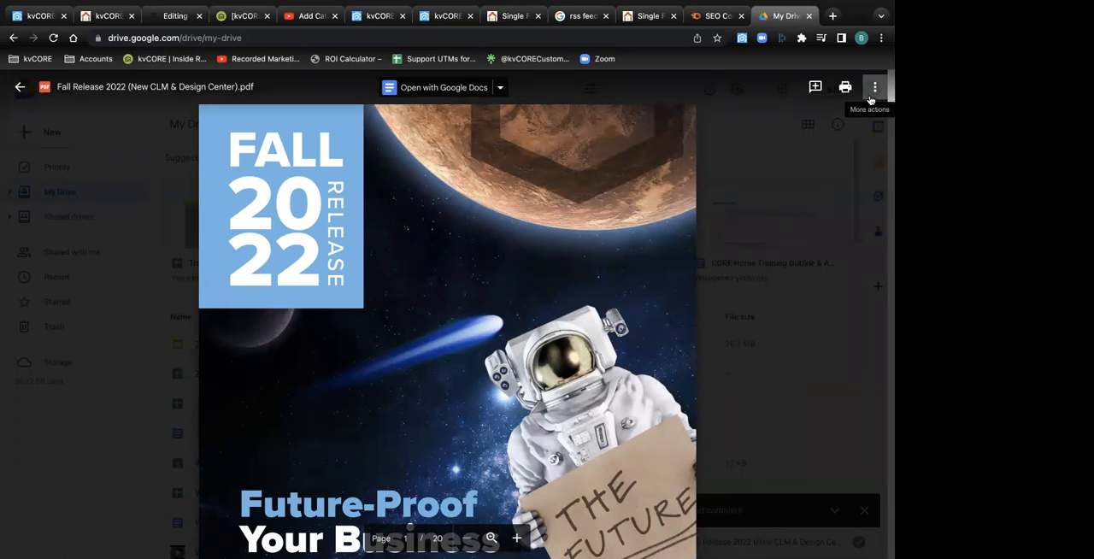
click(873, 89)
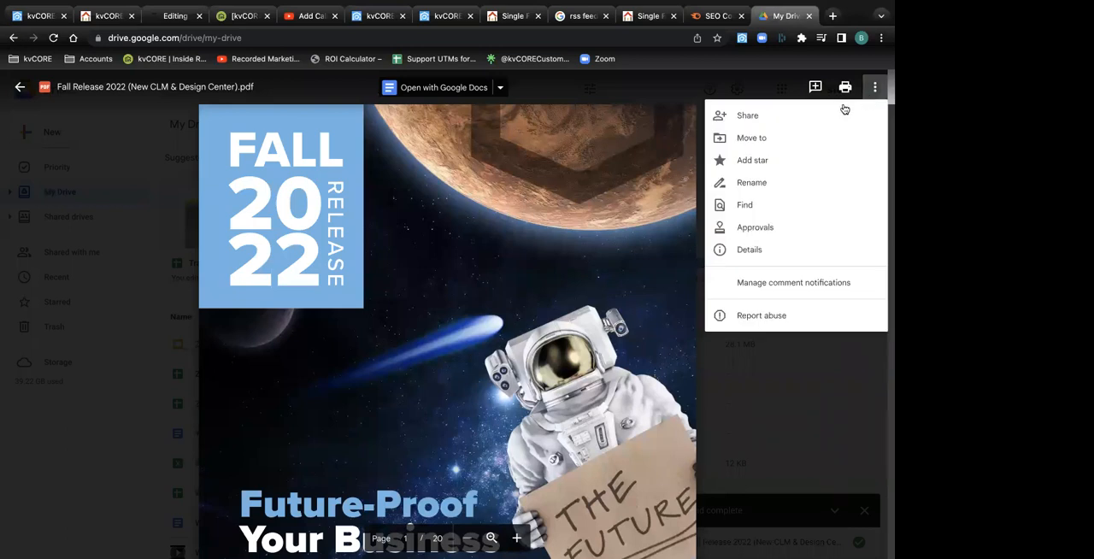
click(776, 123)
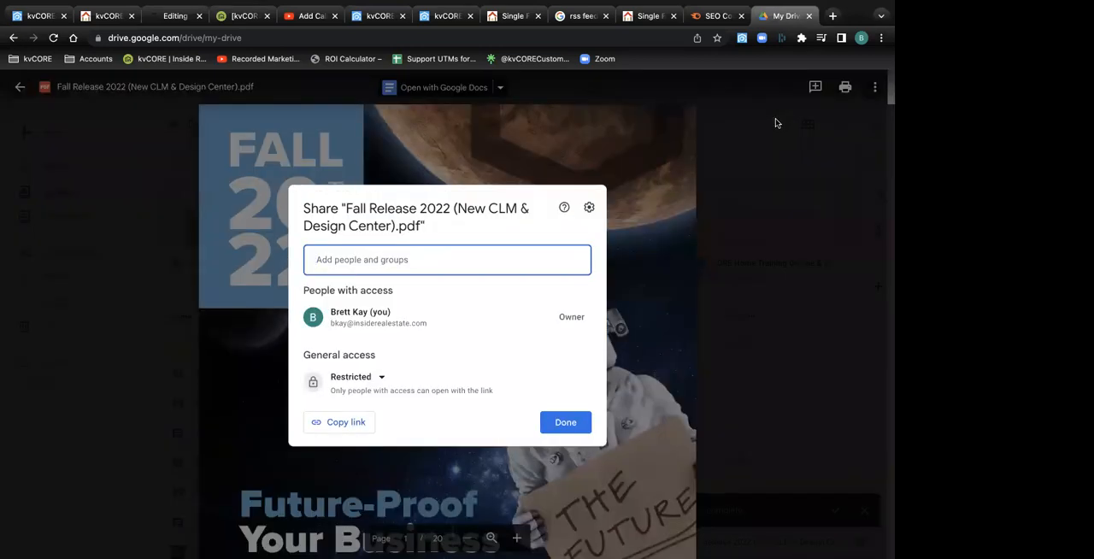
click(382, 382)
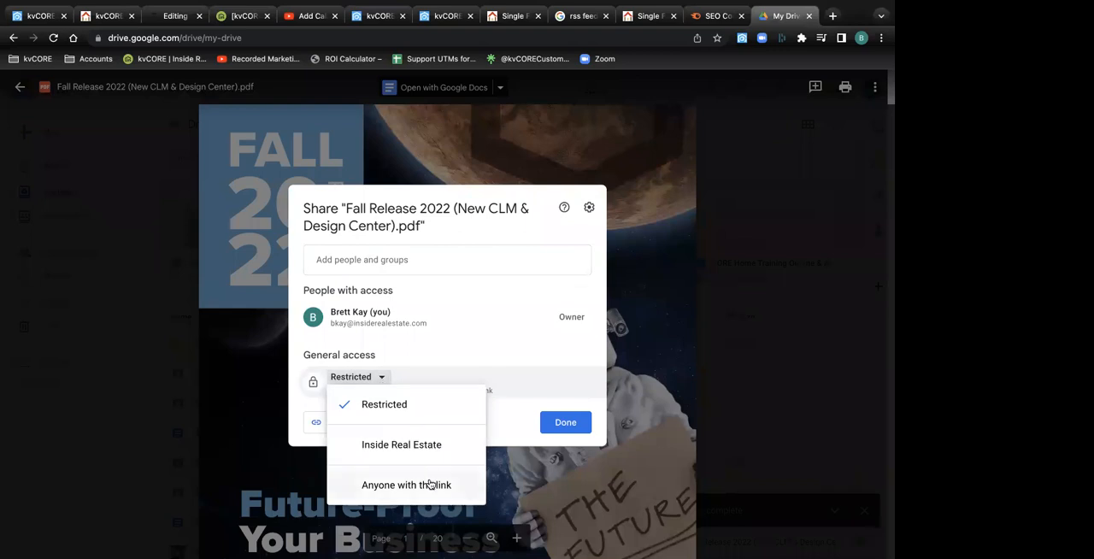
click(430, 485)
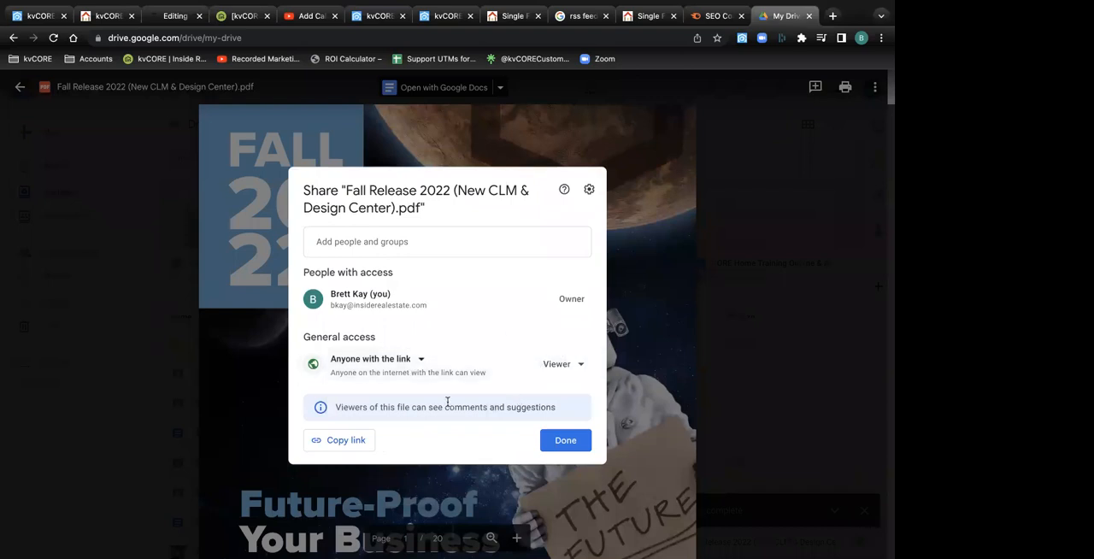
click(336, 446)
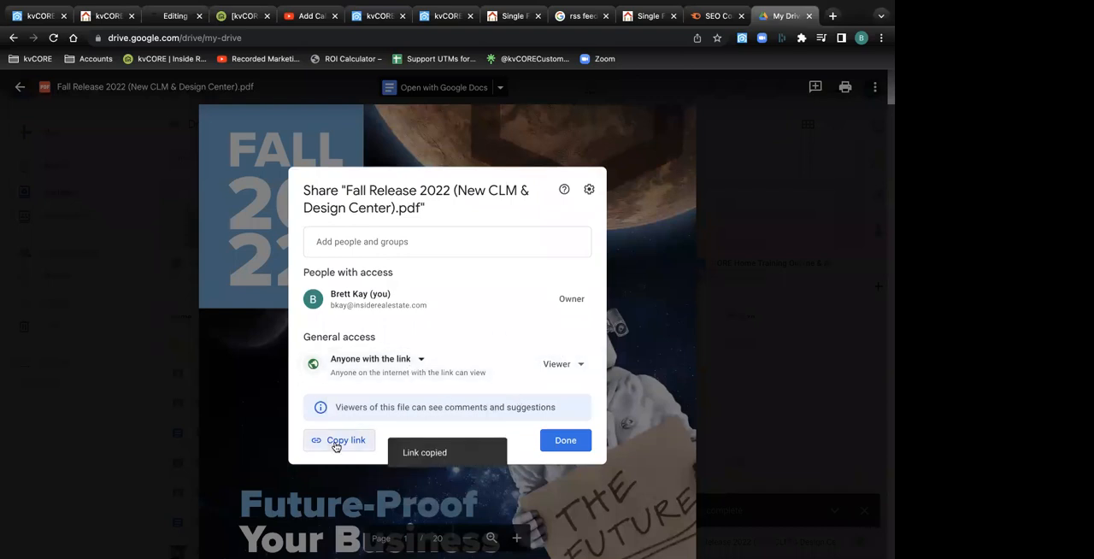
click(566, 441)
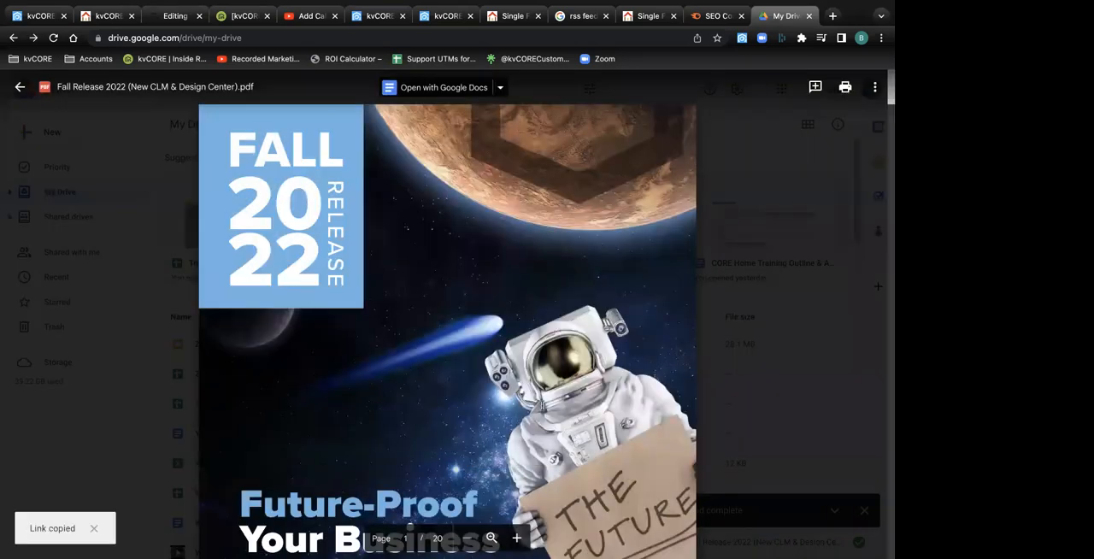
click(31, 19)
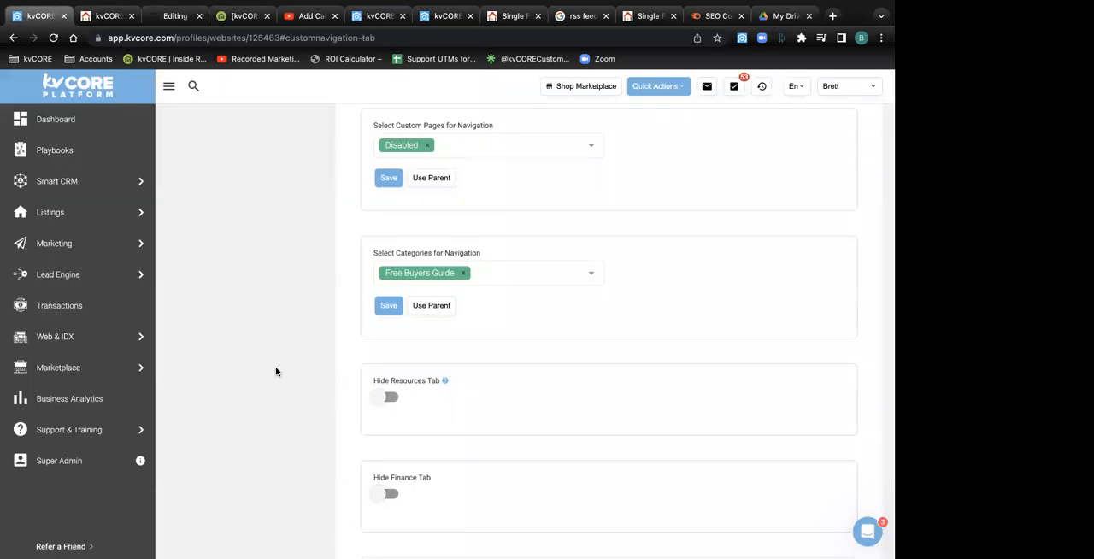
Open the website's custom pages from the Web & IDX overview and start a new custom page
click(231, 337)
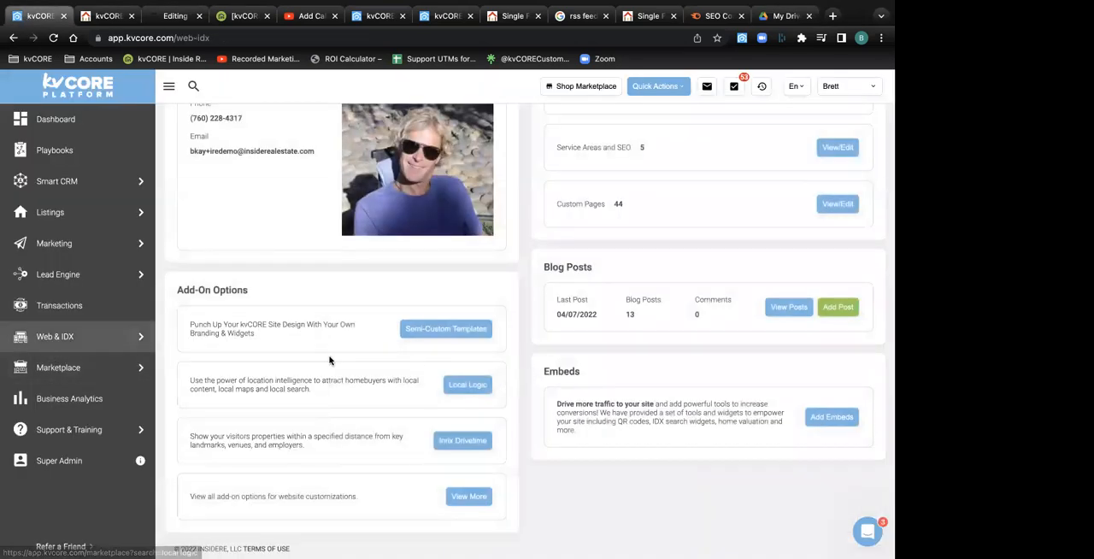
scroll(331, 359, up, 3)
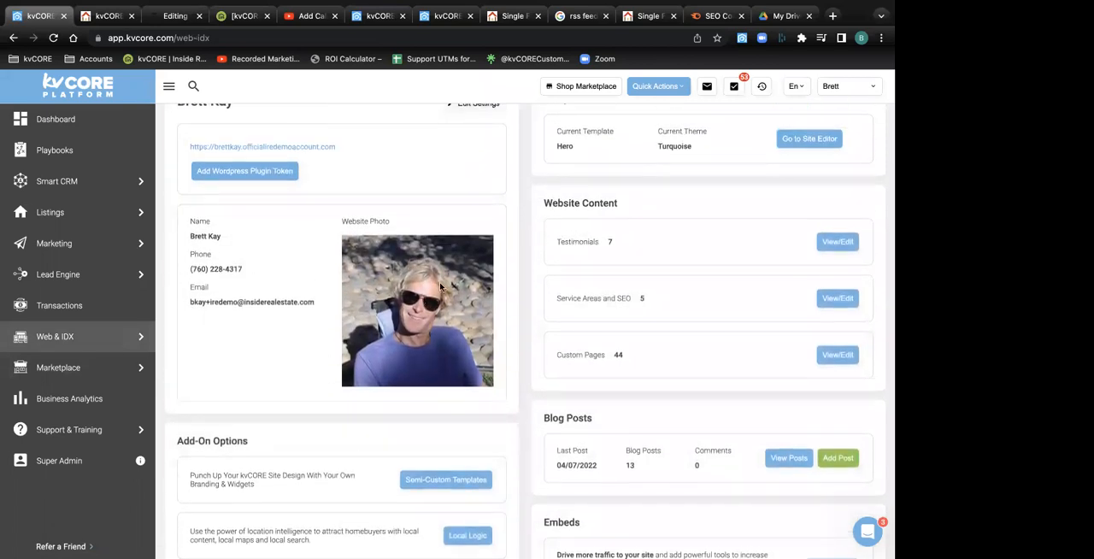
click(835, 359)
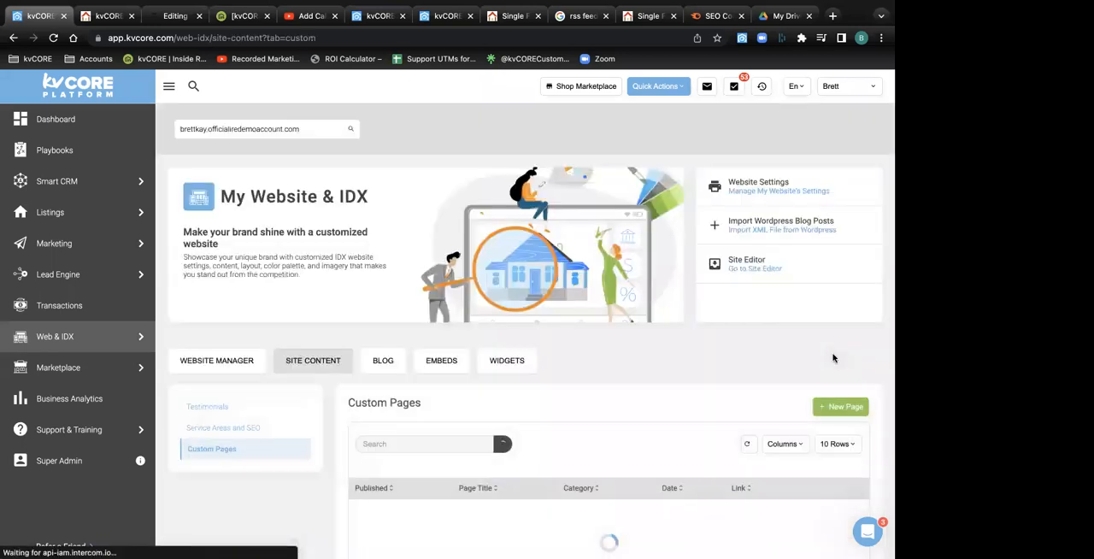
click(842, 407)
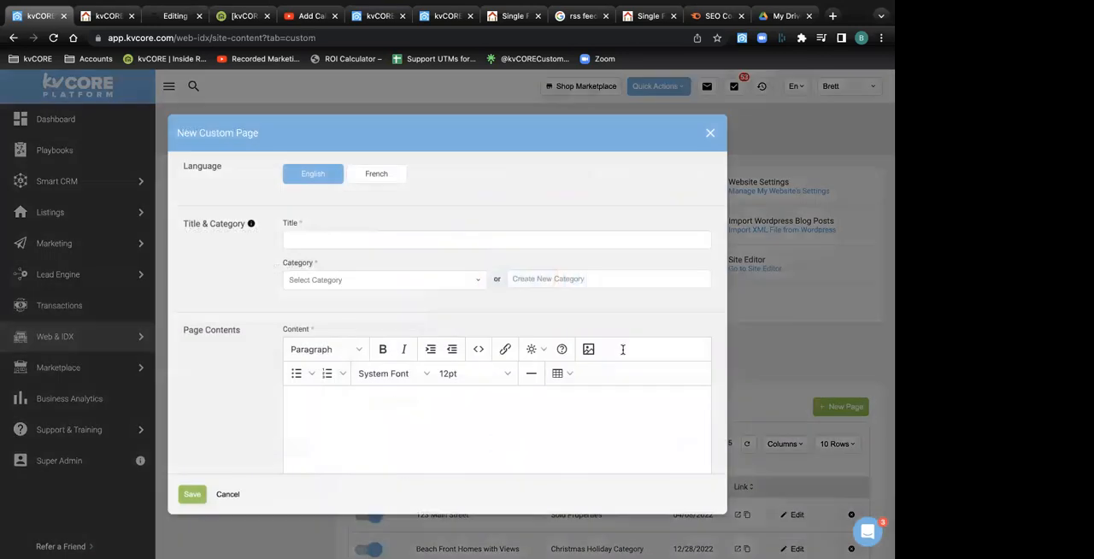
Title the new custom page "Fall Release pdf" and assign it to the Free Buyers Guide category
click(313, 241)
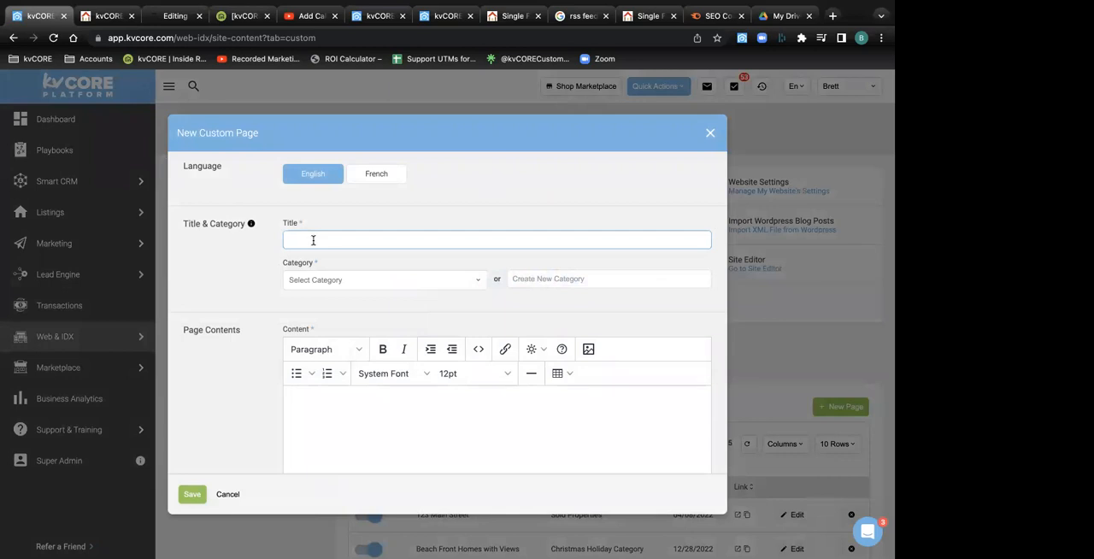
text(Fall Re)
text(lease)
text(Deo)
key(BackSpace)
key(BackSpace)
click(326, 282)
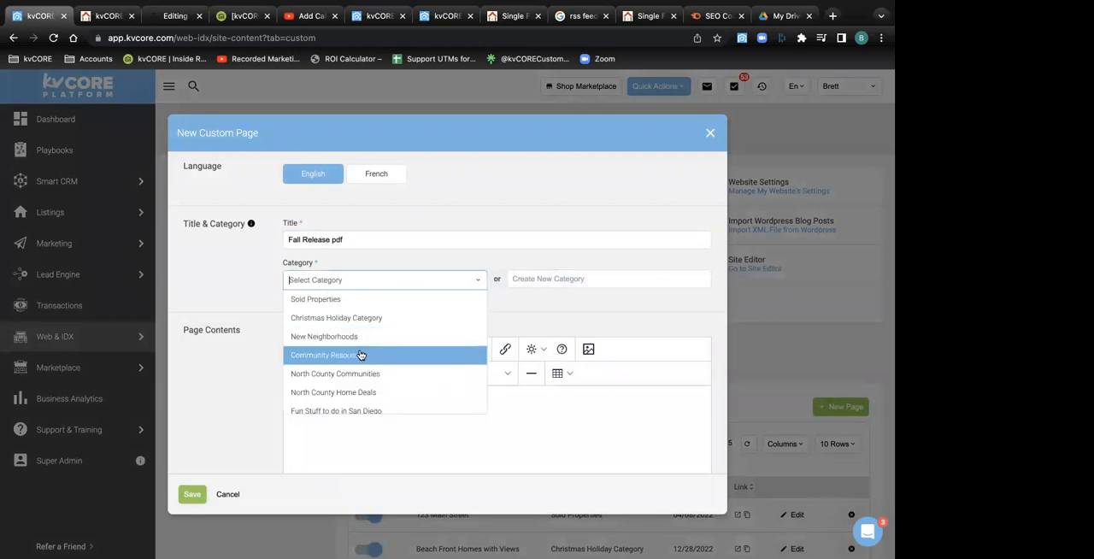
scroll(359, 356, down, 1)
scroll(360, 355, down, 3)
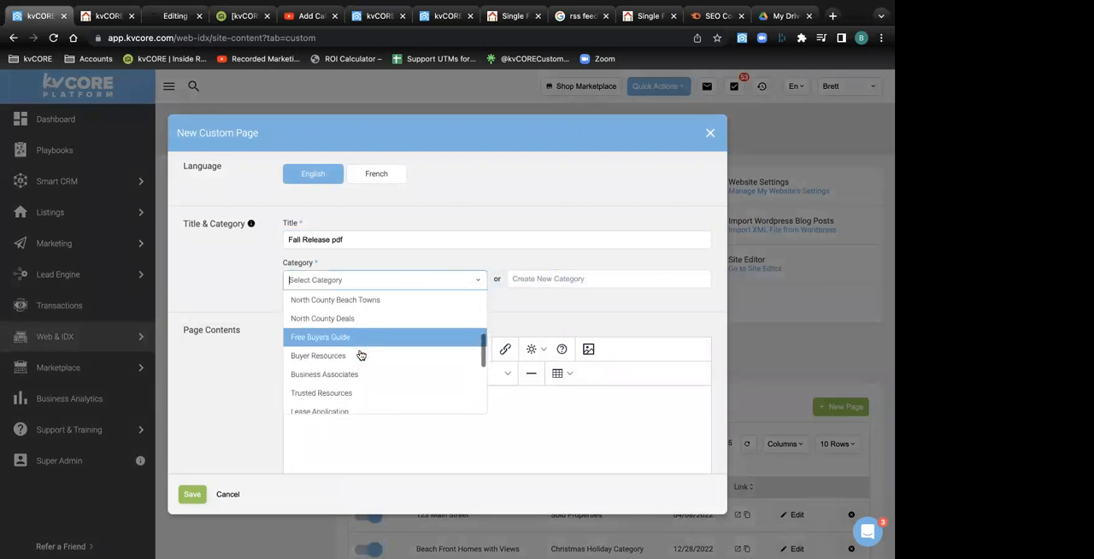
click(342, 341)
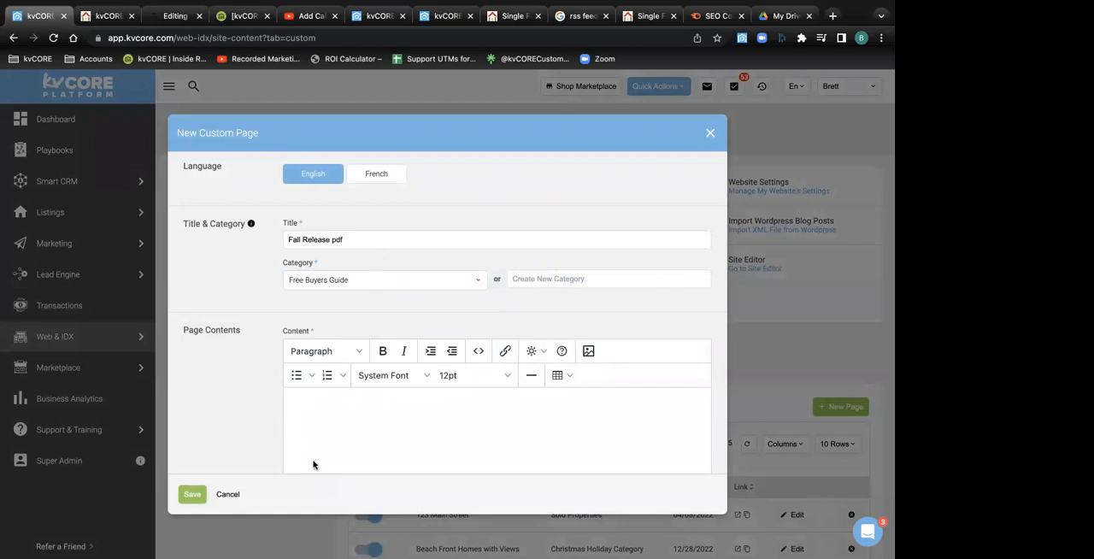
Paste the copied Google Drive sharing link as the custom page's URL, leave the content empty, and save the page
scroll(356, 407, down, 3)
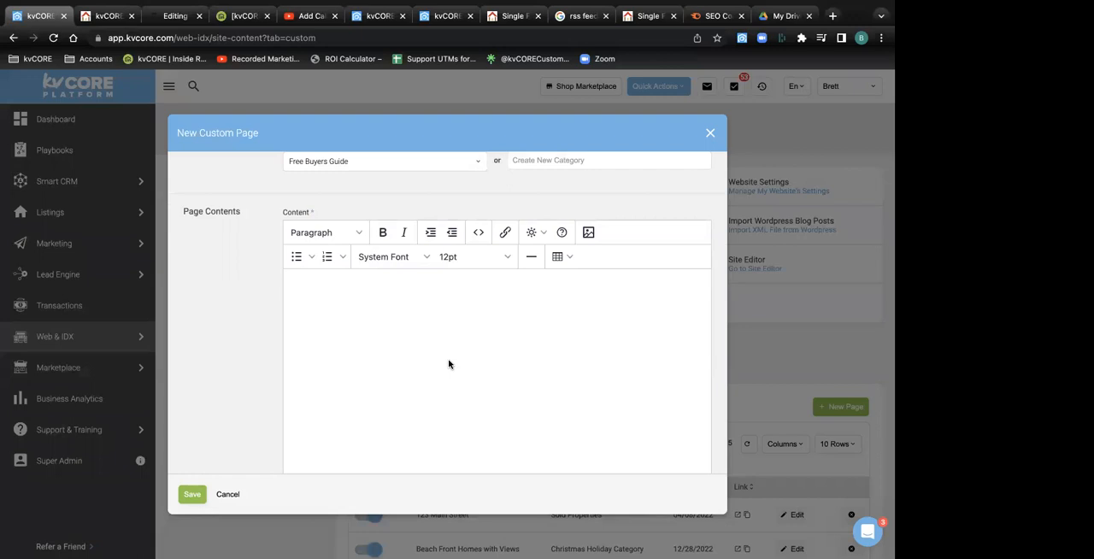
scroll(448, 362, down, 5)
click(327, 430)
key(ctrl+v)
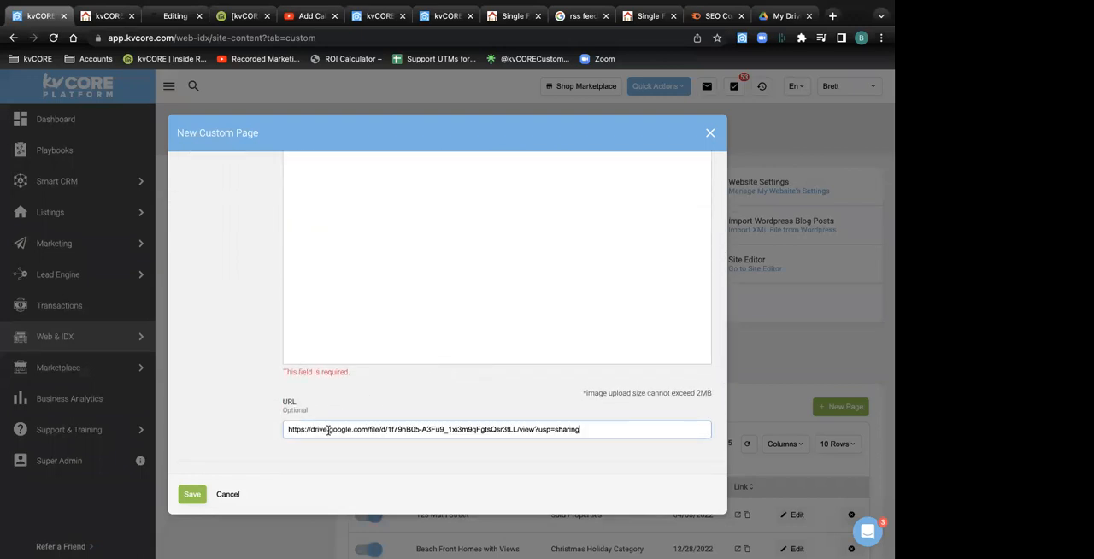
drag(590, 430, 259, 428)
scroll(459, 282, up, 5)
click(542, 392)
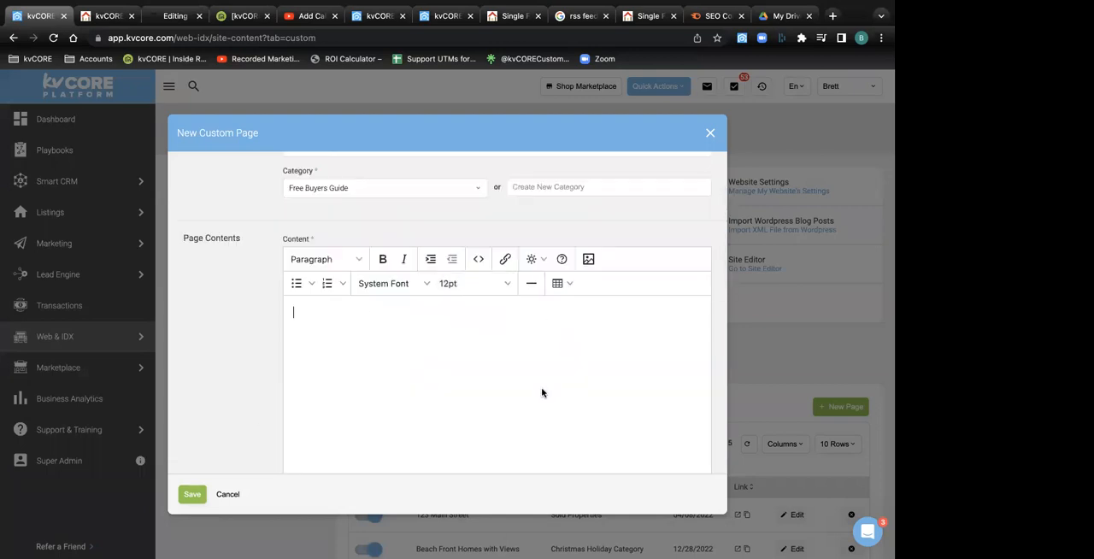
scroll(542, 392, down, 5)
scroll(537, 392, down, 5)
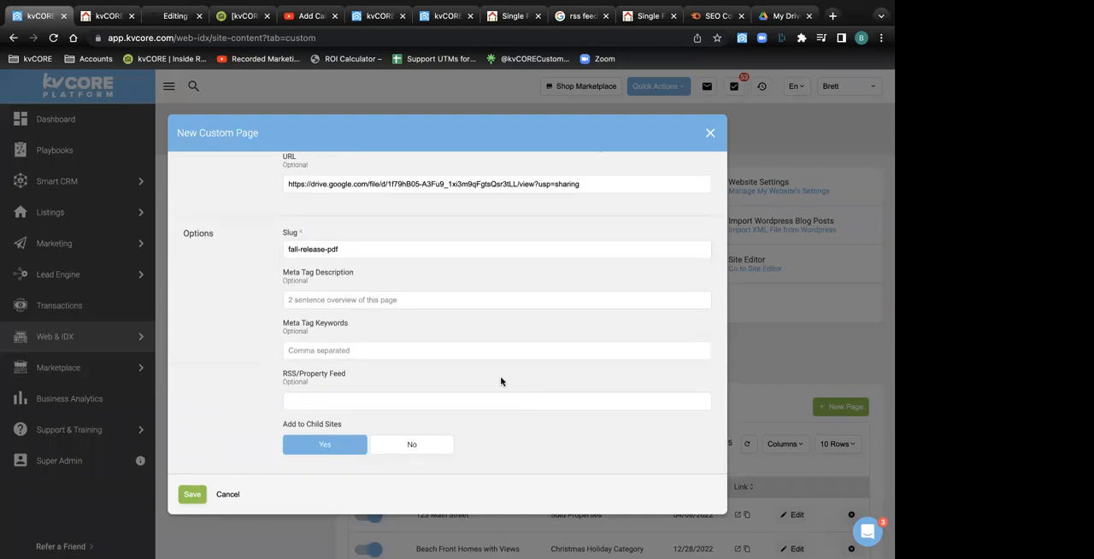
click(192, 497)
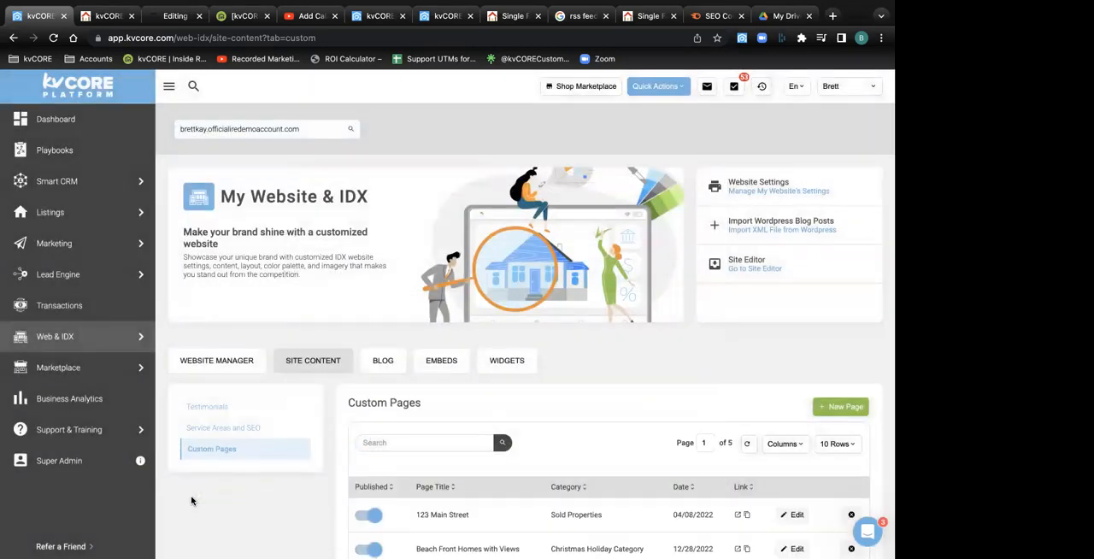
Start a new landing page from the Lead Engine tools and change its headline to "download this free pdf"
mouse_move(65, 285)
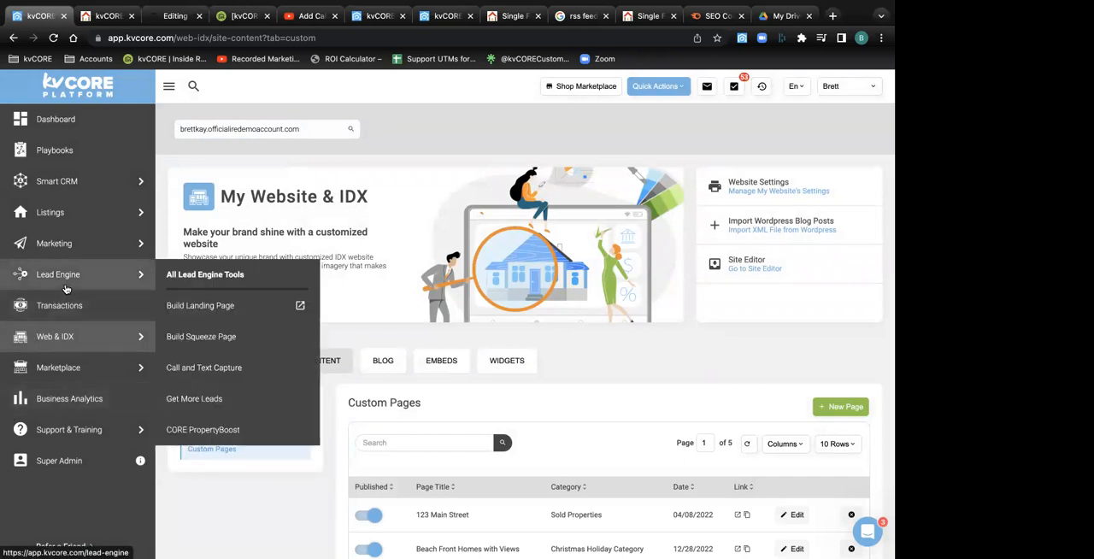
click(205, 305)
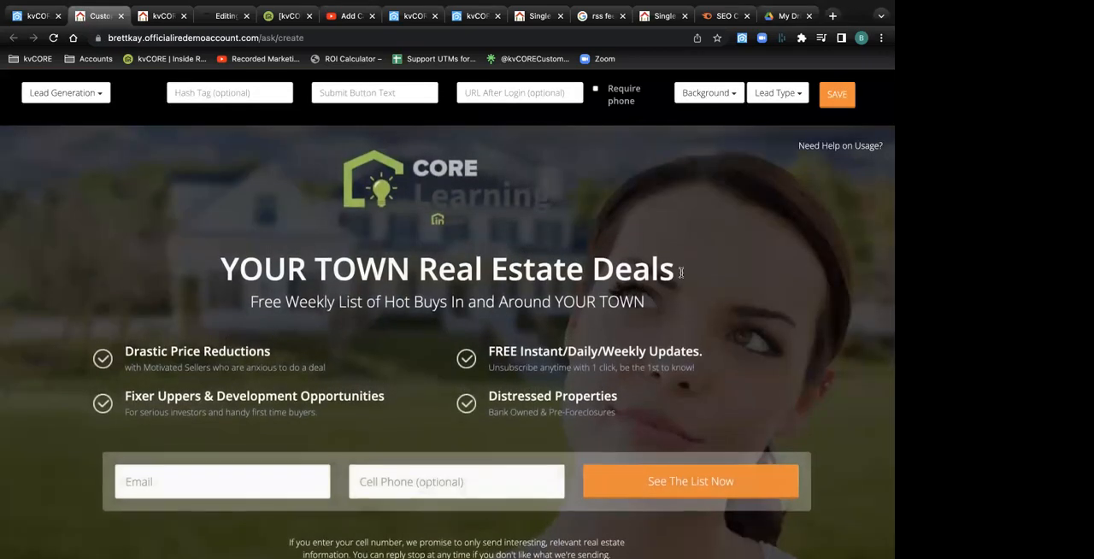
click(681, 272)
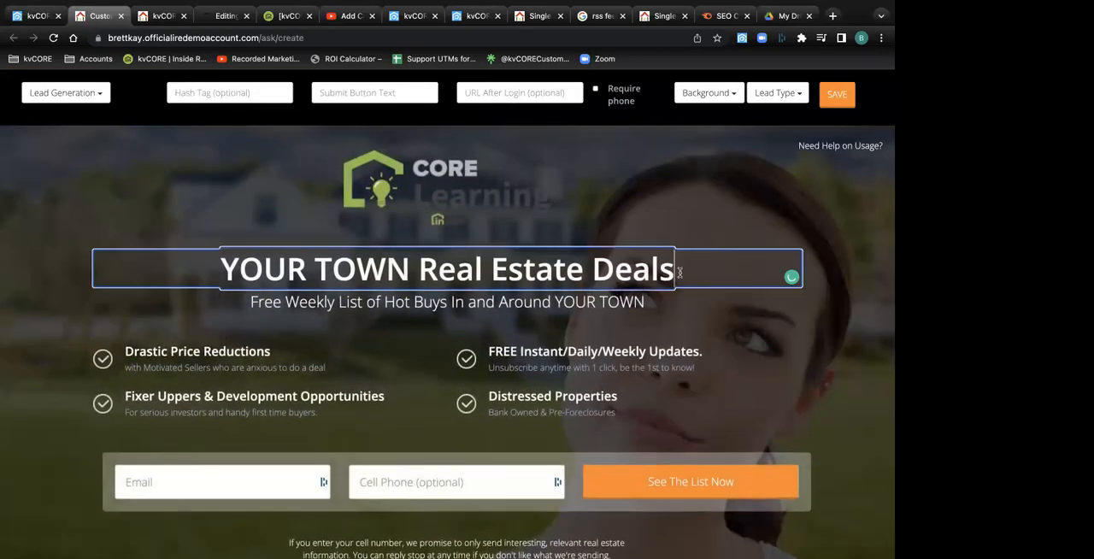
drag(675, 271, 202, 270)
text(down)
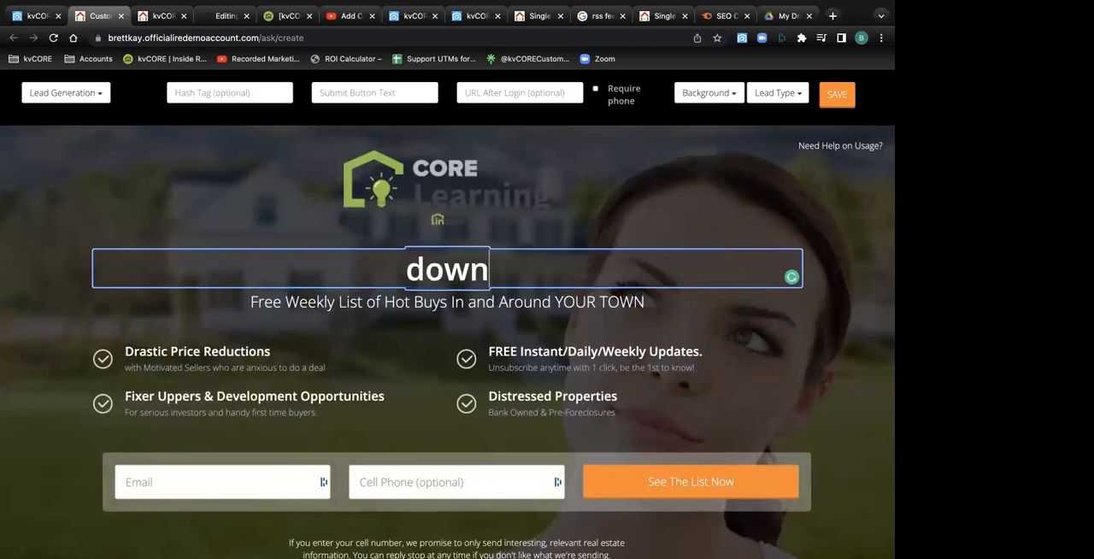
text(load this free pdf)
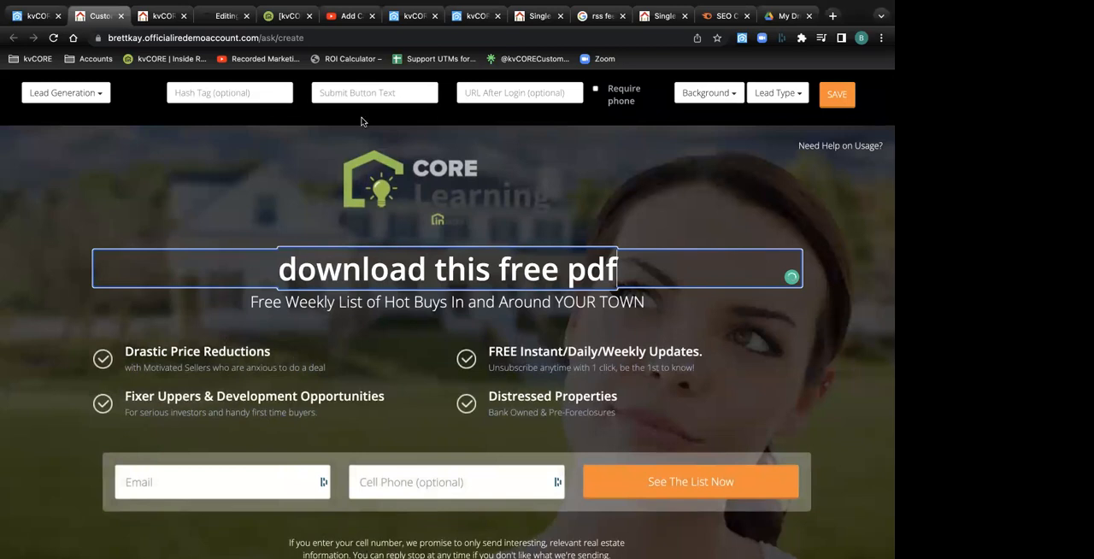
click(476, 95)
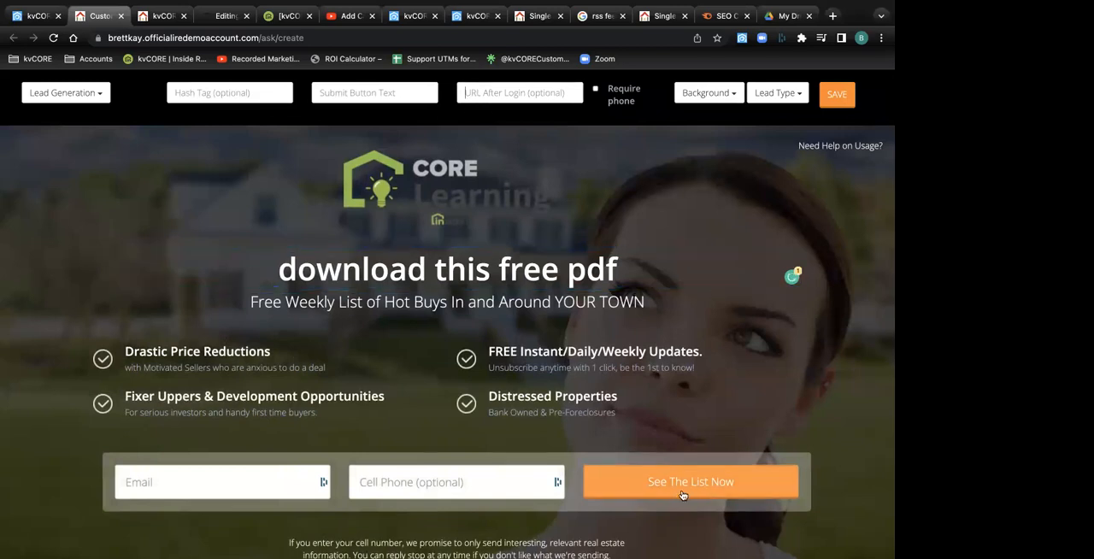
Close the browser tabs holding the Our Resources page, the website settings course, and the unsaved landing page
click(158, 16)
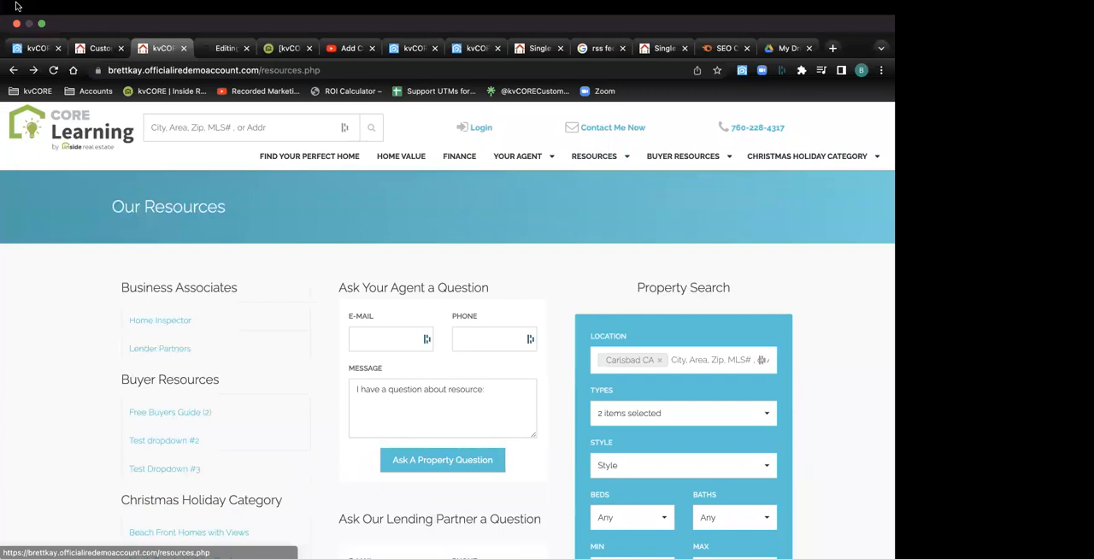
click(183, 48)
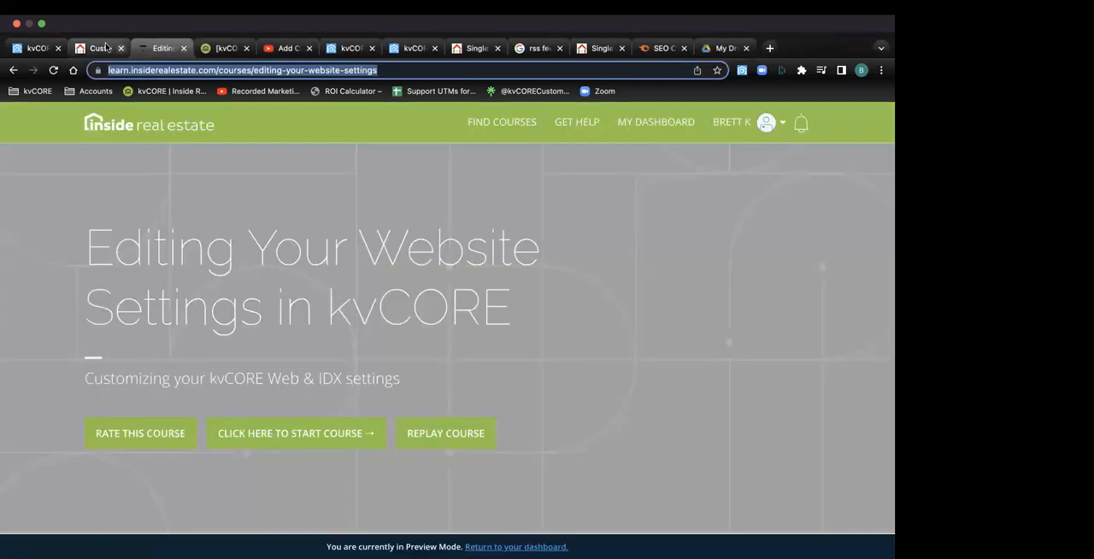
click(98, 46)
click(184, 50)
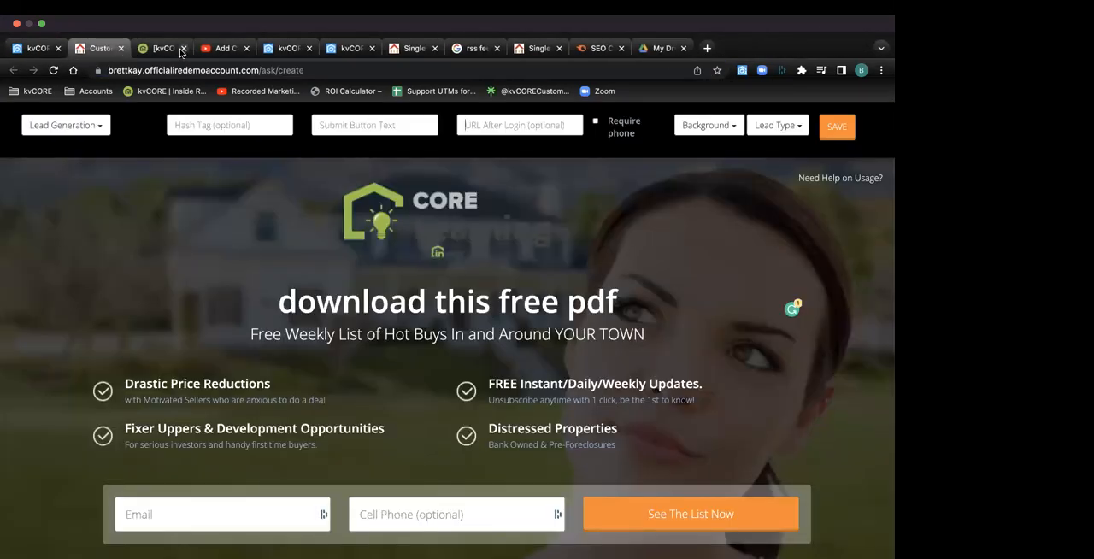
click(119, 48)
Reload the public website's Carlsbad search page and open Fall Release pdf from the Free Buyers Guide navigation category
click(478, 48)
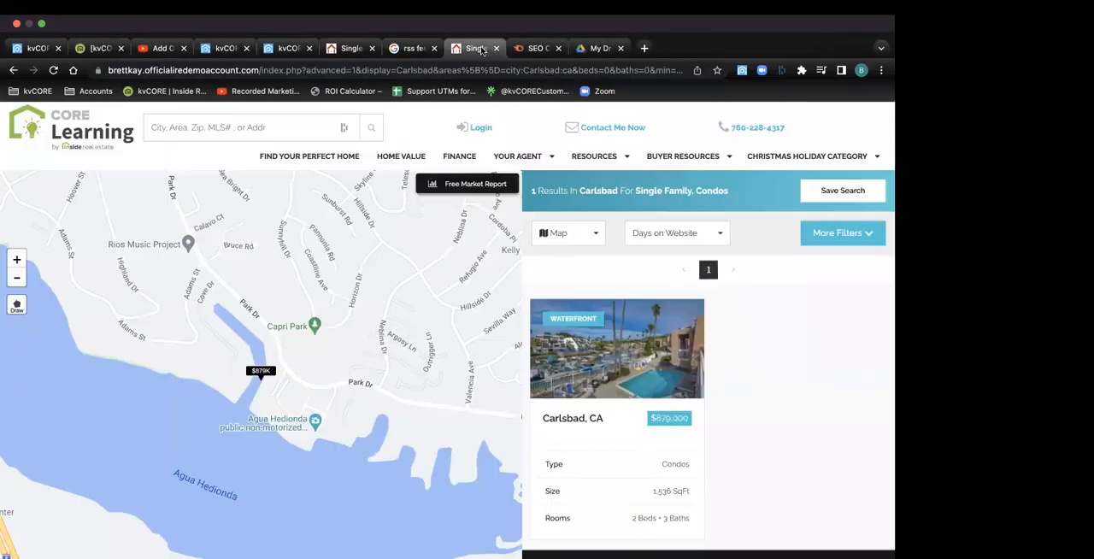
click(53, 39)
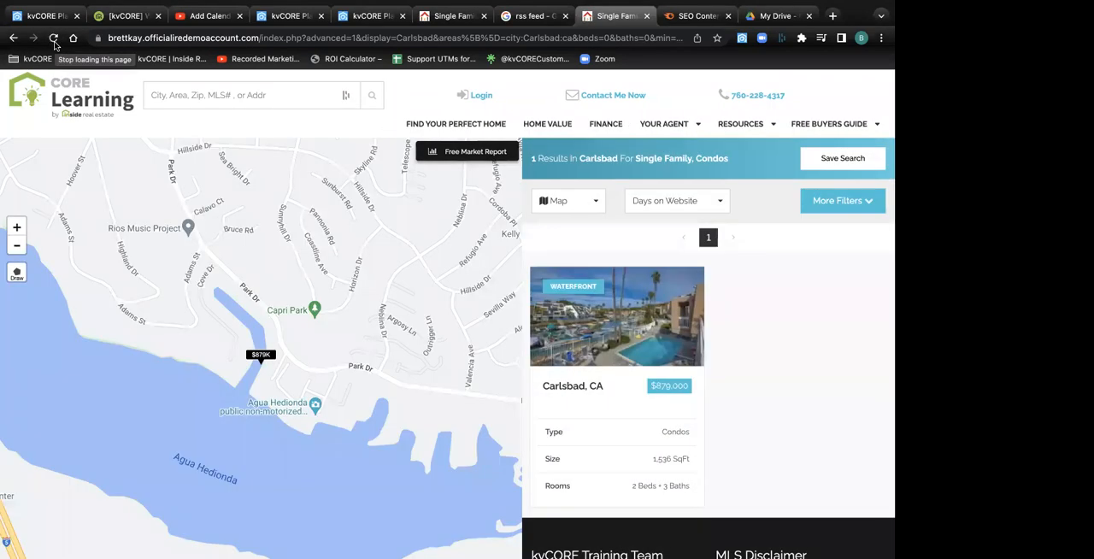
mouse_move(816, 126)
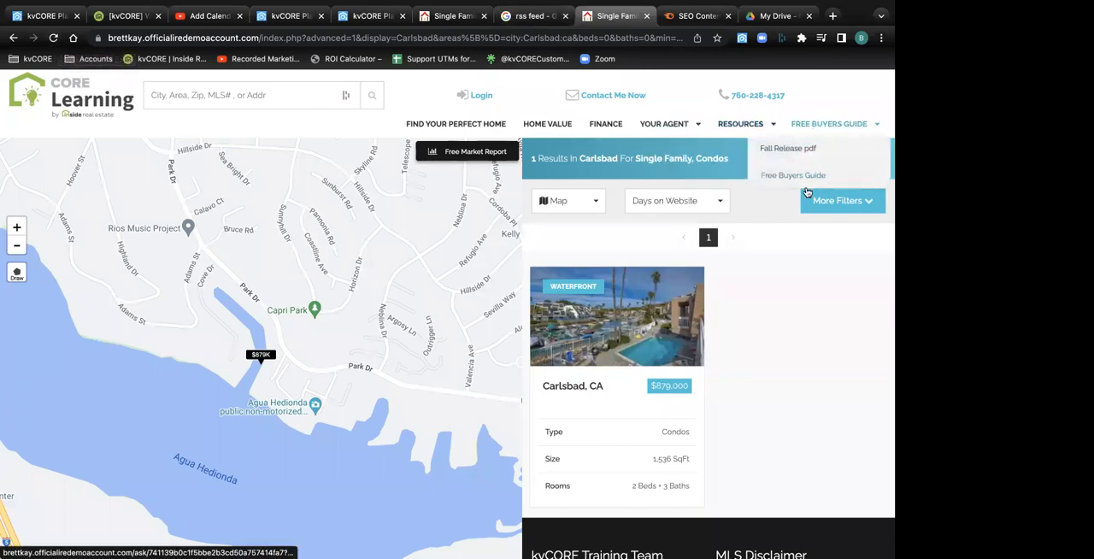
click(790, 149)
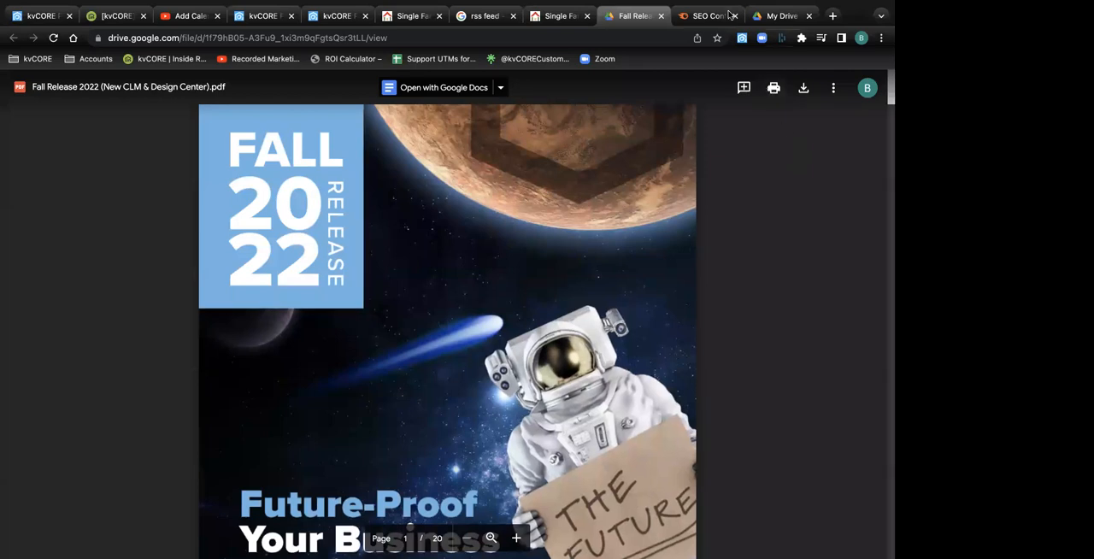
Switch to Google Drive, return to the My Drive file list, and bring up the file upload option
click(771, 18)
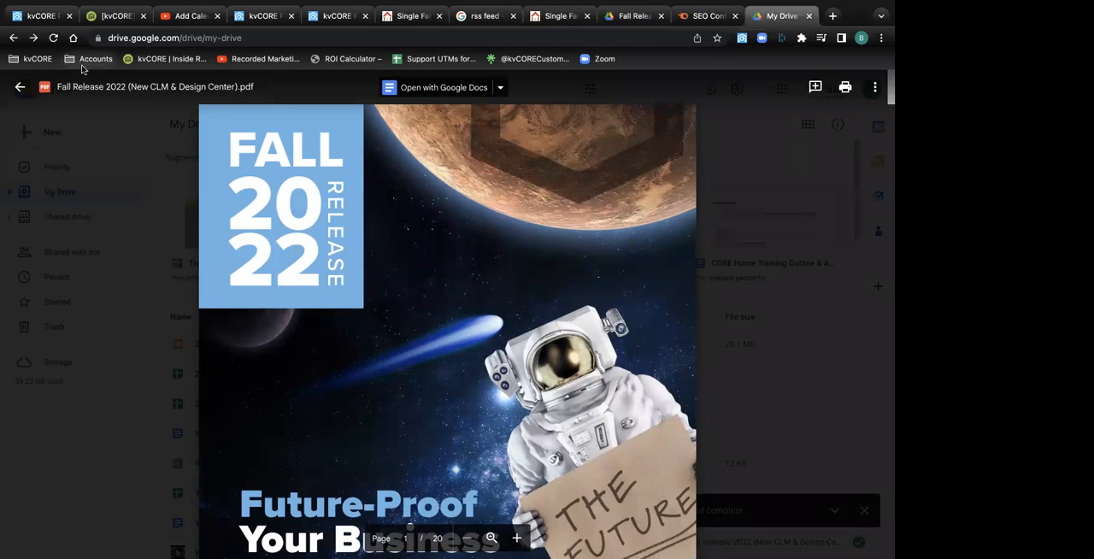
click(19, 87)
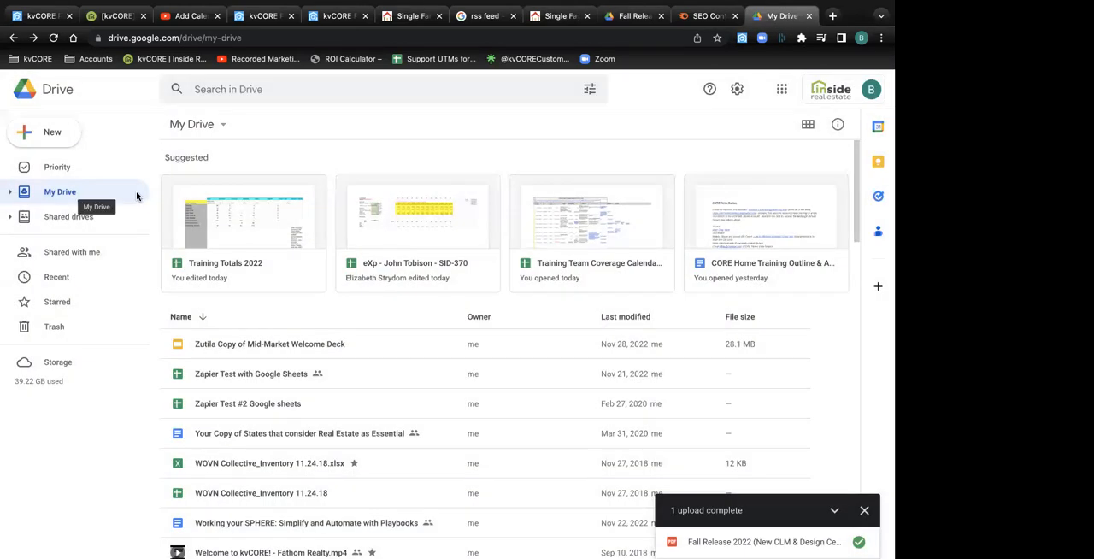
click(214, 128)
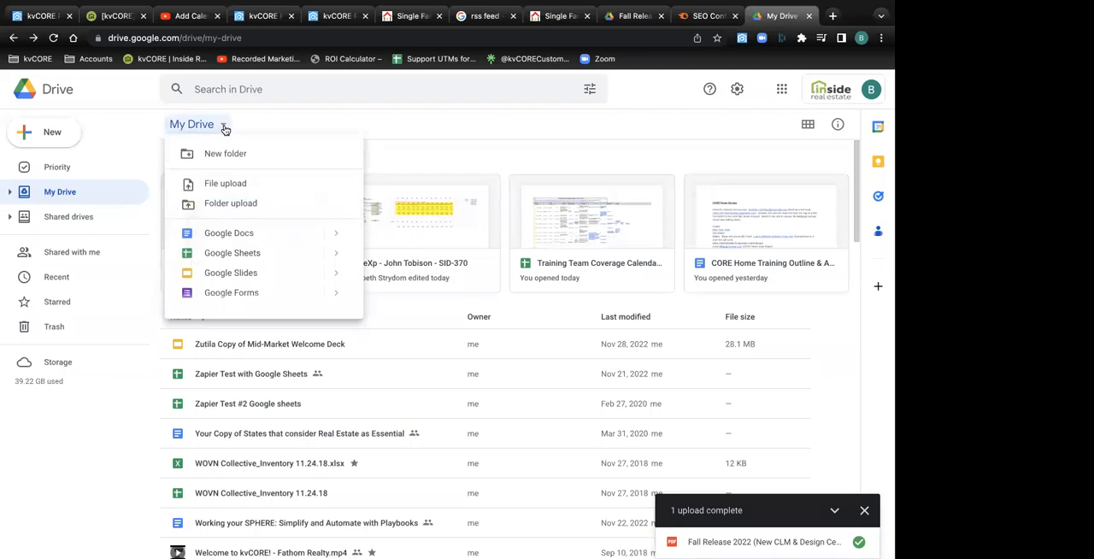
click(231, 186)
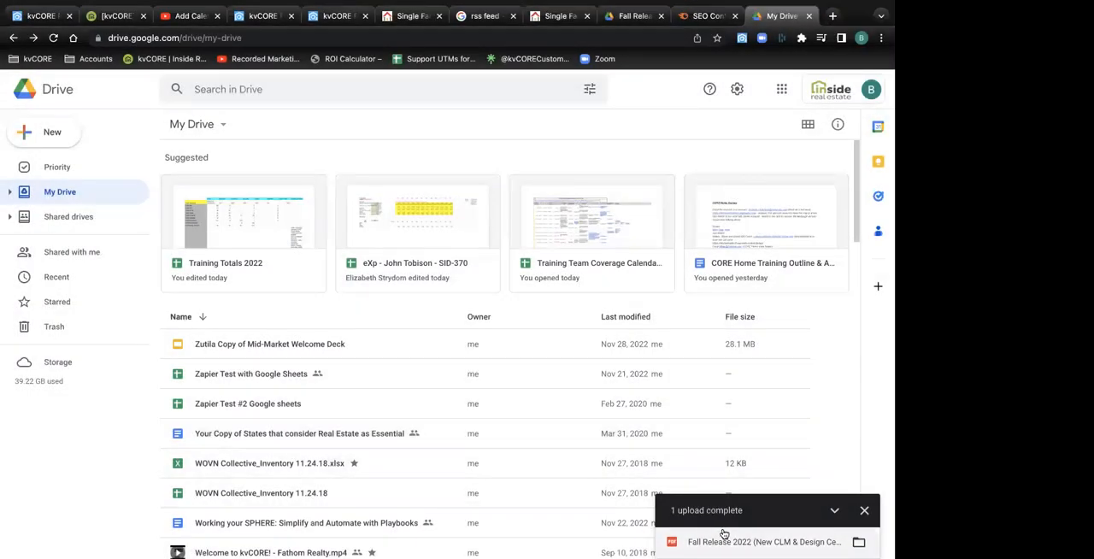
Reopen the uploaded Fall Release 2022 PDF and review the general access and role options in its sharing settings
click(723, 534)
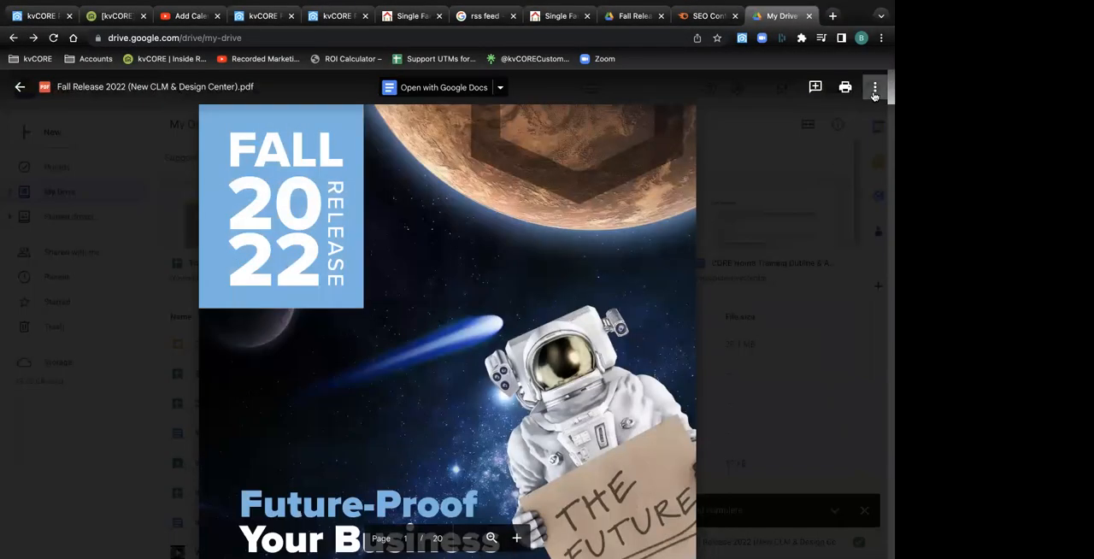
click(875, 89)
click(748, 116)
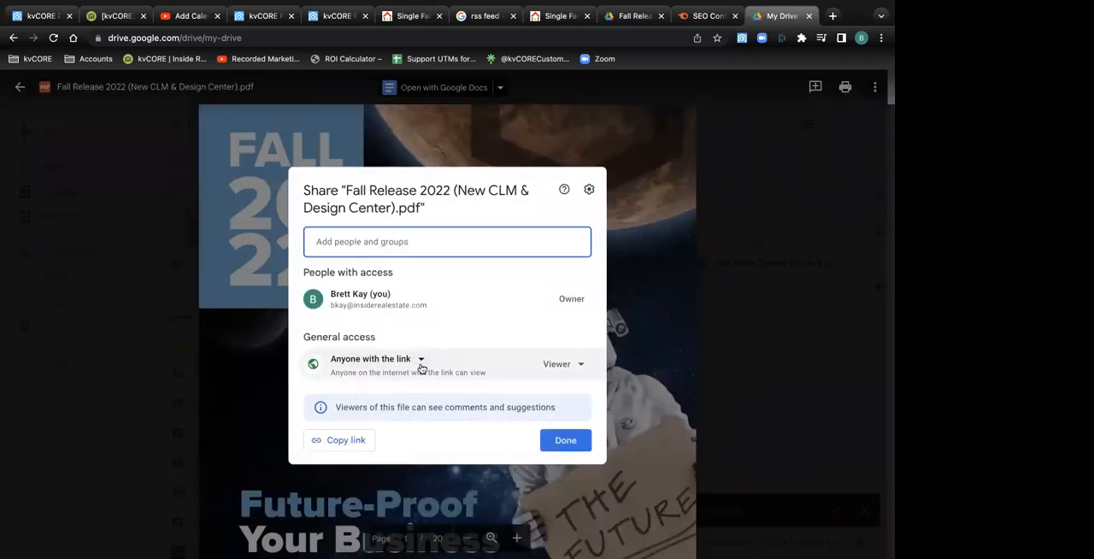
click(420, 359)
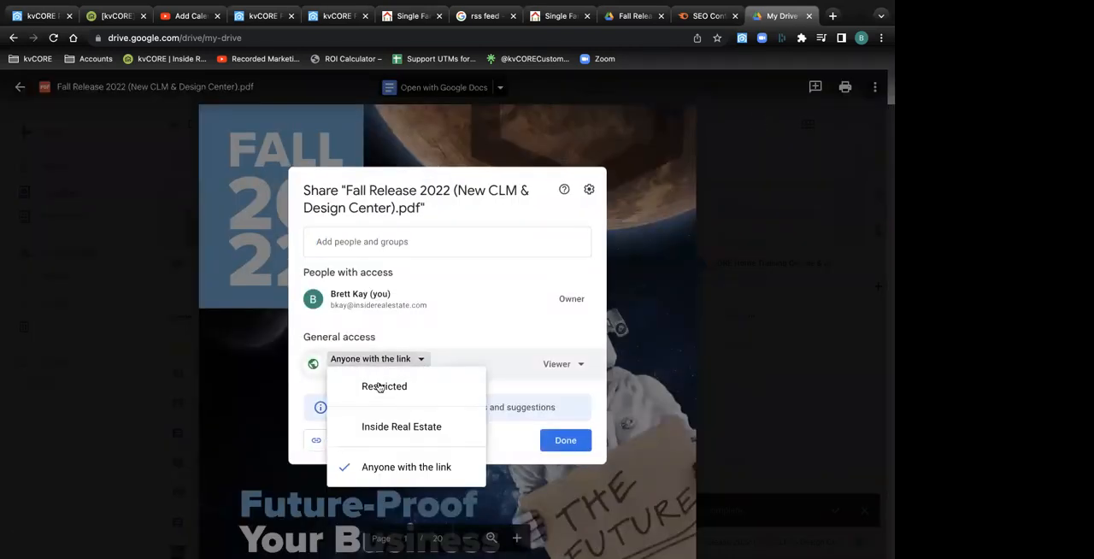
click(483, 330)
click(578, 365)
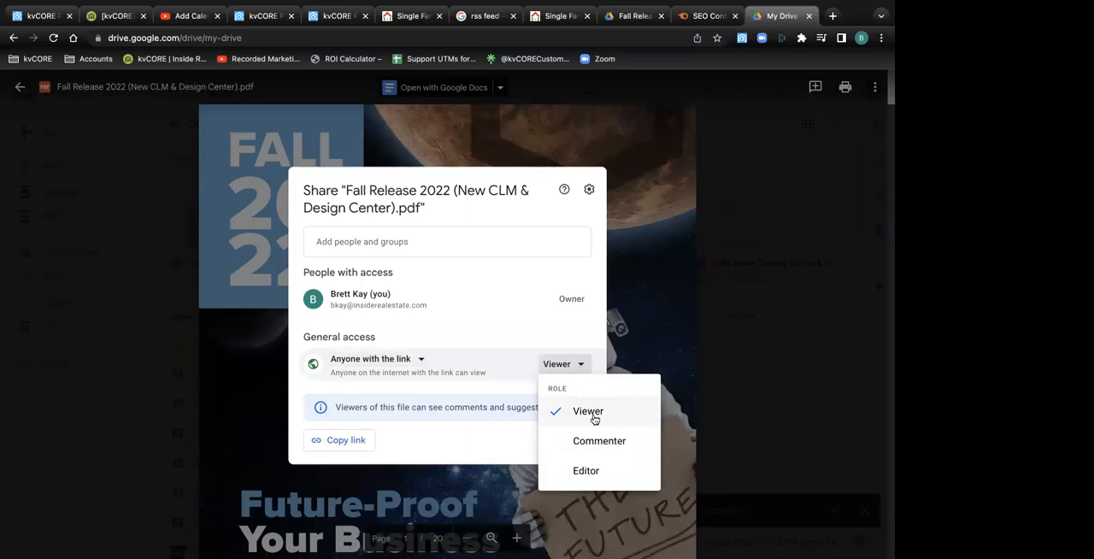
click(520, 332)
click(566, 441)
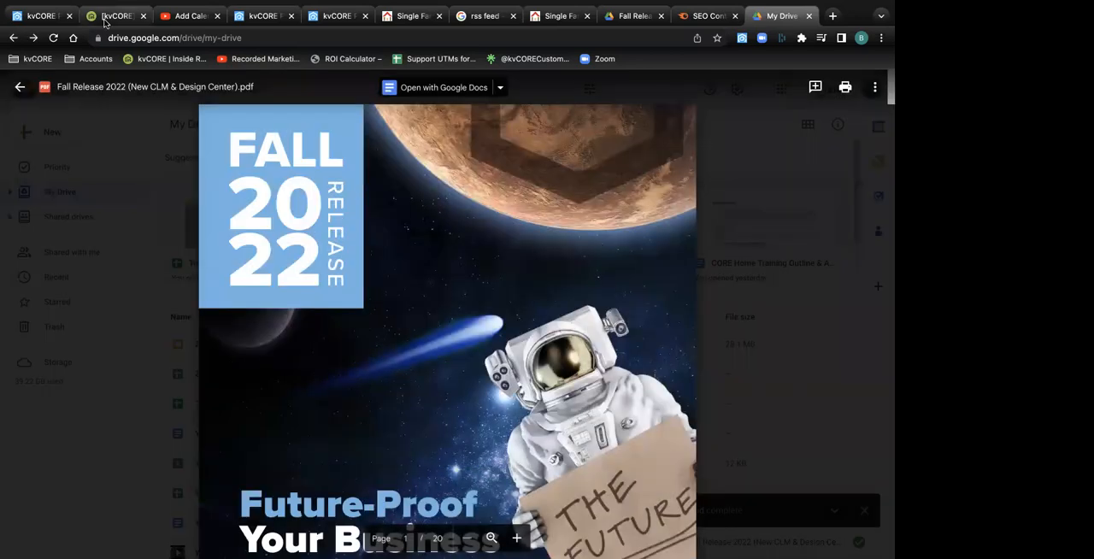
Switch to kvCORE's Custom Pages, start a new custom page, and paste the copied Google Drive sharing link as its external URL
click(39, 15)
scroll(400, 261, down, 3)
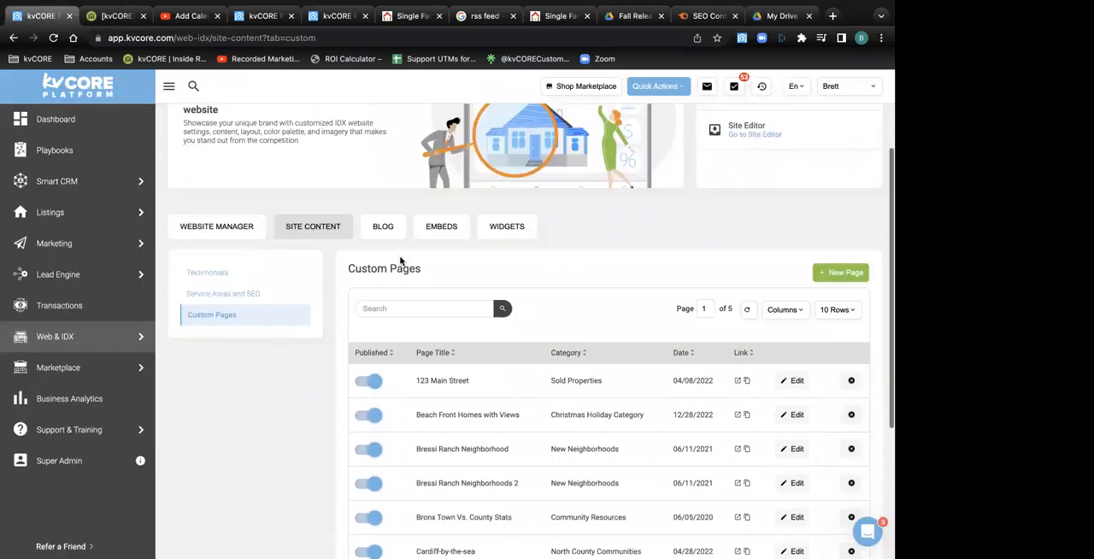
click(841, 274)
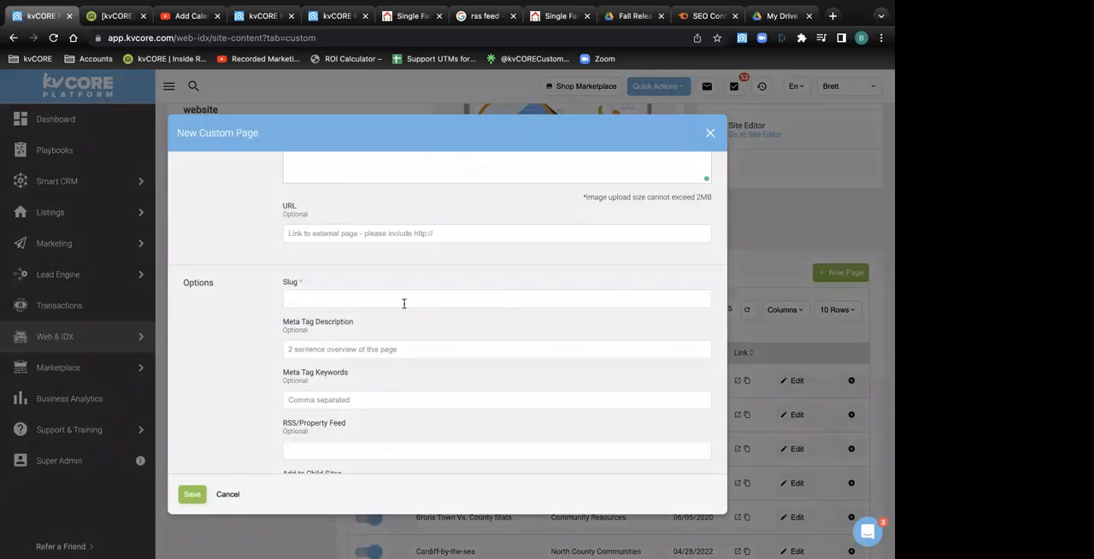
scroll(332, 325, up, 3)
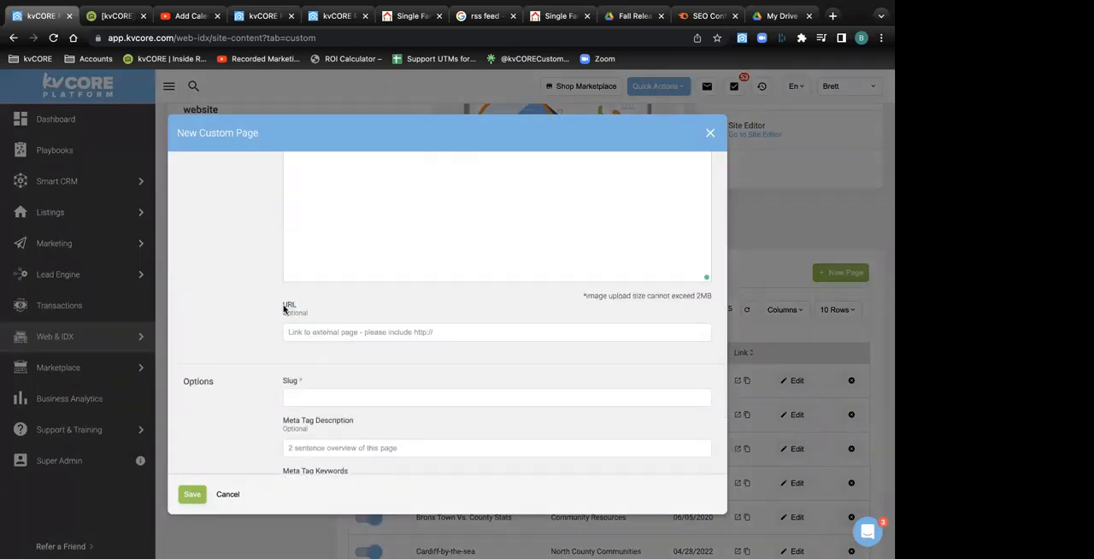
click(297, 330)
key(super+v)
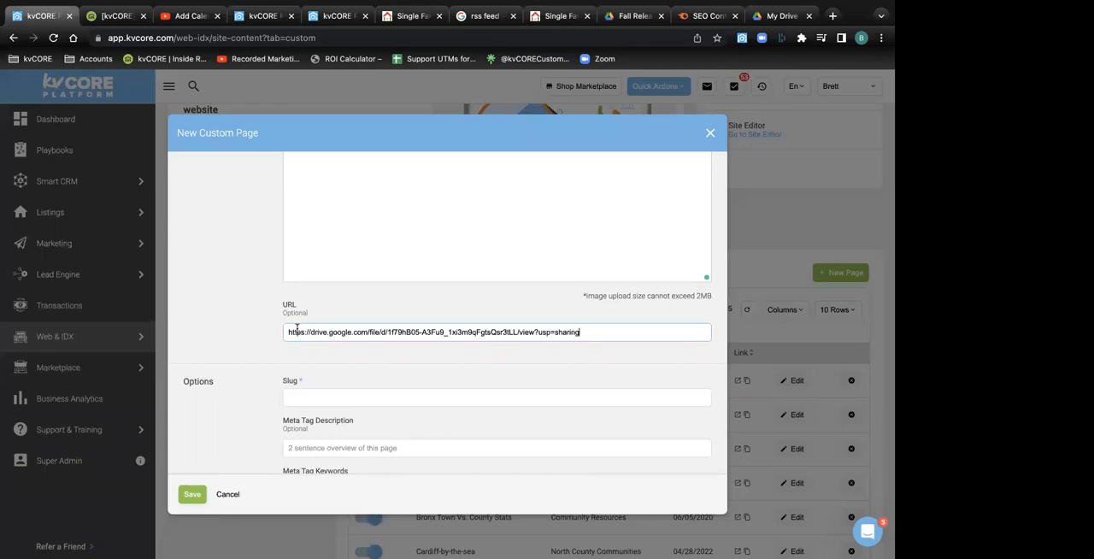
Assign the new page to the Free Buyers Guide category, title it "call it what you want", and close the form without saving
scroll(383, 310, up, 5)
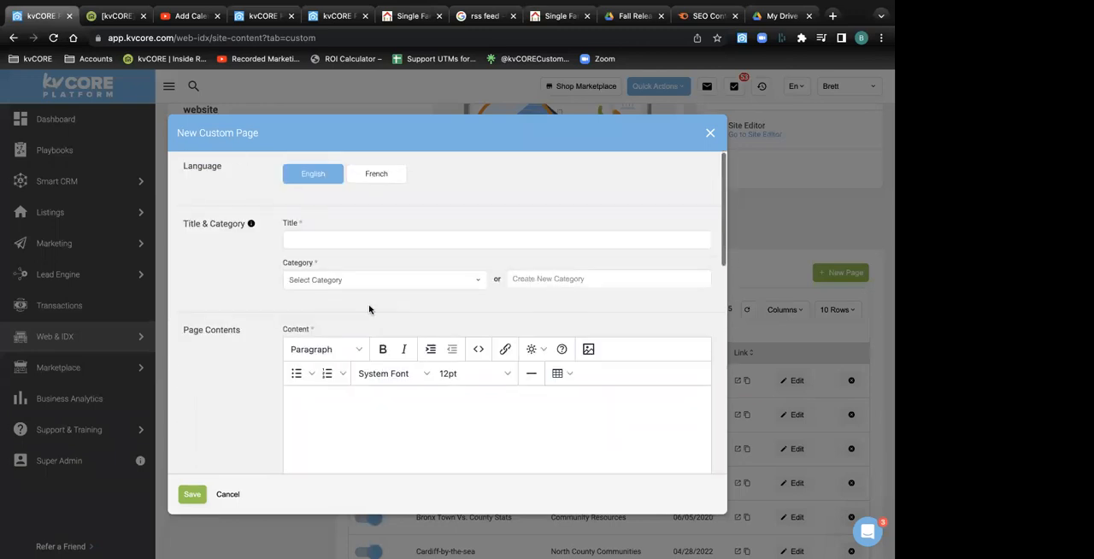
click(304, 280)
scroll(340, 368, down, 2)
scroll(340, 368, down, 2)
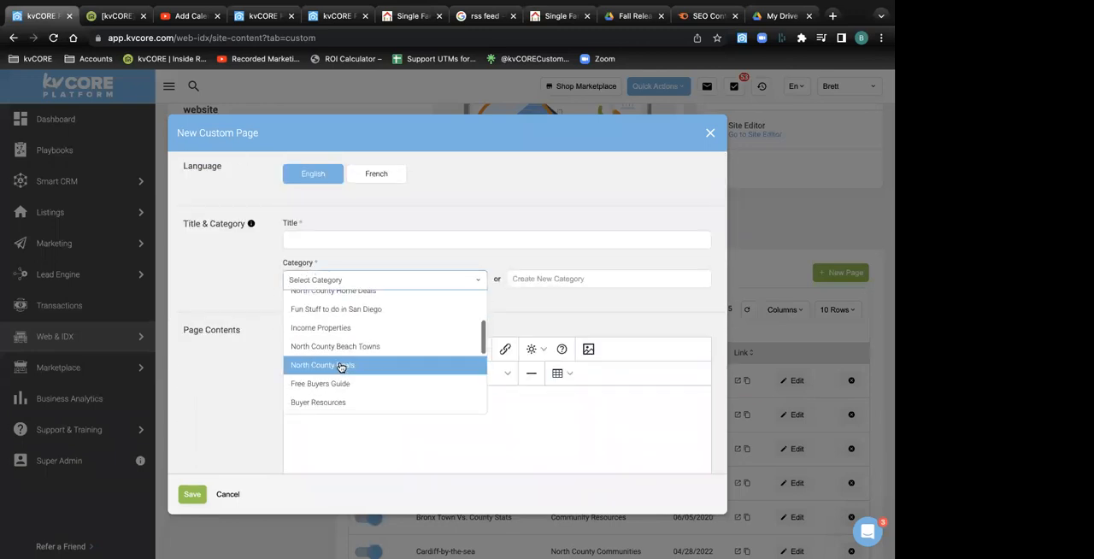
click(341, 363)
click(315, 244)
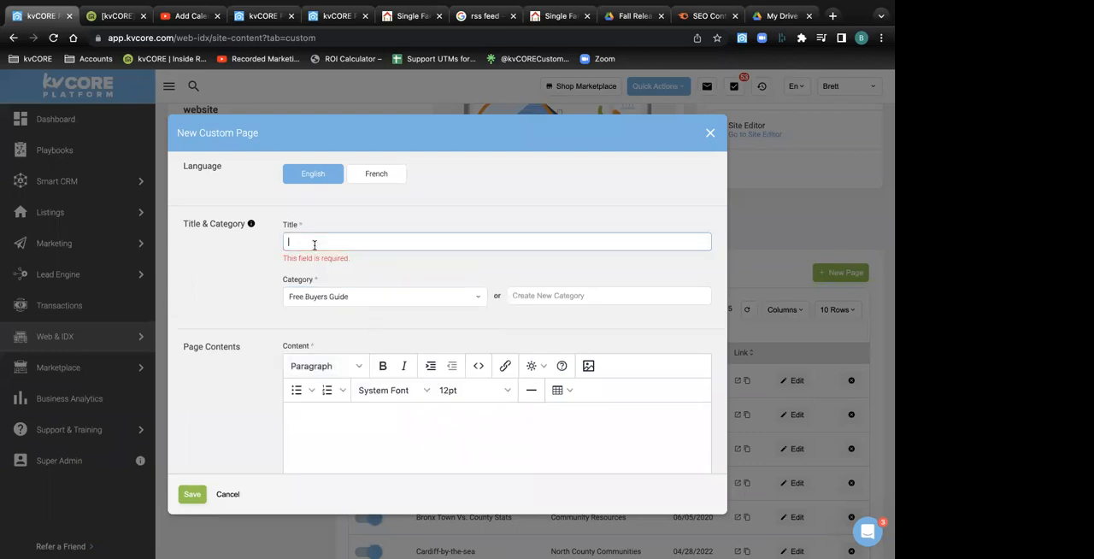
text(call it what you want!!!)
click(711, 134)
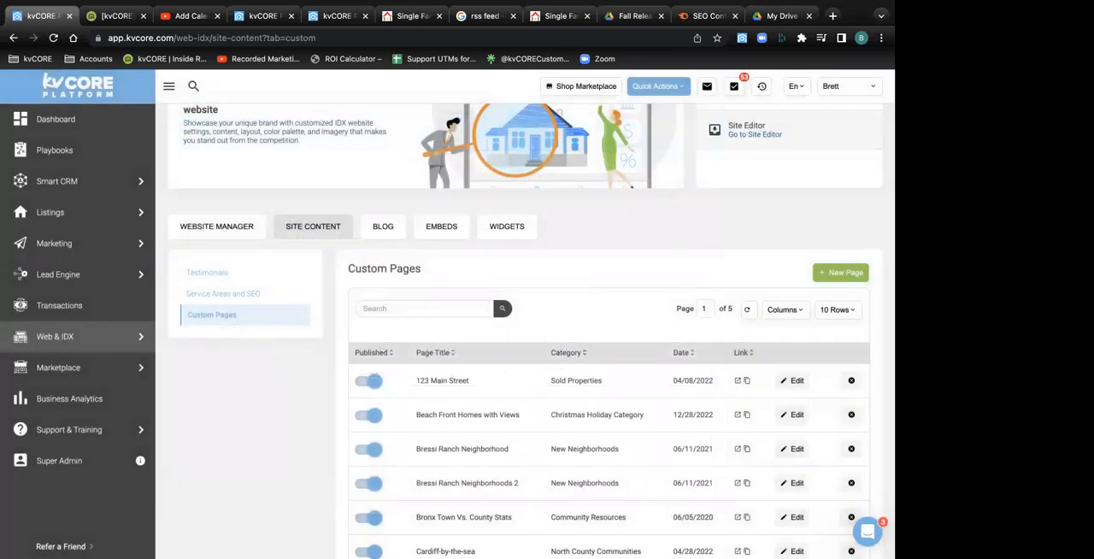